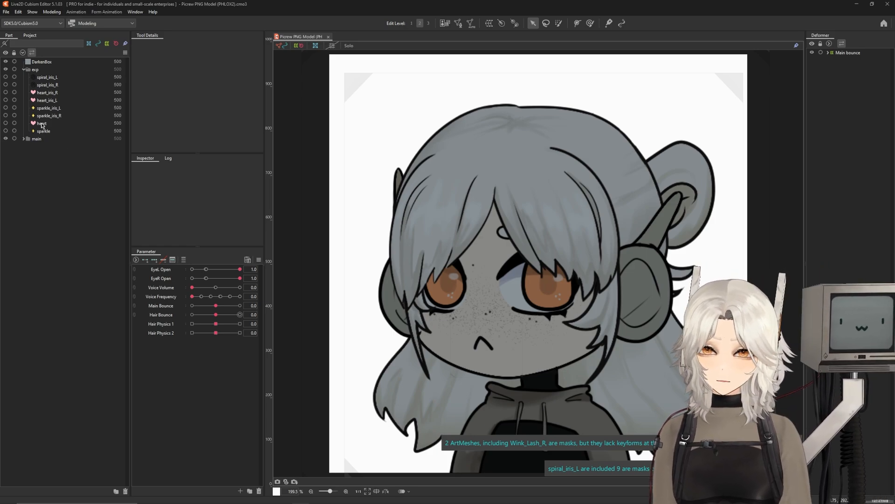
Inspect the existing spiral iris, heart iris and heart ArtMeshes in the exp part.
{"action": "left_click", "coordinate": [54, 78]}
{"action": "left_click", "coordinate": [49, 87]}
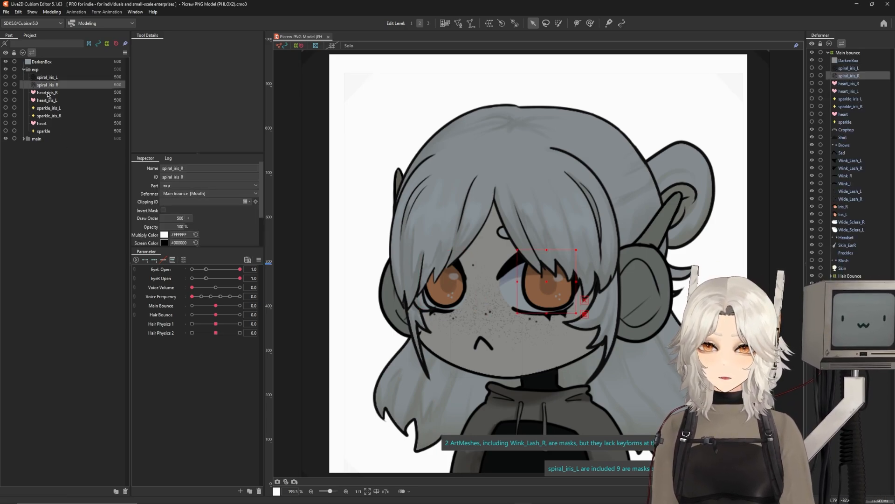
{"action": "left_click", "coordinate": [48, 94]}
{"action": "left_click", "coordinate": [49, 102]}
{"action": "left_click", "coordinate": [49, 123]}
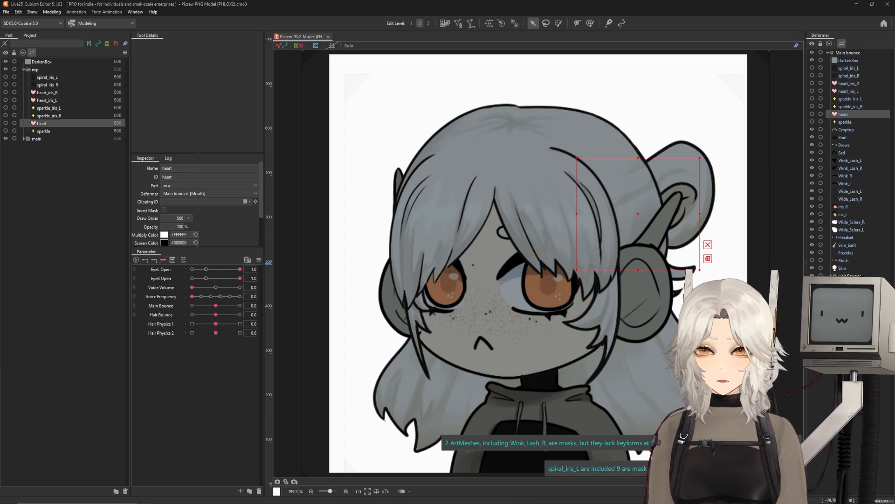
Bring PNGTuber PSD (Expression Layers).psd from the Tutorial folder into the existing Picrew PNG Model (PHLOX2) model.
{"action": "left_click_drag", "start_coordinate": [0, 126], "coordinate": [446, 212]}
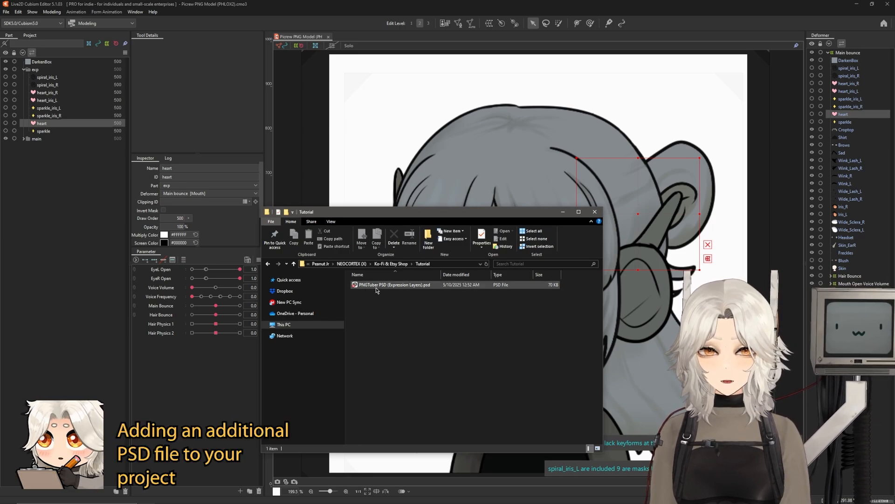
{"action": "left_click_drag", "start_coordinate": [376, 212], "coordinate": [167, 204]}
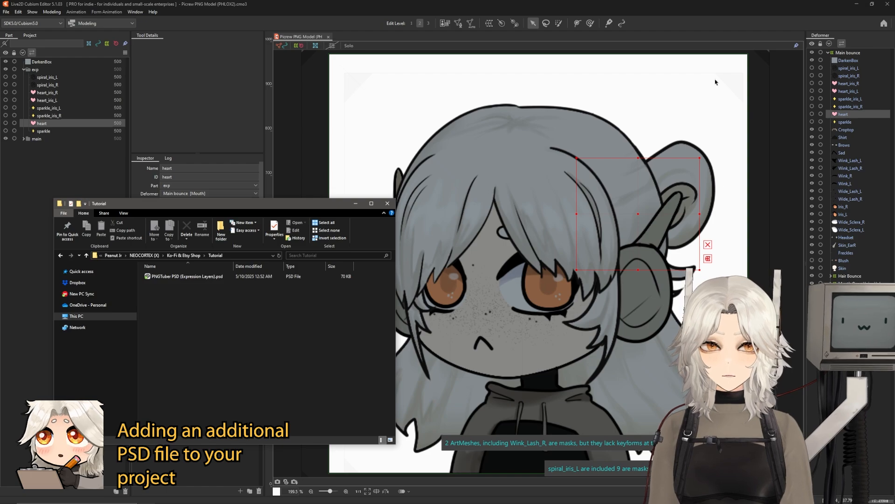
{"action": "left_click_drag", "start_coordinate": [187, 276], "coordinate": [517, 238]}
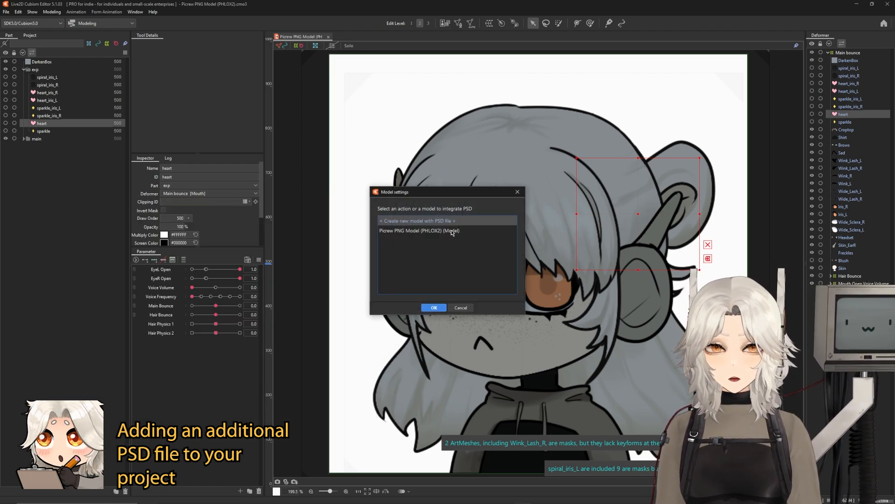
{"action": "left_click", "coordinate": [396, 231]}
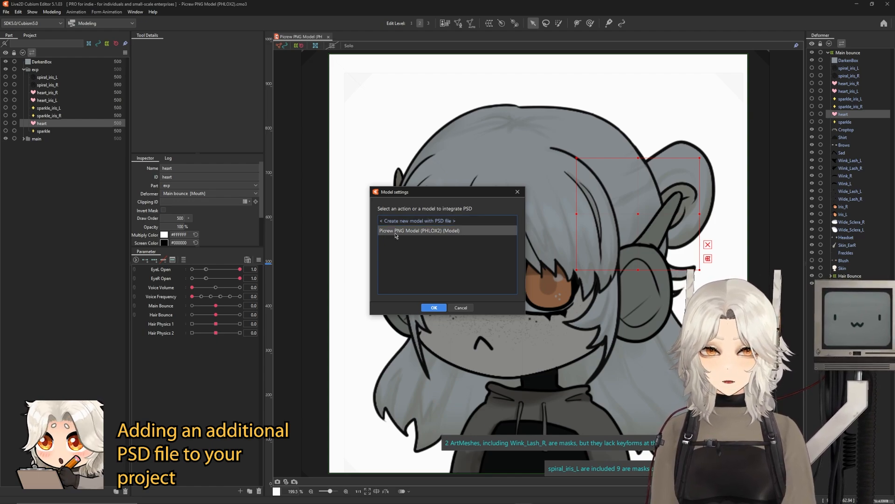
{"action": "double_click", "coordinate": [424, 234]}
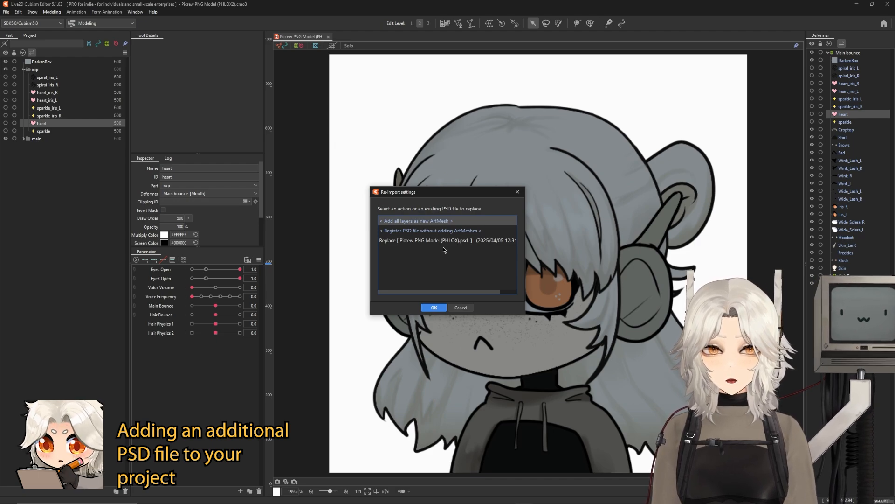
Choose to add all layers of the imported PSD as new ArtMeshes.
{"action": "left_click", "coordinate": [418, 243]}
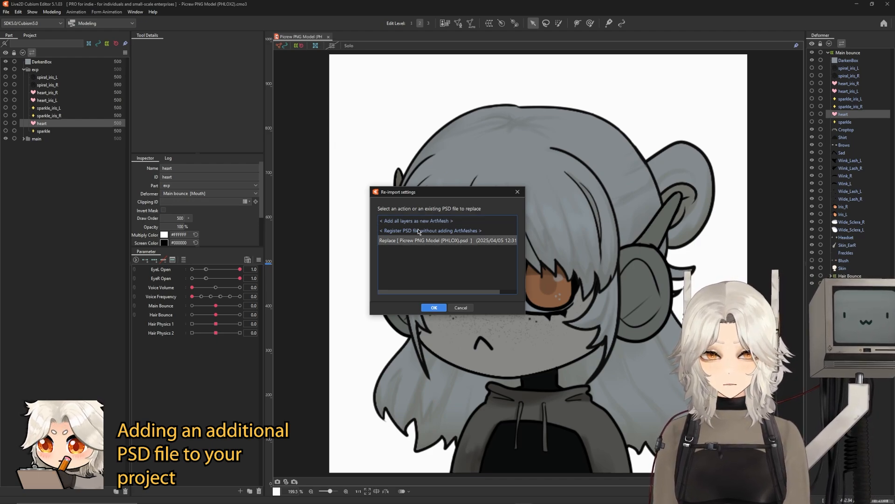
{"action": "left_click", "coordinate": [419, 232]}
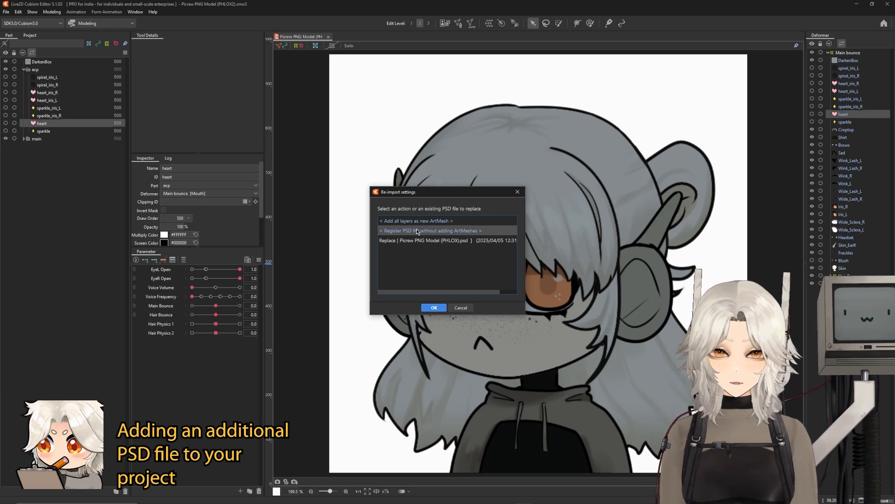
{"action": "left_click", "coordinate": [404, 221]}
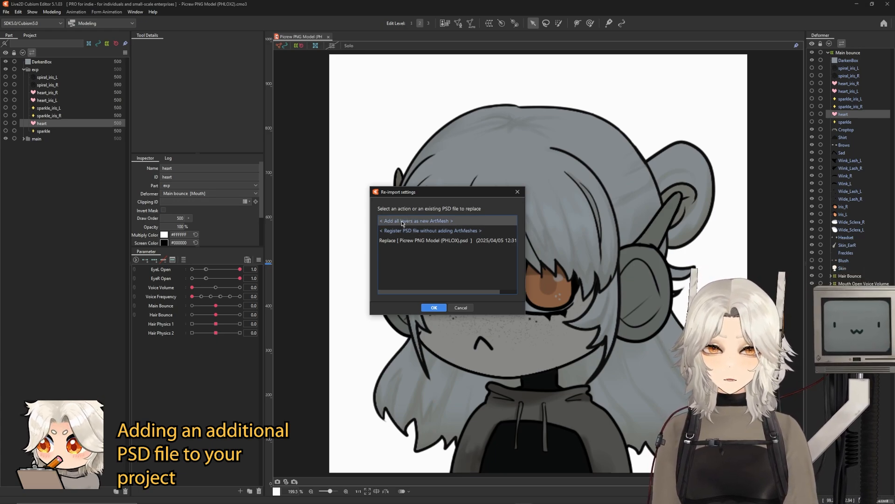
{"action": "left_click", "coordinate": [433, 308]}
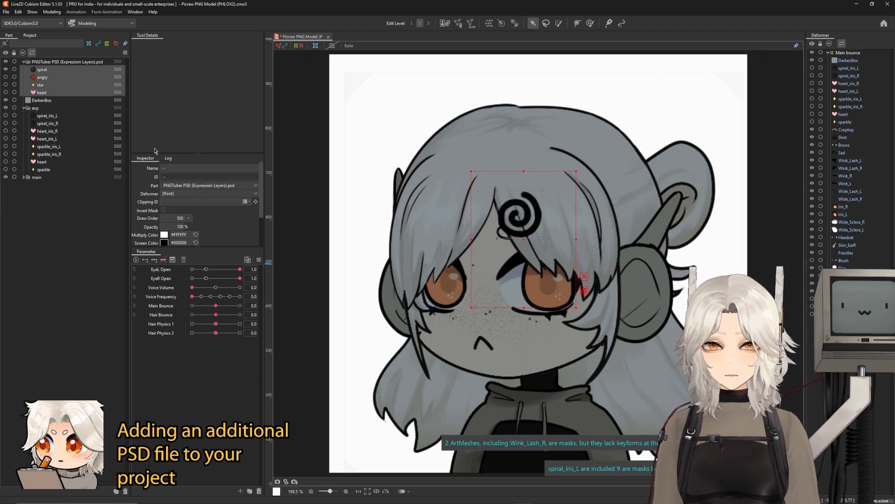
Show the imported angry, star and heart ArtMeshes and move the overlapping expression symbols apart on the canvas.
{"action": "left_click_drag", "start_coordinate": [6, 78], "coordinate": [7, 92]}
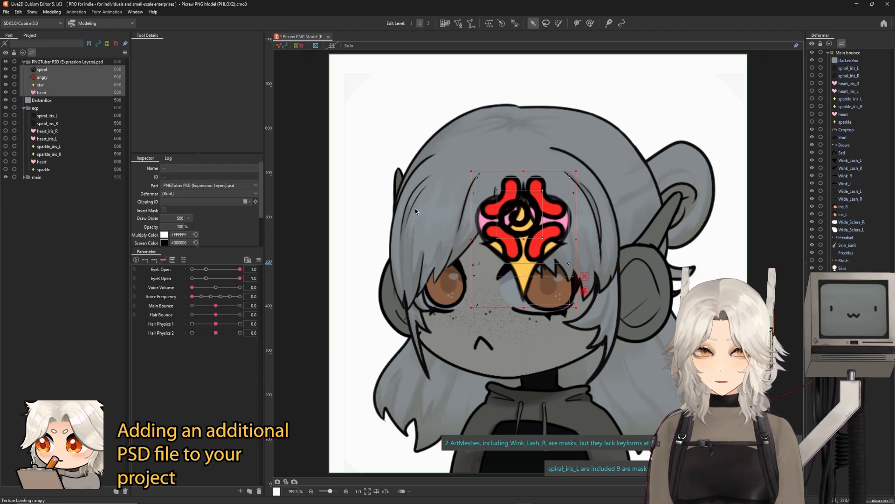
{"action": "left_click", "coordinate": [524, 224]}
{"action": "left_click_drag", "start_coordinate": [525, 223], "coordinate": [603, 201]}
{"action": "left_click_drag", "start_coordinate": [545, 201], "coordinate": [446, 155]}
{"action": "left_click", "coordinate": [519, 209]}
{"action": "left_click_drag", "start_coordinate": [514, 247], "coordinate": [487, 284]}
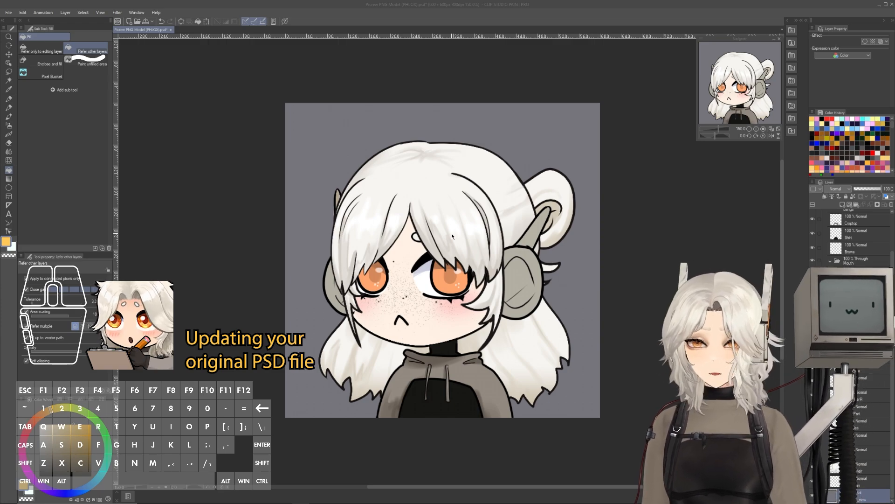
In Clip Studio Paint, open the recent file PNGTuber PSD (Expression Layers).psd.
{"action": "scroll", "coordinate": [850, 267], "scroll_direction": "up", "scroll_amount": 3}
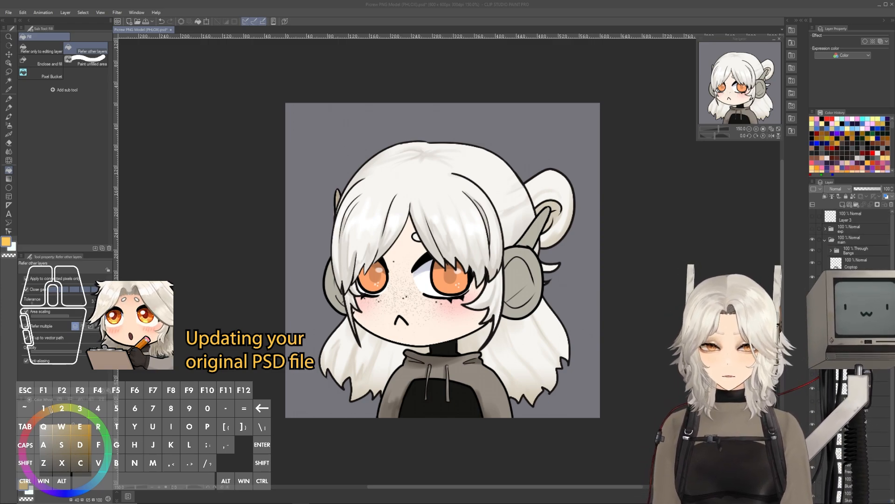
{"action": "left_click", "coordinate": [8, 13]}
{"action": "mouse_move", "coordinate": [42, 47]}
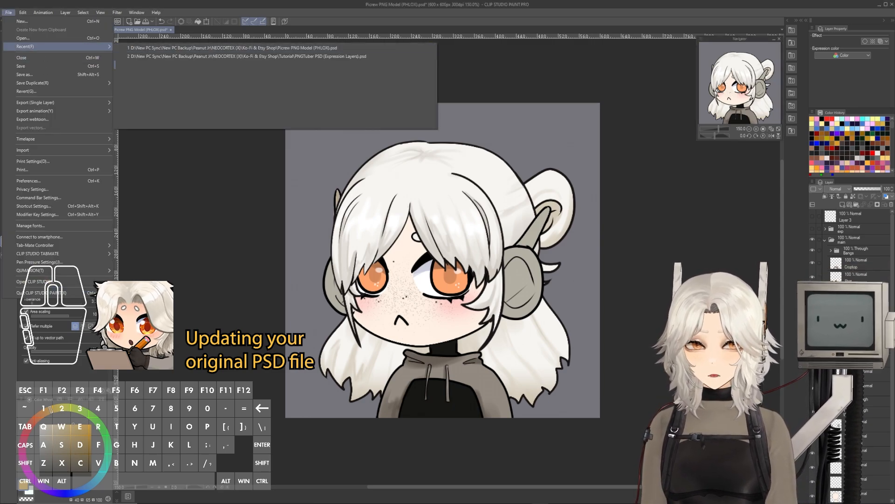
{"action": "left_click", "coordinate": [207, 56]}
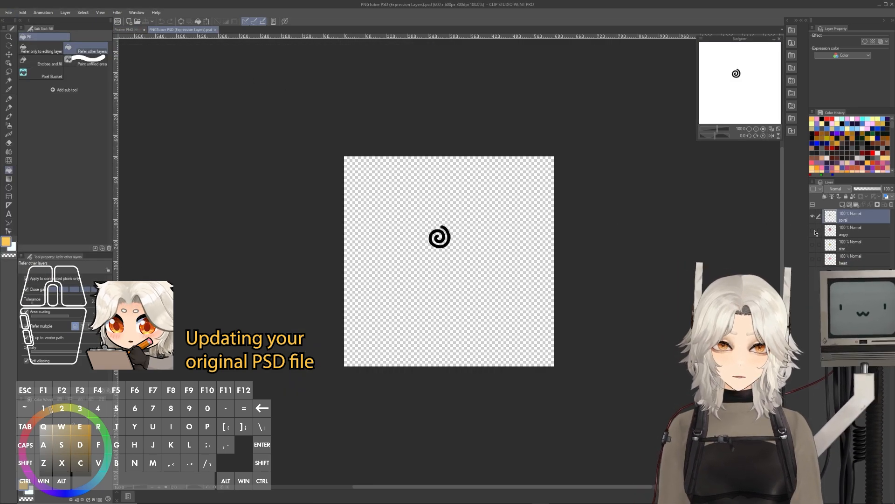
Make the spiral, angry, star and heart layers all visible.
{"action": "left_click", "coordinate": [813, 230]}
{"action": "left_click", "coordinate": [813, 216]}
{"action": "left_click", "coordinate": [813, 231]}
{"action": "left_click", "coordinate": [813, 244]}
{"action": "left_click", "coordinate": [813, 244]}
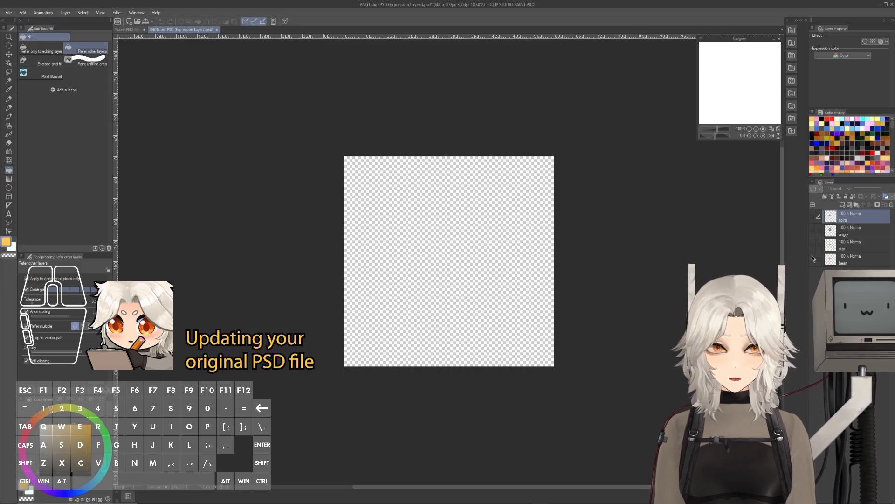
{"action": "left_click", "coordinate": [813, 258]}
{"action": "left_click", "coordinate": [812, 258]}
{"action": "left_click_drag", "start_coordinate": [812, 217], "coordinate": [813, 258]}
Copy the spiral, angry, star and heart layers into the exp folder of Picrew PNG Model (PHLOX).psd, above spiral_iris_L.
{"action": "left_click", "coordinate": [854, 258]}
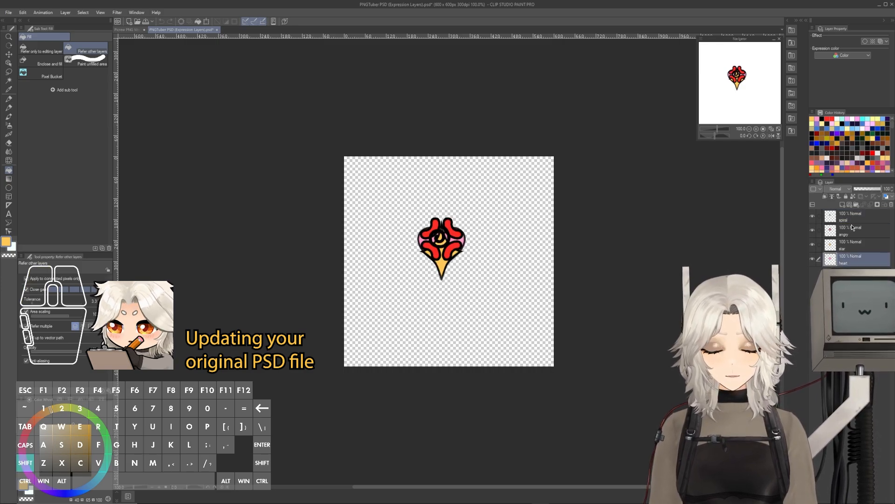
{"action": "left_click", "coordinate": [855, 217], "text": "shift"}
{"action": "key", "text": "ctrl+c"}
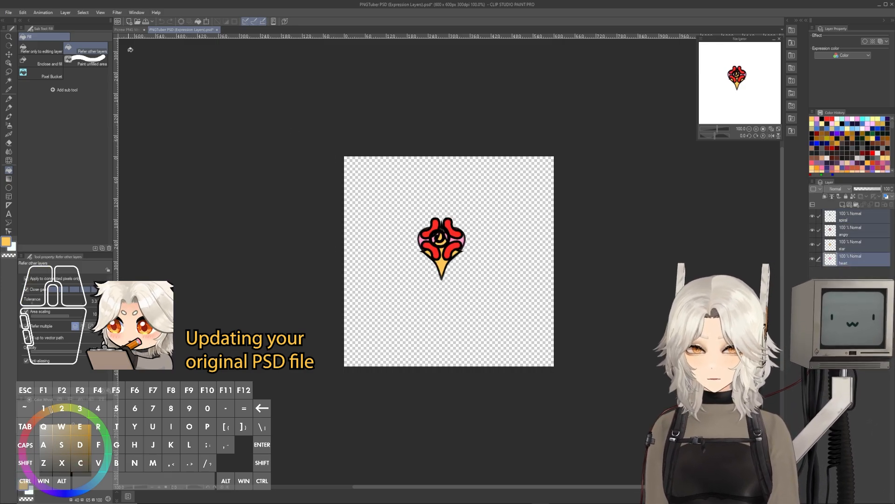
{"action": "left_click", "coordinate": [131, 30]}
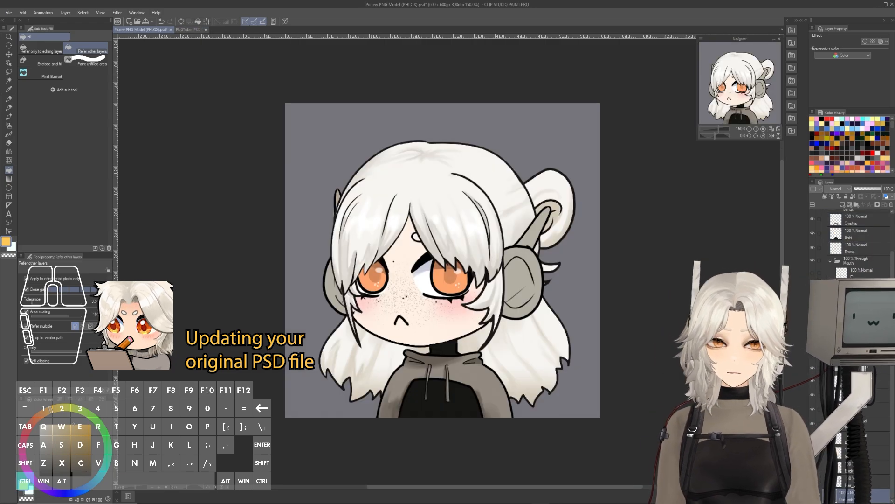
{"action": "left_click", "coordinate": [825, 232]}
{"action": "left_click", "coordinate": [824, 230]}
{"action": "left_click", "coordinate": [861, 243]}
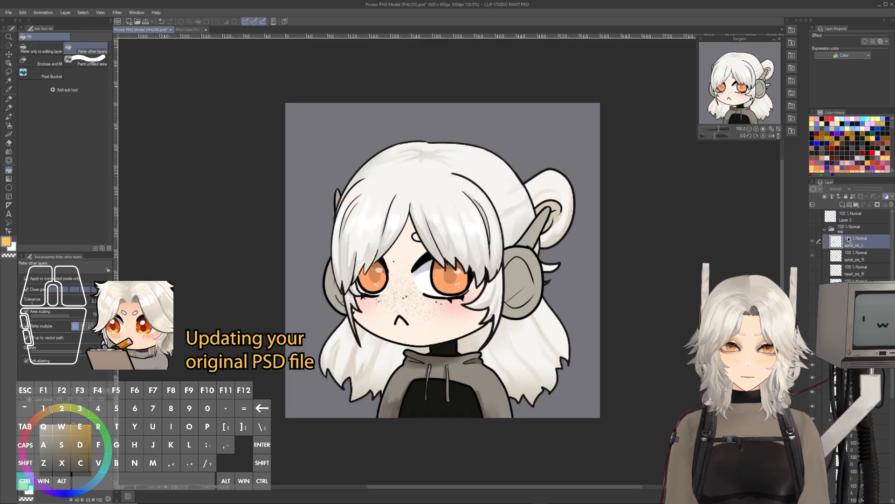
Collapse the exp layer folder and hide it.
{"action": "left_click", "coordinate": [814, 229]}
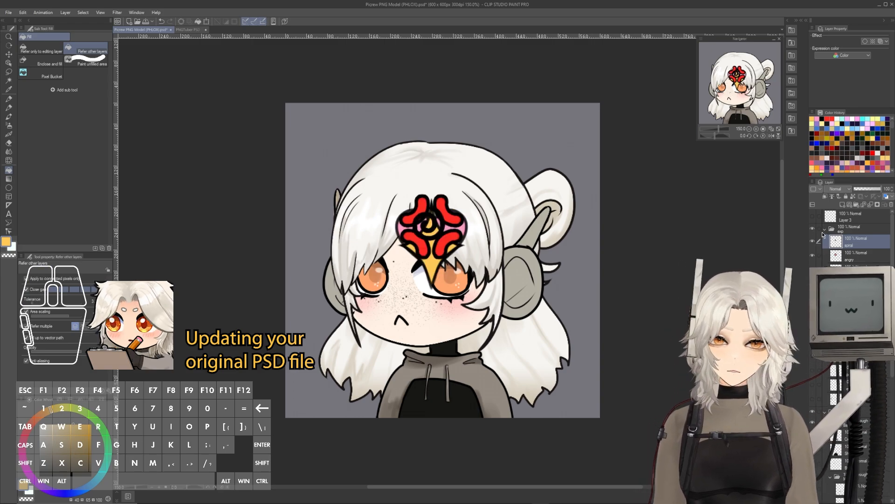
{"action": "left_click", "coordinate": [826, 230]}
{"action": "left_click", "coordinate": [812, 229]}
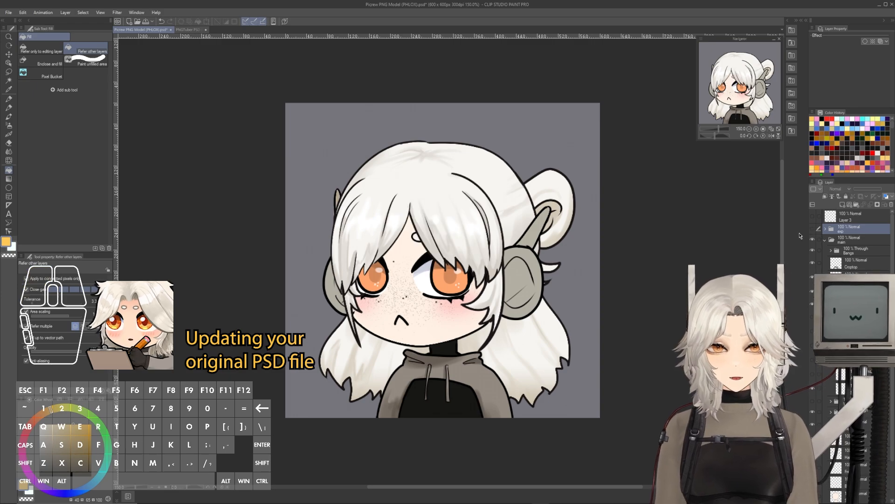
Recolor the bottom background layer to dark navy with Hue/Saturation/Luminosity, using saturation 59 and a strongly lowered luminosity, and save the PSD.
{"action": "scroll", "coordinate": [841, 243], "scroll_direction": "down", "scroll_amount": 3}
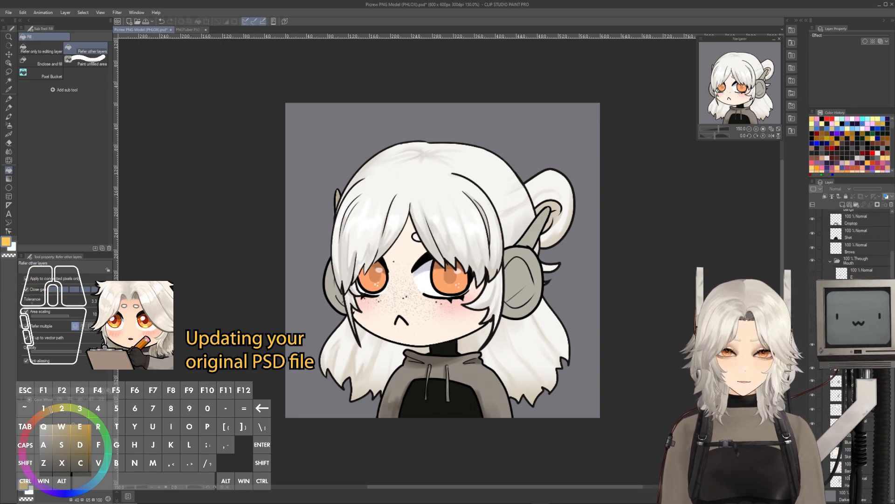
{"action": "left_click", "coordinate": [850, 495]}
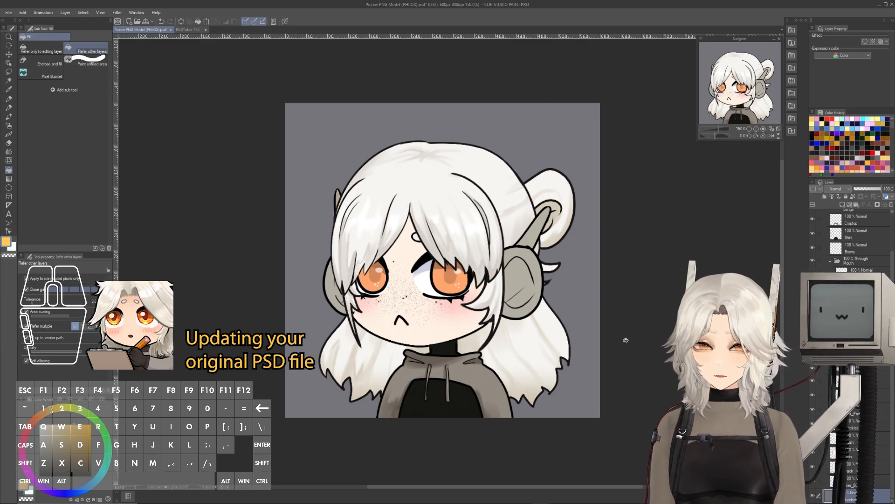
{"action": "key", "text": "ctrl+u"}
{"action": "key", "text": "Escape"}
{"action": "key", "text": "ctrl+u"}
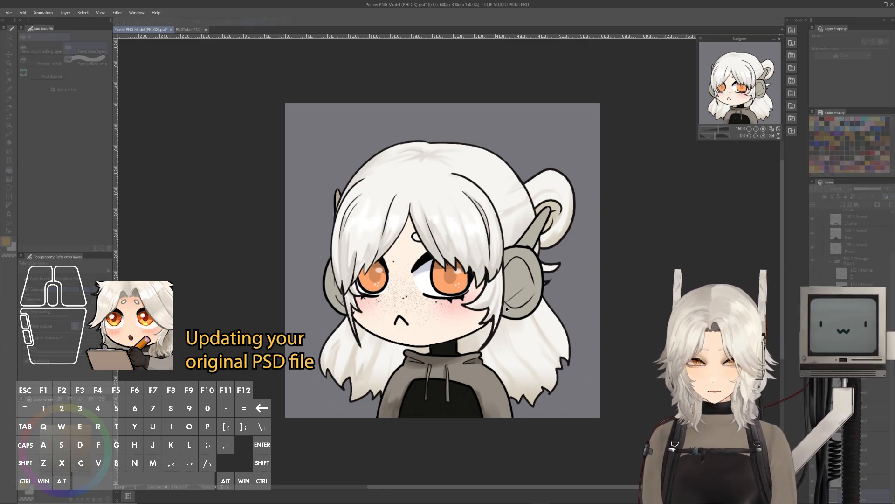
{"action": "left_click_drag", "start_coordinate": [264, 267], "coordinate": [247, 266]}
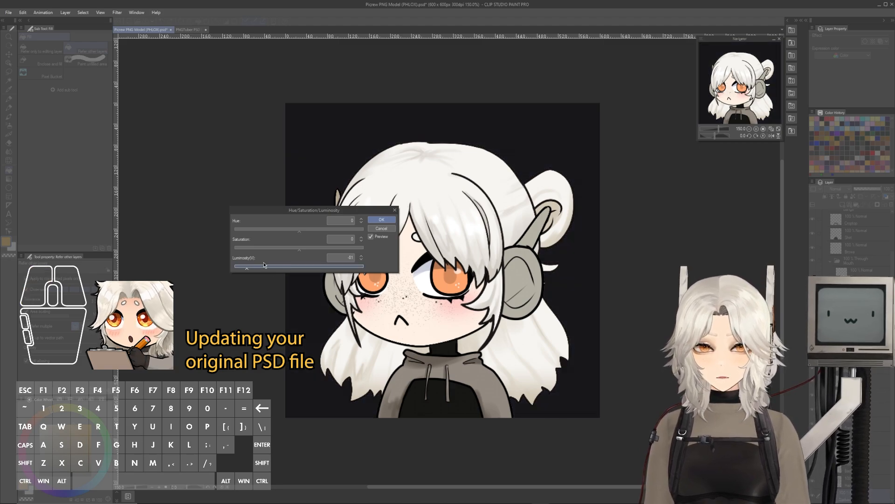
{"action": "left_click_drag", "start_coordinate": [301, 249], "coordinate": [337, 249]}
{"action": "left_click", "coordinate": [258, 268]}
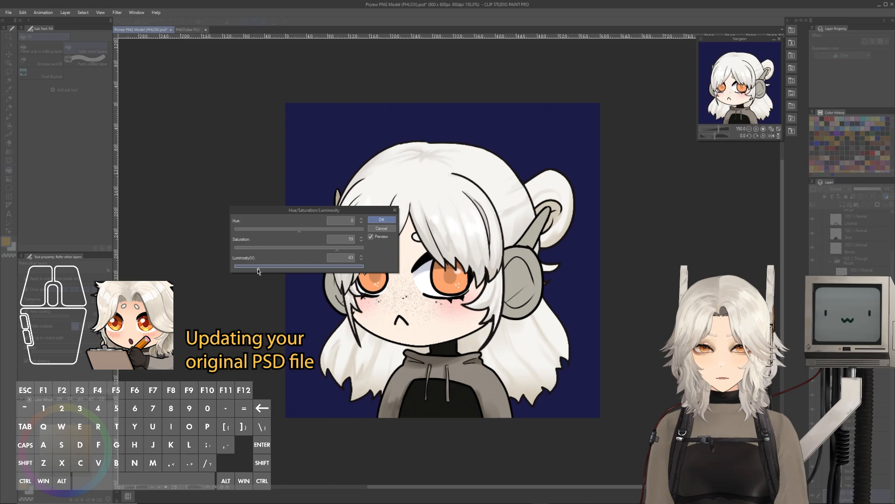
{"action": "left_click_drag", "start_coordinate": [258, 269], "coordinate": [249, 269]}
{"action": "left_click", "coordinate": [382, 219]}
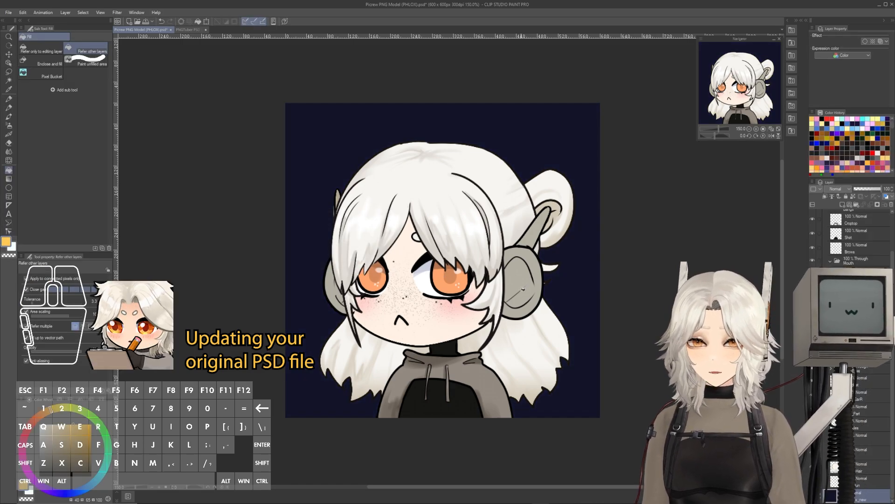
{"action": "key", "text": "ctrl+s"}
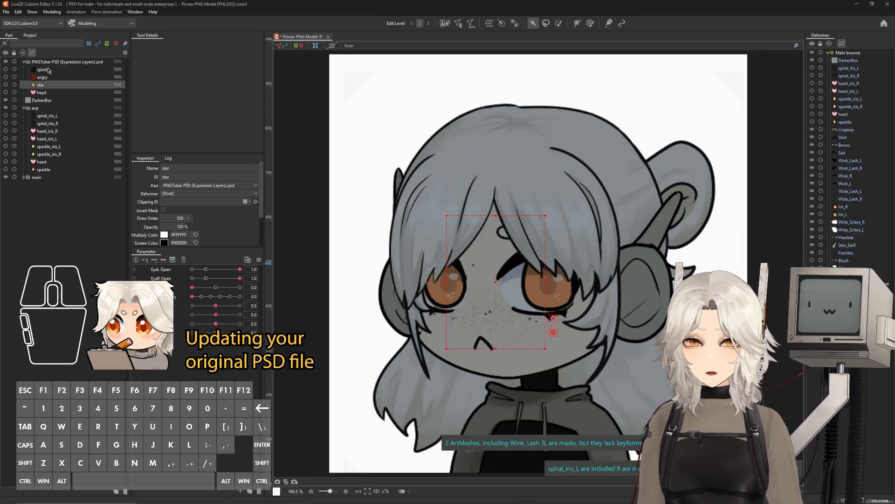
In Live2D Cubism Editor, delete the PNGTuber PSD (Expression Layers).psd part together with its child ArtMeshes.
{"action": "left_click", "coordinate": [74, 62]}
{"action": "left_click", "coordinate": [46, 92], "text": "shift"}
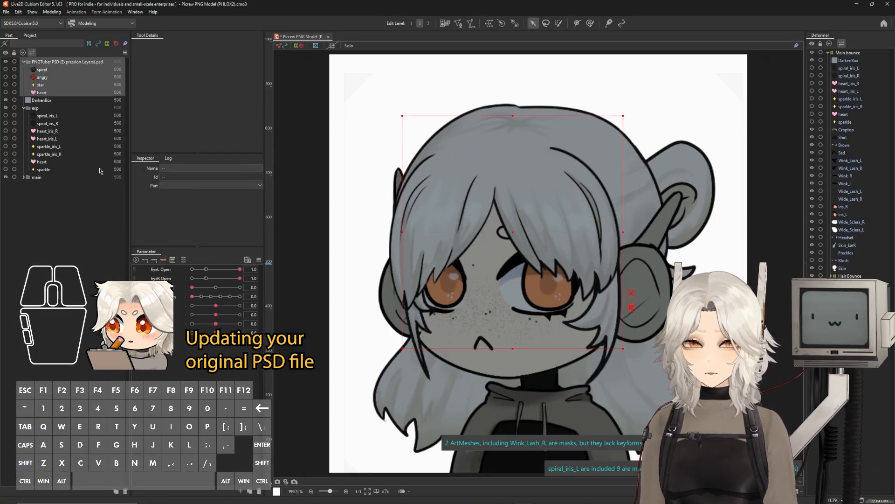
{"action": "left_click", "coordinate": [125, 492]}
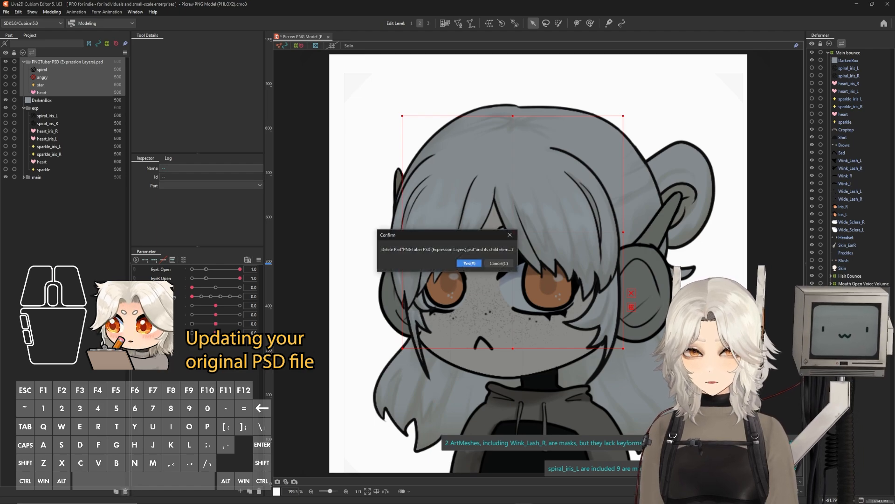
{"action": "left_click", "coordinate": [474, 262]}
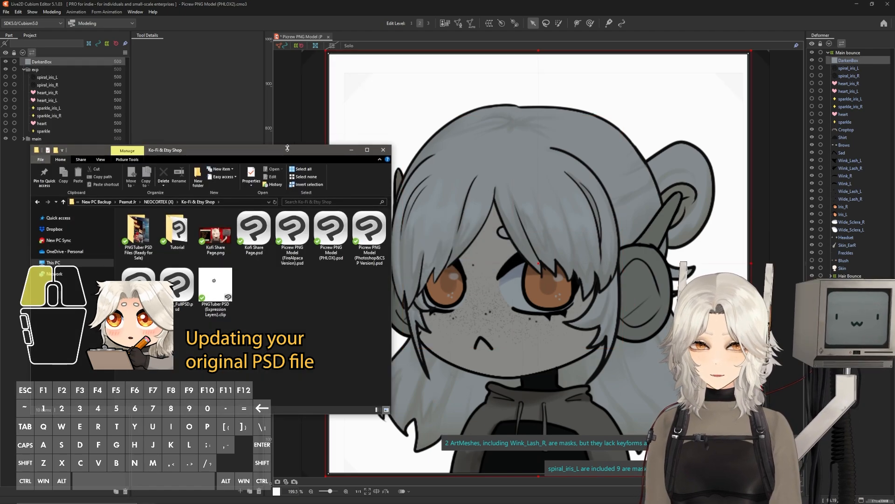
Re-import Picrew PNG Model (PHLOX).psd into the Picrew PNG Model (PHLOX2) model, replacing the existing Picrew PNG Model (PHLOX).psd.
{"action": "left_click_drag", "start_coordinate": [287, 148], "coordinate": [237, 188]}
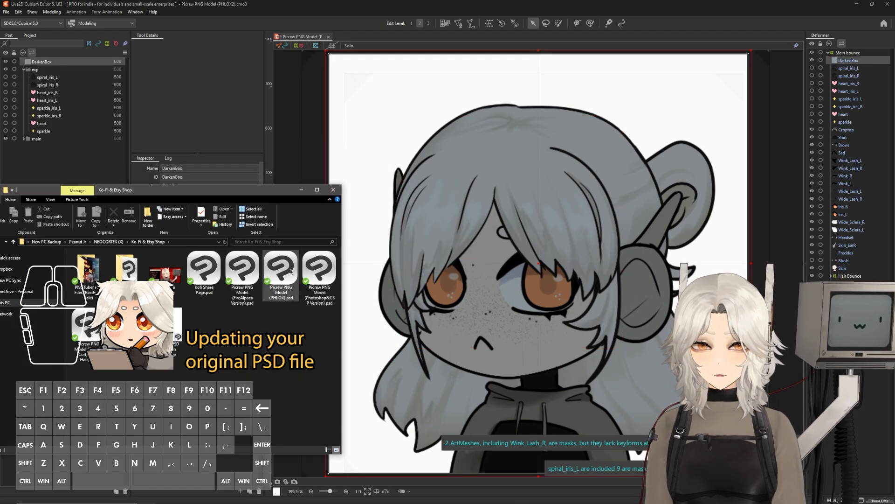
{"action": "left_click_drag", "start_coordinate": [283, 271], "coordinate": [400, 247]}
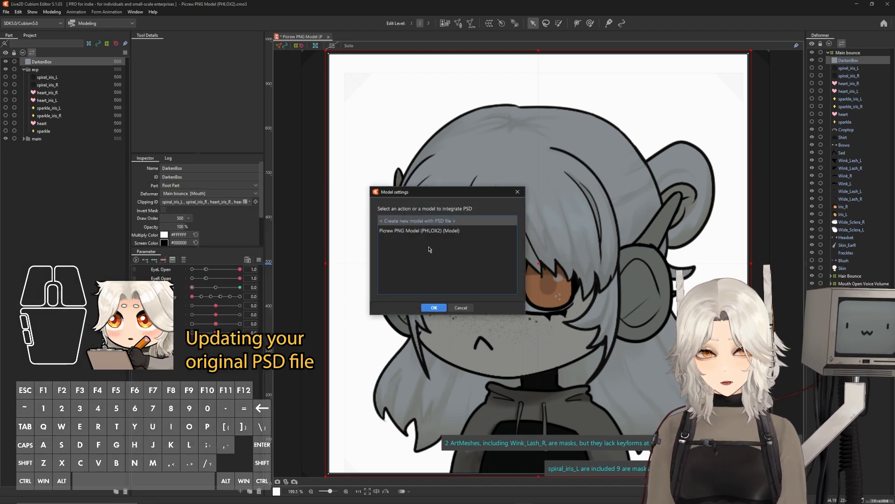
{"action": "left_click", "coordinate": [426, 232]}
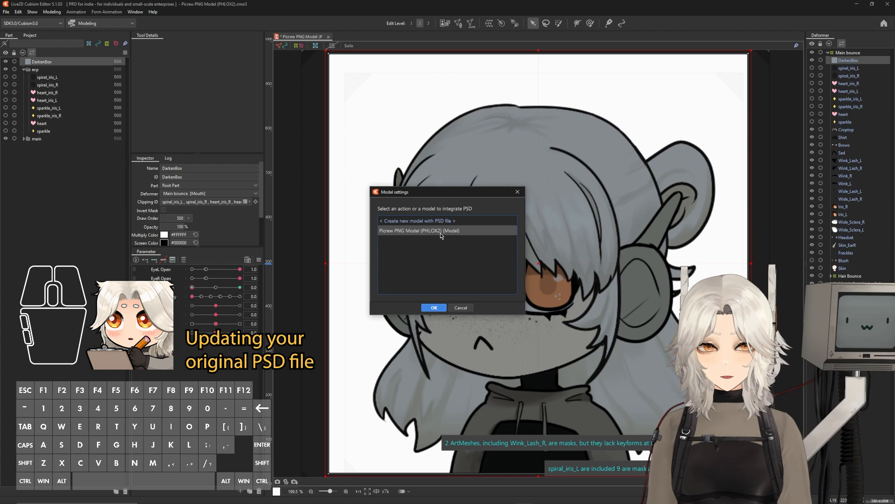
{"action": "double_click", "coordinate": [442, 236]}
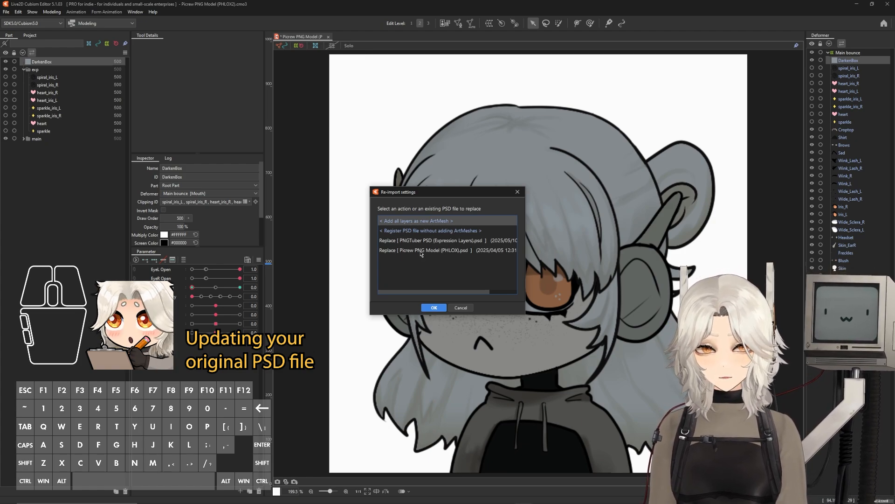
{"action": "left_click", "coordinate": [425, 241]}
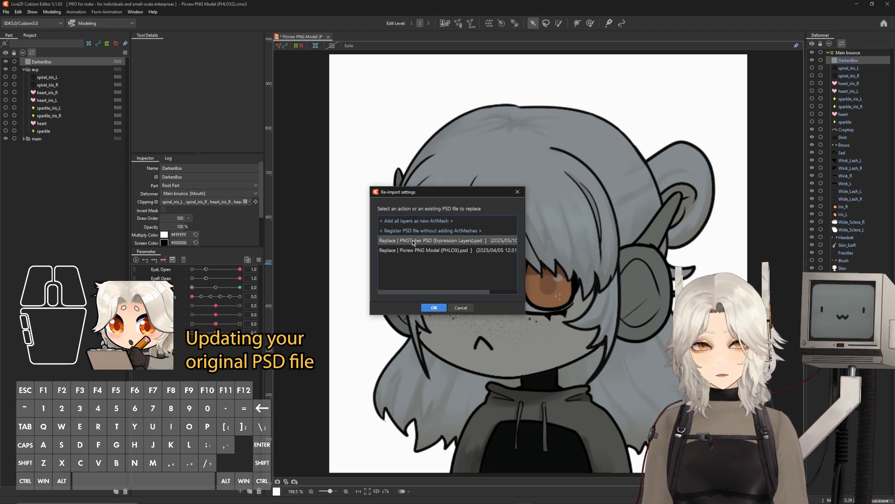
{"action": "left_click", "coordinate": [411, 252]}
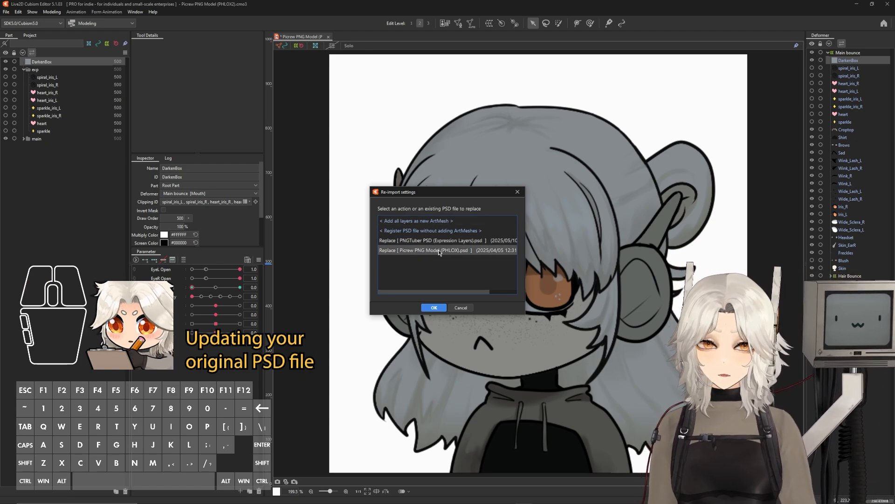
{"action": "left_click", "coordinate": [433, 307]}
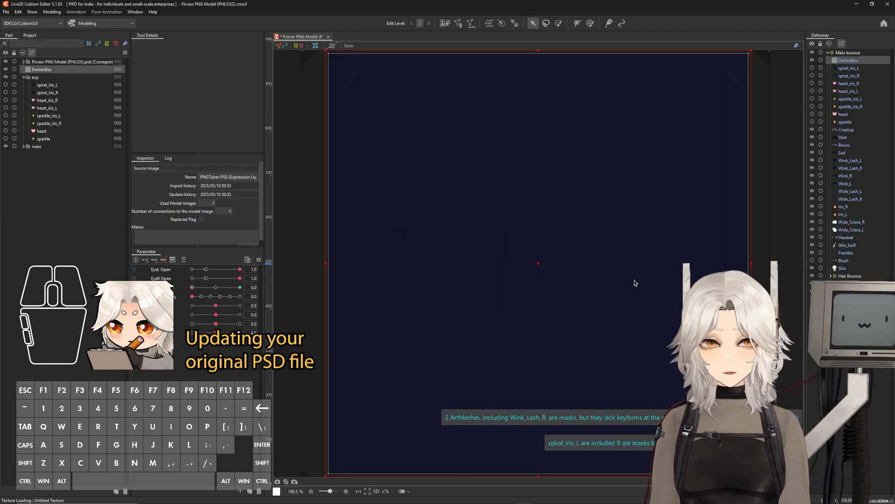
Hide the newly imported Darkenbox_new ArtMesh covering the model.
{"action": "scroll", "coordinate": [356, 215], "scroll_direction": "down", "scroll_amount": 2}
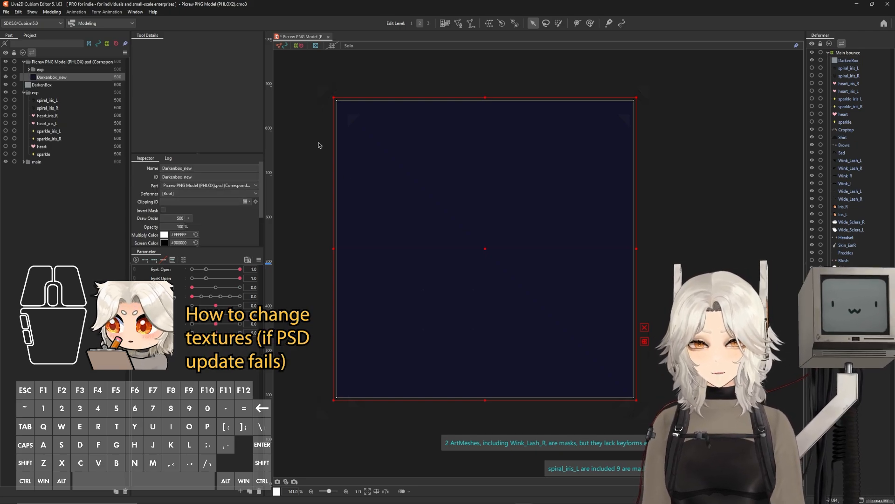
{"action": "left_click", "coordinate": [45, 85]}
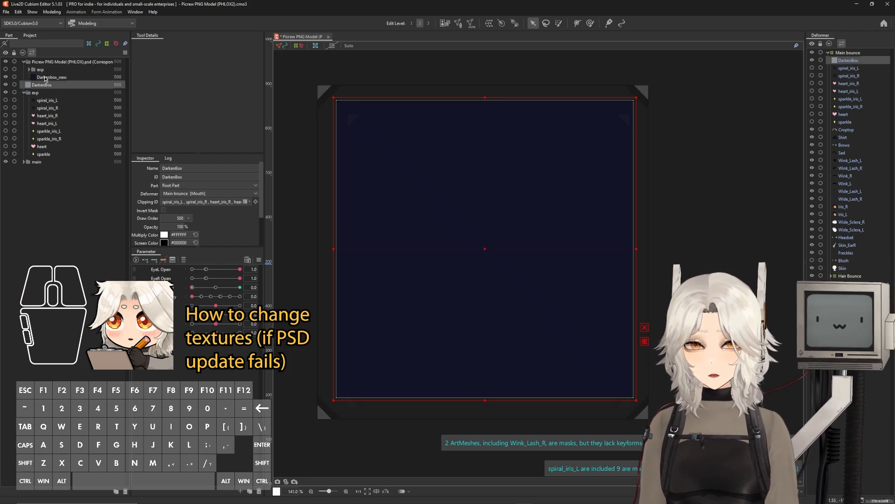
{"action": "left_click", "coordinate": [6, 77]}
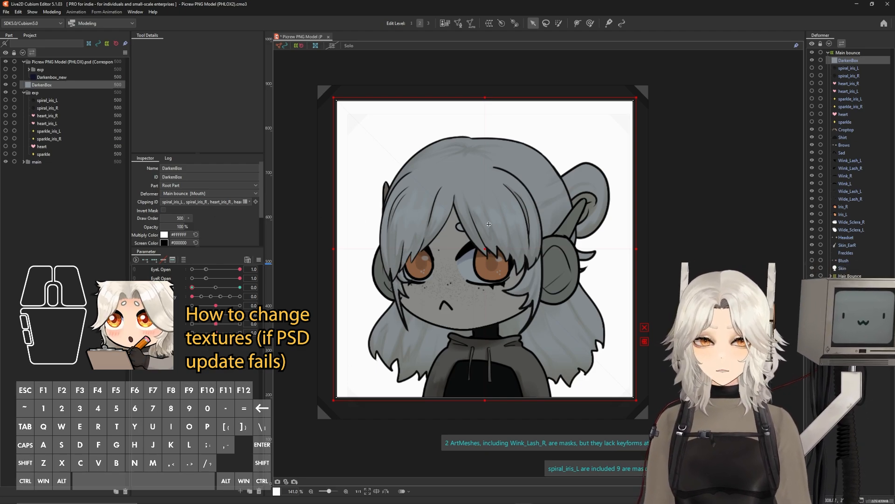
In the project's source images, compare Layer 1 of the replaced PSD with Darkenbox_new of the re-imported Picrew PNG Model (PHLOX).psd.
{"action": "left_click", "coordinate": [29, 35]}
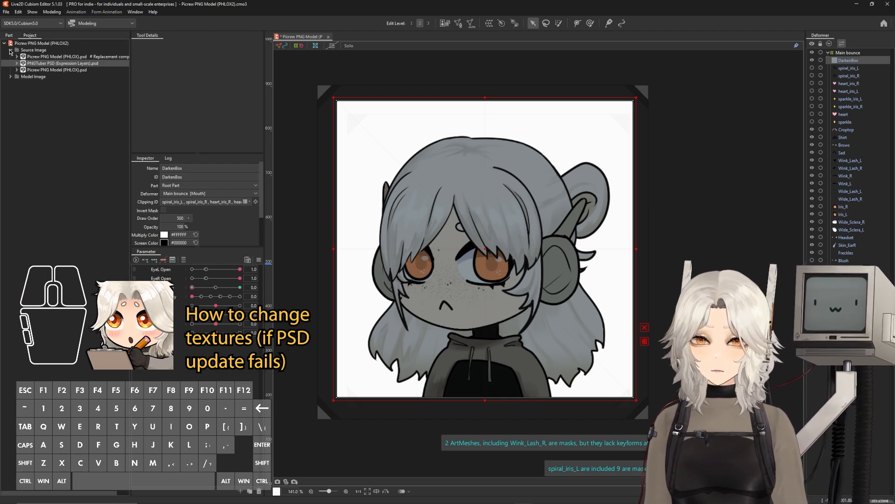
{"action": "left_click", "coordinate": [10, 50]}
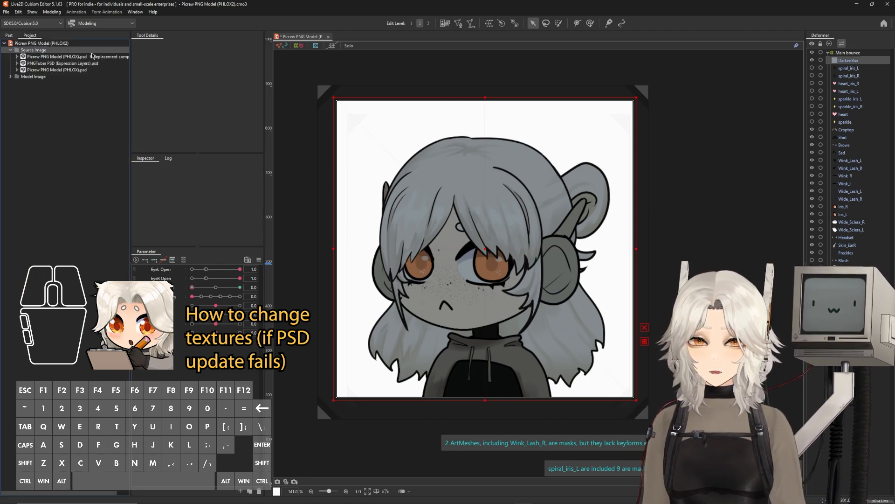
{"action": "left_click", "coordinate": [77, 57]}
{"action": "left_click", "coordinate": [17, 57]}
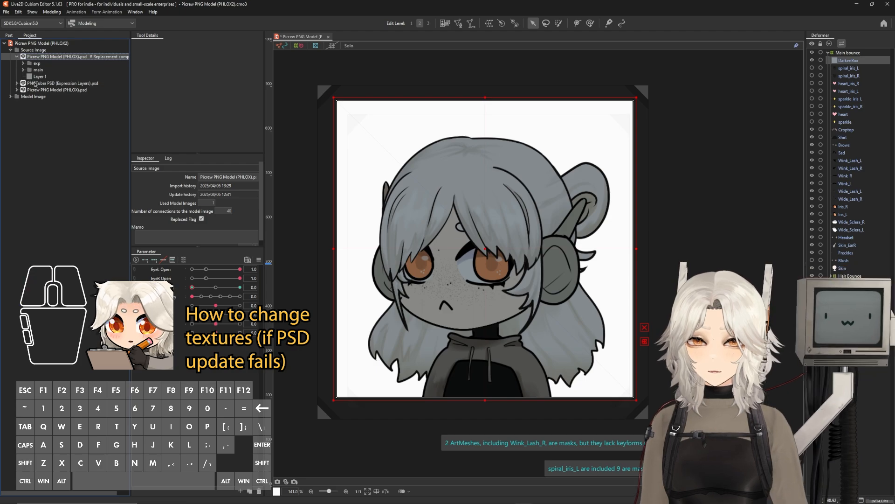
{"action": "left_click", "coordinate": [36, 77]}
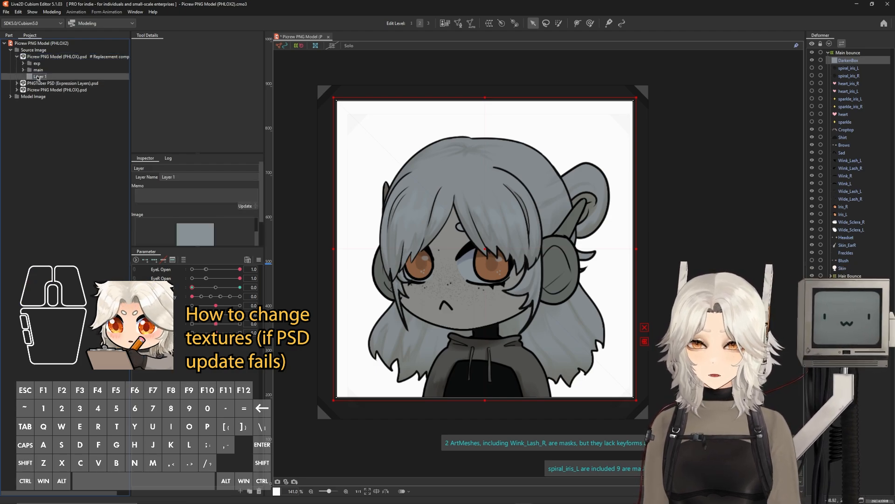
{"action": "left_click", "coordinate": [17, 90]}
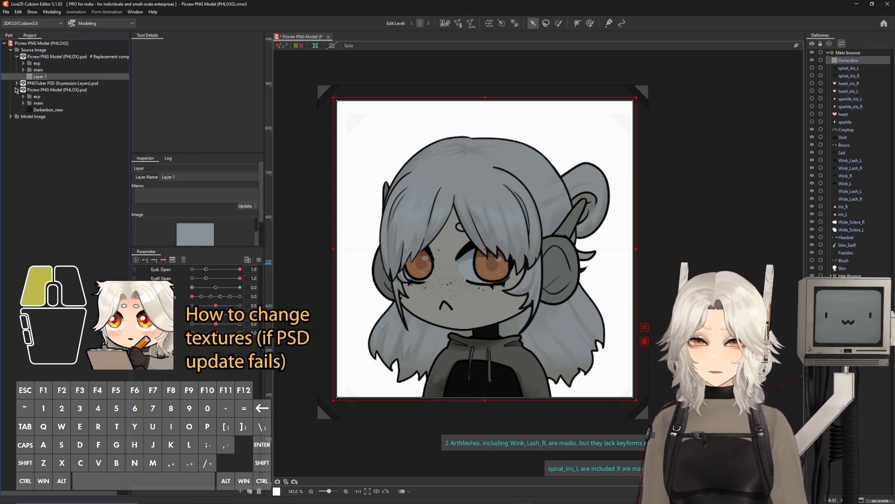
{"action": "left_click", "coordinate": [39, 110]}
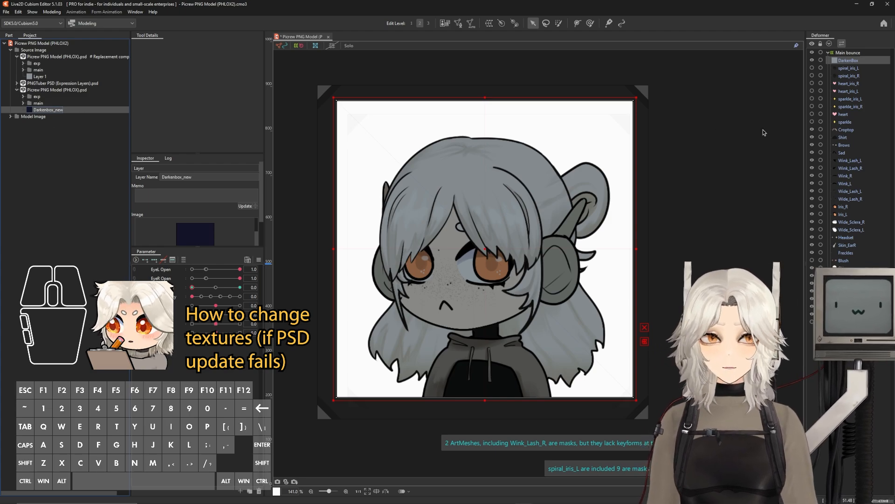
Set the Darkenbox_new source layer as the input image for the model image of the DarkenBox ArtMesh.
{"action": "left_click", "coordinate": [852, 61]}
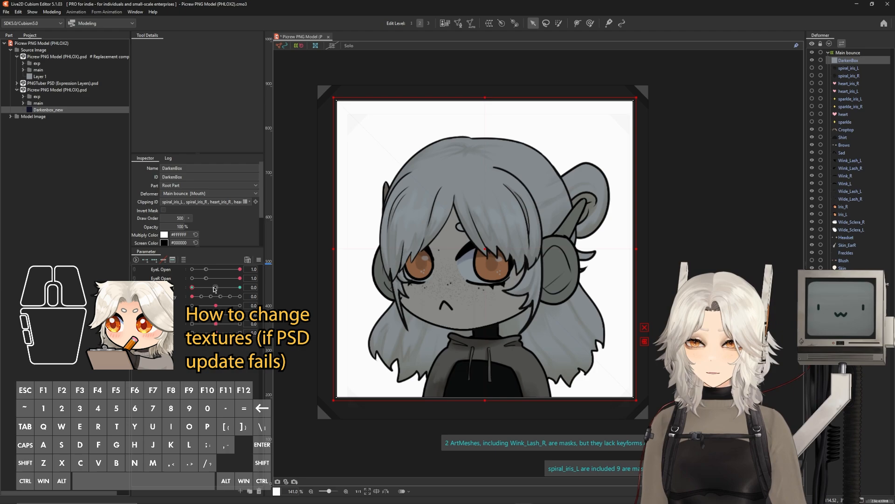
{"action": "left_click", "coordinate": [48, 109]}
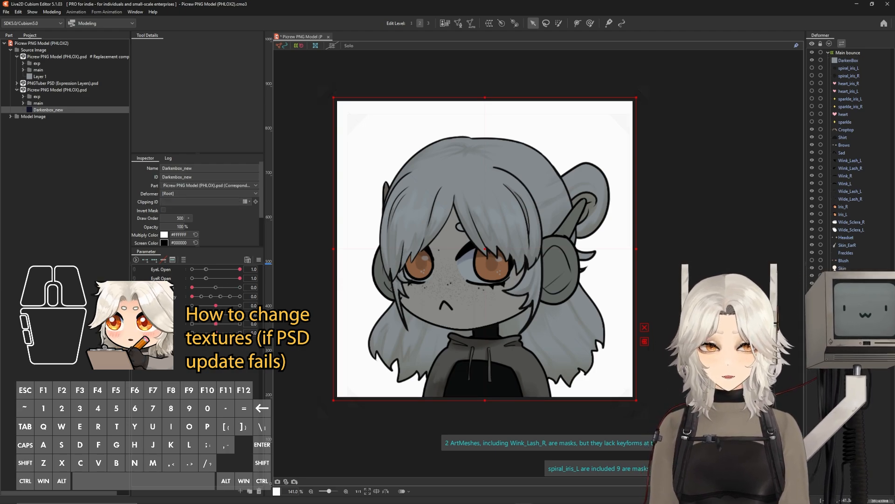
{"action": "left_click", "coordinate": [847, 60]}
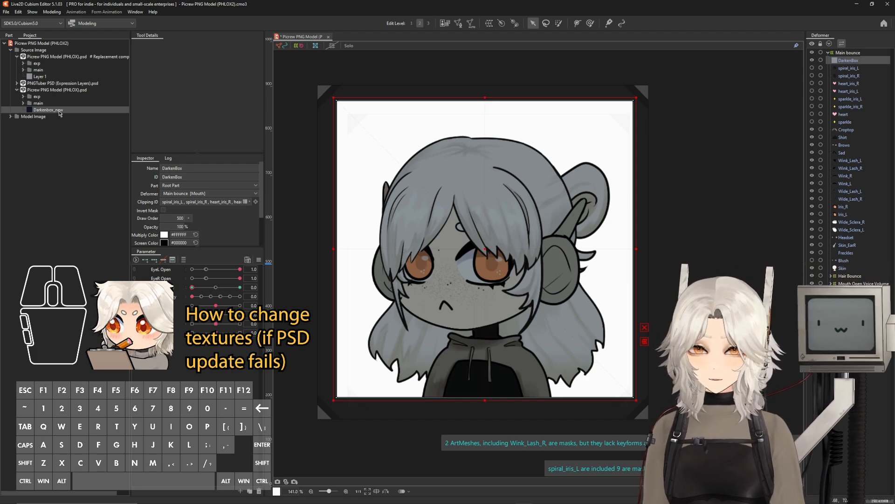
{"action": "right_click", "coordinate": [40, 110]}
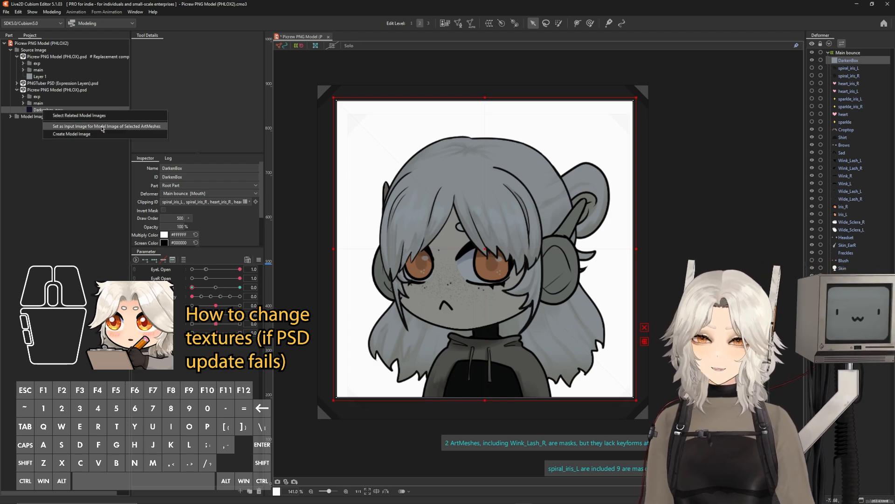
{"action": "left_click", "coordinate": [102, 129]}
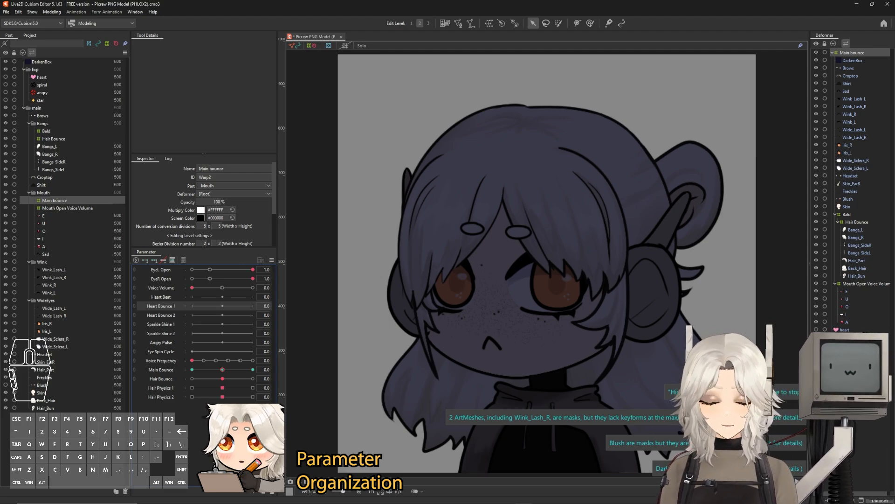
Create a parameter folder named Tracking and move EyeL Open, EyeR Open, Voice Volume and Voice Frequency into it.
{"action": "left_click", "coordinate": [263, 491]}
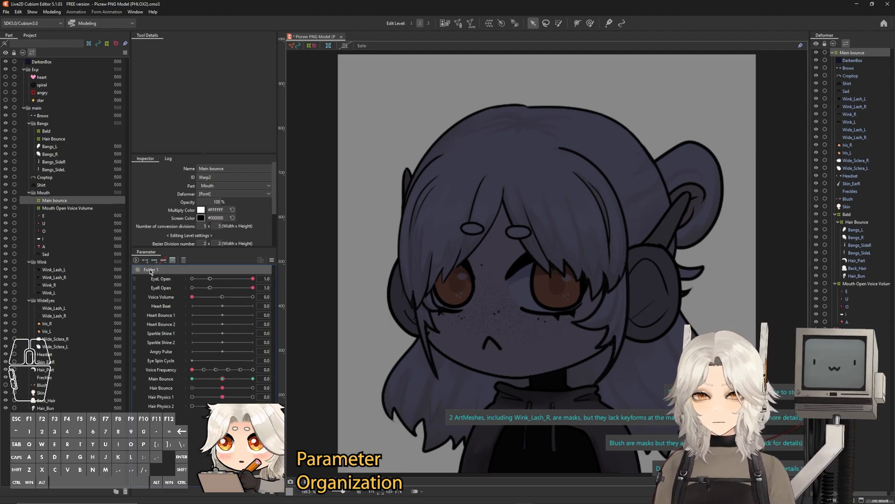
{"action": "double_click", "coordinate": [150, 269]}
{"action": "type", "text": "Tracking"}
{"action": "key", "text": "Return"}
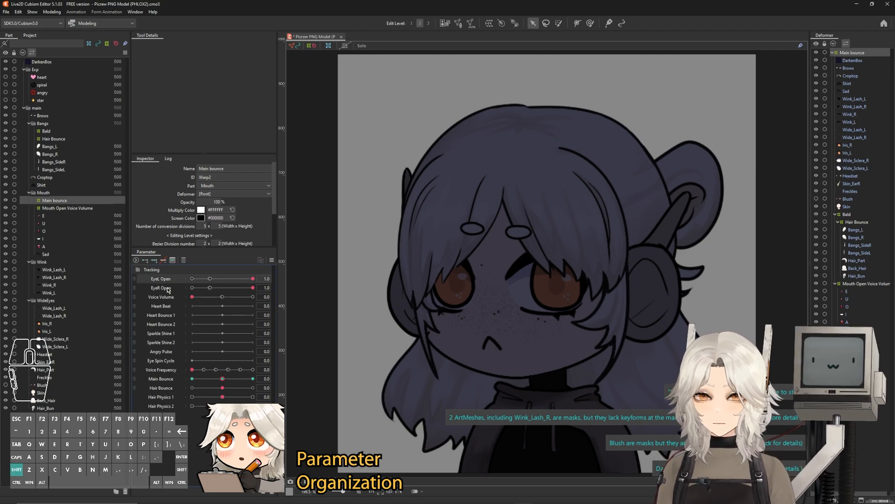
{"action": "left_click", "coordinate": [166, 369], "text": "ctrl"}
{"action": "left_click_drag", "start_coordinate": [166, 370], "coordinate": [148, 271]}
{"action": "left_click", "coordinate": [138, 270]}
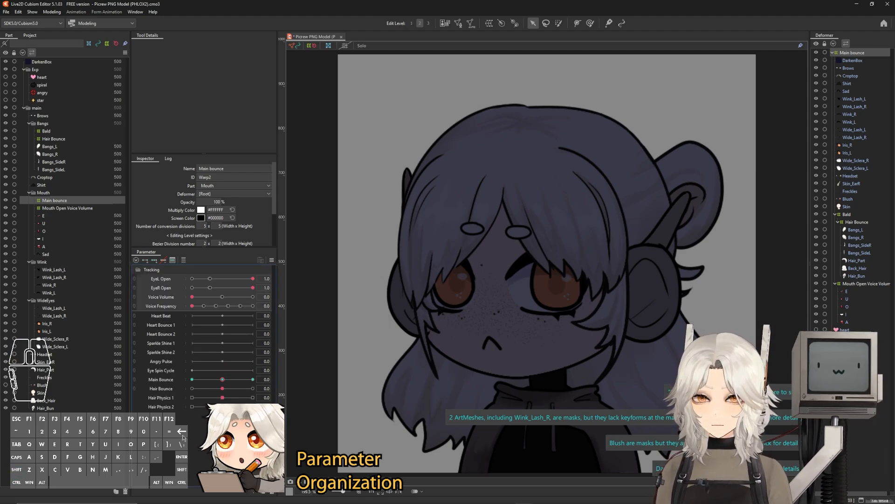
Create a parameter folder named Animation / Physics below the Tracking group for the remaining animation and physics parameters.
{"action": "left_click", "coordinate": [263, 491]}
{"action": "double_click", "coordinate": [148, 316]}
{"action": "type", "text": "Animatio"}
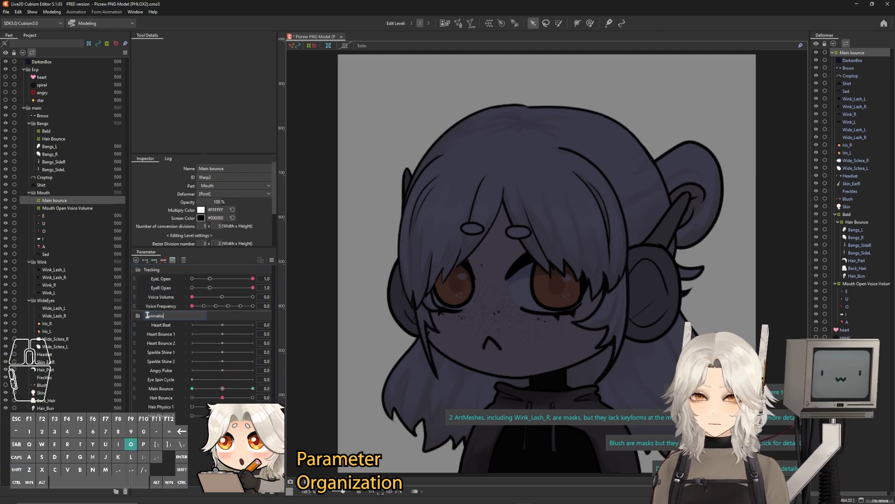
{"action": "type", "text": "n / Physics"}
{"action": "key", "text": "Return"}
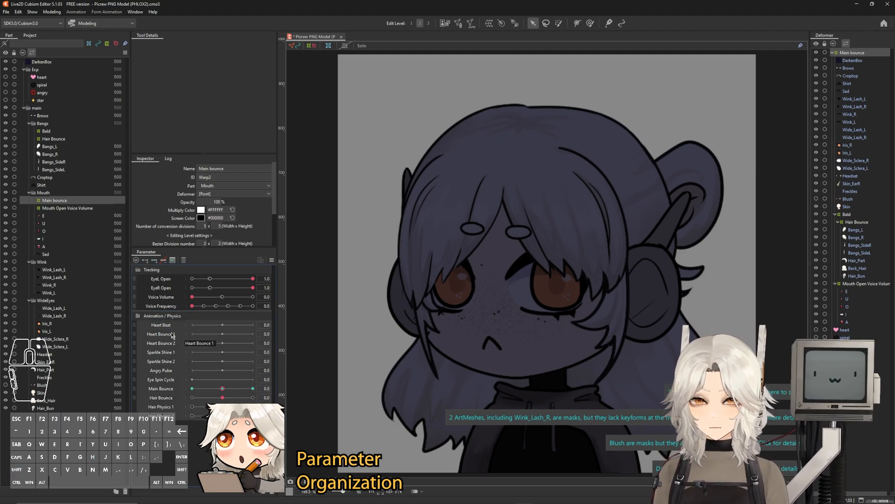
{"action": "left_click", "coordinate": [171, 319]}
{"action": "left_click", "coordinate": [171, 319]}
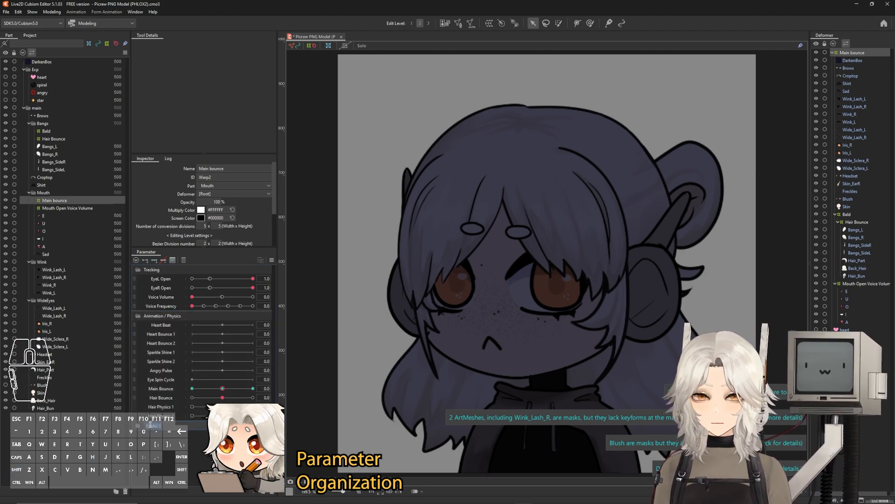
Name a new parameter folder Expression and move it above the Tracking folder.
{"action": "left_click", "coordinate": [150, 424]}
{"action": "type", "text": "Expression"}
{"action": "key", "text": "Return"}
{"action": "left_click_drag", "start_coordinate": [151, 425], "coordinate": [159, 271]}
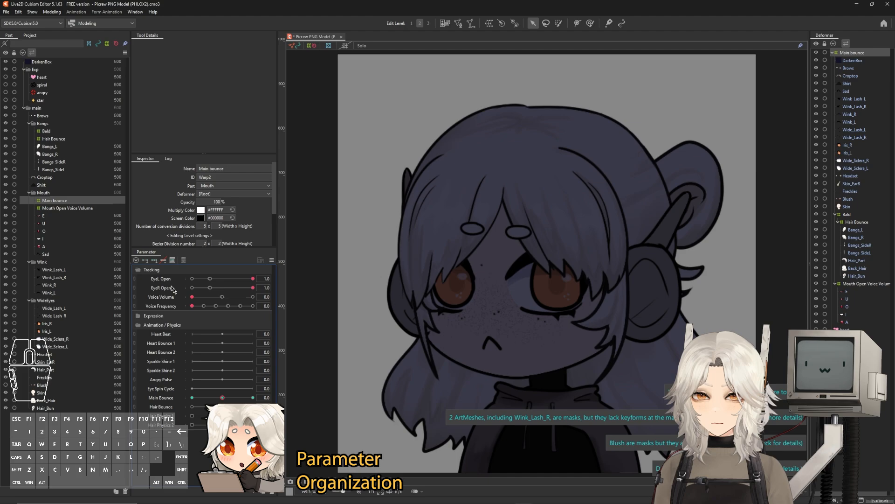
{"action": "left_click_drag", "start_coordinate": [160, 316], "coordinate": [160, 270]}
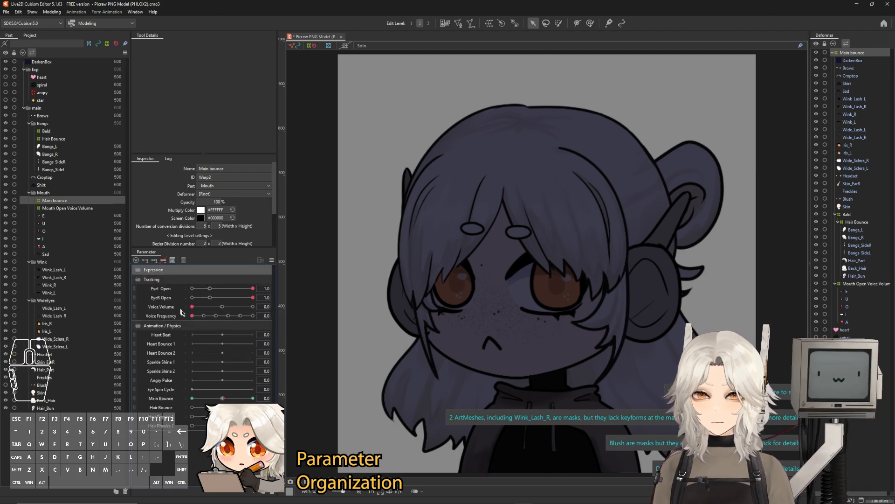
Create a divider parameter named -----EXPRESSIONS----- with a maximum of 1 in the Expression folder.
{"action": "left_click", "coordinate": [253, 491]}
{"action": "double_click", "coordinate": [497, 242]}
{"action": "type", "text": "1"}
{"action": "double_click", "coordinate": [447, 214]}
{"action": "type", "text": "--"}
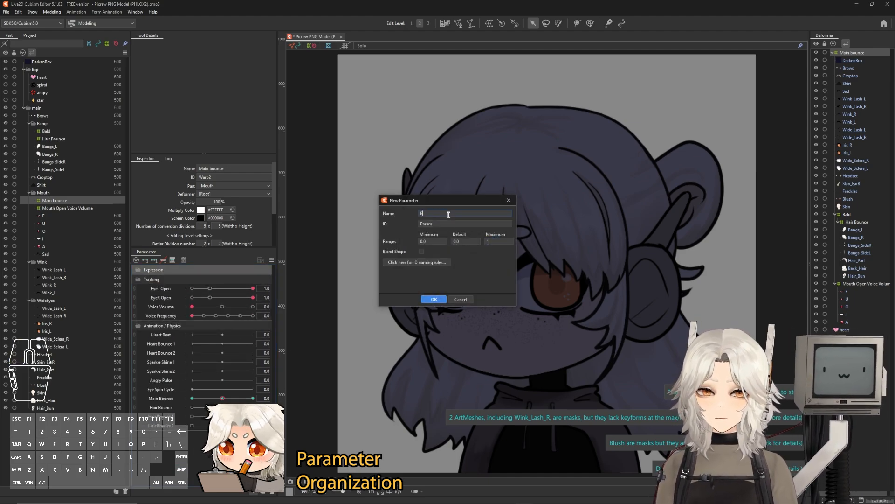
{"action": "type", "text": "---EXPRESSIONS"}
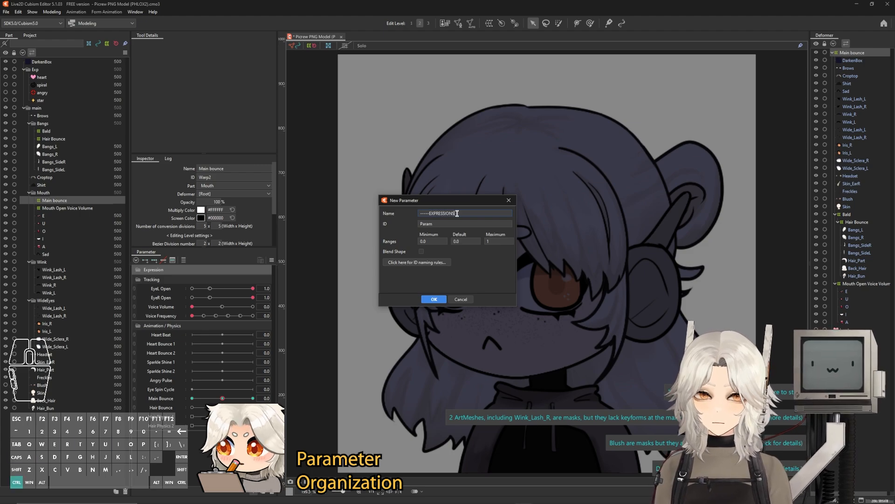
{"action": "type", "text": "-----"}
{"action": "key", "text": "Return"}
Replicate the -----EXPRESSIONS----- divider parameter twice.
{"action": "right_click", "coordinate": [156, 279]}
{"action": "left_click", "coordinate": [173, 300]}
{"action": "right_click", "coordinate": [161, 289]}
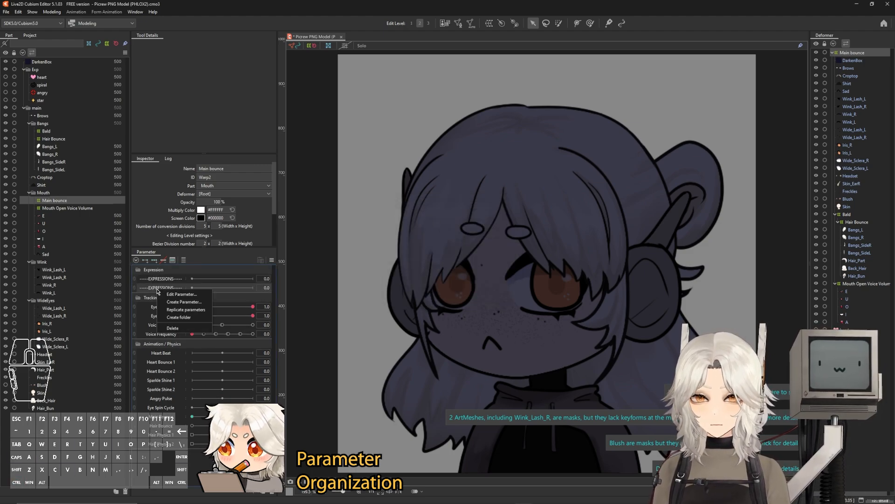
{"action": "left_click", "coordinate": [170, 309]}
Move one divider copy to the start of the Tracking folder and replace EXPRESSIONS in its name with TRACKING.
{"action": "left_click_drag", "start_coordinate": [159, 299], "coordinate": [159, 308]}
{"action": "double_click", "coordinate": [161, 306]}
{"action": "left_click", "coordinate": [443, 213]}
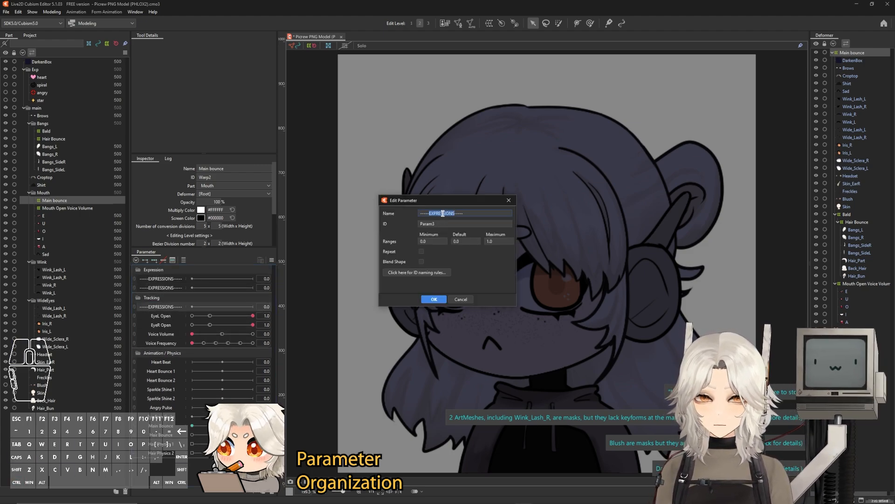
{"action": "type", "text": "TRACKING"}
{"action": "key", "text": "Return"}
Move the other divider copy to the start of the Animation / Physics folder and replace EXPRESSIONS in its name with PHYSICS.
{"action": "left_click_drag", "start_coordinate": [159, 287], "coordinate": [183, 358]}
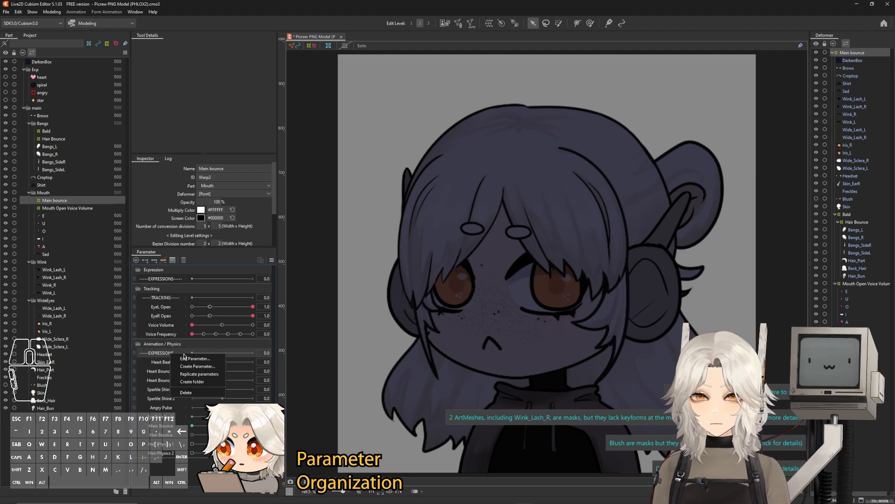
{"action": "double_click", "coordinate": [183, 355]}
{"action": "double_click", "coordinate": [443, 213]}
{"action": "type", "text": "PHYSICS"}
{"action": "key", "text": "Return"}
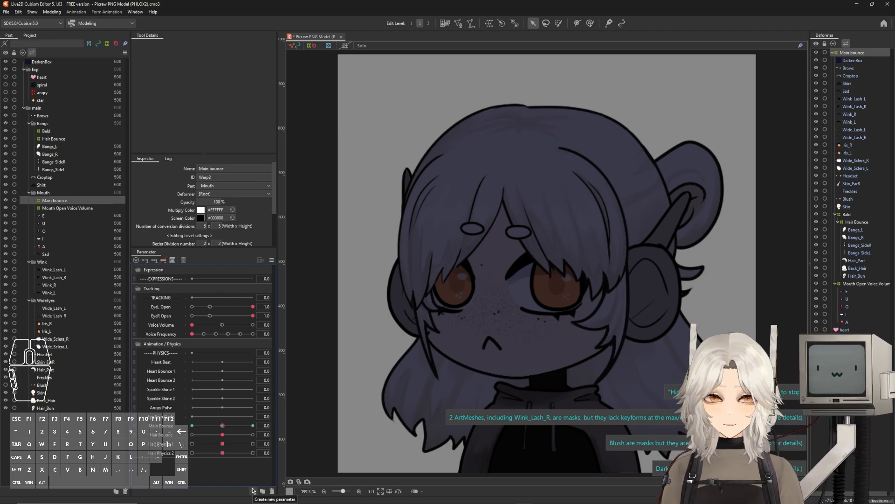
Create a parameter named Angry and place it in the Expression folder below the -----EXPRESSIONS----- divider.
{"action": "left_click", "coordinate": [253, 490]}
{"action": "type", "text": "Angr"}
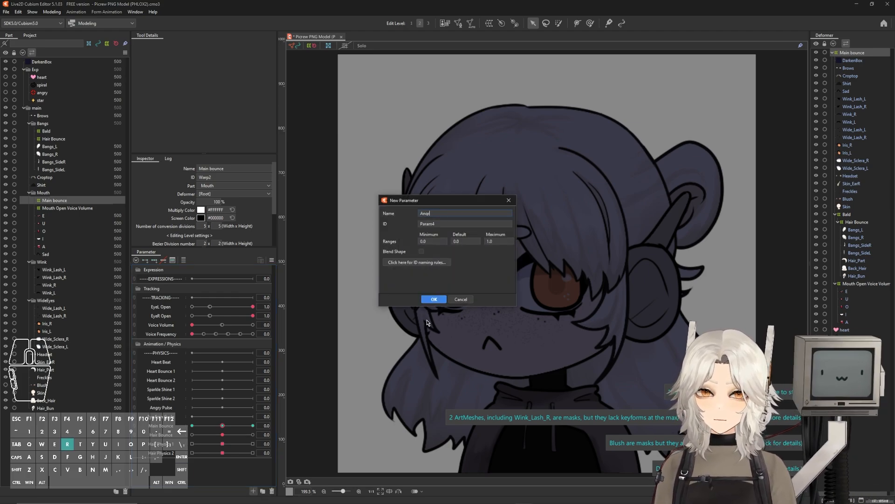
{"action": "key", "text": "Tab"}
{"action": "key", "text": "Return"}
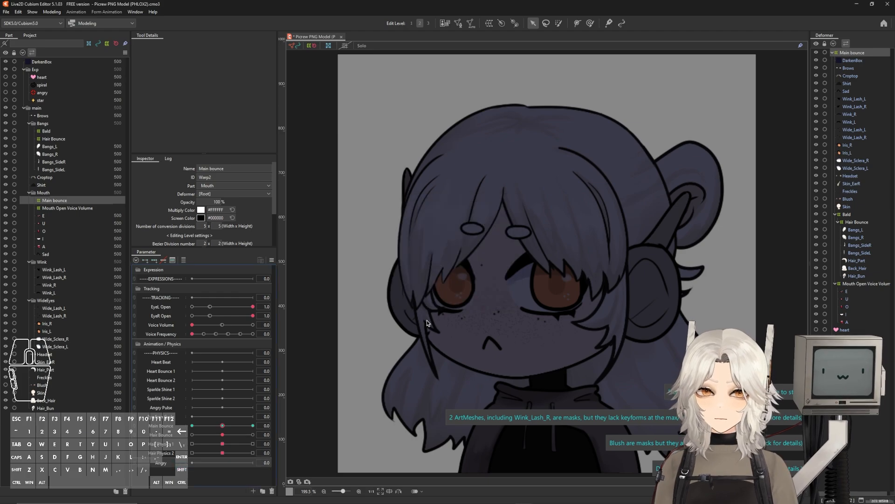
{"action": "left_click_drag", "start_coordinate": [198, 419], "coordinate": [166, 288]}
Replicate the Angry parameter and rename the copy Dizzy.
{"action": "right_click", "coordinate": [166, 288]}
{"action": "left_click", "coordinate": [184, 309]}
{"action": "right_click", "coordinate": [167, 299]}
{"action": "left_click", "coordinate": [182, 305]}
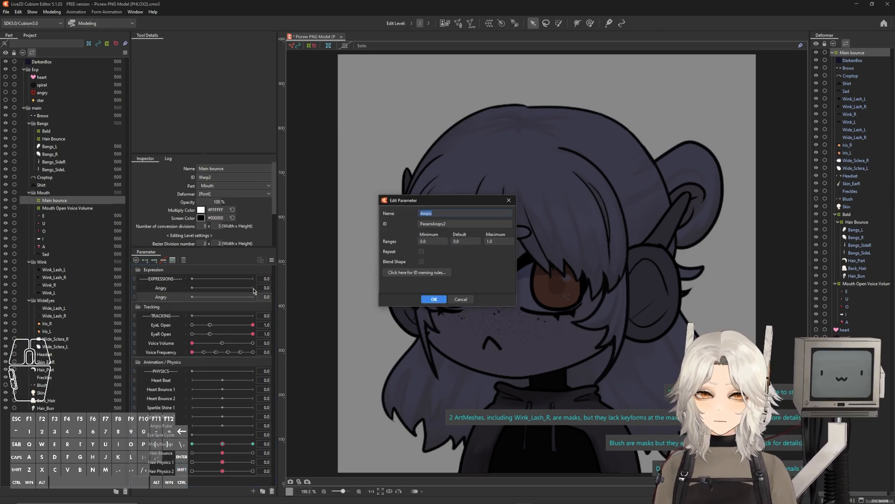
{"action": "type", "text": "Dizzy"}
{"action": "key", "text": "Return"}
Replicate the Dizzy parameter and give the copy the name Starry Eyes and the ID StarryEyes.
{"action": "right_click", "coordinate": [170, 297]}
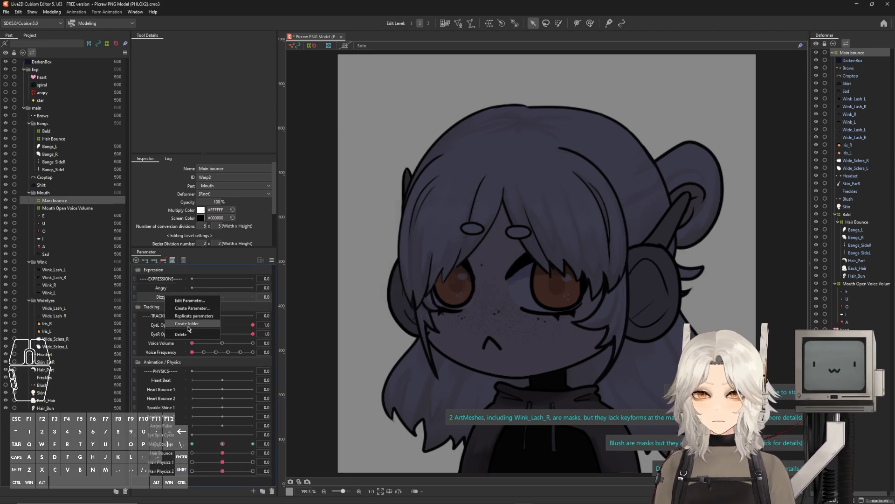
{"action": "left_click", "coordinate": [192, 315]}
{"action": "right_click", "coordinate": [170, 306]}
{"action": "left_click", "coordinate": [173, 312]}
{"action": "type", "text": "Starry Eyes"}
{"action": "key", "text": "Tab"}
{"action": "type", "text": "St"}
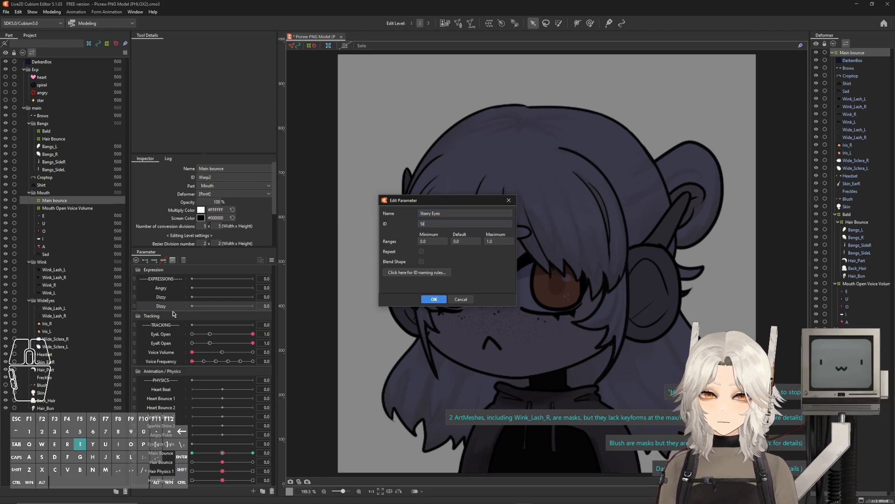
{"action": "type", "text": "arryEyes"}
{"action": "key", "text": "Return"}
Replicate the Starry Eyes parameter and give the copy the name Heart Eyes and the ID HeartEyes.
{"action": "right_click", "coordinate": [171, 306]}
{"action": "left_click", "coordinate": [192, 325]}
{"action": "right_click", "coordinate": [171, 315]}
{"action": "left_click", "coordinate": [176, 320]}
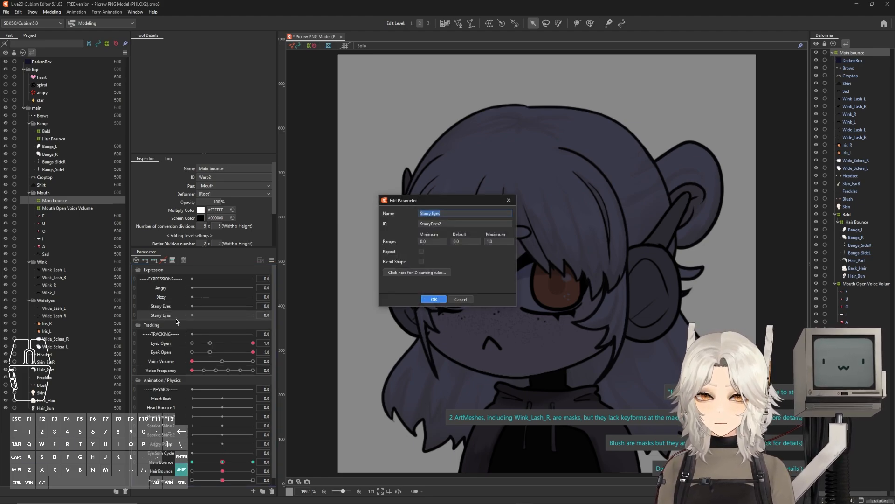
{"action": "type", "text": "Heart Eyes"}
{"action": "key", "text": "Tab"}
{"action": "type", "text": "Heart Eyes"}
{"action": "key", "text": "BackSpace"}
{"action": "key", "text": "BackSpace"}
{"action": "key", "text": "BackSpace"}
{"action": "key", "text": "BackSpace"}
{"action": "key", "text": "BackSpace"}
{"action": "type", "text": "Eyes"}
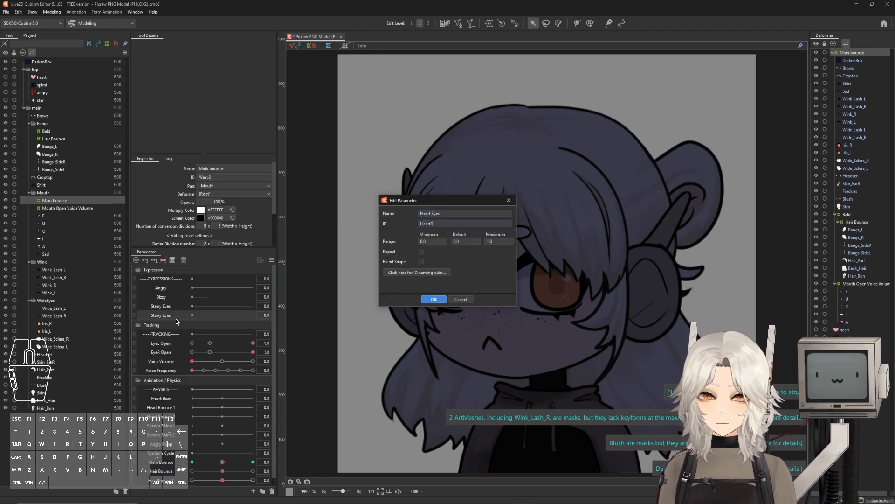
{"action": "key", "text": "Return"}
Replicate the Heart Eyes parameter and give the copy the name and ID Bald.
{"action": "right_click", "coordinate": [177, 320]}
{"action": "left_click", "coordinate": [192, 334]}
{"action": "right_click", "coordinate": [181, 324]}
{"action": "left_click", "coordinate": [182, 329]}
{"action": "type", "text": "Bald"}
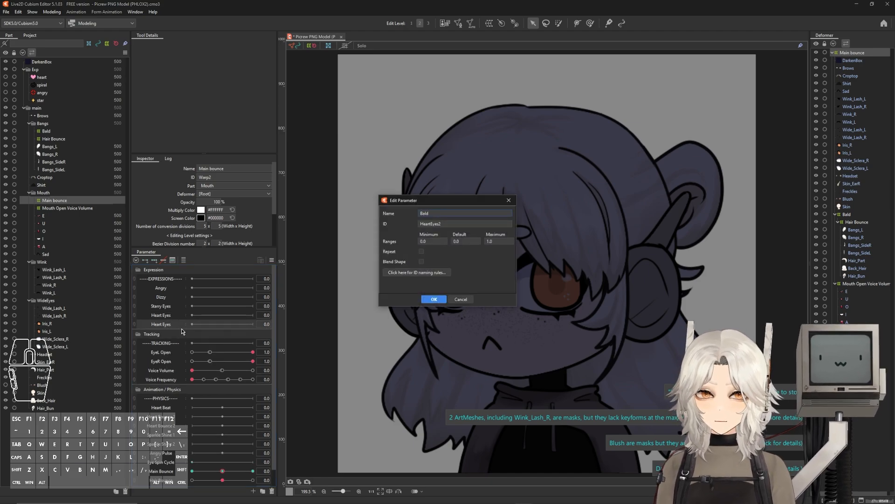
{"action": "key", "text": "Tab"}
{"action": "type", "text": "Bald"}
{"action": "key", "text": "Return"}
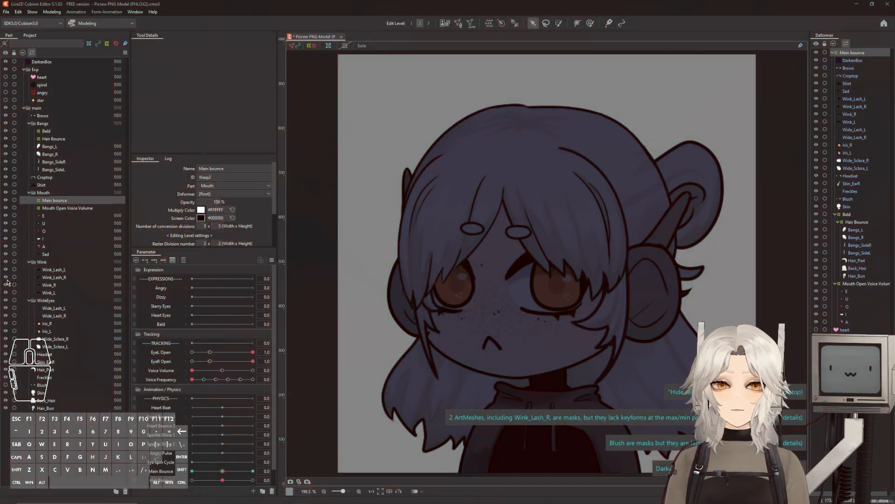
Make the angry symbol in the Exp part visible and set the Voice Volume parameter to 1.0.
{"action": "left_click", "coordinate": [112, 92]}
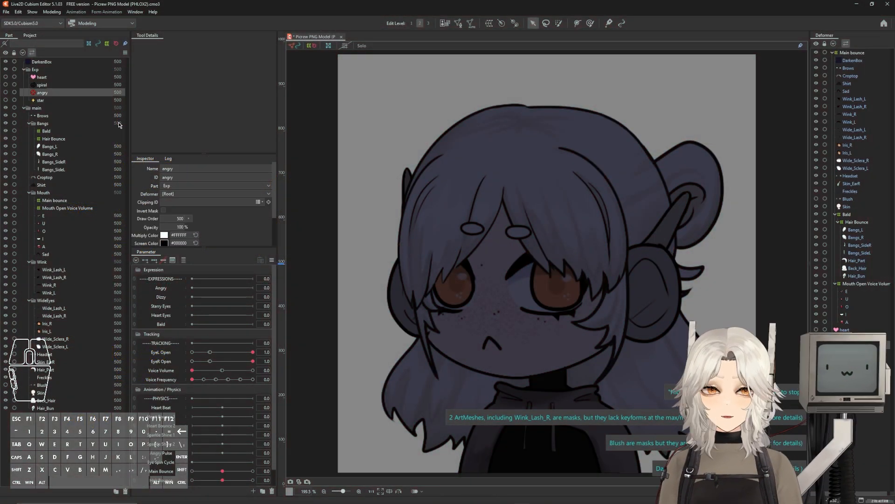
{"action": "left_click", "coordinate": [7, 93]}
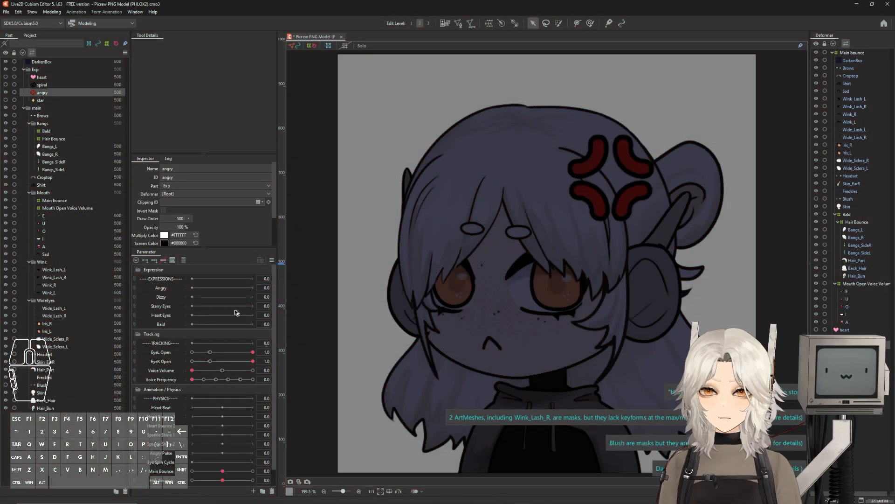
{"action": "left_click_drag", "start_coordinate": [193, 372], "coordinate": [253, 370]}
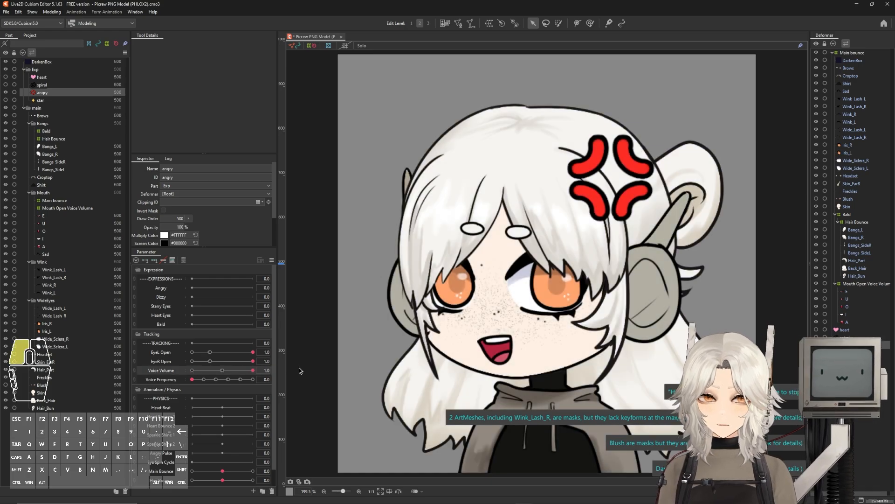
{"action": "left_click_drag", "start_coordinate": [487, 292], "coordinate": [471, 298]}
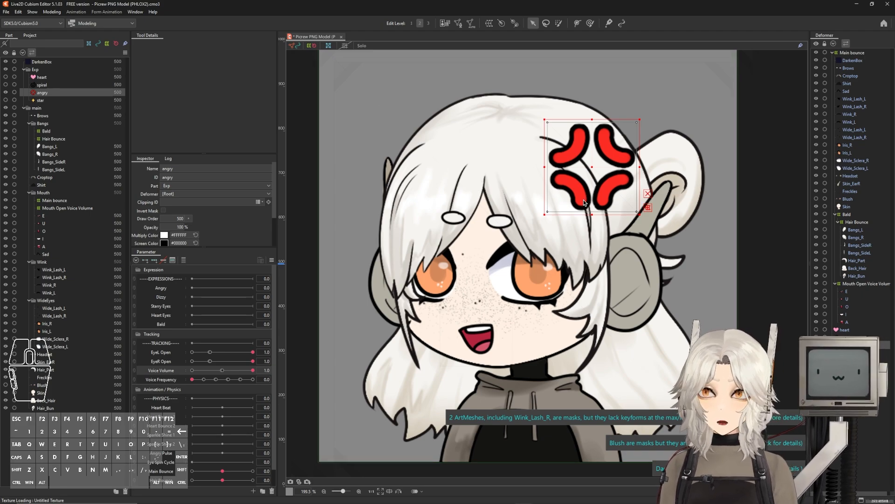
Add three keyforms on Angry Pulse for the angry symbol, enlarging it about its centre at 1.0 and shrinking it at -1.0.
{"action": "scroll", "coordinate": [164, 435], "scroll_direction": "down", "scroll_amount": 1}
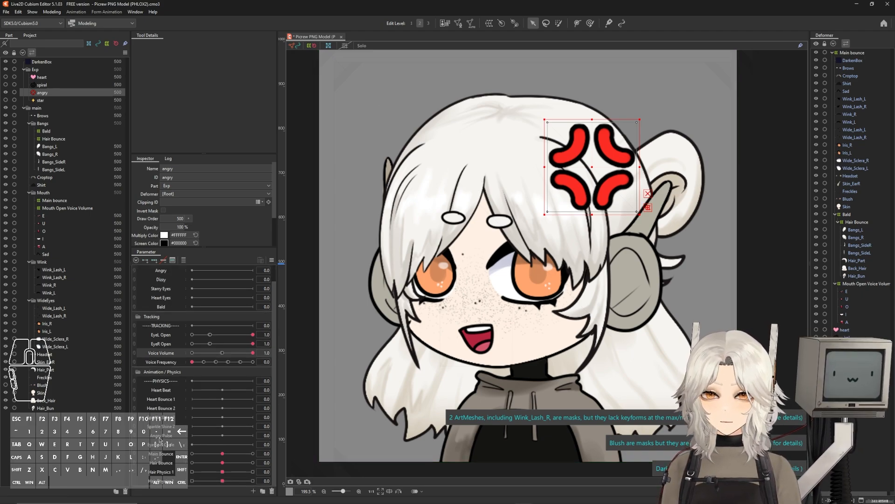
{"action": "left_click", "coordinate": [167, 436]}
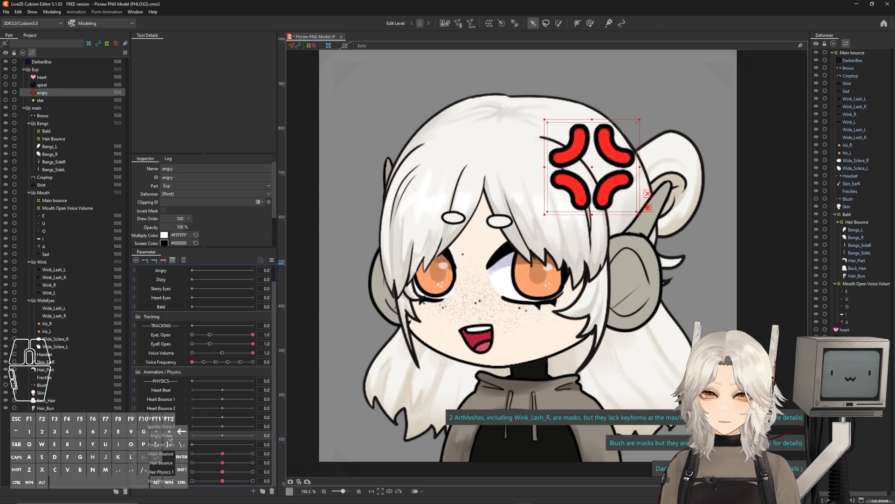
{"action": "left_click", "coordinate": [155, 260]}
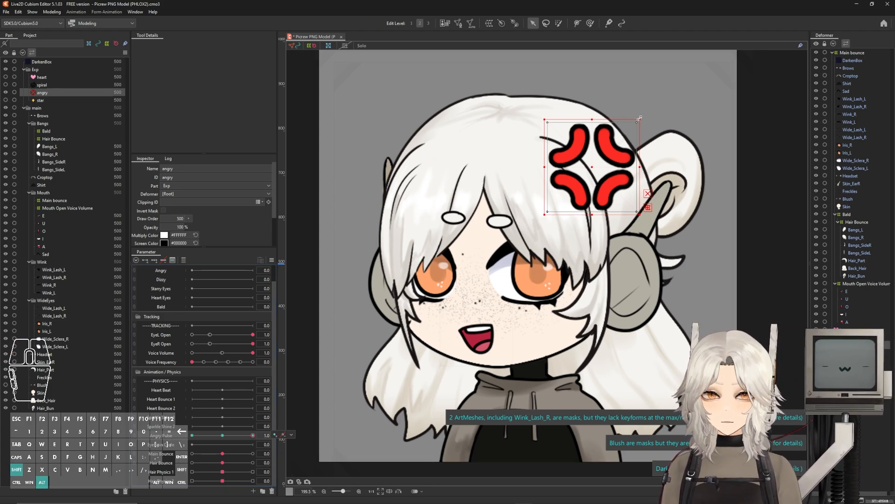
{"action": "left_click_drag", "start_coordinate": [639, 119], "coordinate": [651, 105]}
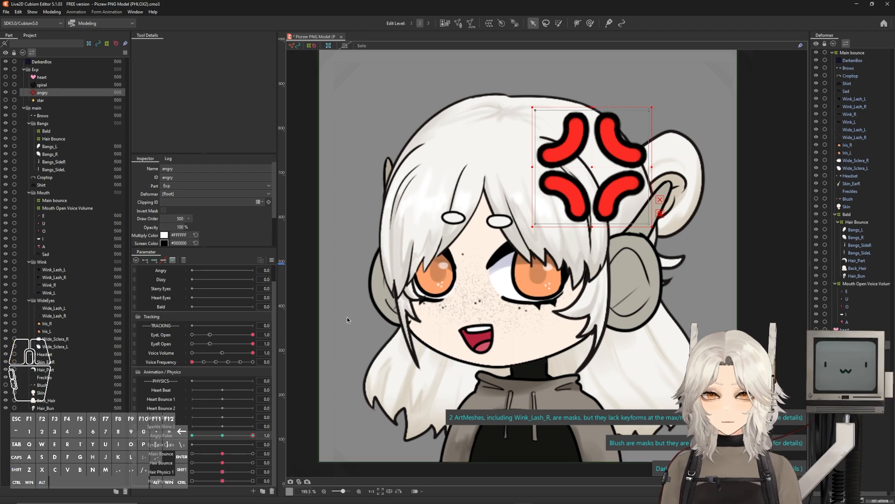
{"action": "left_click_drag", "start_coordinate": [252, 436], "coordinate": [192, 438]}
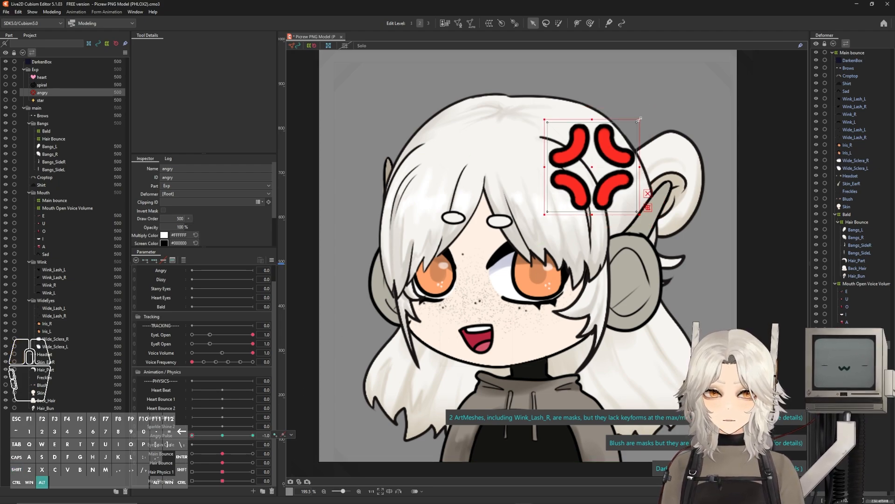
{"action": "left_click_drag", "start_coordinate": [643, 120], "coordinate": [628, 132]}
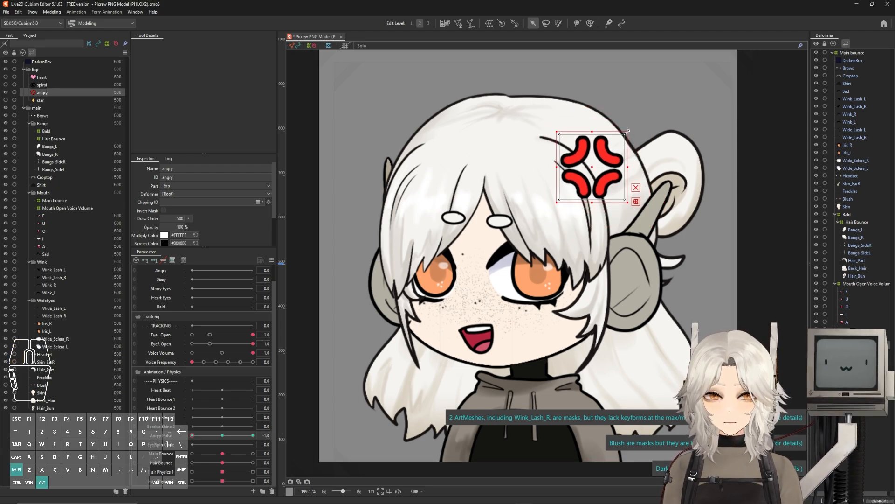
{"action": "left_click", "coordinate": [223, 435]}
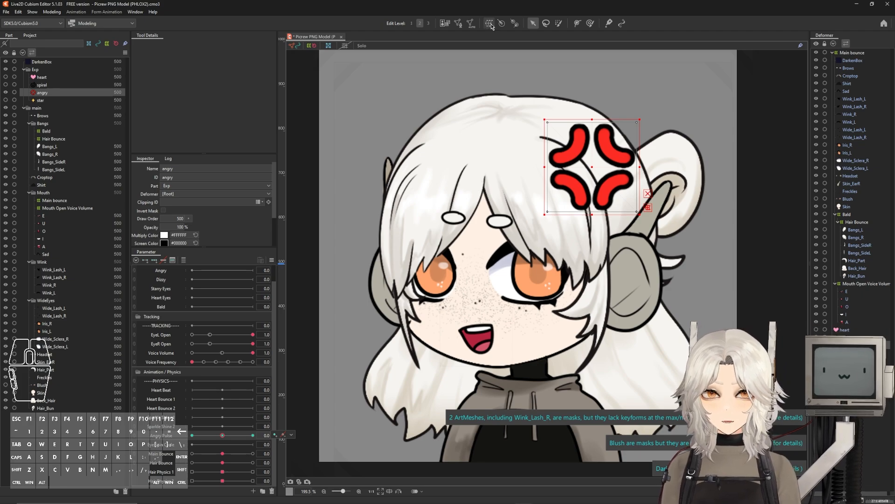
Create a warp deformer named Angry Expression as parent of the angry symbol in the Exp part.
{"action": "left_click", "coordinate": [491, 25]}
{"action": "left_click", "coordinate": [447, 277]}
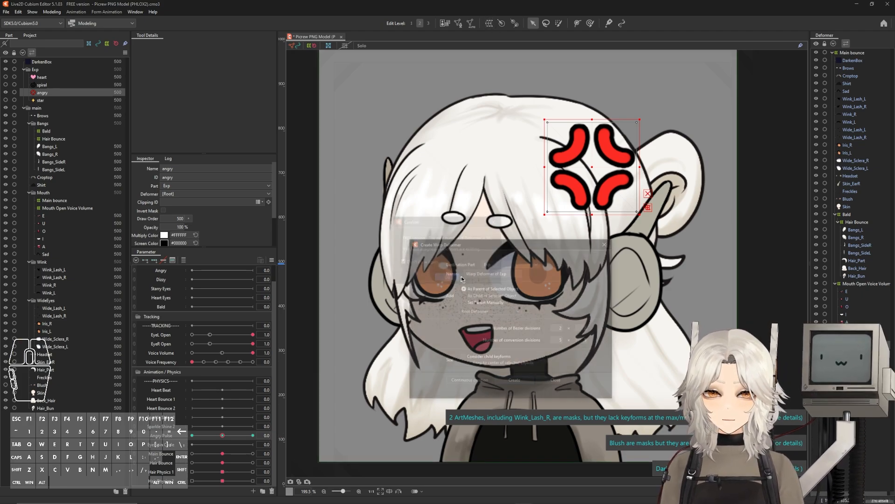
{"action": "type", "text": "Ang"}
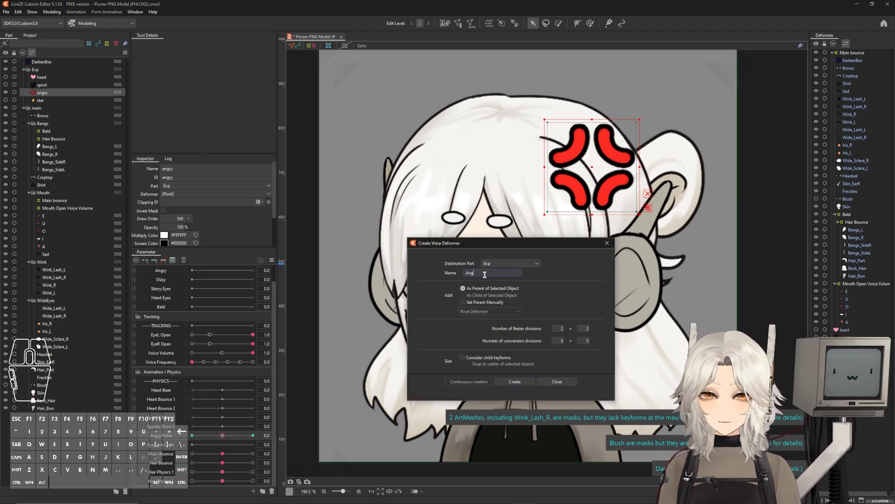
{"action": "type", "text": "ry Expression"}
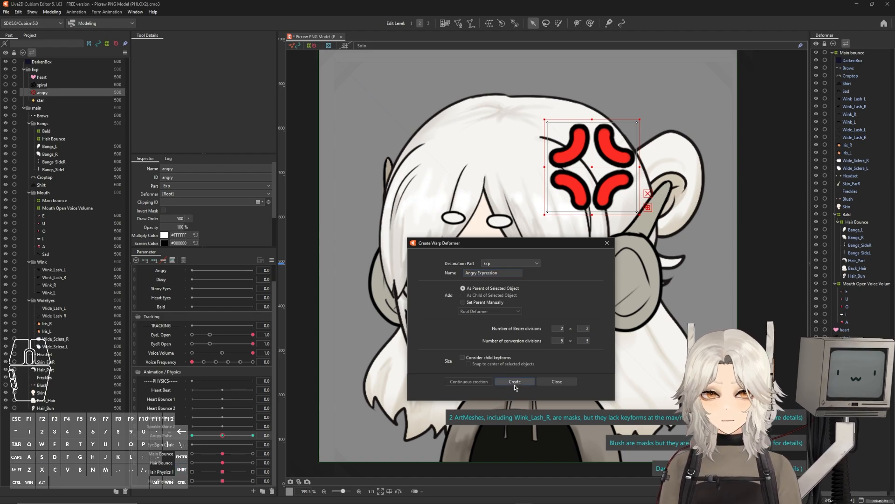
{"action": "left_click", "coordinate": [514, 382]}
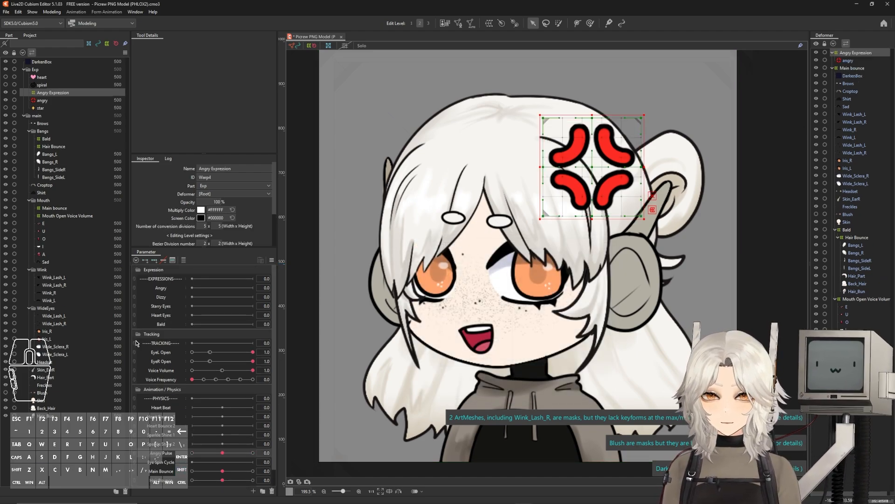
Add two keyforms on the Angry parameter for the Angry Expression deformer and set its opacity to 0% at value 0.
{"action": "left_click", "coordinate": [164, 289]}
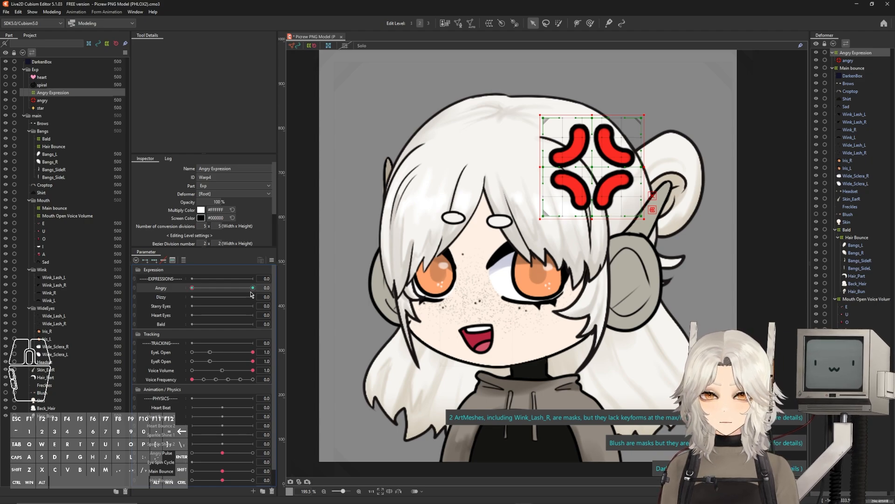
{"action": "left_click", "coordinate": [192, 288]}
{"action": "right_click", "coordinate": [191, 288]}
{"action": "left_click_drag", "start_coordinate": [216, 201], "coordinate": [154, 201]}
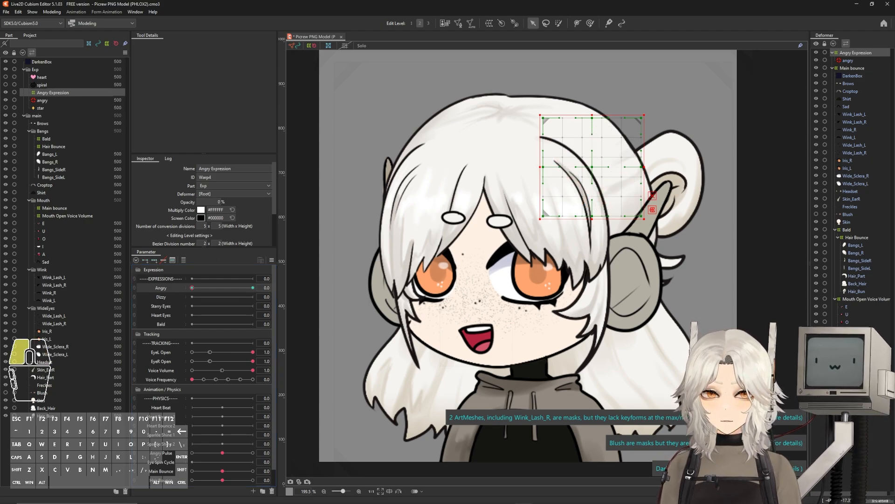
{"action": "left_click_drag", "start_coordinate": [193, 290], "coordinate": [288, 289]}
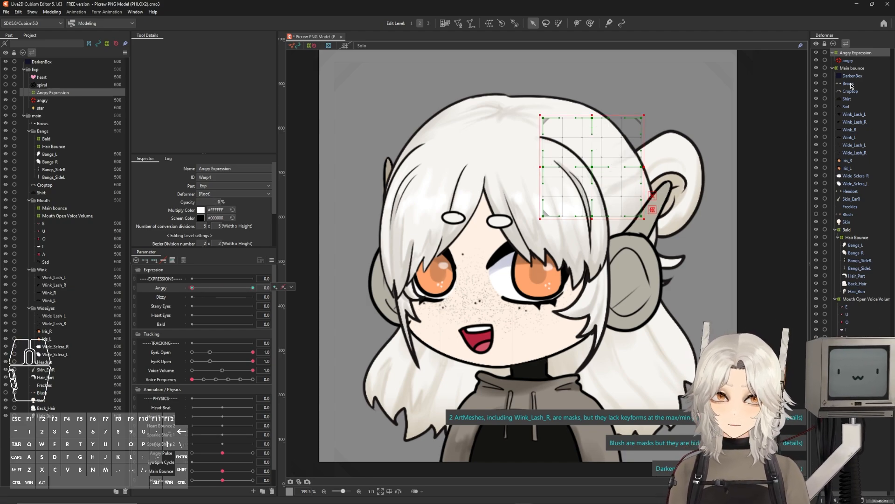
Open the Brows mesh for editing and erase the existing mesh from both brows.
{"action": "left_click", "coordinate": [849, 84]}
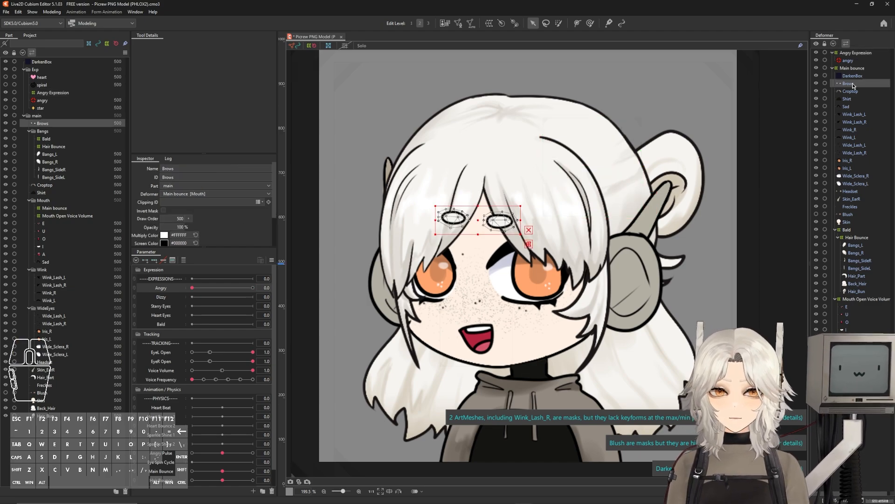
{"action": "scroll", "coordinate": [494, 220], "scroll_direction": "up", "scroll_amount": 6}
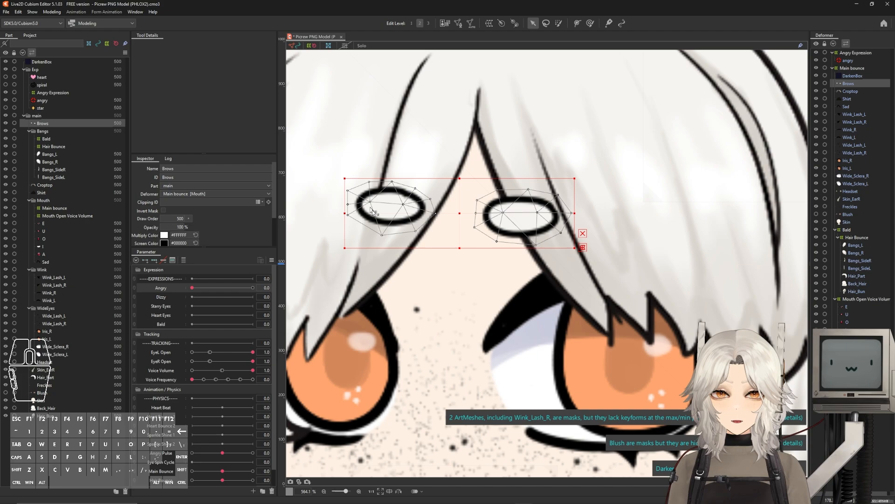
{"action": "left_click", "coordinate": [459, 25]}
{"action": "left_click", "coordinate": [188, 45]}
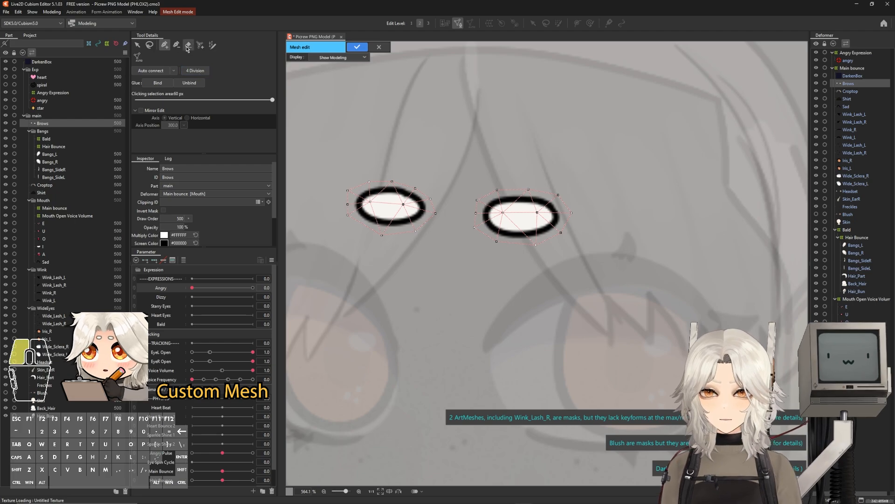
{"action": "mouse_move", "coordinate": [361, 200]}
{"action": "left_mouse_down"}
{"action": "mouse_move", "coordinate": [516, 210]}
{"action": "mouse_move", "coordinate": [489, 236]}
{"action": "mouse_move", "coordinate": [516, 180]}
{"action": "mouse_move", "coordinate": [536, 187]}
{"action": "left_mouse_up"}
Draw a closed ring of mesh vertices around the outside of the left brow.
{"action": "left_click", "coordinate": [166, 47]}
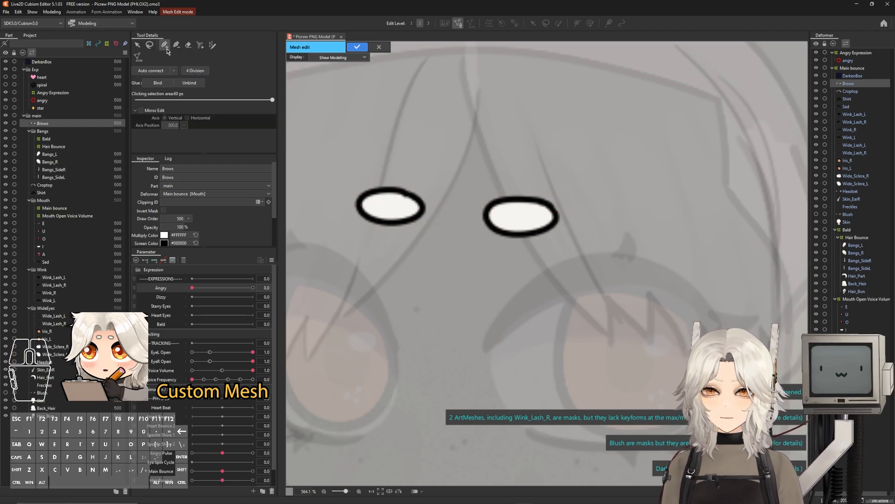
{"action": "scroll", "coordinate": [381, 206], "scroll_direction": "up", "scroll_amount": 2}
{"action": "left_click", "coordinate": [359, 163]}
{"action": "left_click", "coordinate": [392, 151]}
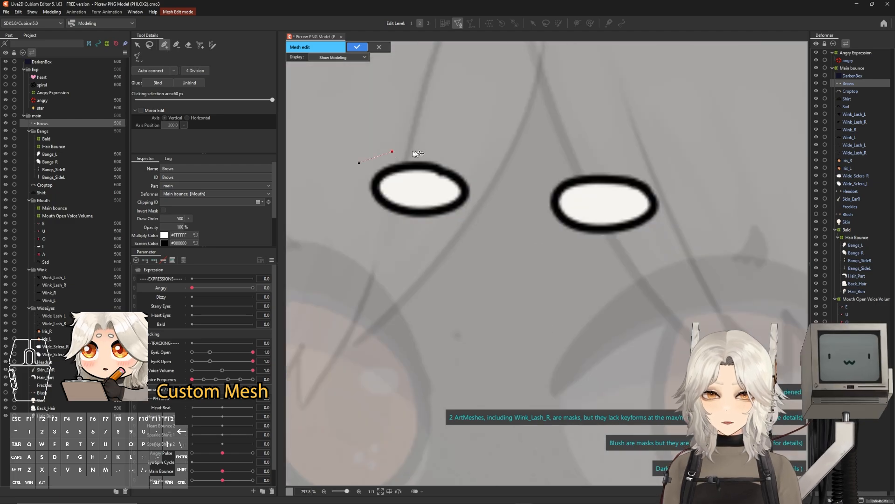
{"action": "left_click", "coordinate": [438, 151]}
{"action": "left_click", "coordinate": [477, 169]}
{"action": "left_click", "coordinate": [485, 192]}
{"action": "left_click", "coordinate": [465, 218]}
{"action": "left_click", "coordinate": [445, 227]}
{"action": "left_click", "coordinate": [382, 222]}
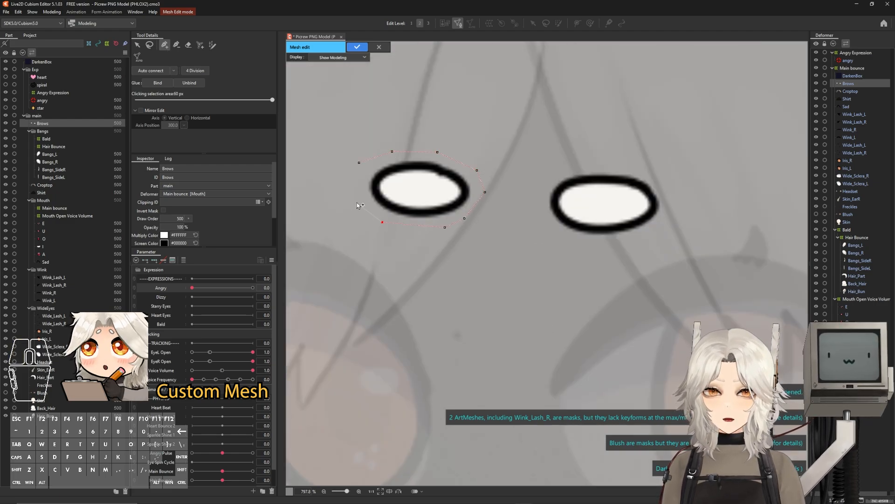
{"action": "left_click_drag", "start_coordinate": [344, 181], "coordinate": [354, 181]}
Add a line of mesh vertices lengthwise through the middle of the left brow, joining it to the ring's right end.
{"action": "left_click", "coordinate": [383, 181]}
{"action": "left_click", "coordinate": [428, 185]}
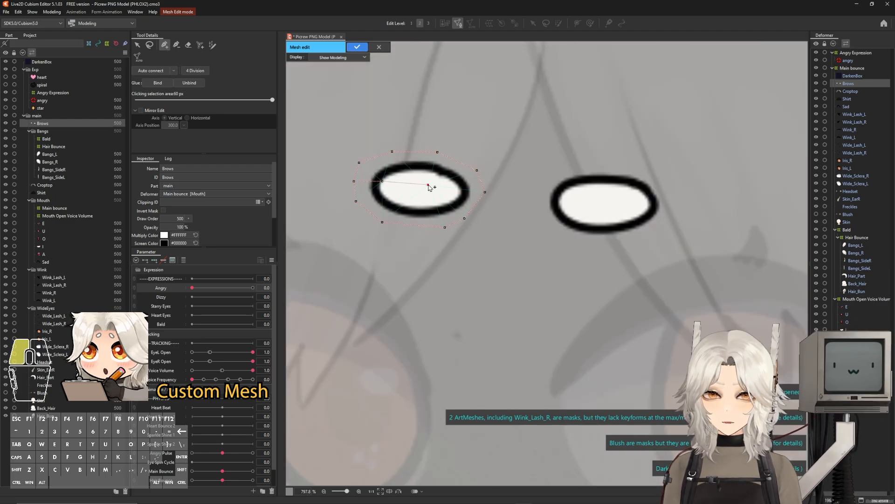
{"action": "left_click", "coordinate": [484, 192]}
Draw a ring of mesh vertices around the outside of the right brow.
{"action": "left_click_drag", "start_coordinate": [484, 192], "coordinate": [373, 197]}
{"action": "left_click", "coordinate": [376, 108], "text": "ctrl"}
{"action": "left_click", "coordinate": [438, 177]}
{"action": "left_click", "coordinate": [479, 168]}
{"action": "left_click", "coordinate": [523, 172]}
{"action": "left_click", "coordinate": [555, 186]}
{"action": "left_click", "coordinate": [562, 217]}
{"action": "left_click", "coordinate": [530, 239]}
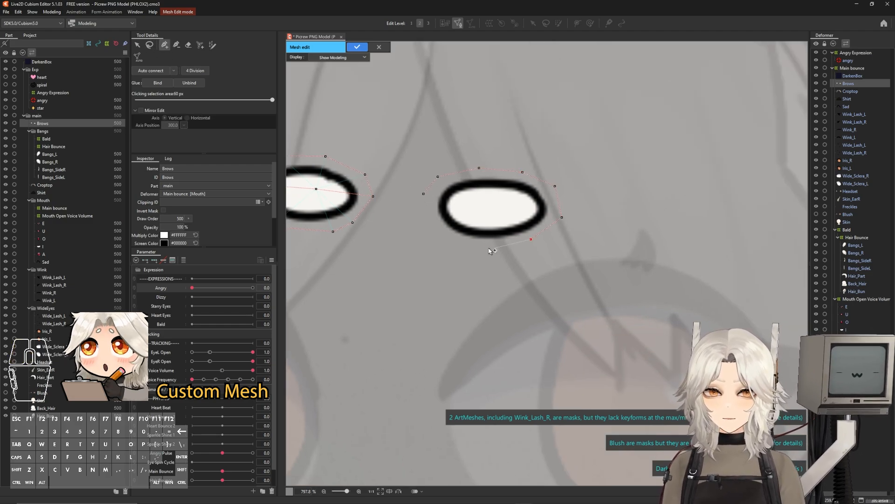
Add a line of mesh vertices lengthwise through the middle of the right brow, joining it to the ring's right end.
{"action": "left_click", "coordinate": [453, 201]}
{"action": "left_click", "coordinate": [504, 203]}
{"action": "left_click", "coordinate": [538, 209]}
{"action": "left_click", "coordinate": [562, 217]}
{"action": "left_click_drag", "start_coordinate": [511, 244], "coordinate": [597, 254]}
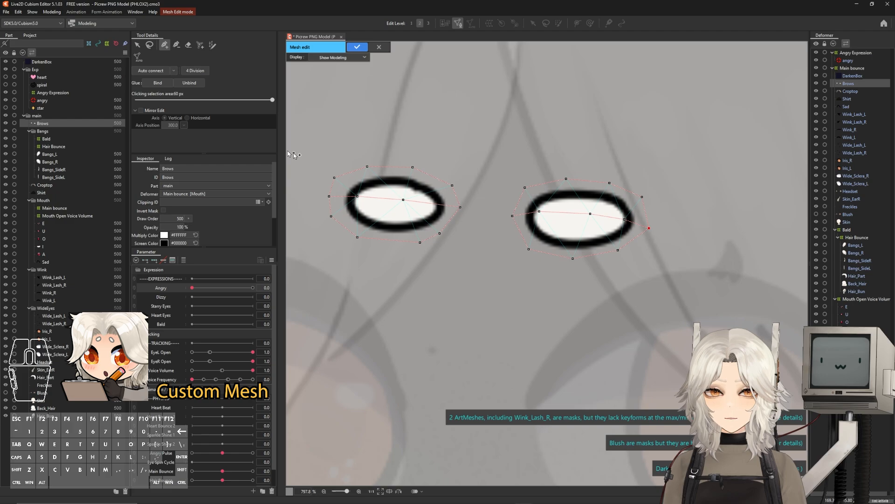
Auto-connect the brow vertices, erase the mesh edges bridging the gap between the two brows, and apply the mesh edit.
{"action": "left_click", "coordinate": [149, 71]}
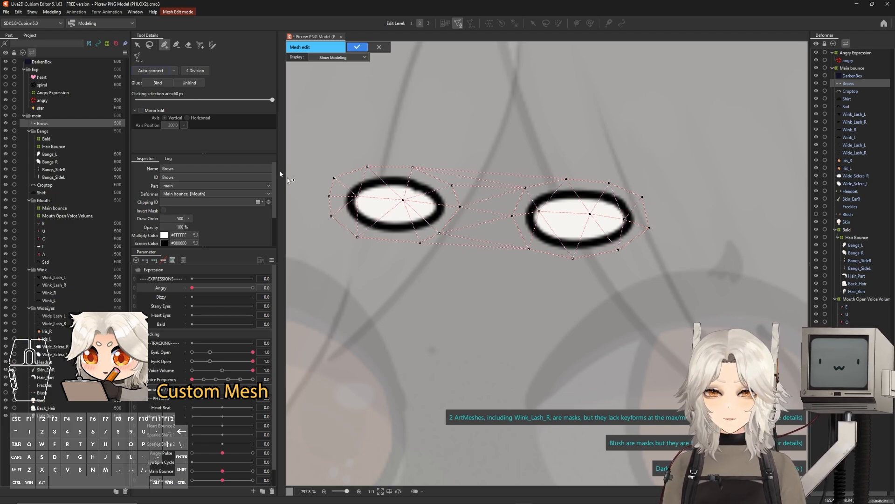
{"action": "key", "text": "b"}
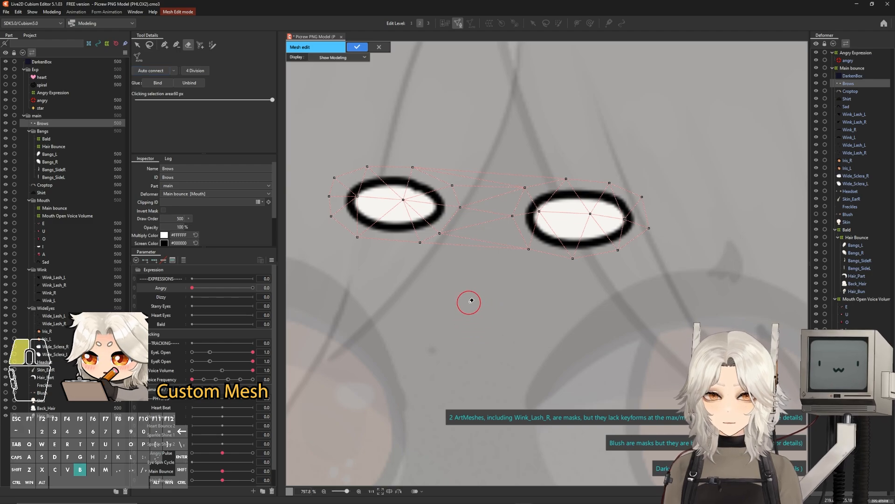
{"action": "mouse_move", "coordinate": [472, 301]}
{"action": "left_mouse_down"}
{"action": "mouse_move", "coordinate": [513, 336]}
{"action": "mouse_move", "coordinate": [464, 292]}
{"action": "mouse_move", "coordinate": [503, 345]}
{"action": "mouse_move", "coordinate": [468, 298]}
{"action": "mouse_move", "coordinate": [495, 322]}
{"action": "mouse_move", "coordinate": [469, 291]}
{"action": "mouse_move", "coordinate": [480, 295]}
{"action": "mouse_move", "coordinate": [484, 279]}
{"action": "mouse_move", "coordinate": [482, 168]}
{"action": "left_mouse_up"}
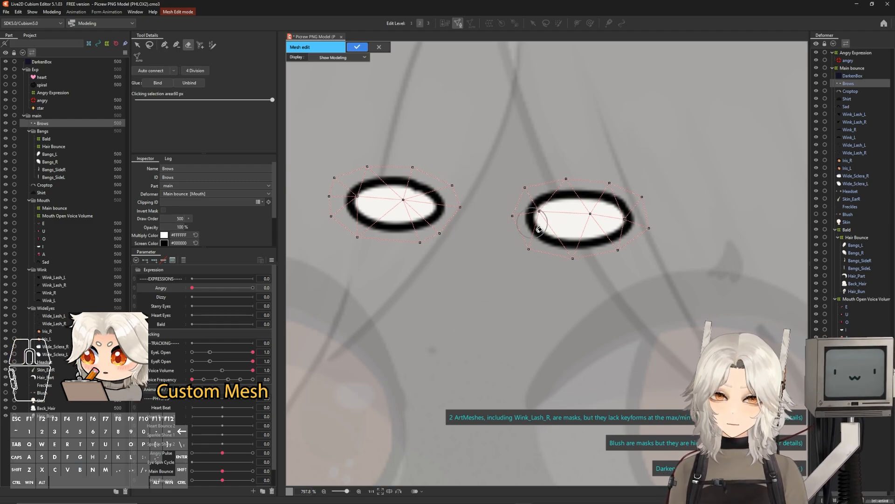
{"action": "scroll", "coordinate": [536, 226], "scroll_direction": "down", "scroll_amount": 3}
{"action": "left_click", "coordinate": [359, 48]}
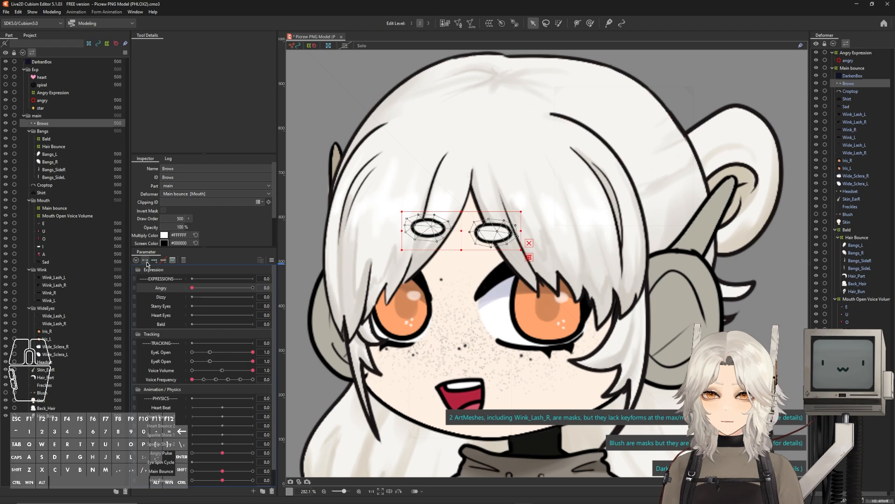
Add two keyforms on Angry for the Brows mesh and, at value 1, rotate the right brow's inner end downward and lower it slightly.
{"action": "left_click", "coordinate": [147, 262]}
{"action": "left_click", "coordinate": [253, 288]}
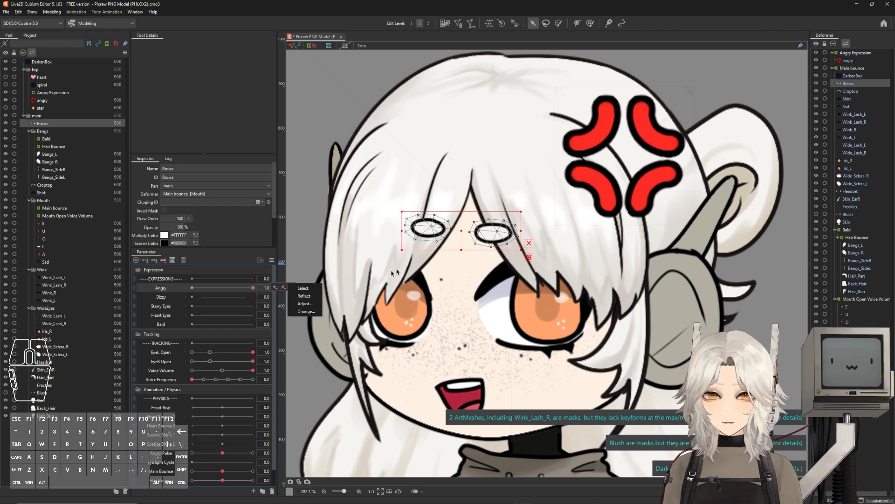
{"action": "scroll", "coordinate": [483, 225], "scroll_direction": "up", "scroll_amount": 3}
{"action": "left_click_drag", "start_coordinate": [441, 169], "coordinate": [574, 306]}
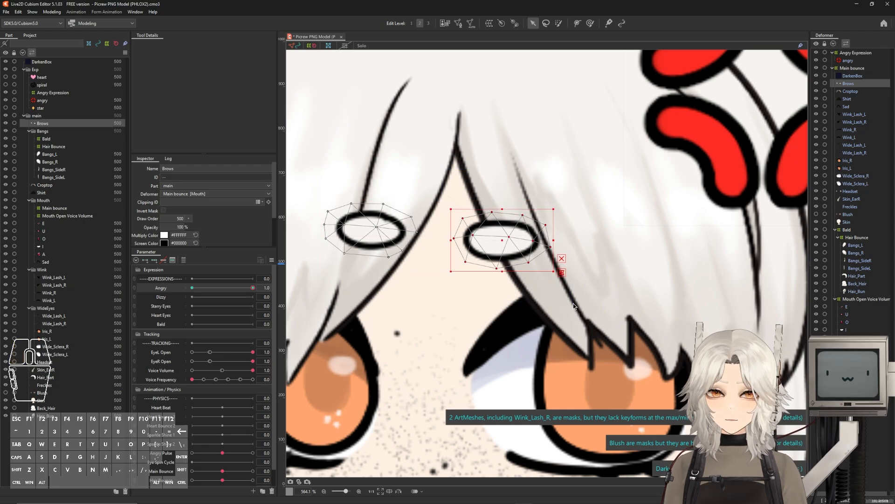
{"action": "left_click_drag", "start_coordinate": [558, 208], "coordinate": [482, 222]}
{"action": "left_click_drag", "start_coordinate": [253, 288], "coordinate": [253, 289]}
{"action": "left_click_drag", "start_coordinate": [501, 241], "coordinate": [508, 244]}
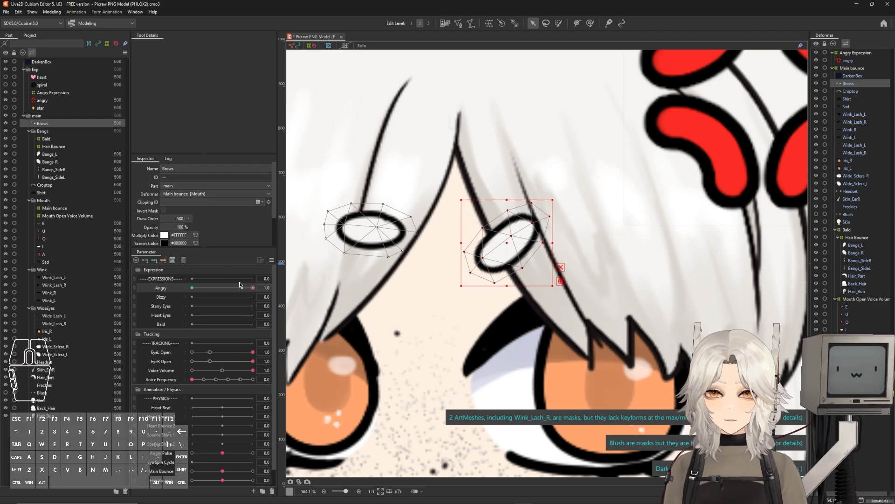
{"action": "mouse_move", "coordinate": [294, 289]}
{"action": "left_mouse_down"}
{"action": "mouse_move", "coordinate": [190, 285]}
{"action": "mouse_move", "coordinate": [283, 291]}
{"action": "left_mouse_up"}
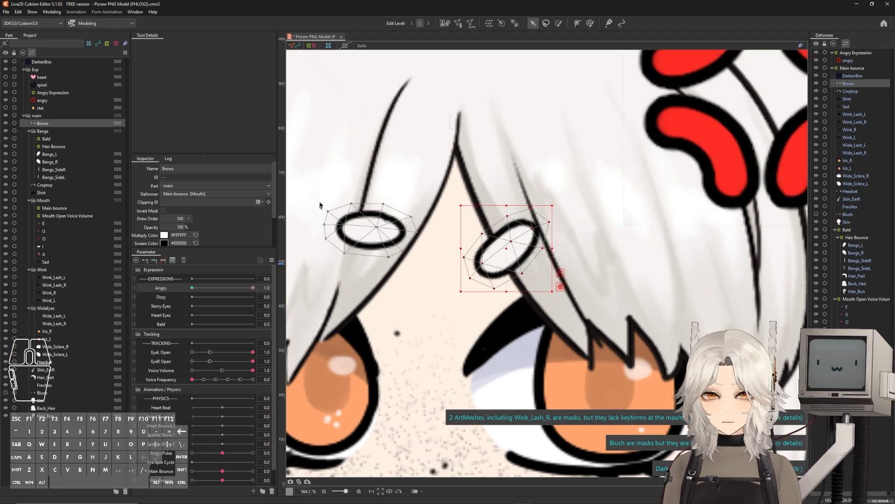
Rotate the left brow at Angry 1 so its inner end points down, and shift it slightly lower.
{"action": "left_click_drag", "start_coordinate": [304, 173], "coordinate": [427, 313]}
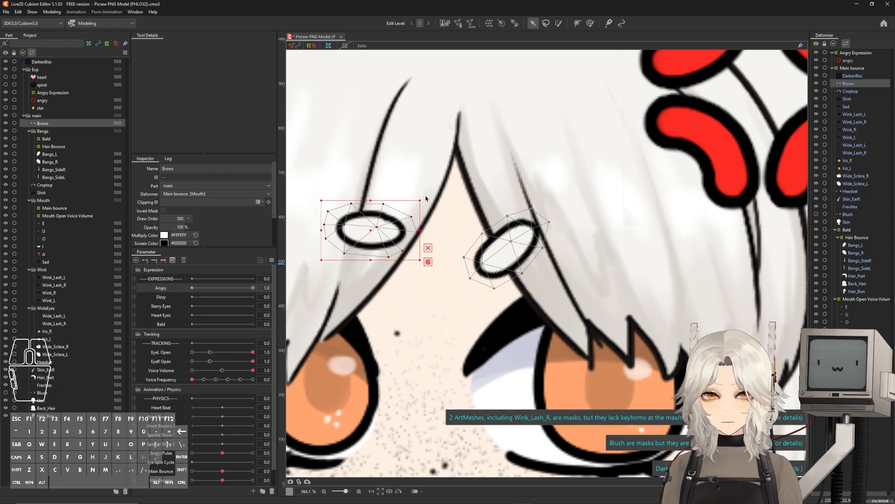
{"action": "left_click_drag", "start_coordinate": [424, 198], "coordinate": [430, 243]}
{"action": "left_click_drag", "start_coordinate": [376, 230], "coordinate": [371, 239]}
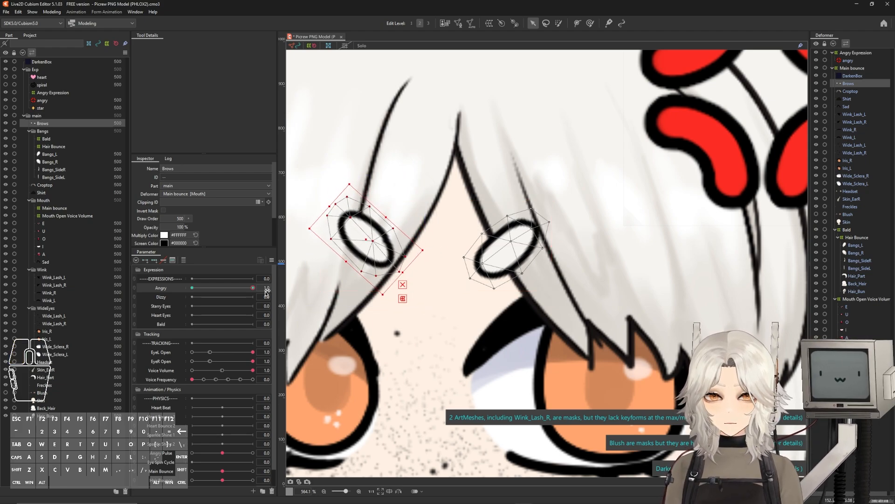
Preview the angry brows by sweeping the Angry parameter, and return it to 0.
{"action": "left_click_drag", "start_coordinate": [253, 288], "coordinate": [292, 294]}
{"action": "scroll", "coordinate": [473, 229], "scroll_direction": "down", "scroll_amount": 4}
{"action": "scroll", "coordinate": [490, 249], "scroll_direction": "up", "scroll_amount": 1}
{"action": "key", "text": "ctrl+t"}
{"action": "key", "text": "h"}
{"action": "right_click", "coordinate": [192, 287]}
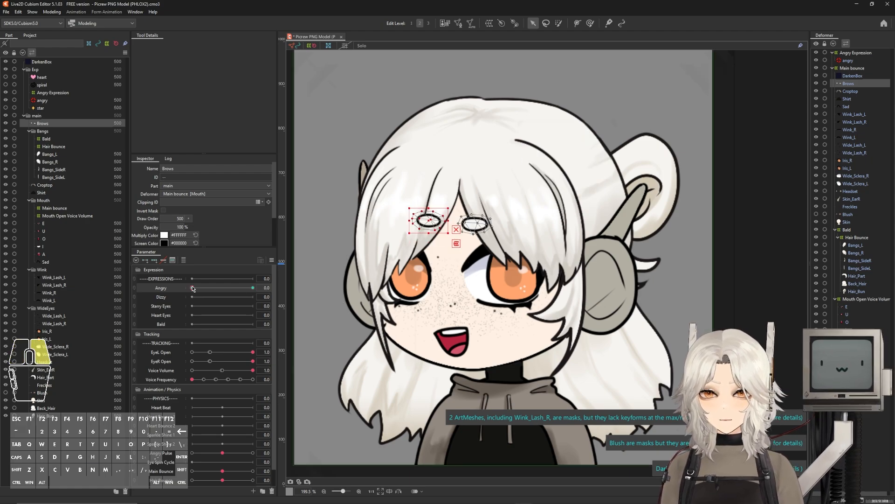
Show the heart and auto-generate its mesh, replacing the Standard preset with one that places vertices more densely along the outline.
{"action": "left_click", "coordinate": [10, 77]}
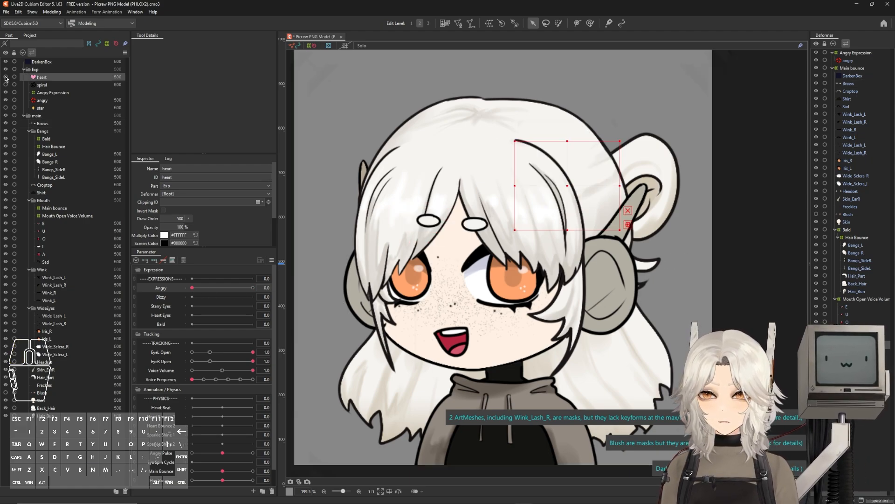
{"action": "left_click", "coordinate": [5, 77]}
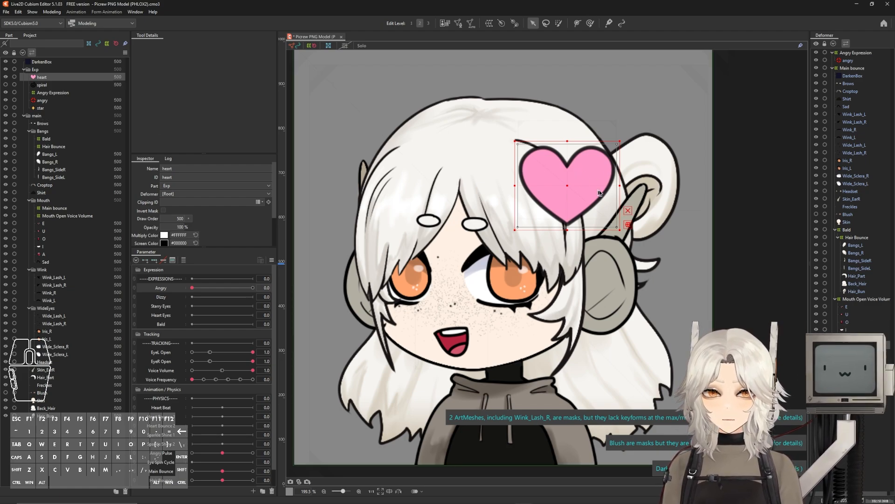
{"action": "left_click", "coordinate": [470, 24]}
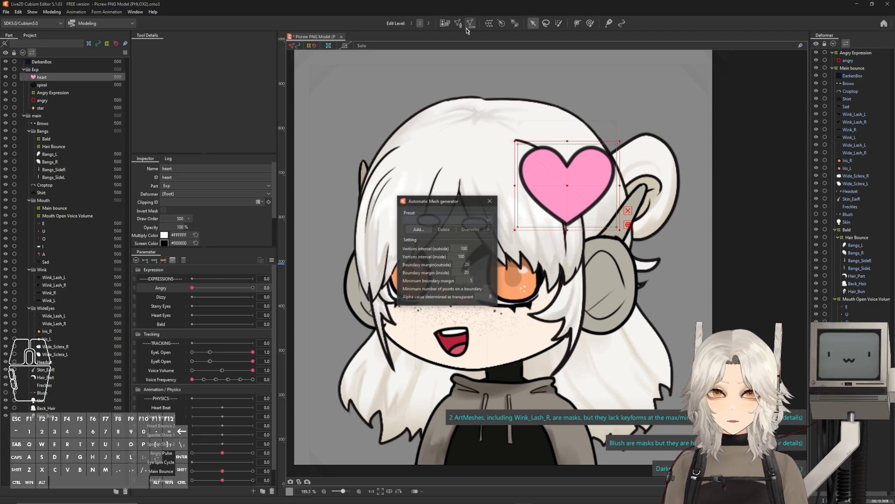
{"action": "left_click", "coordinate": [461, 220]}
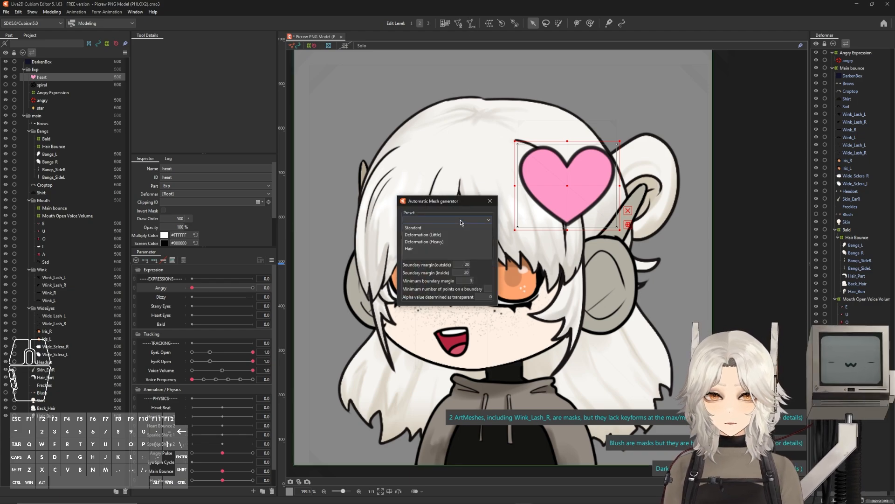
{"action": "left_click", "coordinate": [431, 228]}
{"action": "left_click", "coordinate": [490, 200]}
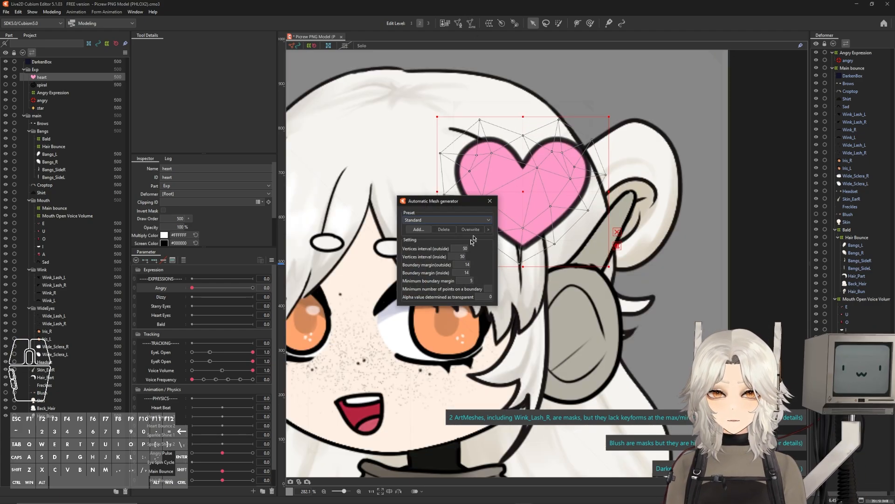
{"action": "left_click", "coordinate": [485, 221]}
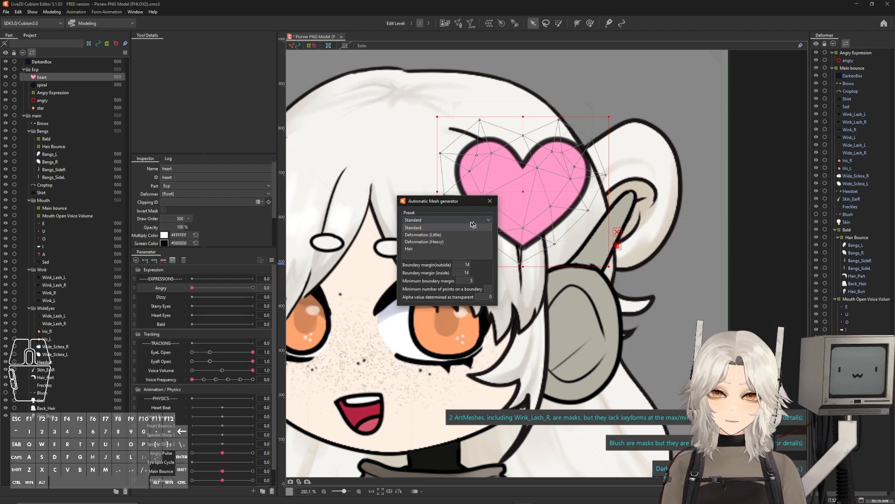
{"action": "left_click", "coordinate": [431, 246]}
{"action": "left_click", "coordinate": [490, 201]}
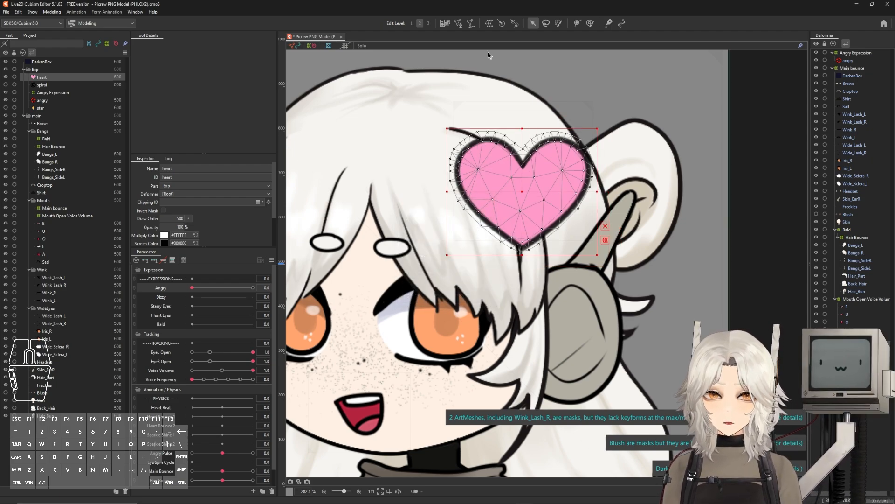
Try subdividing the heart's mesh with 4 Division in mesh editing.
{"action": "left_click", "coordinate": [458, 23]}
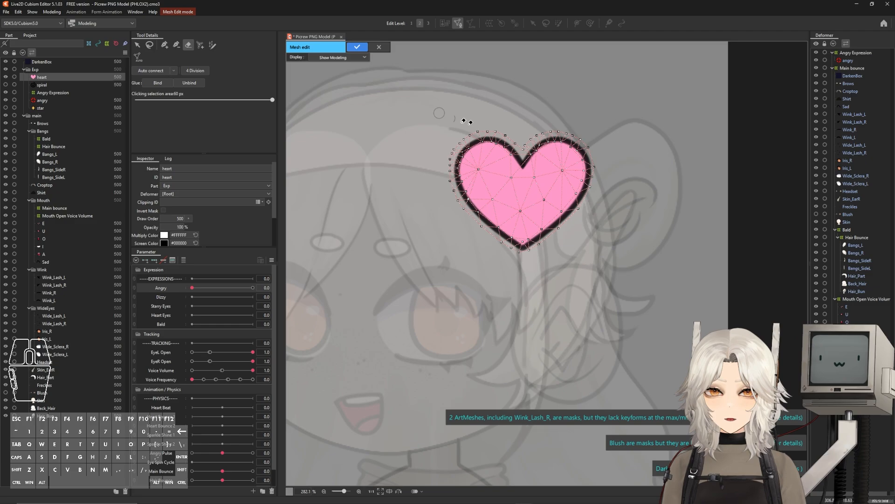
{"action": "left_click", "coordinate": [197, 71]}
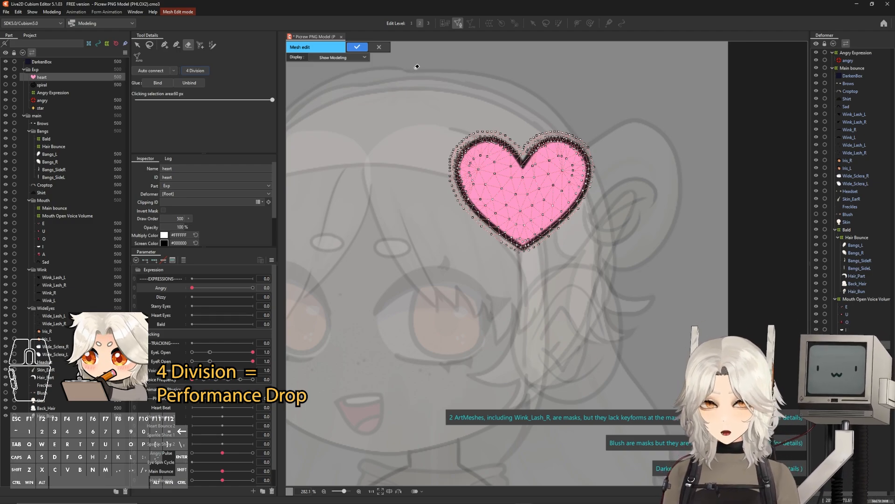
{"action": "left_click", "coordinate": [356, 47]}
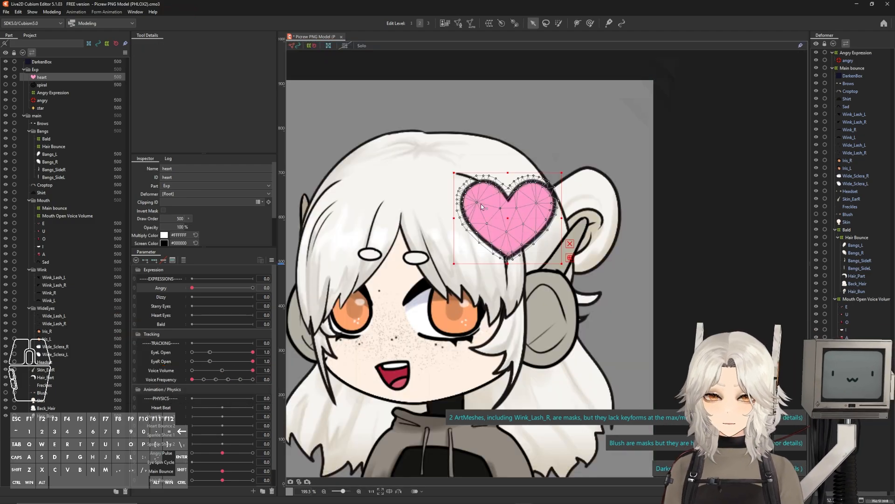
Create a warp deformer named Heart Bounce as the parent of the heart in the Exp part.
{"action": "scroll", "coordinate": [530, 218], "scroll_direction": "up", "scroll_amount": 2}
{"action": "left_click", "coordinate": [489, 23]}
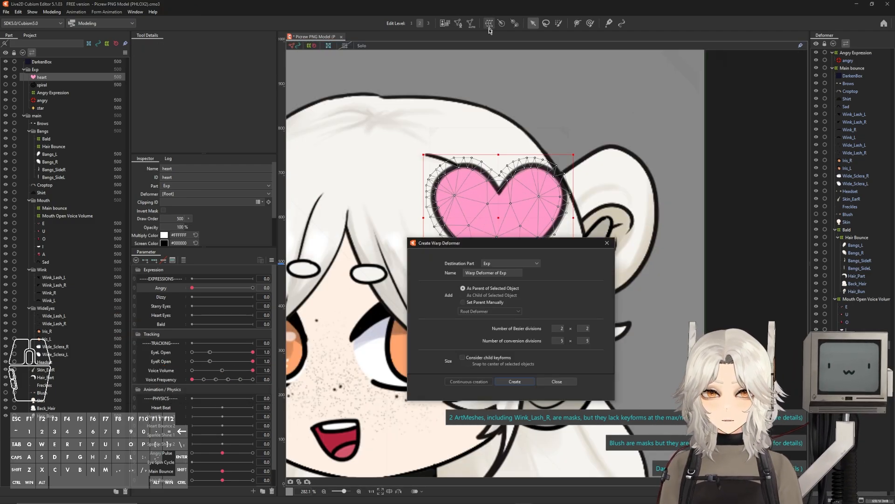
{"action": "triple_click", "coordinate": [479, 274]}
{"action": "type", "text": "Heart Be"}
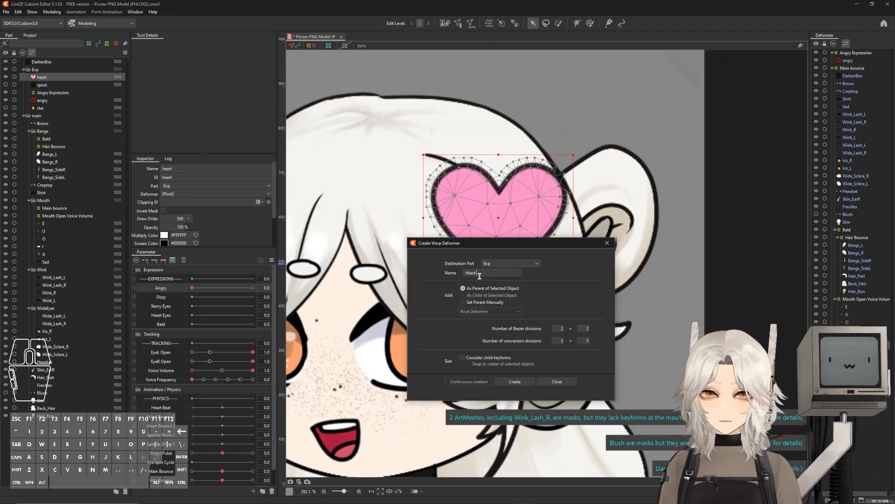
{"action": "left_click", "coordinate": [512, 382]}
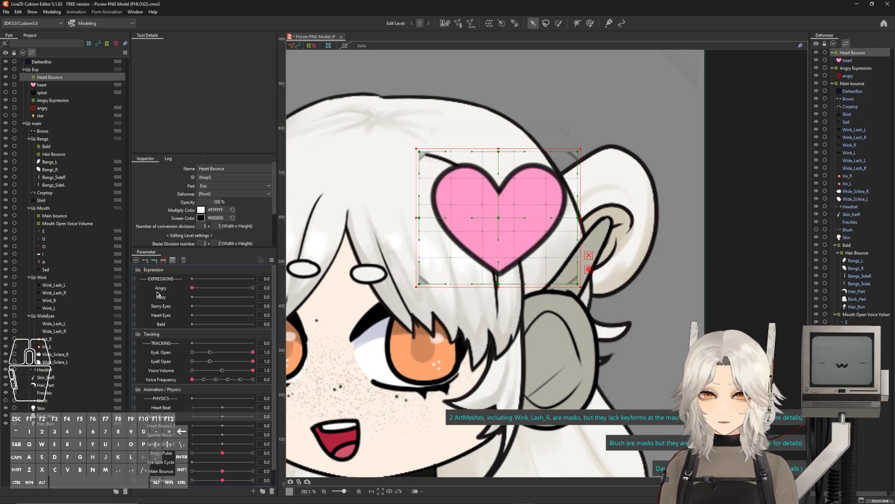
Add three keyforms on the first Heart Bounce parameter and, at value 1.0, make the Heart Bounce deformer narrower and taller.
{"action": "left_click", "coordinate": [249, 416]}
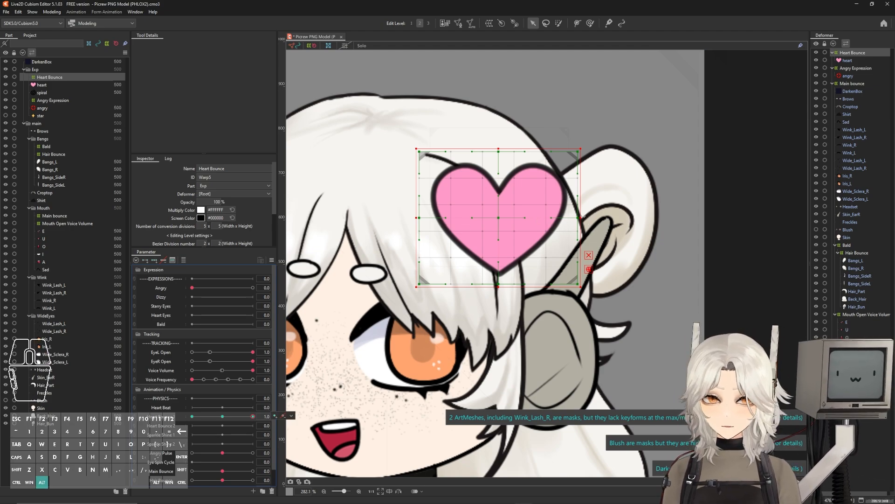
{"action": "left_click_drag", "start_coordinate": [581, 218], "coordinate": [564, 217]}
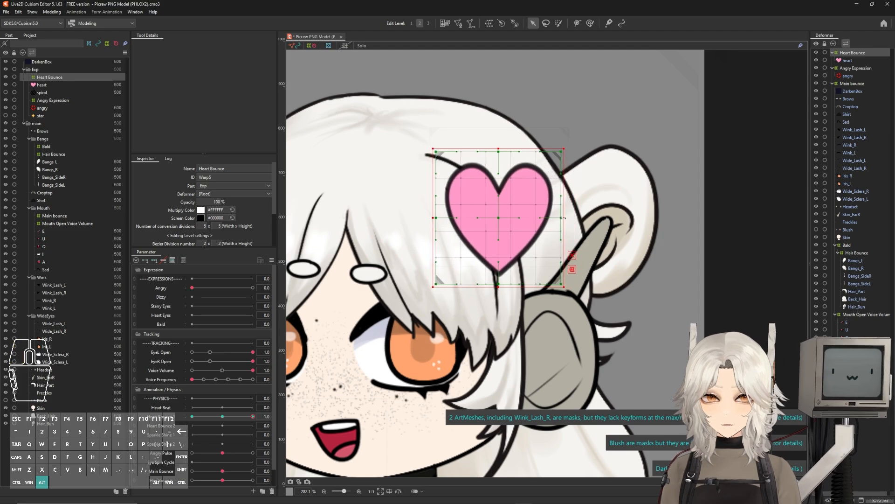
{"action": "left_click_drag", "start_coordinate": [498, 149], "coordinate": [498, 134]}
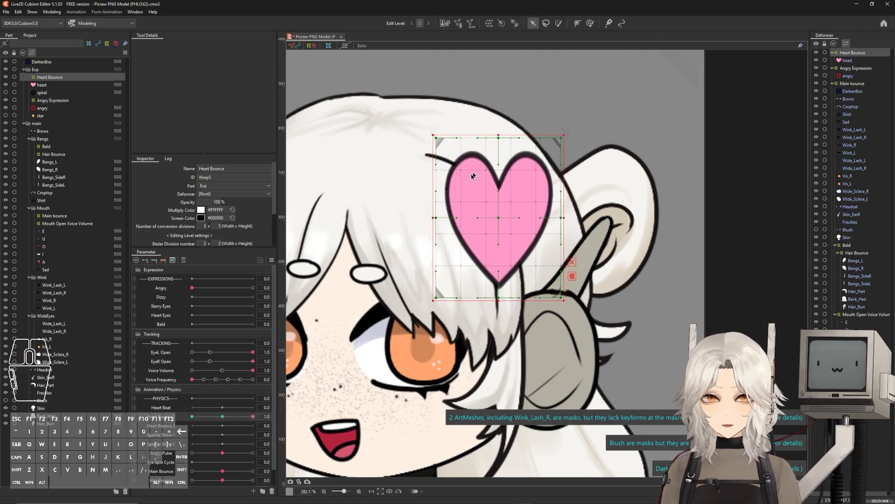
At value -1.0 of the first Heart Bounce parameter, squash the deformer flatter and wider, and return the parameter to 0.
{"action": "left_click_drag", "start_coordinate": [252, 416], "coordinate": [191, 422]}
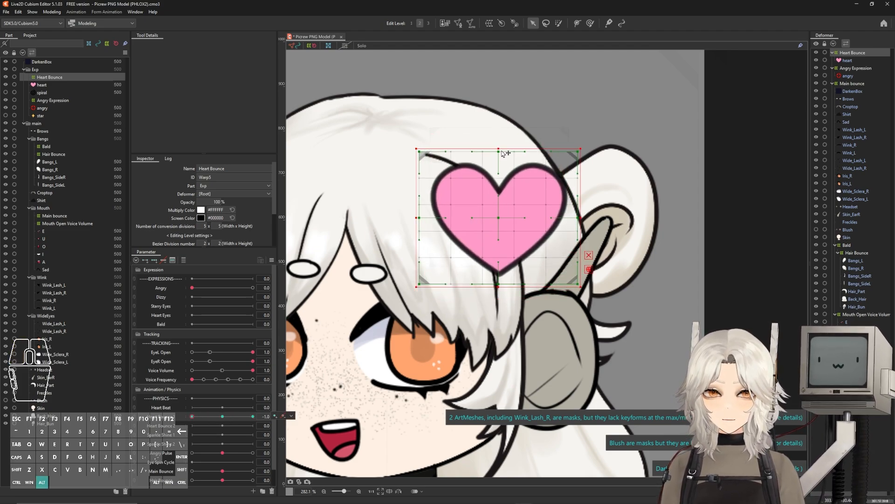
{"action": "left_click_drag", "start_coordinate": [497, 147], "coordinate": [498, 164]}
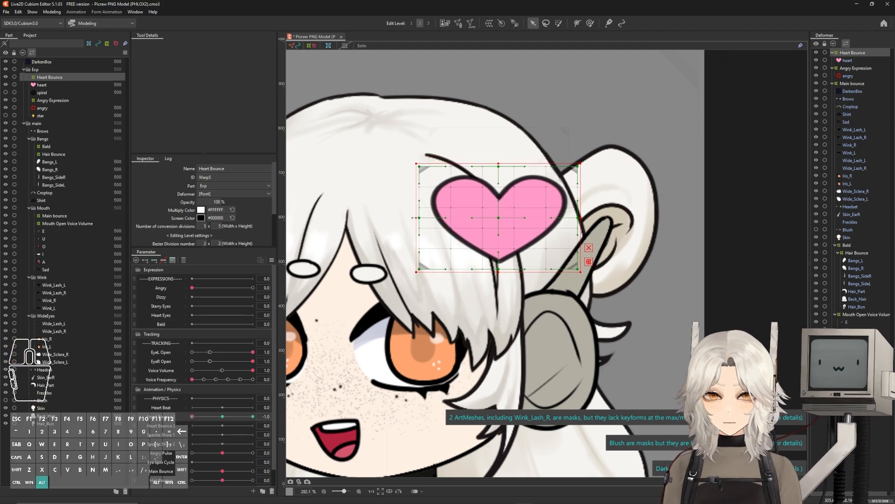
{"action": "left_click_drag", "start_coordinate": [416, 217], "coordinate": [396, 218]}
{"action": "mouse_move", "coordinate": [192, 417]}
{"action": "left_mouse_down"}
{"action": "mouse_move", "coordinate": [181, 418]}
{"action": "mouse_move", "coordinate": [215, 425]}
{"action": "mouse_move", "coordinate": [180, 430]}
{"action": "left_mouse_up"}
{"action": "left_click", "coordinate": [223, 416]}
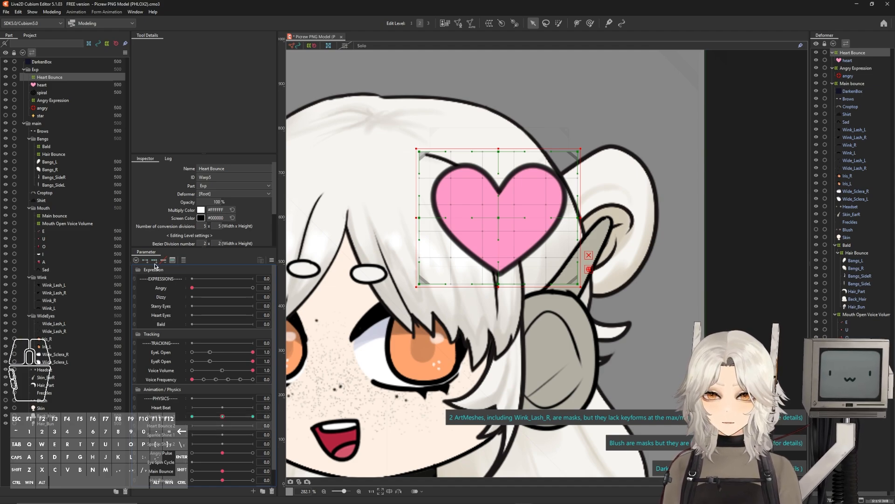
Add three keyforms on Heart Bounce 2 and, at value 1.0, sway the Heart Bounce deformer to the right with the deform brush.
{"action": "left_click", "coordinate": [188, 420]}
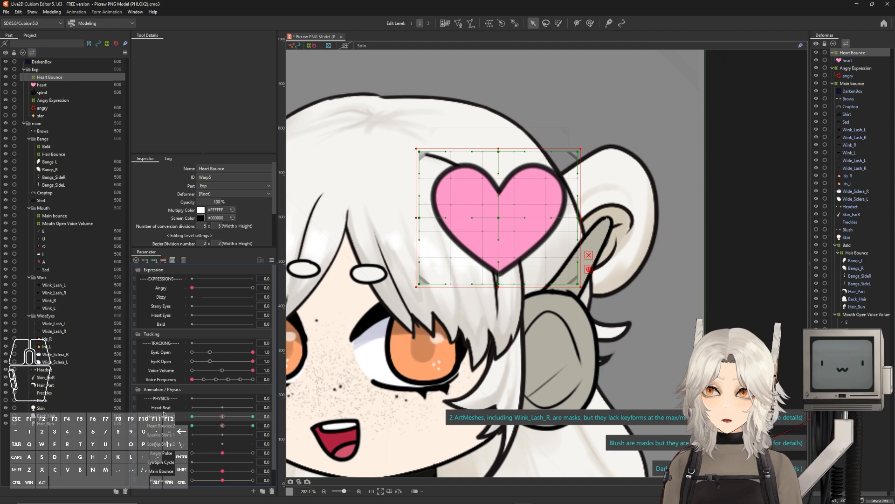
{"action": "left_click", "coordinate": [171, 427]}
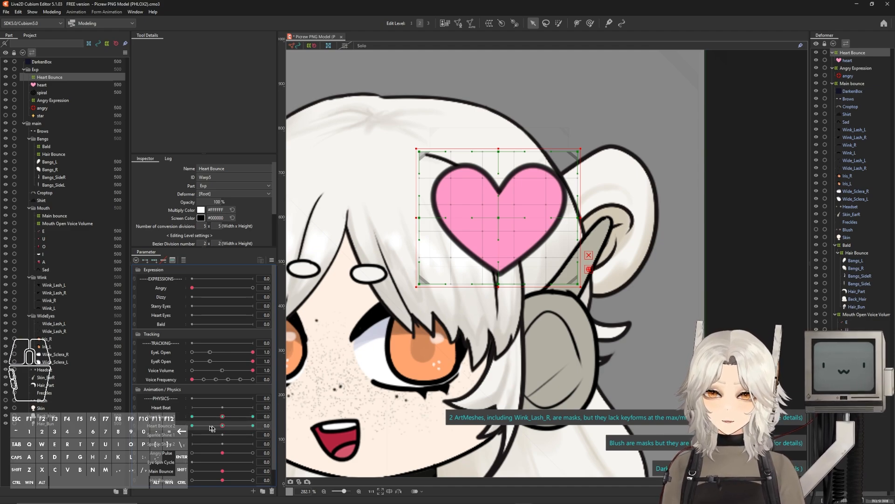
{"action": "left_click", "coordinate": [590, 23]}
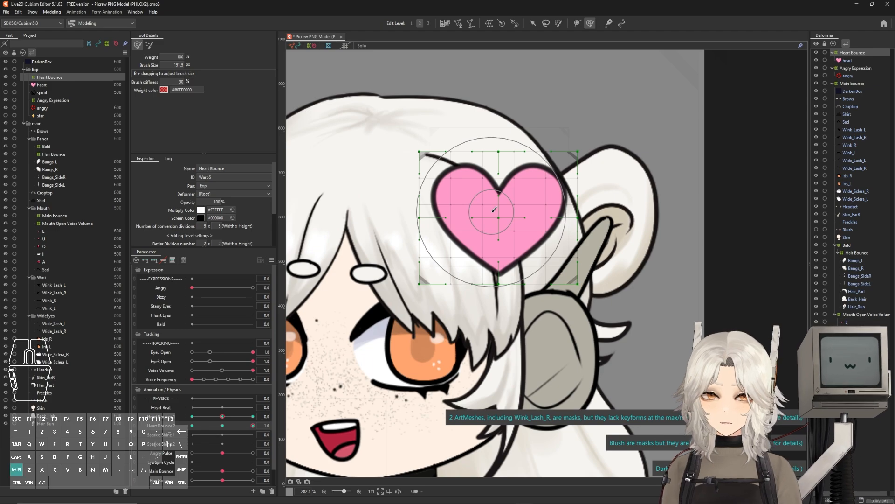
{"action": "left_click_drag", "start_coordinate": [495, 210], "coordinate": [529, 216]}
{"action": "mouse_move", "coordinate": [491, 216]}
{"action": "left_mouse_down"}
{"action": "mouse_move", "coordinate": [515, 216]}
{"action": "mouse_move", "coordinate": [495, 216]}
{"action": "left_mouse_up"}
{"action": "left_click_drag", "start_coordinate": [618, 173], "coordinate": [617, 173]}
{"action": "left_click_drag", "start_coordinate": [614, 255], "coordinate": [607, 254]}
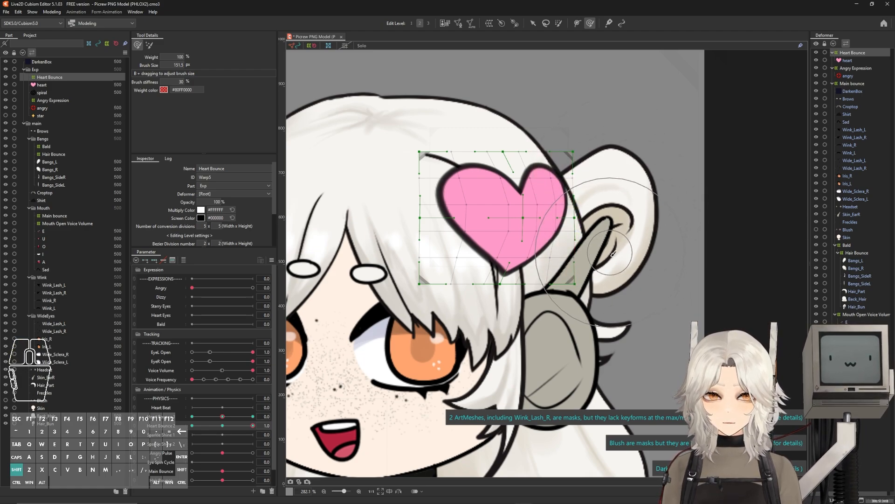
{"action": "left_click_drag", "start_coordinate": [602, 317], "coordinate": [594, 317]}
{"action": "left_click_drag", "start_coordinate": [430, 213], "coordinate": [429, 213]}
{"action": "left_click_drag", "start_coordinate": [463, 286], "coordinate": [460, 289]}
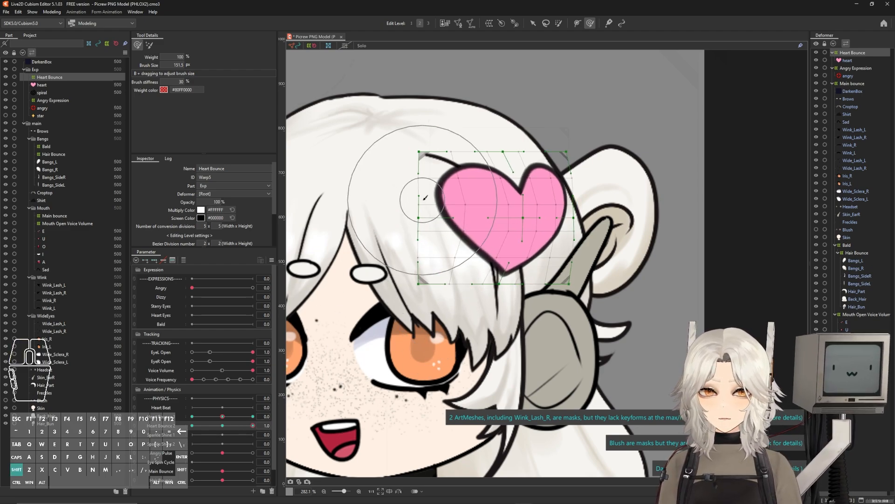
{"action": "left_click_drag", "start_coordinate": [422, 200], "coordinate": [425, 203]}
{"action": "mouse_move", "coordinate": [253, 425]}
{"action": "left_mouse_down"}
{"action": "mouse_move", "coordinate": [220, 426]}
{"action": "mouse_move", "coordinate": [264, 428]}
{"action": "left_mouse_up"}
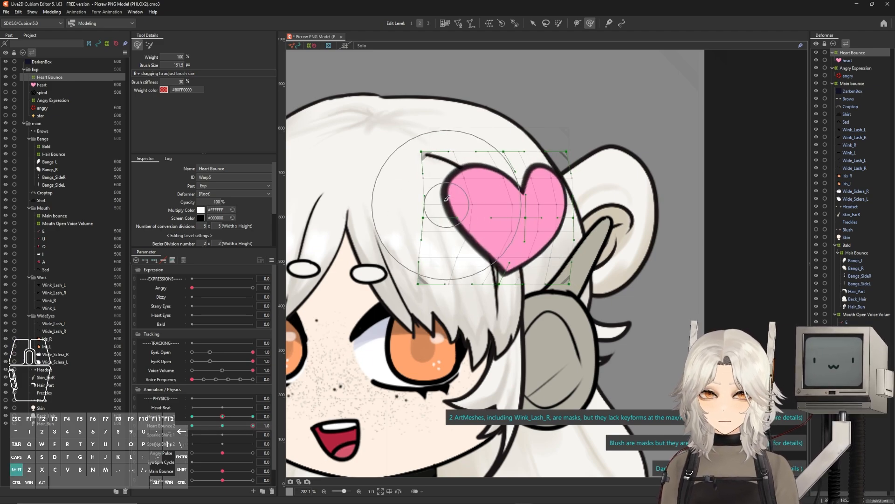
{"action": "left_click_drag", "start_coordinate": [403, 183], "coordinate": [414, 187]}
{"action": "left_click_drag", "start_coordinate": [498, 212], "coordinate": [482, 226]}
{"action": "mouse_move", "coordinate": [253, 425]}
{"action": "left_mouse_down"}
{"action": "mouse_move", "coordinate": [237, 428]}
{"action": "mouse_move", "coordinate": [254, 428]}
{"action": "left_mouse_up"}
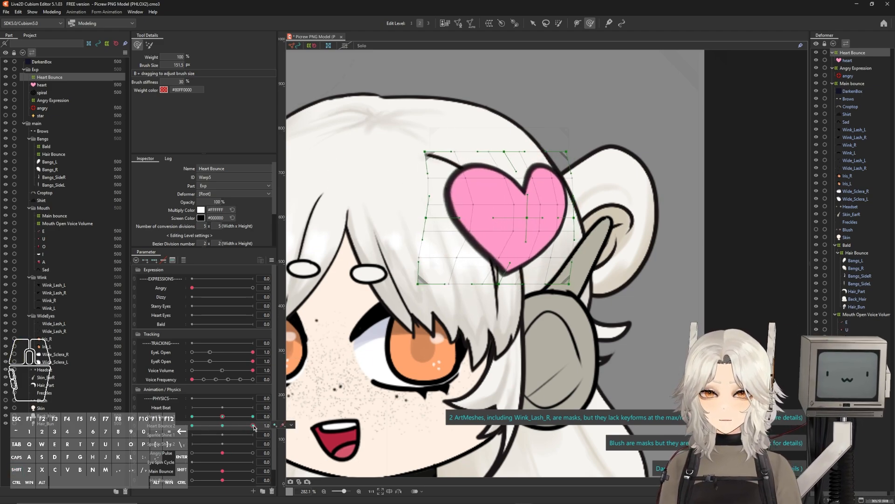
Reflect the Heart Bounce deformer's Heart Bounce 2 motion horizontally onto the opposite side of the parameter.
{"action": "left_click", "coordinate": [272, 259]}
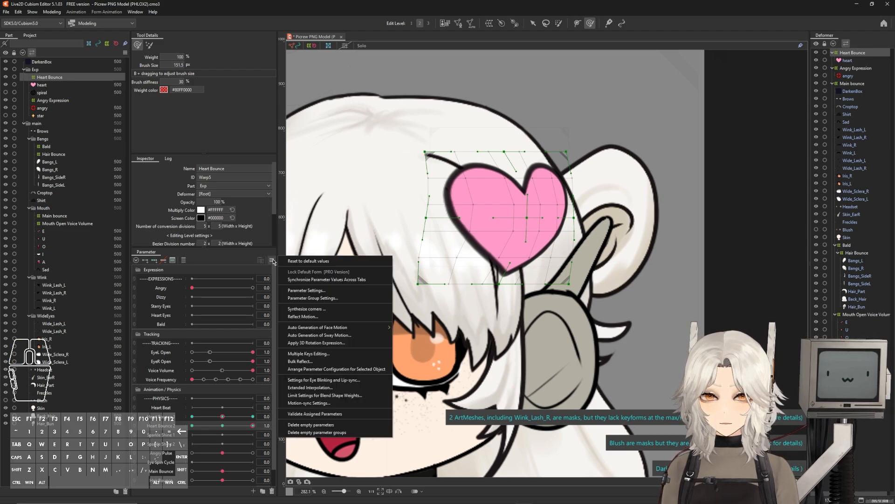
{"action": "left_click", "coordinate": [323, 319]}
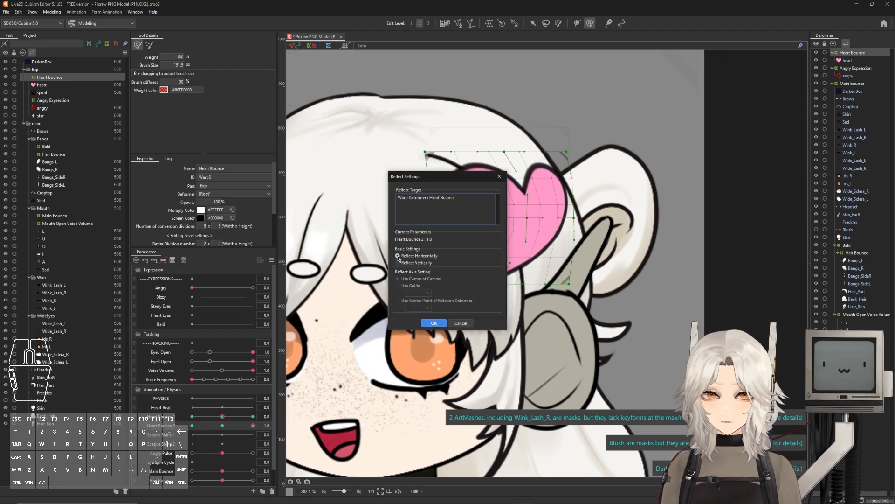
{"action": "left_click", "coordinate": [434, 323]}
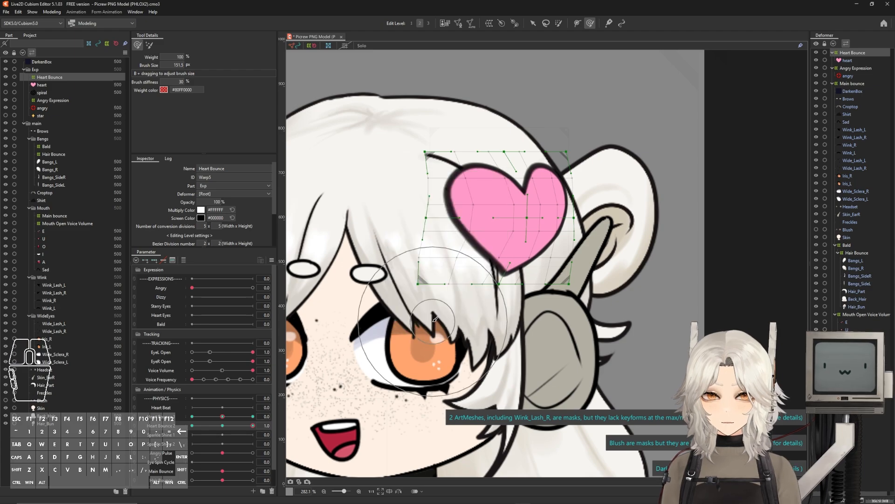
{"action": "left_click_drag", "start_coordinate": [253, 425], "coordinate": [223, 433]}
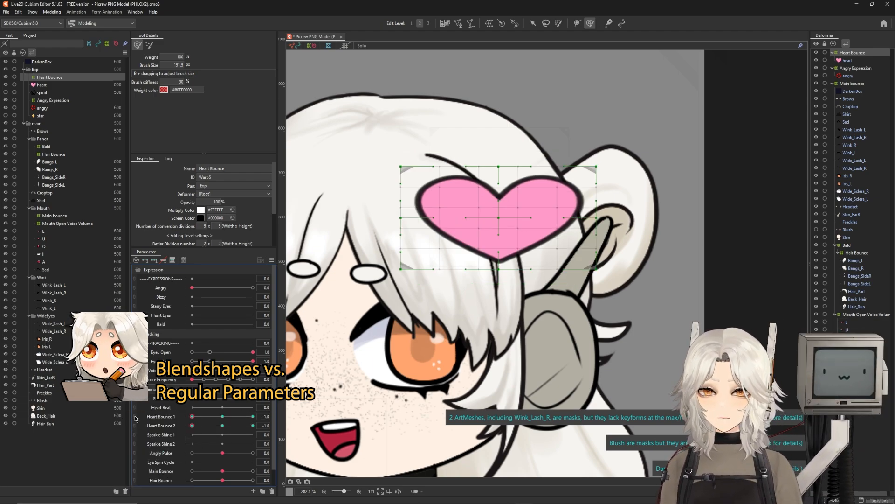
Link Heart Bounce 1 and Heart Bounce 2 to examine their corner combinations, then unlink them and return both to 0.
{"action": "left_click", "coordinate": [135, 417]}
{"action": "left_click_drag", "start_coordinate": [255, 433], "coordinate": [223, 437]}
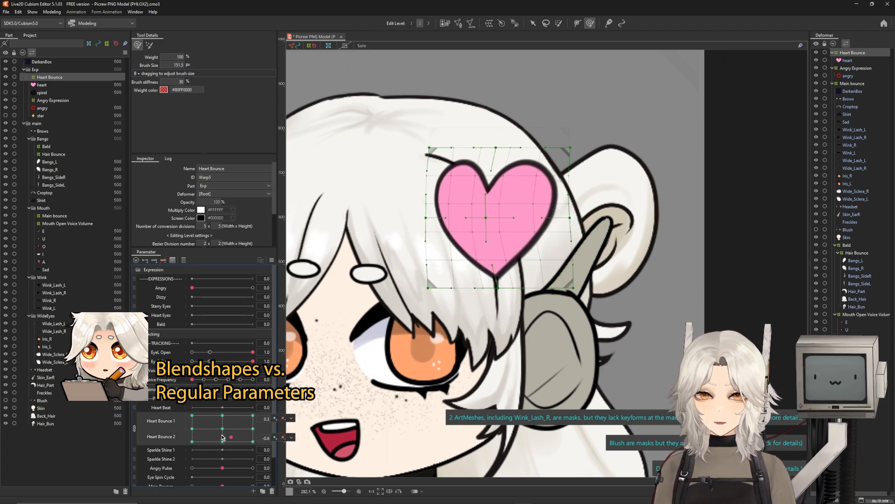
{"action": "left_click", "coordinate": [193, 415]}
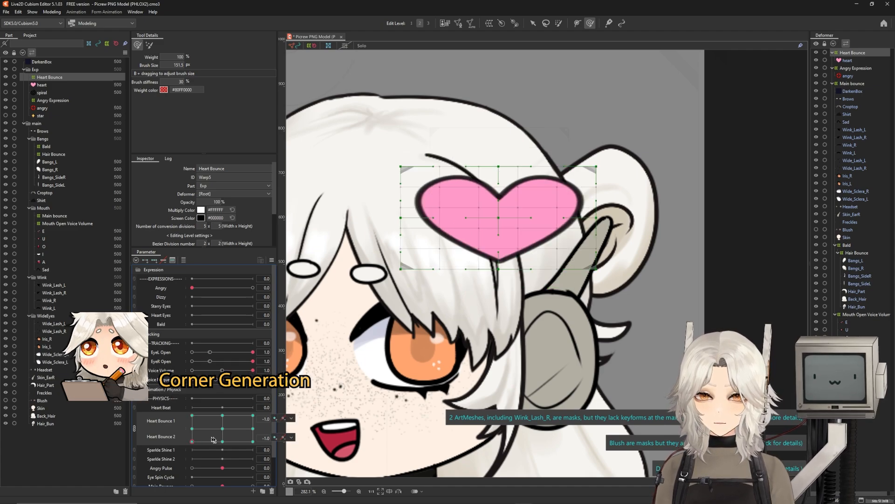
{"action": "left_click", "coordinate": [253, 441]}
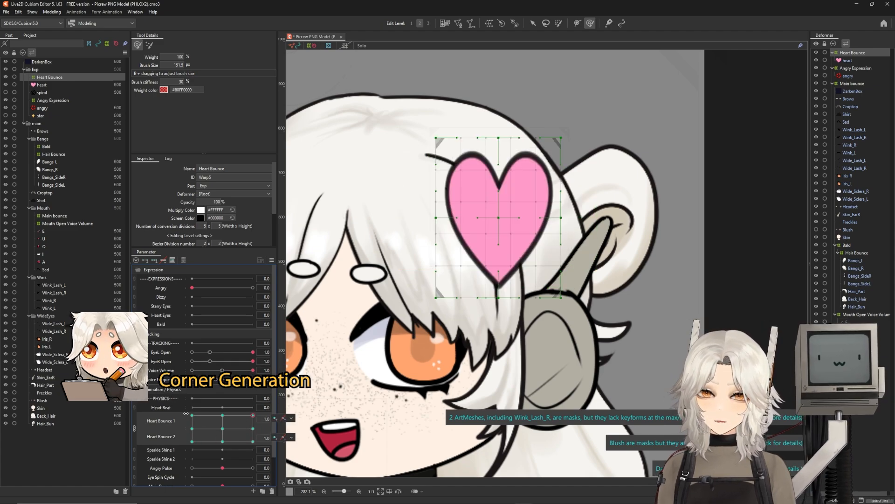
{"action": "left_click", "coordinate": [192, 441]}
{"action": "left_click", "coordinate": [135, 428]}
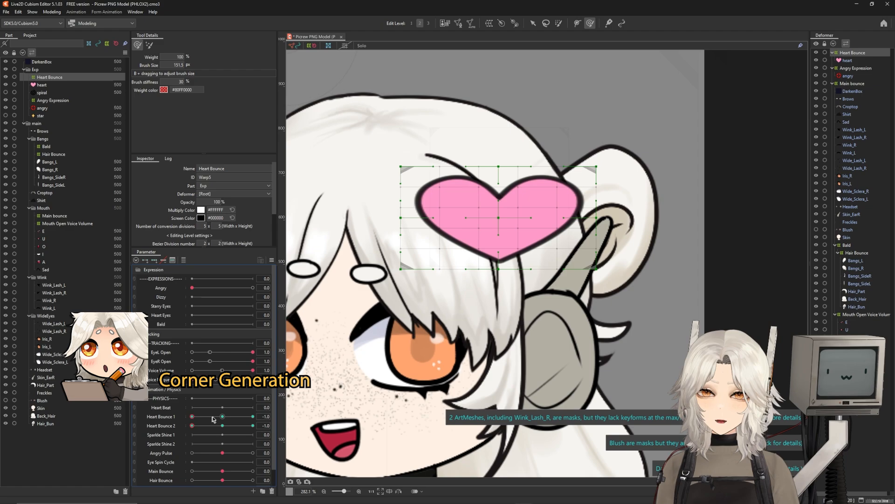
{"action": "left_click", "coordinate": [223, 416]}
{"action": "left_click", "coordinate": [222, 426]}
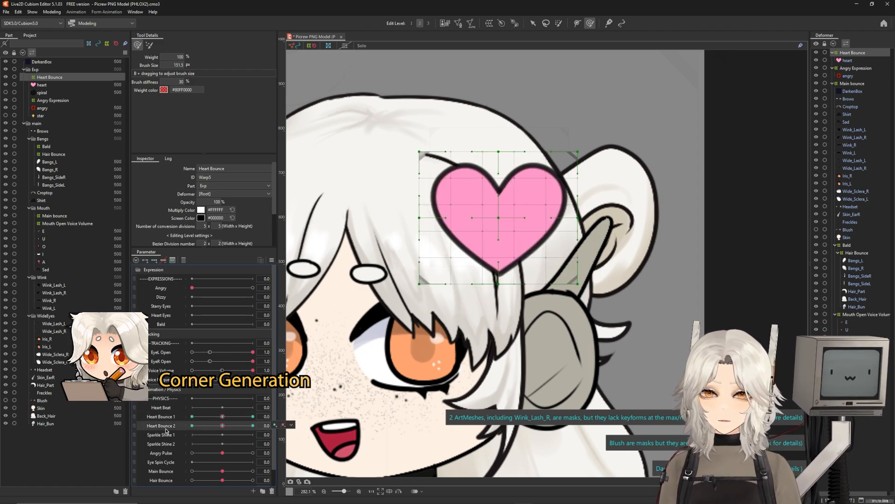
Compare the heart's shape with Heart Bounce 1 and Heart Bounce 2 at their extremes and reset both parameters to 0.
{"action": "left_click_drag", "start_coordinate": [222, 416], "coordinate": [138, 424]}
{"action": "left_click", "coordinate": [222, 417]}
{"action": "left_click", "coordinate": [222, 425]}
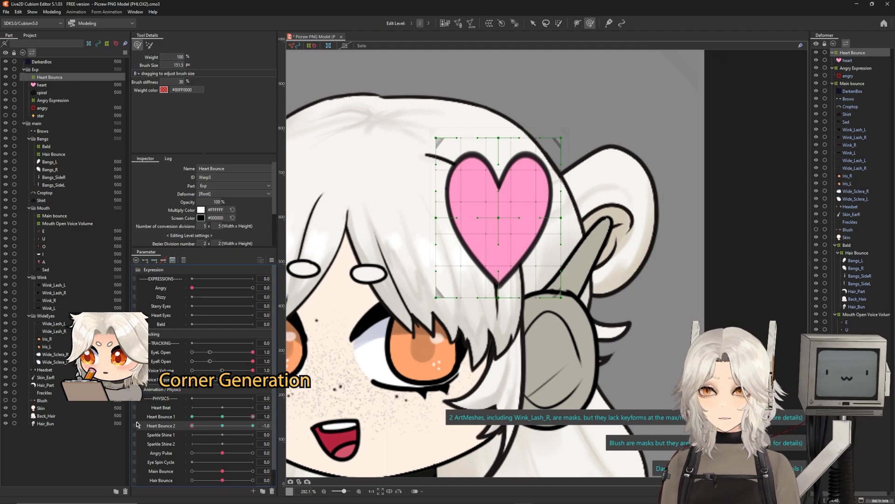
{"action": "left_click", "coordinate": [222, 426]}
{"action": "left_click", "coordinate": [222, 416]}
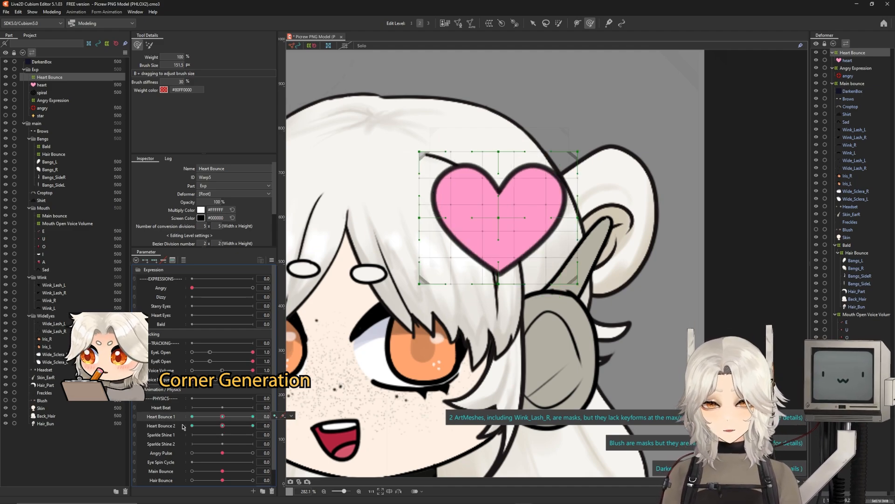
Synthesize all four corners of Heart Bounce 1 and Heart Bounce 2 for the selected deformer, and set Voice Volume to 1.0.
{"action": "key", "text": "ctrl+4"}
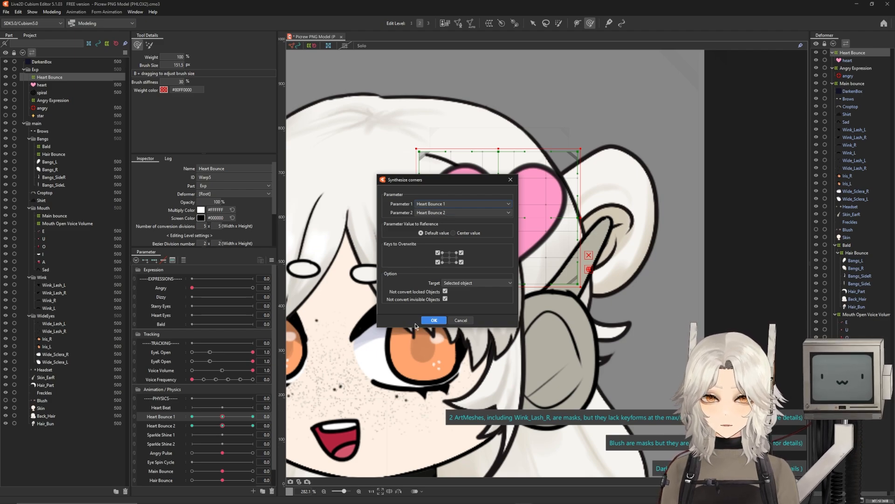
{"action": "left_click", "coordinate": [437, 322]}
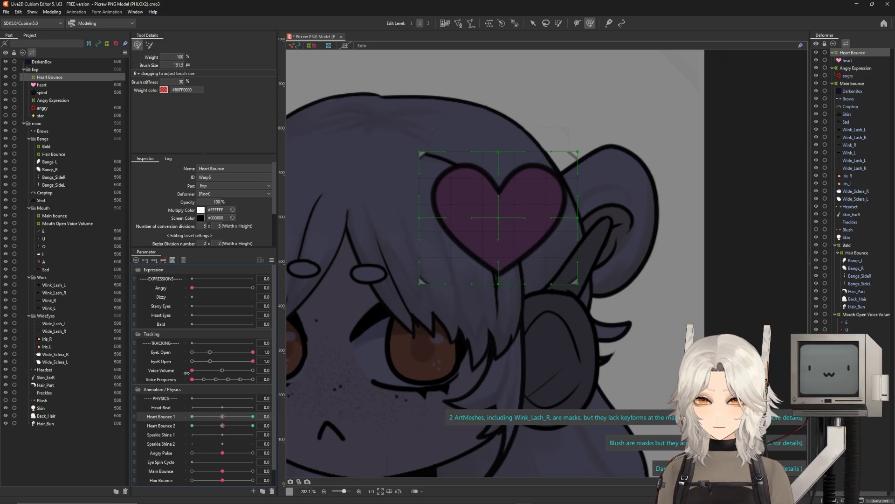
{"action": "left_click_drag", "start_coordinate": [190, 373], "coordinate": [259, 368]}
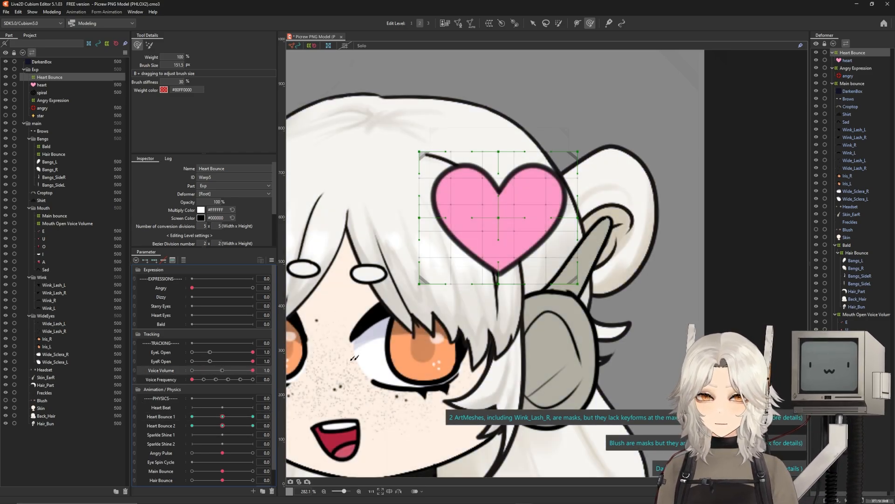
Check the combined motion of the linked Heart Bounce 1 and 2 parameters and compare it with the Hair Physics 1 and 2 sway.
{"action": "left_click", "coordinate": [134, 416]}
{"action": "mouse_move", "coordinate": [228, 424]}
{"action": "left_mouse_down"}
{"action": "mouse_move", "coordinate": [190, 433]}
{"action": "mouse_move", "coordinate": [188, 455]}
{"action": "mouse_move", "coordinate": [258, 451]}
{"action": "mouse_move", "coordinate": [285, 405]}
{"action": "mouse_move", "coordinate": [179, 385]}
{"action": "mouse_move", "coordinate": [123, 427]}
{"action": "mouse_move", "coordinate": [126, 420]}
{"action": "mouse_move", "coordinate": [130, 439]}
{"action": "mouse_move", "coordinate": [140, 417]}
{"action": "mouse_move", "coordinate": [222, 428]}
{"action": "left_mouse_up"}
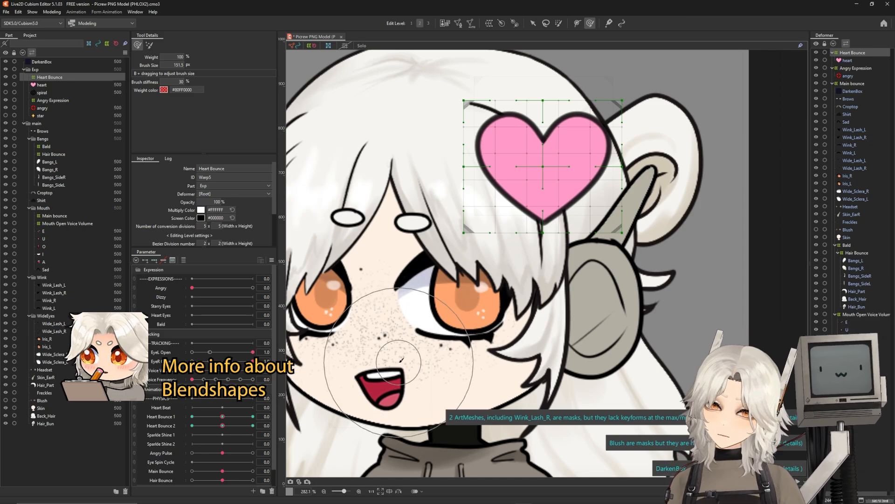
{"action": "scroll", "coordinate": [239, 463], "scroll_direction": "down", "scroll_amount": 1}
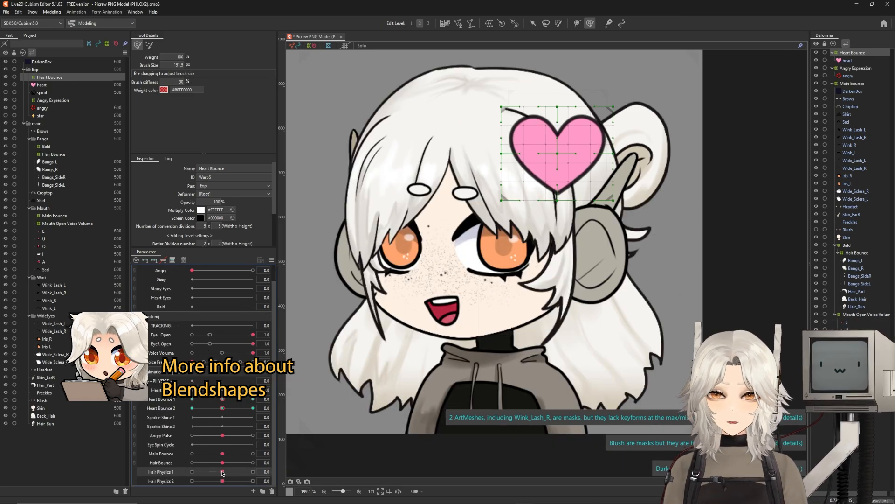
{"action": "left_click_drag", "start_coordinate": [222, 473], "coordinate": [257, 479]}
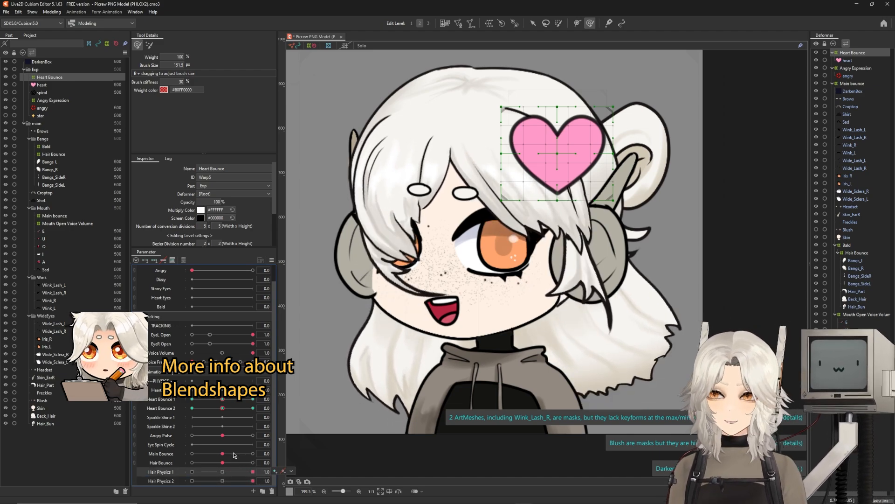
{"action": "left_click_drag", "start_coordinate": [252, 472], "coordinate": [223, 482]}
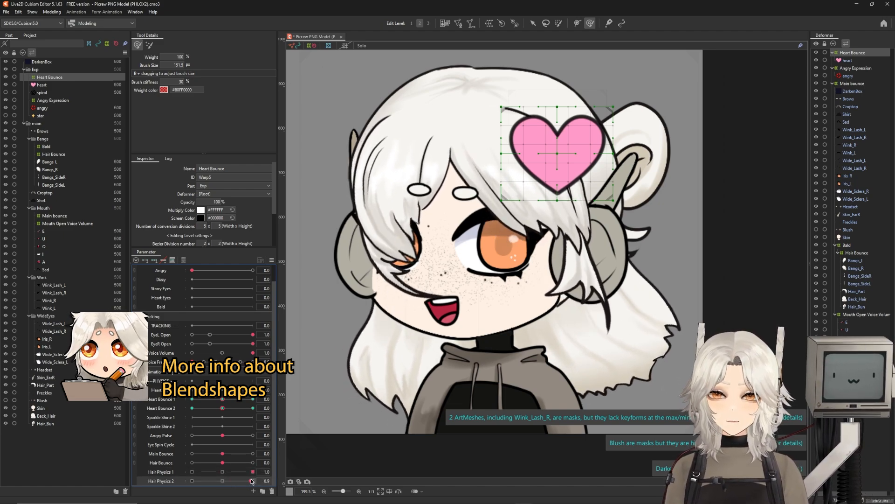
{"action": "left_click", "coordinate": [225, 472]}
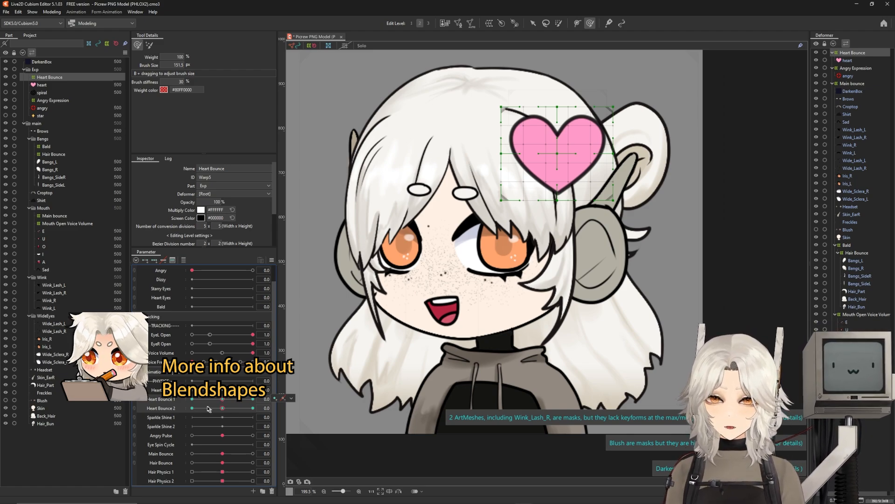
{"action": "left_click", "coordinate": [135, 400]}
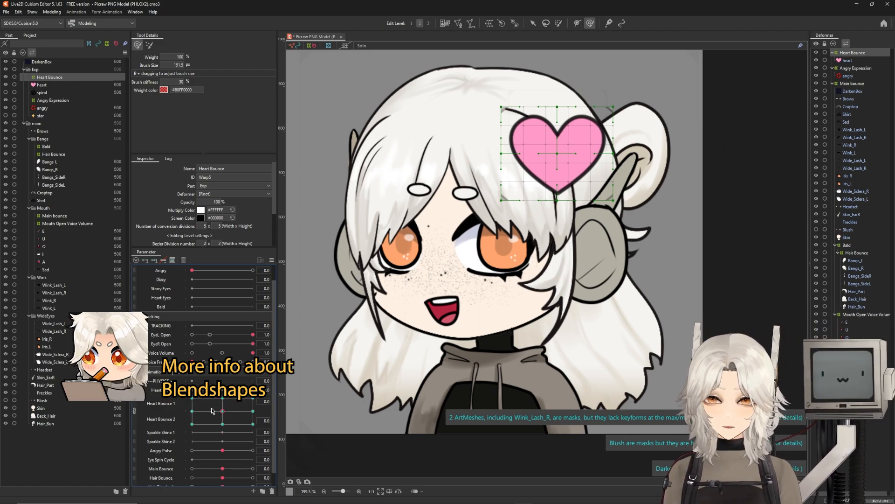
{"action": "mouse_move", "coordinate": [217, 410]}
{"action": "left_mouse_down"}
{"action": "mouse_move", "coordinate": [198, 404]}
{"action": "mouse_move", "coordinate": [246, 425]}
{"action": "mouse_move", "coordinate": [204, 397]}
{"action": "mouse_move", "coordinate": [226, 426]}
{"action": "mouse_move", "coordinate": [237, 406]}
{"action": "mouse_move", "coordinate": [222, 411]}
{"action": "left_mouse_up"}
{"action": "left_click", "coordinate": [135, 410]}
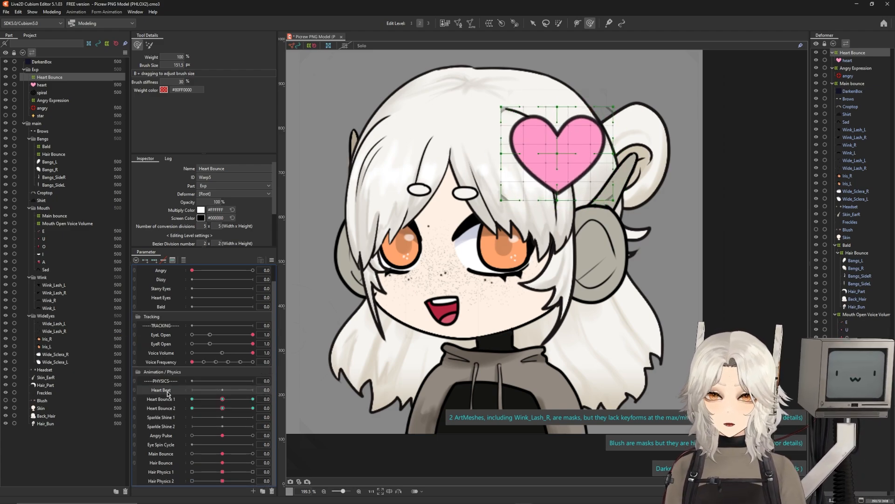
Add three keyforms on Heart Beat for the heart artmesh and enlarge the heart slightly at value 1.0.
{"action": "left_click", "coordinate": [846, 61]}
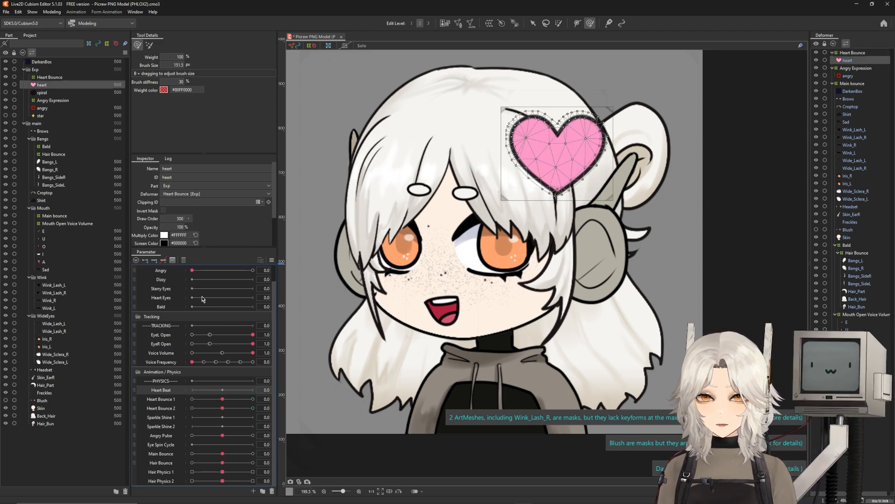
{"action": "left_click", "coordinate": [156, 261]}
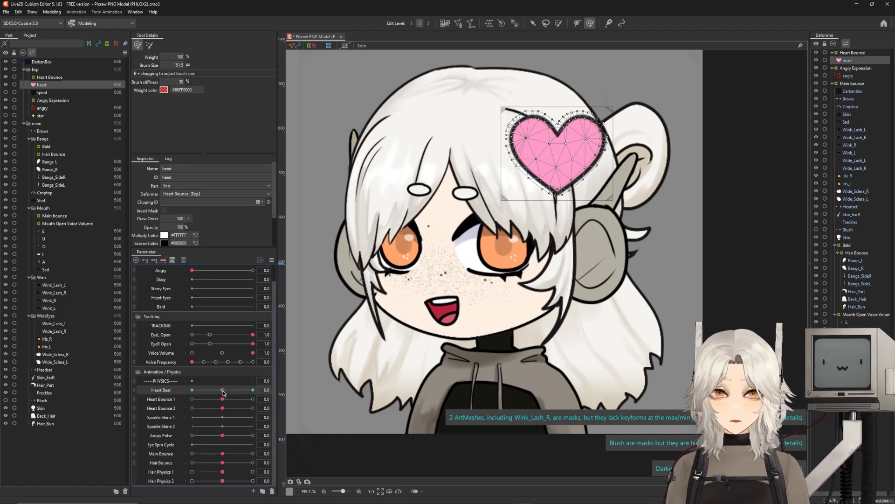
{"action": "left_click_drag", "start_coordinate": [224, 393], "coordinate": [253, 390]}
{"action": "key", "text": "v"}
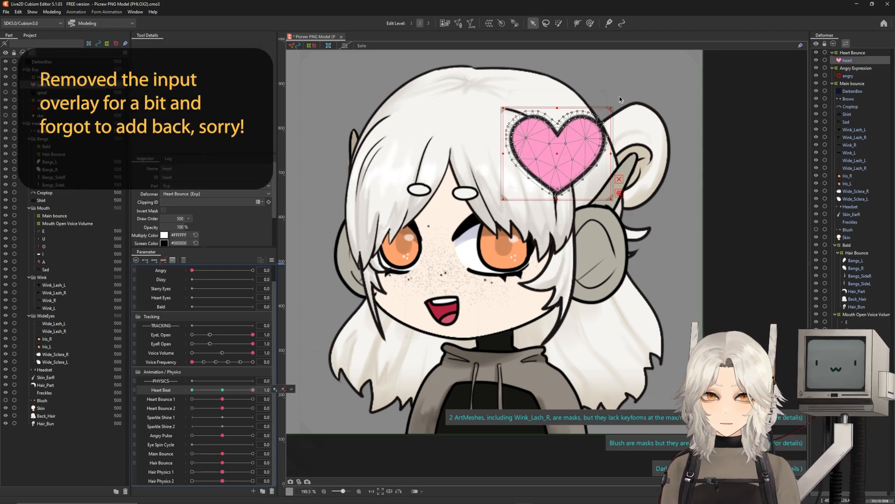
{"action": "left_click_drag", "start_coordinate": [611, 108], "coordinate": [618, 101]}
Shrink the heart artmesh at Heart Beat value -1.0 and return the parameter to 0.
{"action": "left_click_drag", "start_coordinate": [253, 390], "coordinate": [191, 390]}
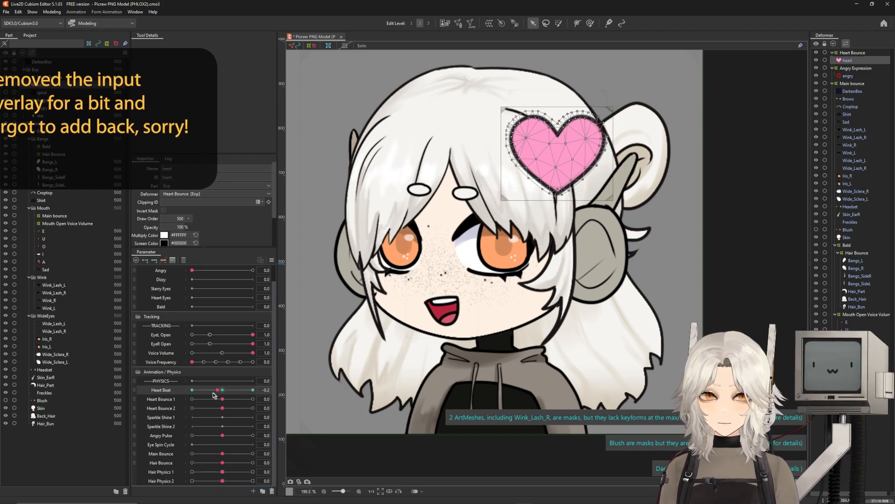
{"action": "left_click_drag", "start_coordinate": [609, 108], "coordinate": [597, 119]}
{"action": "left_click_drag", "start_coordinate": [194, 390], "coordinate": [223, 394]}
Create a warp deformer named "Heart Expression" as the parent of the Heart Bounce deformer.
{"action": "left_click", "coordinate": [853, 53]}
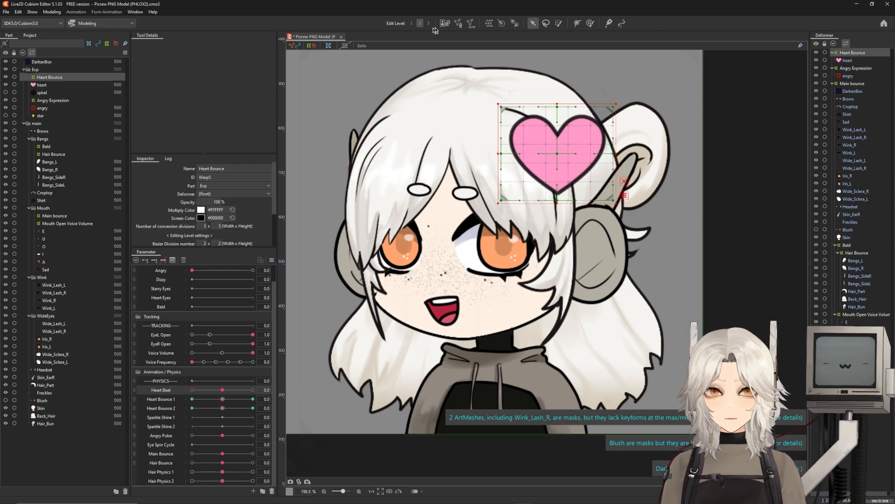
{"action": "left_click", "coordinate": [489, 24]}
{"action": "triple_click", "coordinate": [484, 273]}
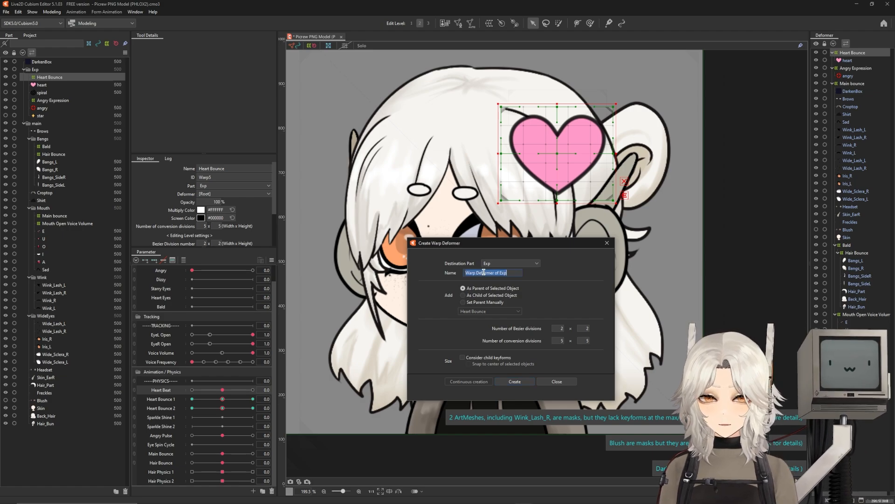
{"action": "type", "text": "Heart Expression"}
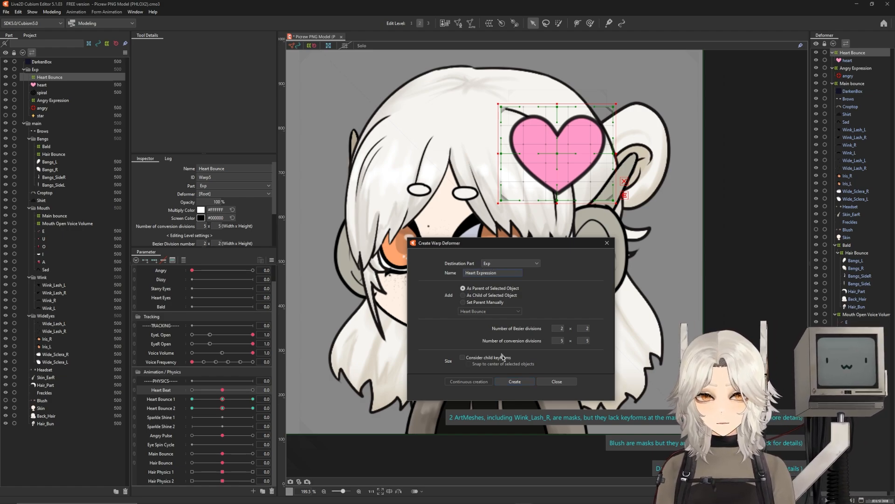
{"action": "left_click", "coordinate": [515, 382]}
Key the Heart Expression deformer on Heart Eyes, fade its opacity out at value 0, and set the parameter to 1.0.
{"action": "scroll", "coordinate": [169, 298], "scroll_direction": "up", "scroll_amount": 1}
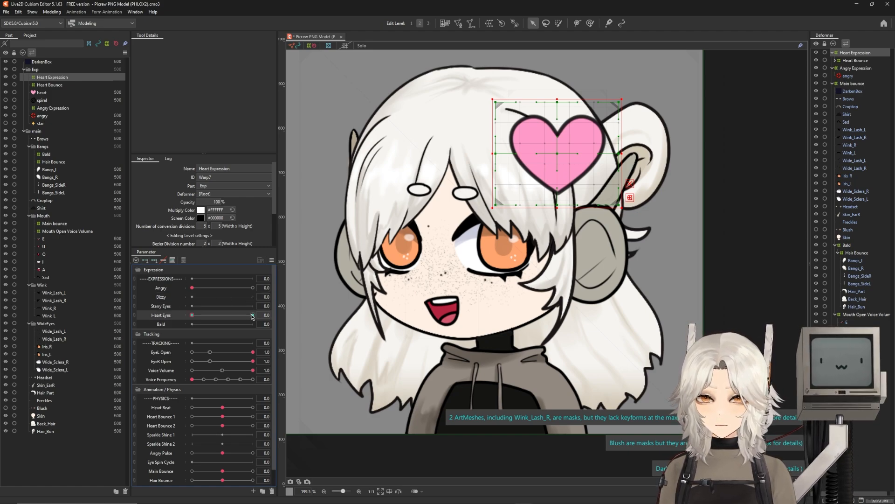
{"action": "left_click_drag", "start_coordinate": [214, 202], "coordinate": [172, 201]}
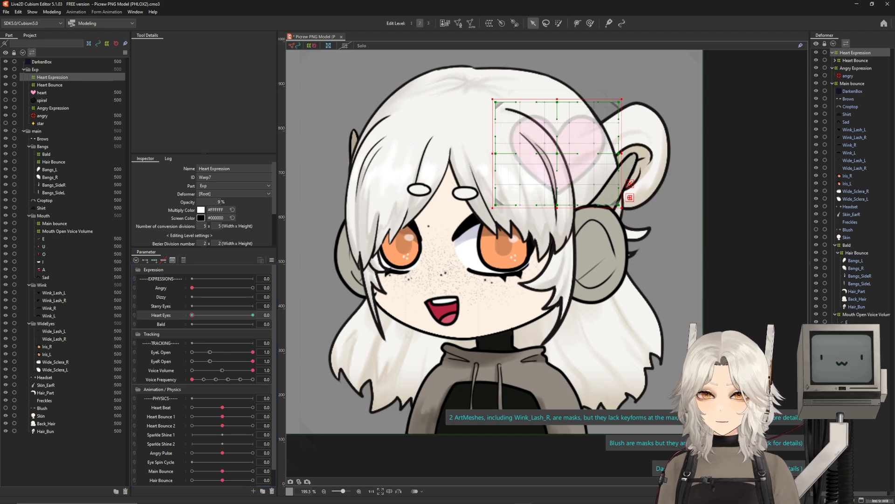
{"action": "left_click", "coordinate": [252, 315]}
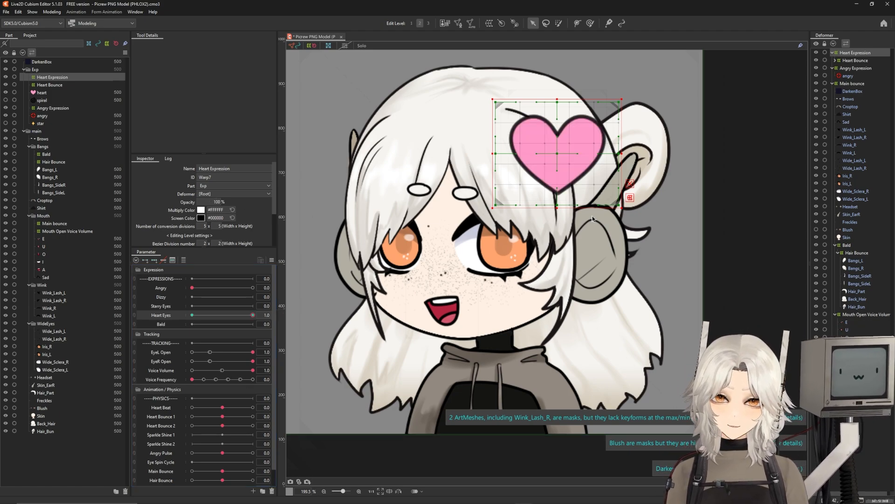
Duplicate the Heart Bounce deformer together with its heart artmesh.
{"action": "left_click", "coordinate": [835, 61]}
{"action": "left_click", "coordinate": [850, 68]}
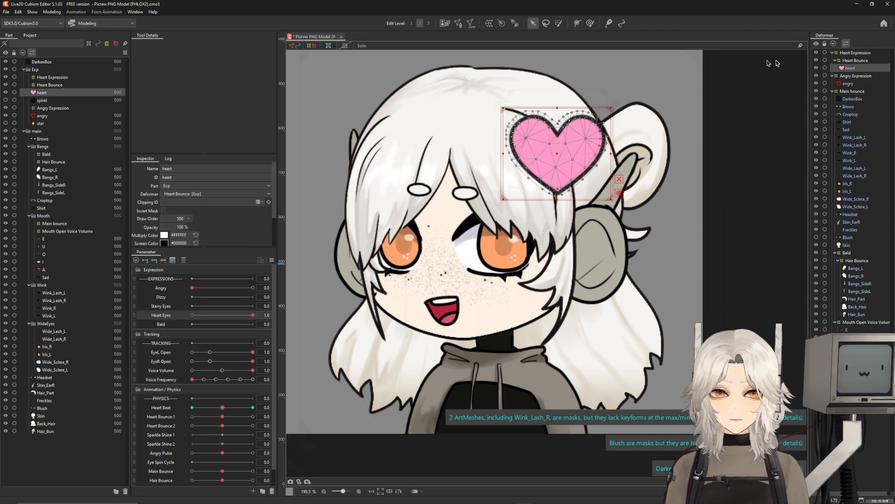
{"action": "left_click", "coordinate": [859, 62], "text": "ctrl"}
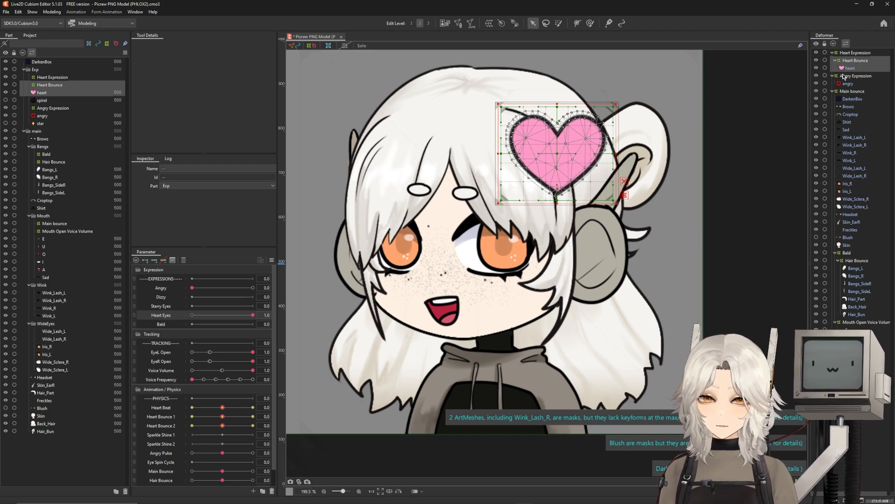
{"action": "key", "text": "ctrl+d"}
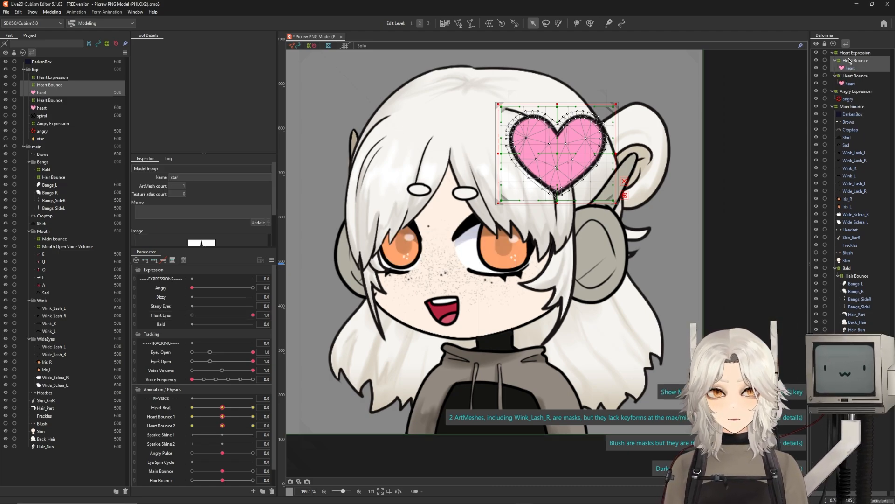
Try to shrink the duplicated Heart Bounce deformer directly onto the right-hand iris and test it with Heart Bounce 1 and 2.
{"action": "left_click", "coordinate": [852, 62]}
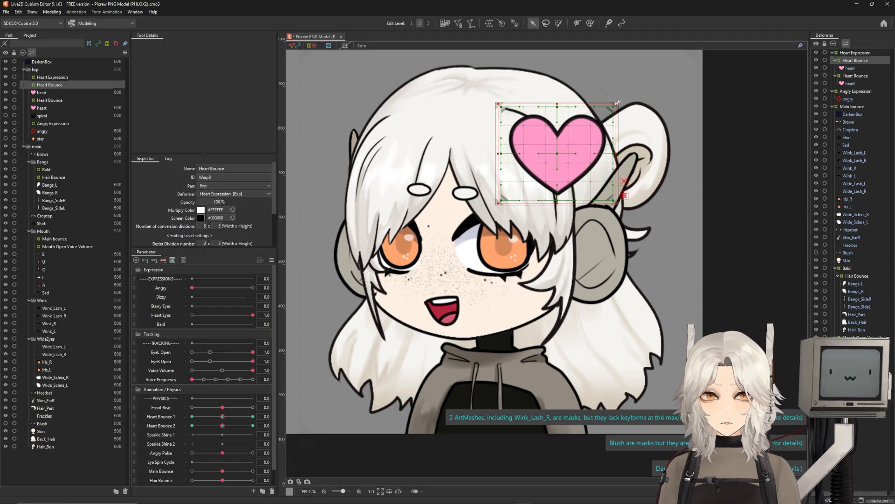
{"action": "left_click_drag", "start_coordinate": [557, 155], "coordinate": [504, 233]}
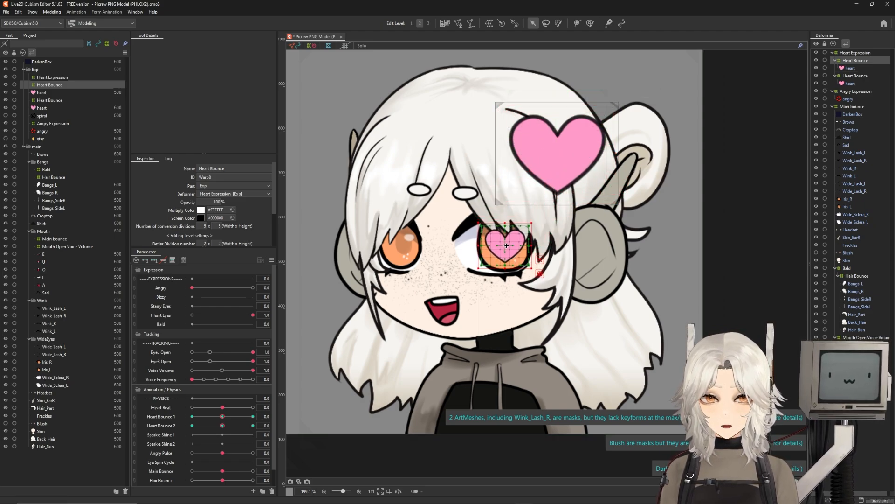
{"action": "left_click", "coordinate": [213, 417]}
{"action": "left_click_drag", "start_coordinate": [213, 417], "coordinate": [282, 425]}
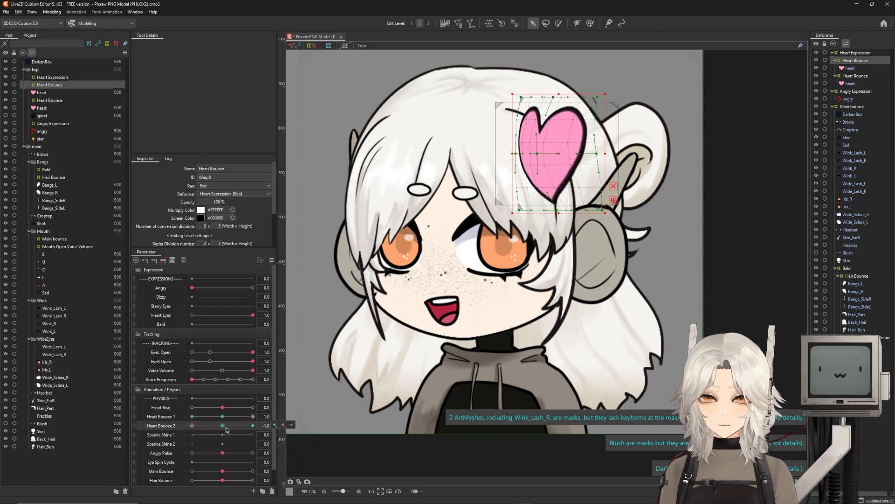
{"action": "left_click", "coordinate": [225, 426]}
{"action": "left_click_drag", "start_coordinate": [230, 416], "coordinate": [264, 418]}
{"action": "left_click", "coordinate": [223, 416]}
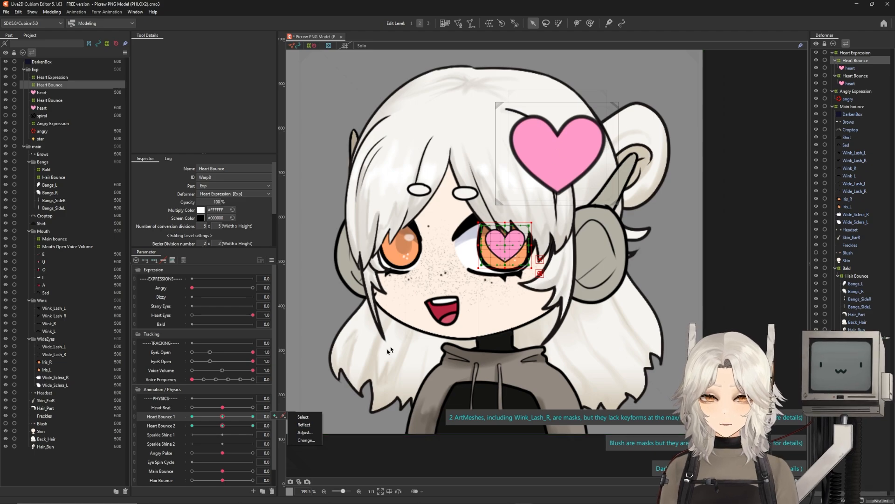
Undo the duplicated deformer's shrinking and placement, check its bounce keyforms, and return Heart Bounce 2 to 0.
{"action": "key", "text": "ctrl+z"}
{"action": "key", "text": "ctrl+z"}
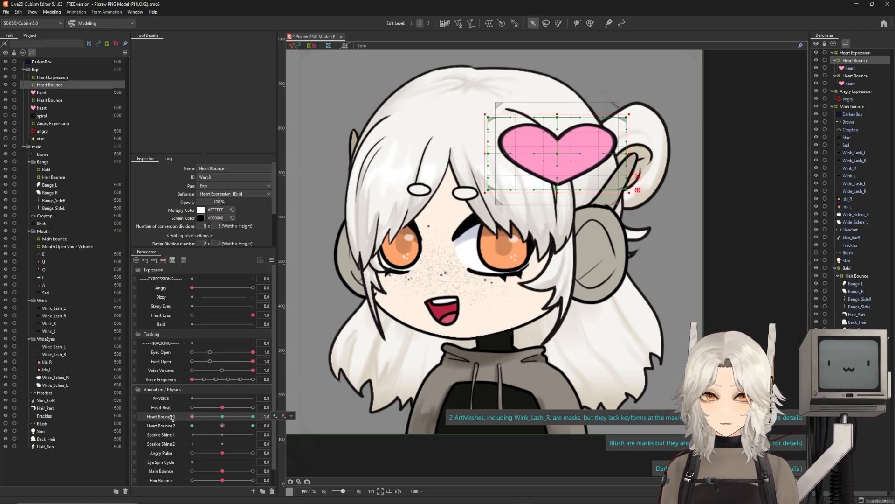
{"action": "left_click", "coordinate": [253, 425]}
{"action": "left_click_drag", "start_coordinate": [254, 425], "coordinate": [192, 425]}
{"action": "left_click", "coordinate": [223, 426]}
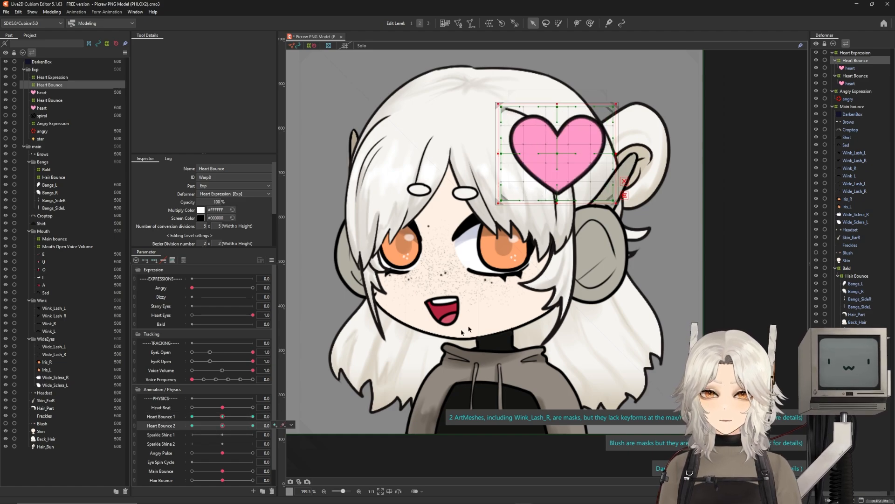
Create a parent warp deformer for the duplicated Heart Bounce, shrink it onto the right-hand iris, and test its bounce.
{"action": "left_click", "coordinate": [490, 24]}
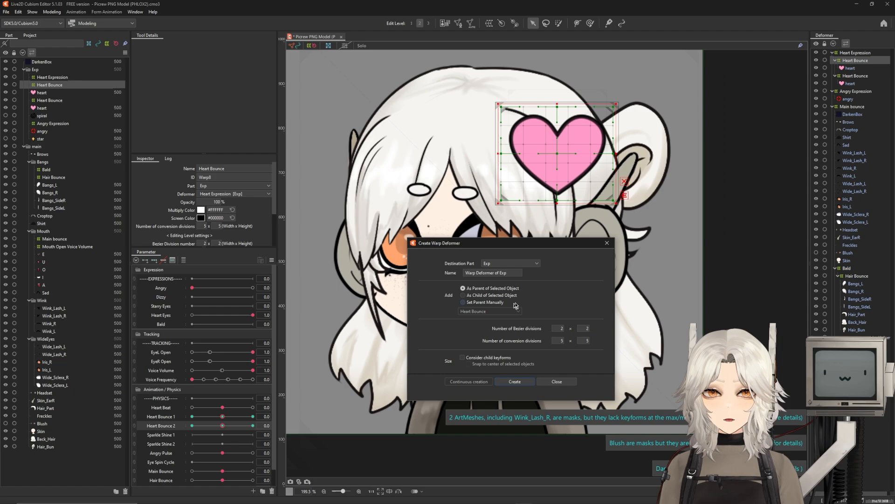
{"action": "left_click", "coordinate": [511, 382]}
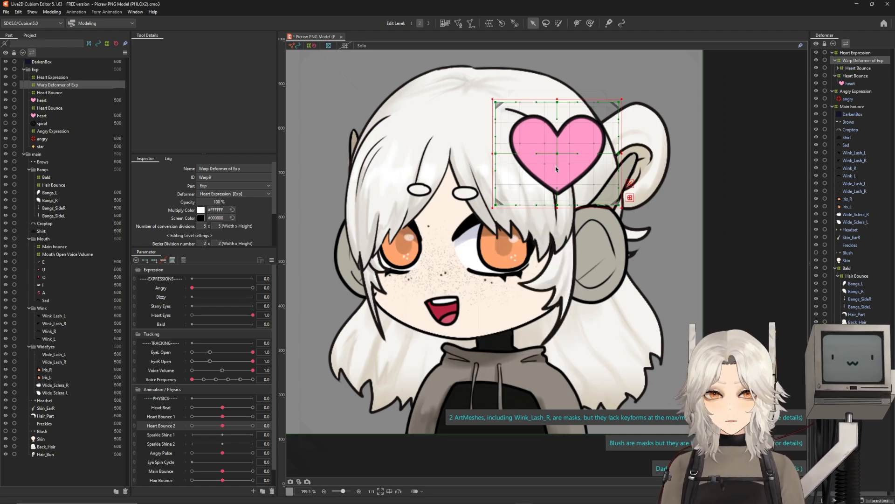
{"action": "left_click_drag", "start_coordinate": [558, 153], "coordinate": [506, 237]}
{"action": "left_click_drag", "start_coordinate": [567, 187], "coordinate": [504, 245]}
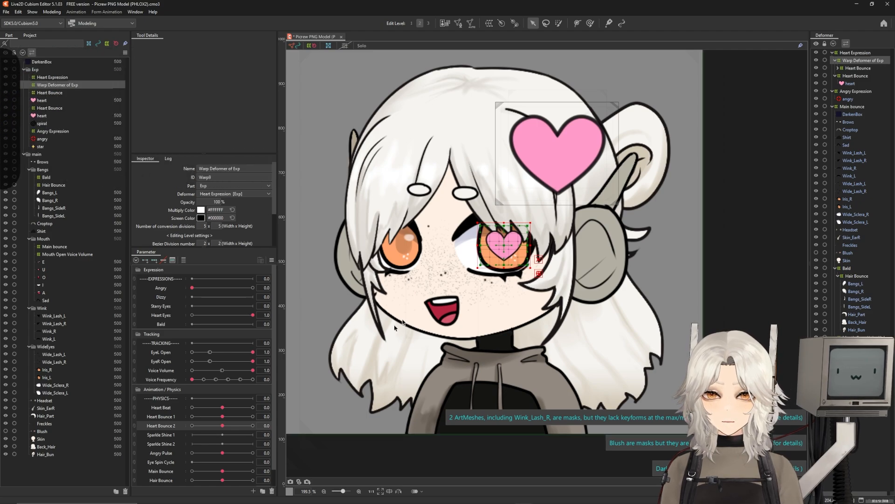
{"action": "left_click_drag", "start_coordinate": [223, 416], "coordinate": [297, 434]}
{"action": "left_click", "coordinate": [222, 417]}
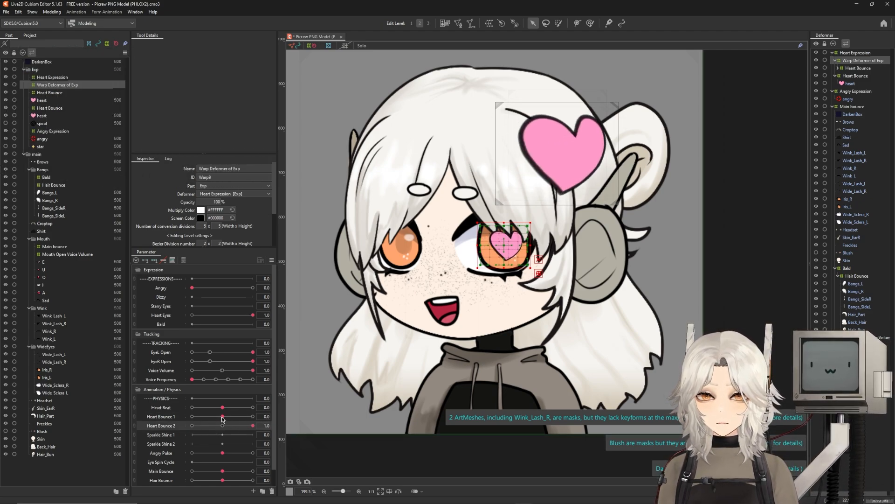
Rename the small heart artmesh over the right-hand iris to "heart_iris_r".
{"action": "left_click", "coordinate": [515, 246]}
{"action": "left_click", "coordinate": [208, 169]}
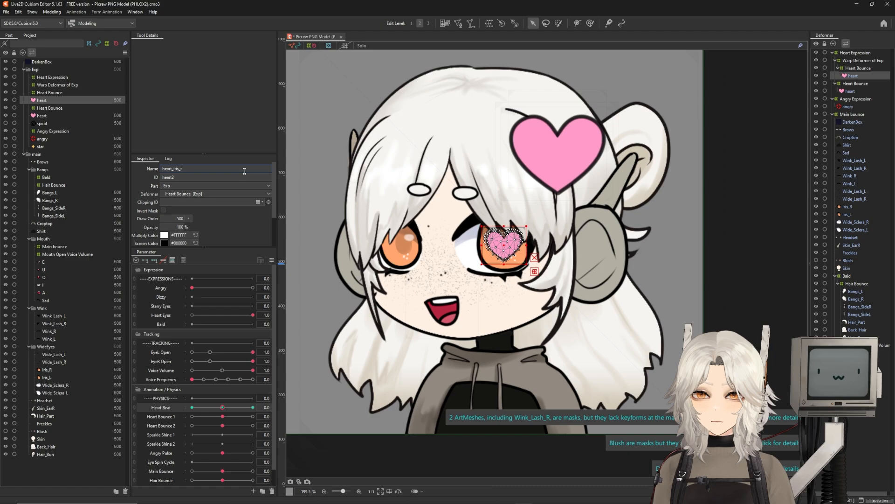
{"action": "type", "text": "_iris_r"}
{"action": "key", "text": "Return"}
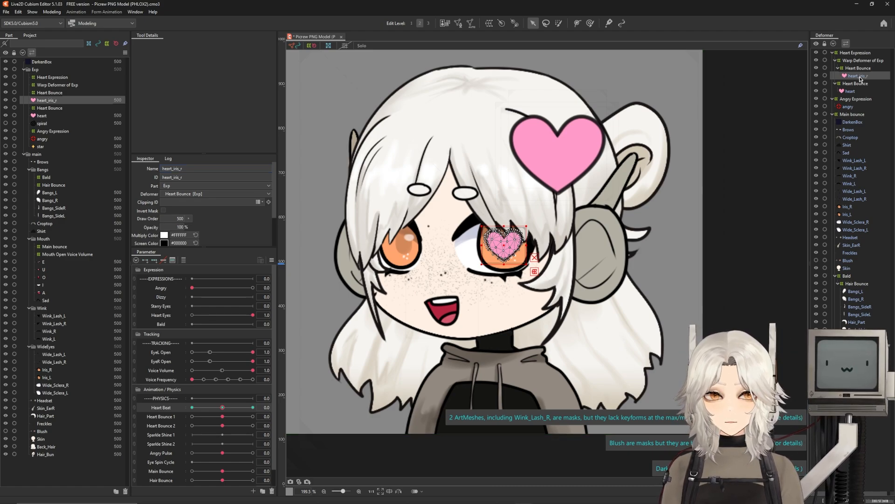
Duplicate heart_iris_r with its Heart Bounce and parent warp deformers, then move the copy onto the other iris and shrink it slightly.
{"action": "left_click", "coordinate": [861, 69]}
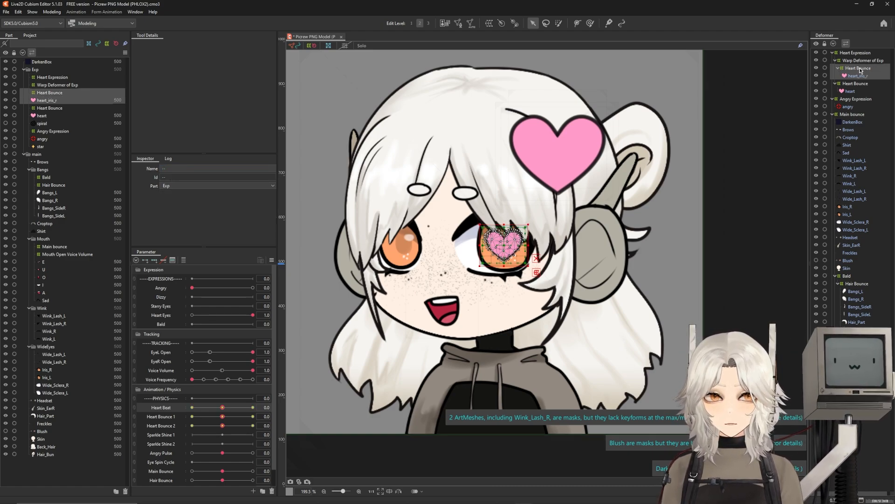
{"action": "left_click", "coordinate": [859, 62]}
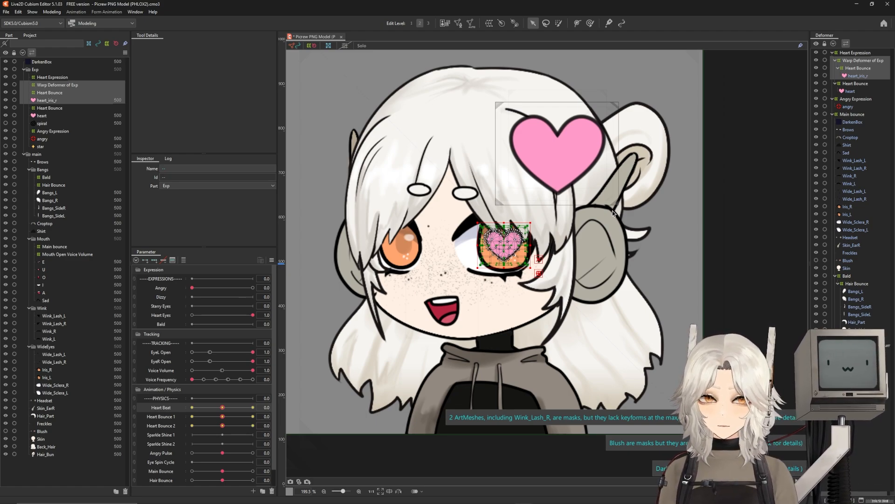
{"action": "key", "text": "ctrl+v"}
{"action": "left_click", "coordinate": [865, 61]}
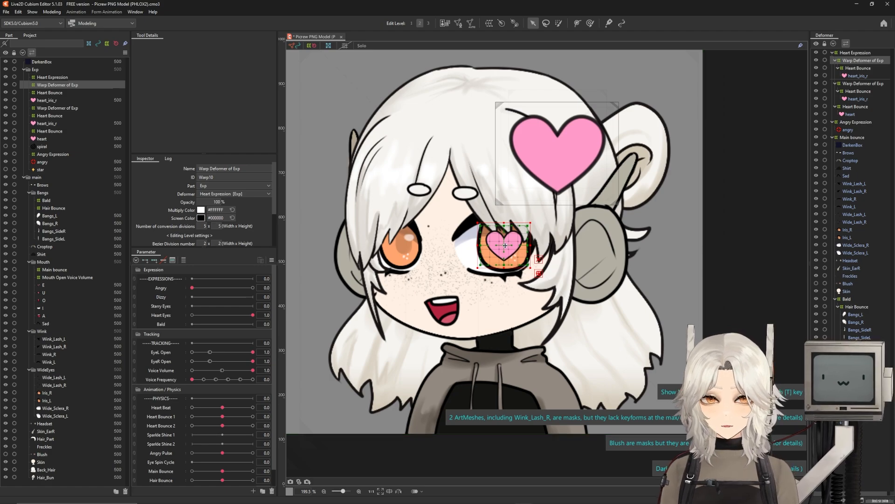
{"action": "left_click_drag", "start_coordinate": [505, 246], "coordinate": [407, 246]}
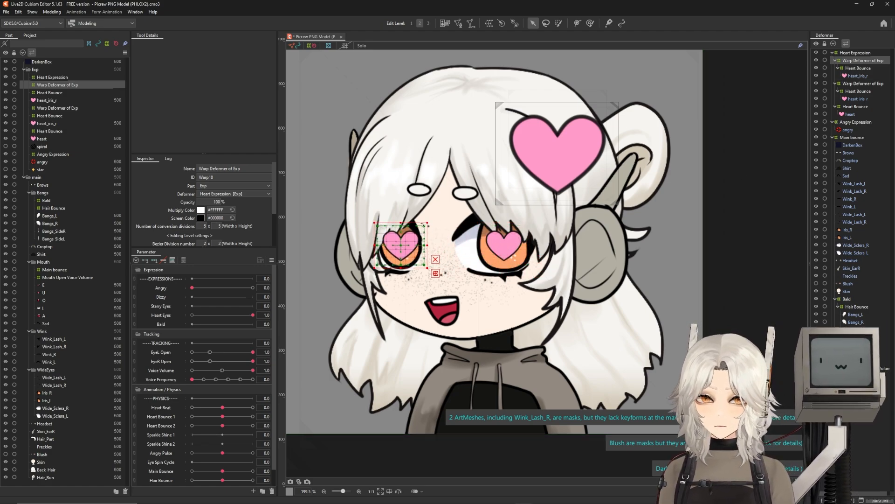
{"action": "left_click_drag", "start_coordinate": [426, 225], "coordinate": [424, 226]}
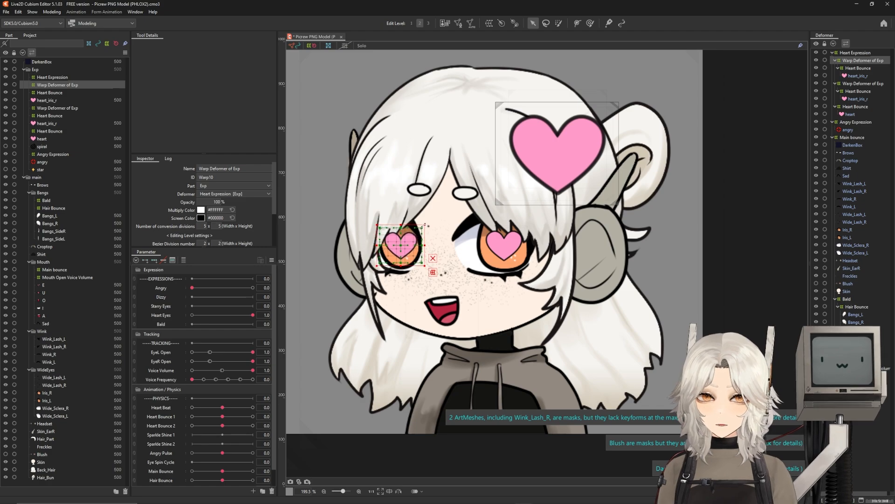
Rename the copied heart artmesh over the left-hand iris to "heart_iris_l".
{"action": "left_click", "coordinate": [401, 246]}
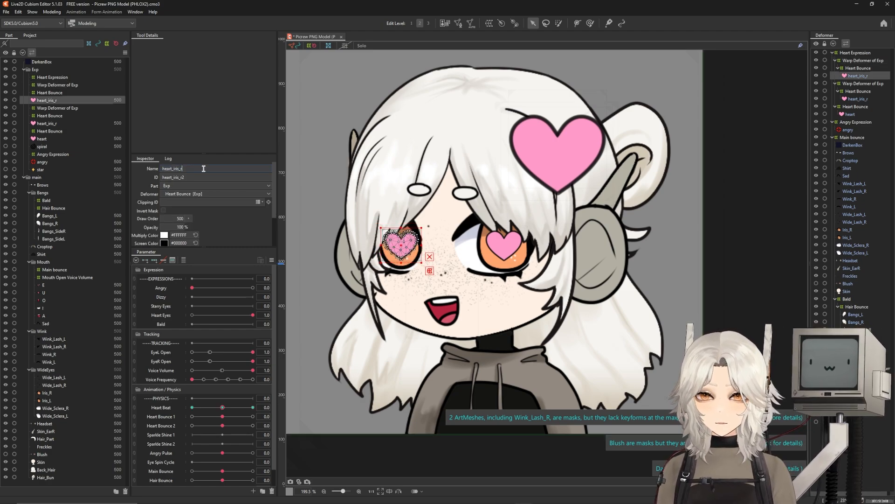
{"action": "type", "text": "l"}
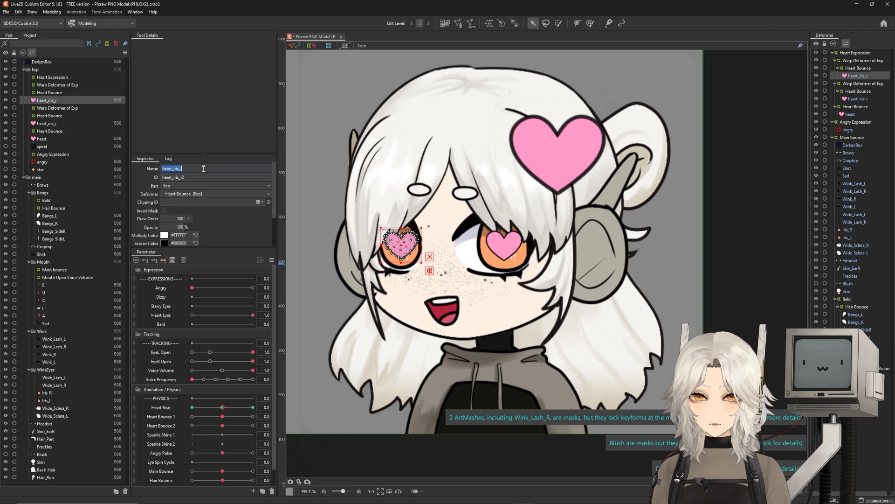
{"action": "key", "text": "Return"}
Reparent both iris Heart Bounce deformers directly to Heart Expression and delete the two emptied warp deformers.
{"action": "left_click", "coordinate": [852, 68]}
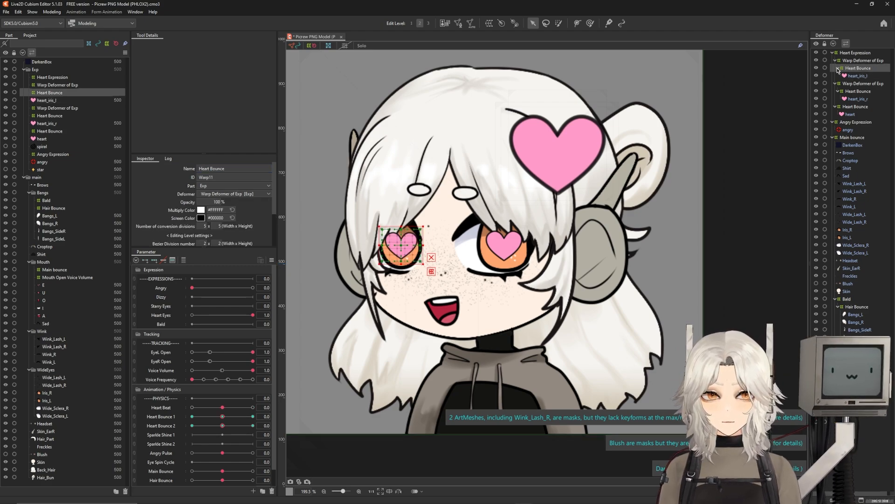
{"action": "left_click", "coordinate": [860, 93], "text": "ctrl"}
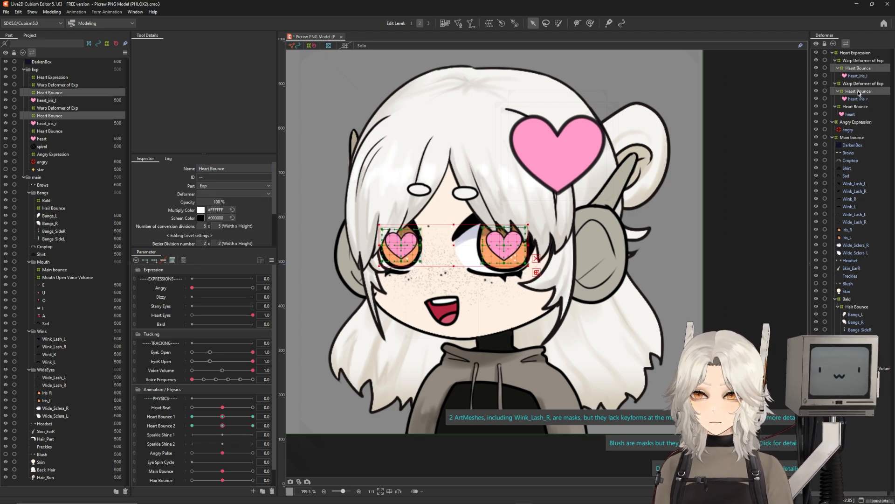
{"action": "left_click_drag", "start_coordinate": [857, 70], "coordinate": [863, 58]}
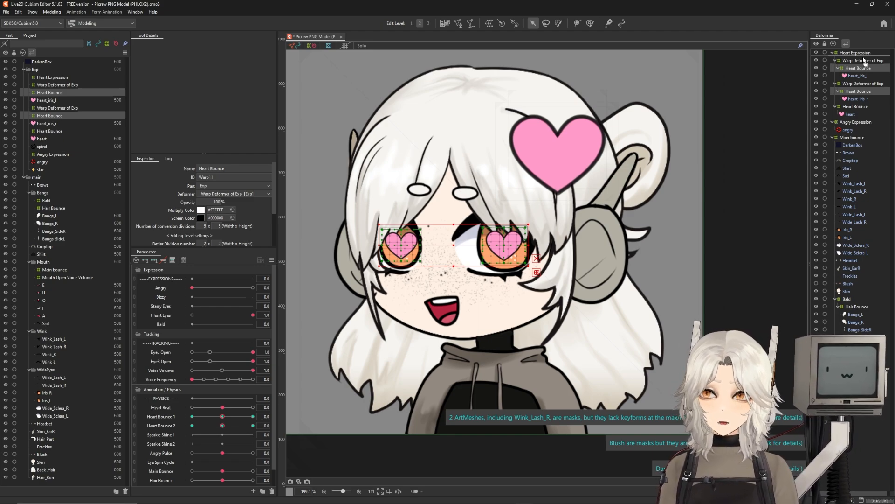
{"action": "left_click_drag", "start_coordinate": [863, 58], "coordinate": [863, 58]}
{"action": "left_click", "coordinate": [857, 84]}
{"action": "left_click", "coordinate": [858, 61], "text": "ctrl"}
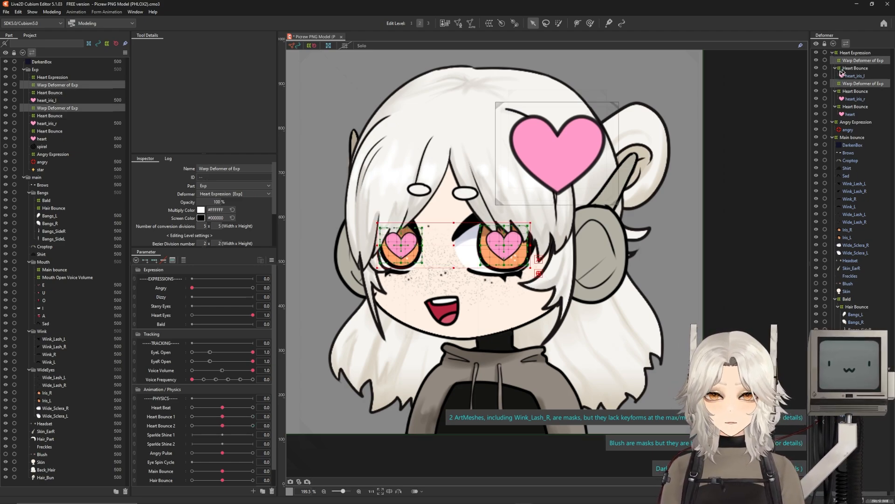
{"action": "left_click", "coordinate": [126, 491]}
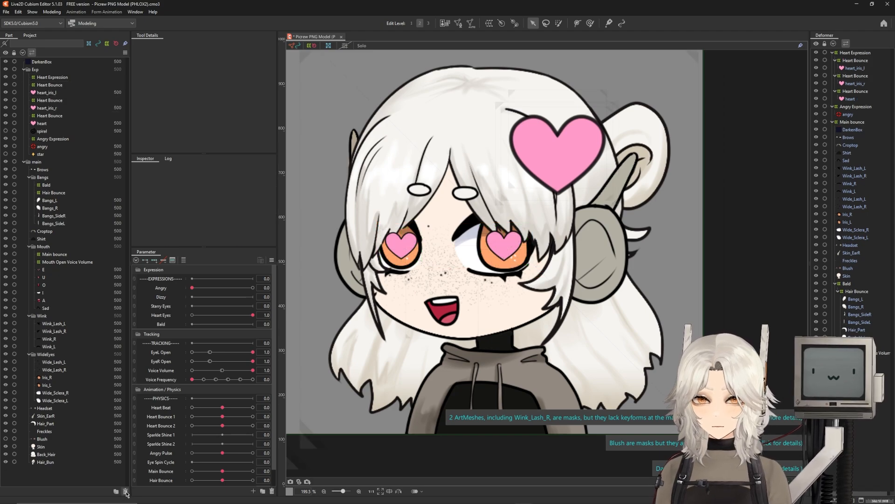
Select heart_iris_l and preview the iris hearts with both eyes closed, returning EyeL Open and EyeR Open to 1.0.
{"action": "left_click", "coordinate": [836, 61]}
{"action": "left_click", "coordinate": [853, 69]}
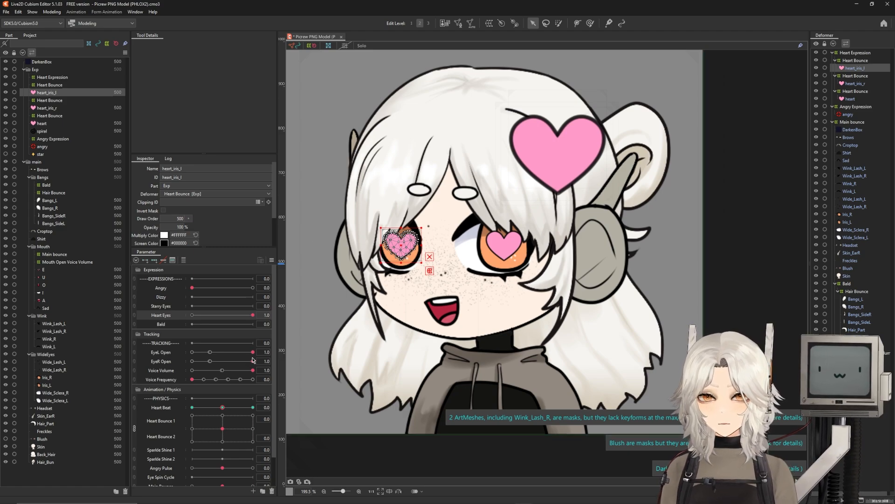
{"action": "left_click_drag", "start_coordinate": [253, 352], "coordinate": [165, 359]}
{"action": "left_click_drag", "start_coordinate": [253, 361], "coordinate": [186, 361]}
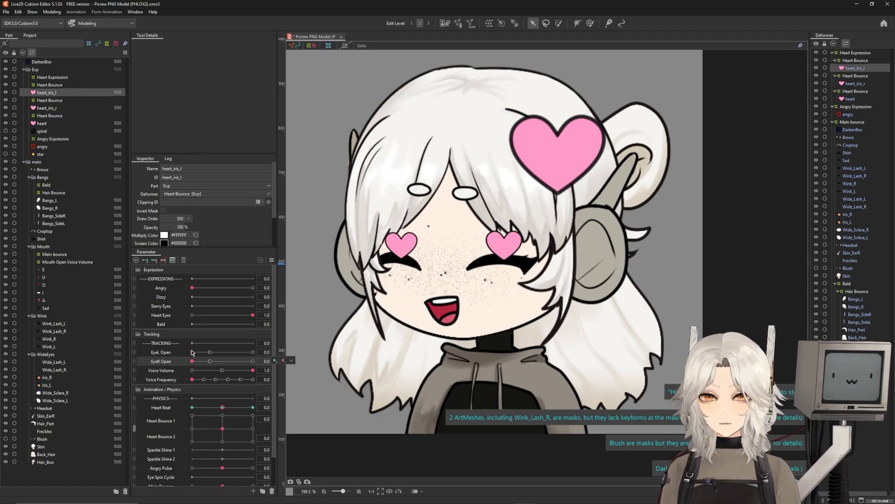
{"action": "left_click_drag", "start_coordinate": [192, 352], "coordinate": [255, 352]}
{"action": "left_click_drag", "start_coordinate": [192, 362], "coordinate": [262, 361]}
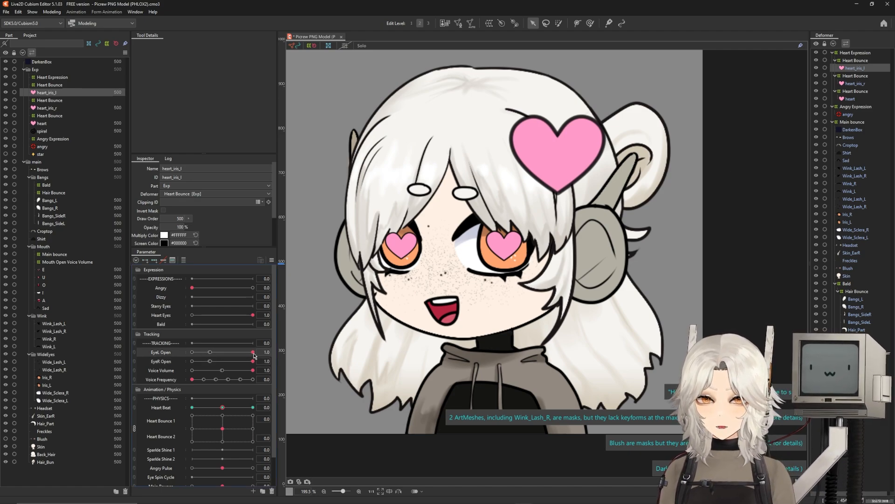
Key heart_iris_l on EyeL Open at 1.0 and 0.3, setting its opacity to 0% at the 0.3 key.
{"action": "left_click", "coordinate": [212, 355]}
{"action": "left_click", "coordinate": [275, 352]}
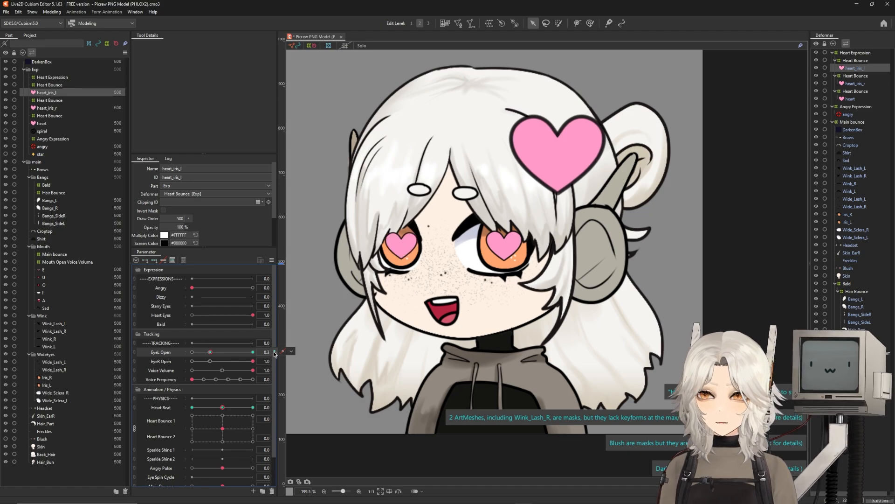
{"action": "left_click", "coordinate": [210, 353]}
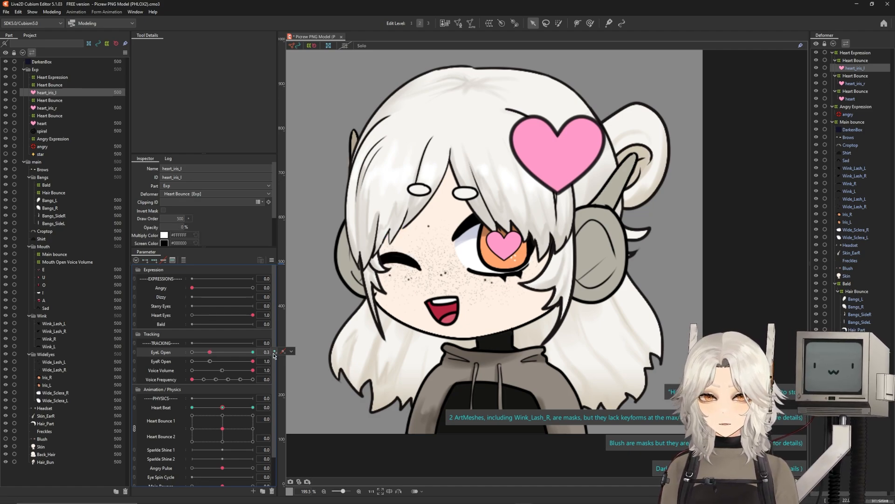
{"action": "left_click", "coordinate": [275, 352]}
{"action": "left_click_drag", "start_coordinate": [181, 228], "coordinate": [134, 228]}
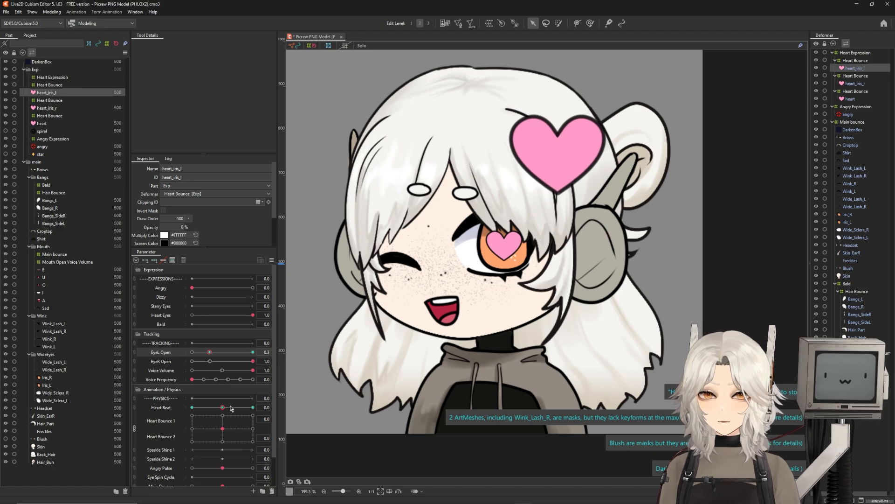
With EyeL Open at 0.3, set heart_iris_l's opacity to 0% at the Heart Beat 1.0 and -1.0 keys.
{"action": "left_click", "coordinate": [192, 410]}
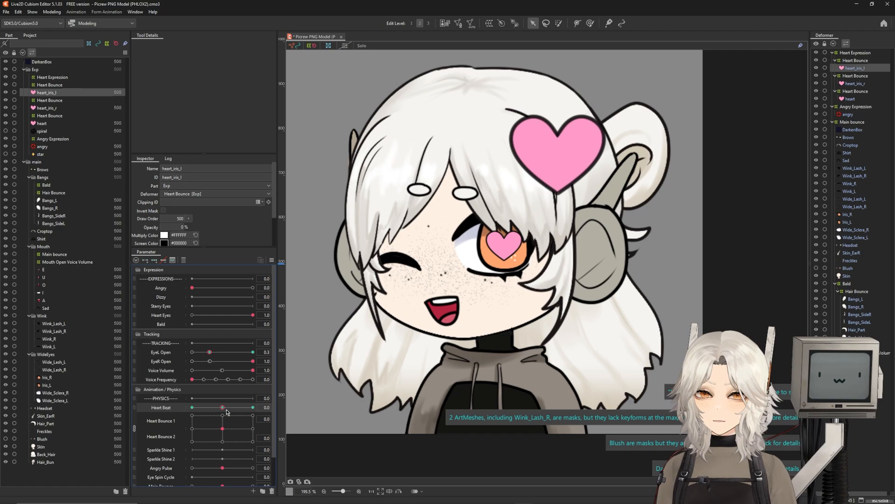
{"action": "scroll", "coordinate": [227, 411], "scroll_direction": "down", "scroll_amount": 1}
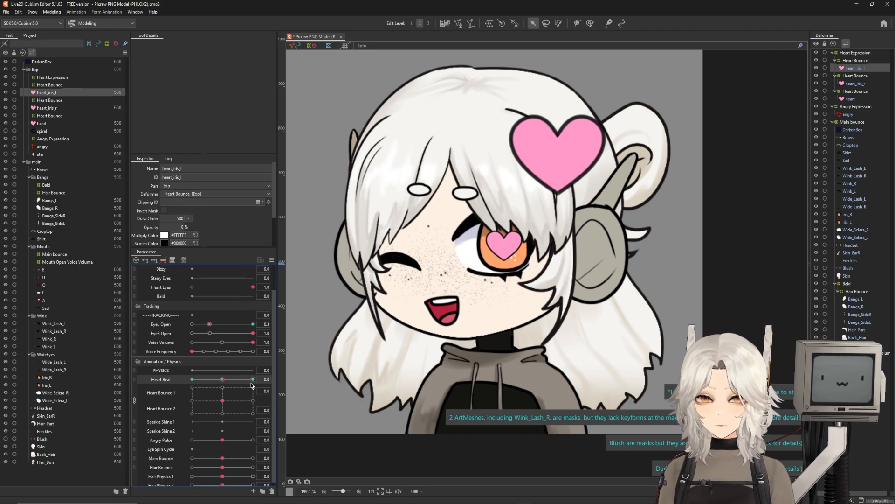
{"action": "left_click", "coordinate": [253, 380]}
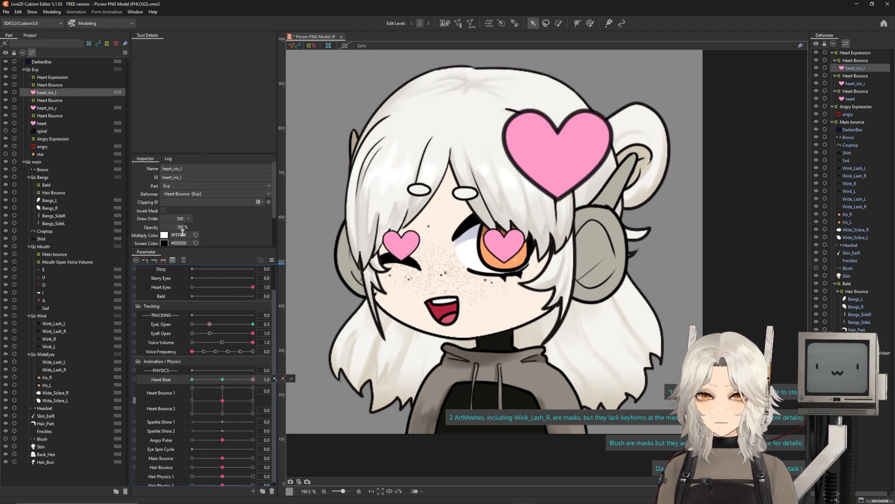
{"action": "left_click_drag", "start_coordinate": [182, 227], "coordinate": [136, 228]}
{"action": "left_click", "coordinate": [192, 380]}
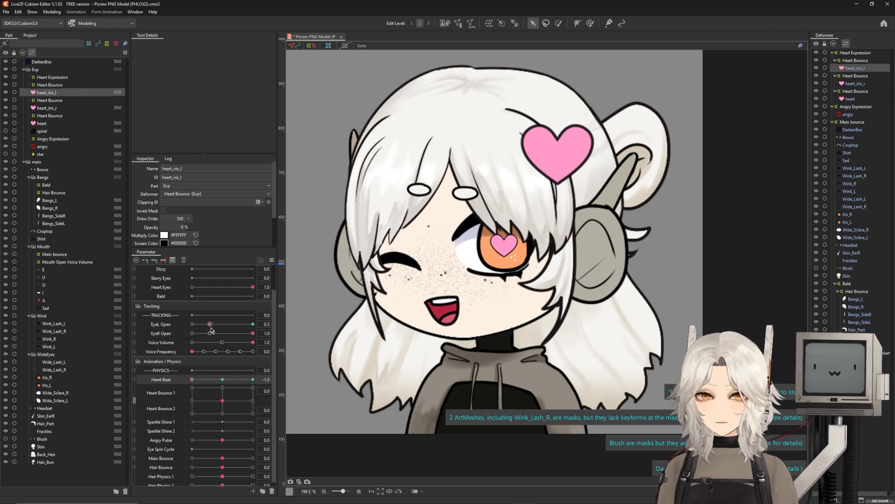
Add an EyeL Open key at 0 for heart_iris_l and return Heart Beat to 0.
{"action": "left_click_drag", "start_coordinate": [210, 324], "coordinate": [186, 324]}
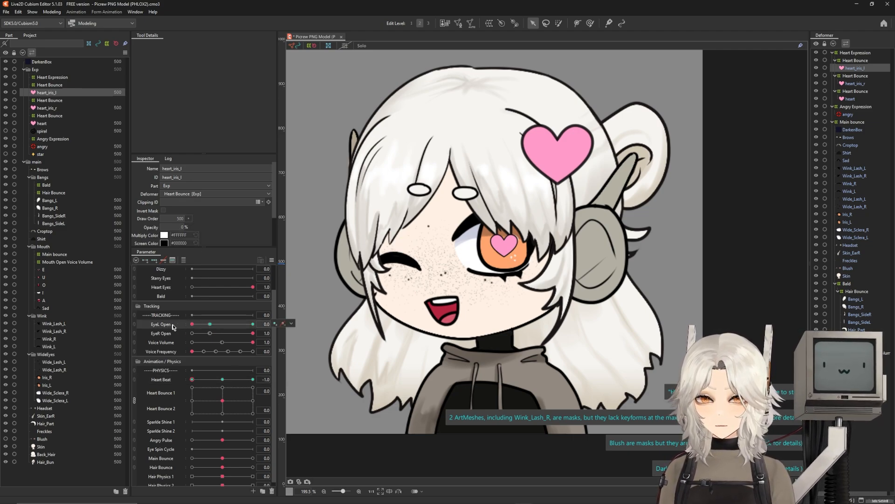
{"action": "left_click", "coordinate": [275, 324]}
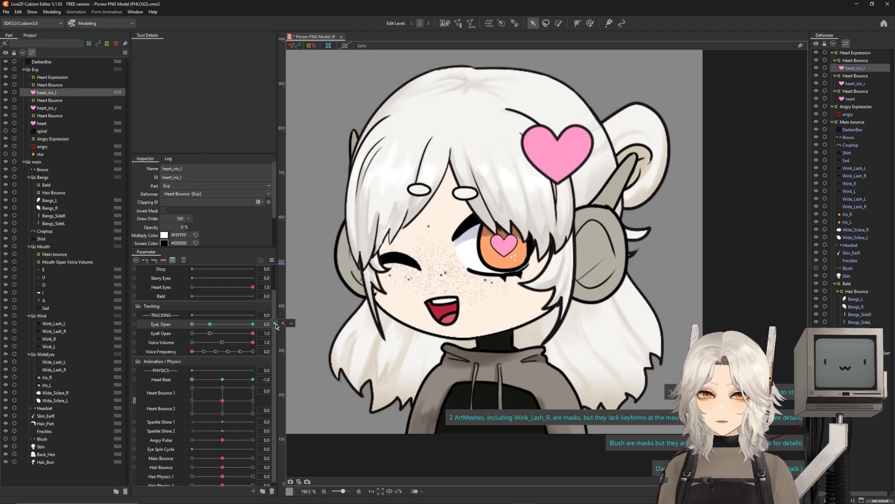
{"action": "left_click_drag", "start_coordinate": [200, 380], "coordinate": [223, 380]}
Key heart_iris_r on EyeR Open at 1.0 and 0.3, setting its opacity to 0% at 0.3 across the Heart Beat keys.
{"action": "left_click", "coordinate": [858, 83]}
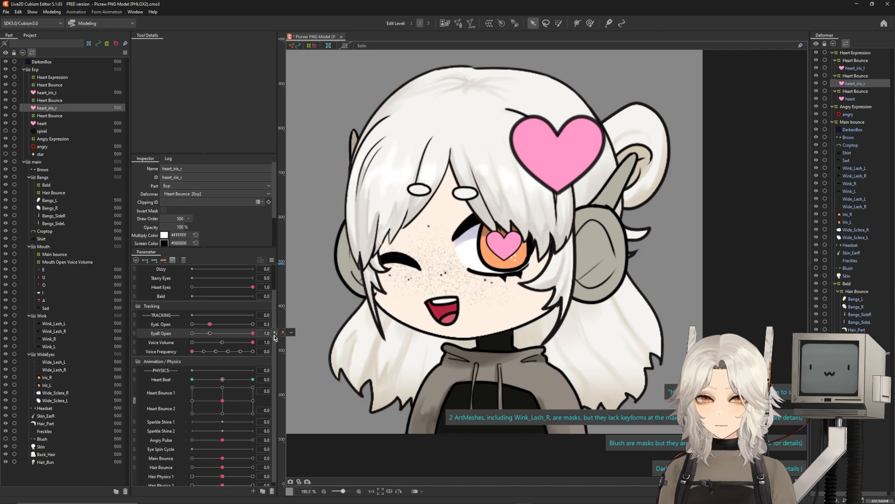
{"action": "left_click", "coordinate": [210, 333]}
{"action": "left_click", "coordinate": [252, 379]}
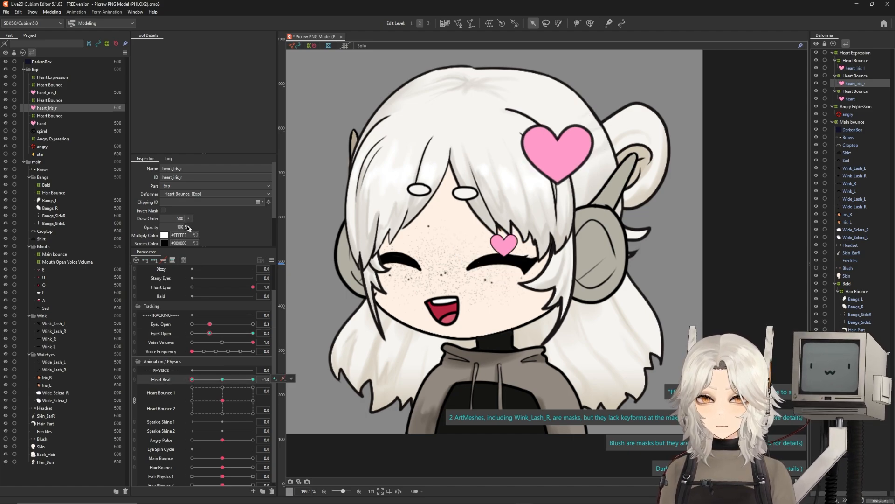
{"action": "left_click_drag", "start_coordinate": [180, 227], "coordinate": [133, 234]}
{"action": "left_click", "coordinate": [223, 379]}
Add an EyeR Open key at 0 for heart_iris_r, check it at Heart Beat 1.0, and reopen both eyes to 1.0.
{"action": "left_click", "coordinate": [192, 333]}
{"action": "left_click", "coordinate": [275, 333]}
{"action": "left_click", "coordinate": [253, 380]}
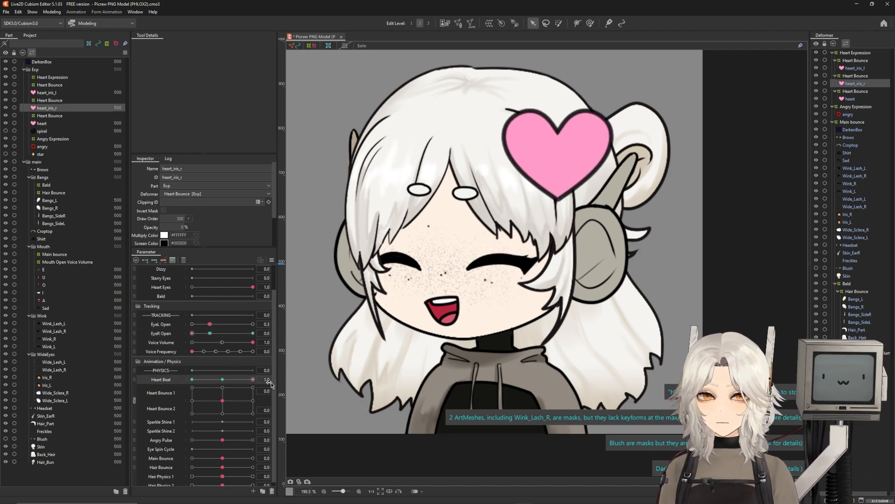
{"action": "left_click", "coordinate": [222, 379]}
{"action": "mouse_move", "coordinate": [292, 379]}
{"action": "left_click", "coordinate": [252, 333]}
{"action": "left_click", "coordinate": [253, 324]}
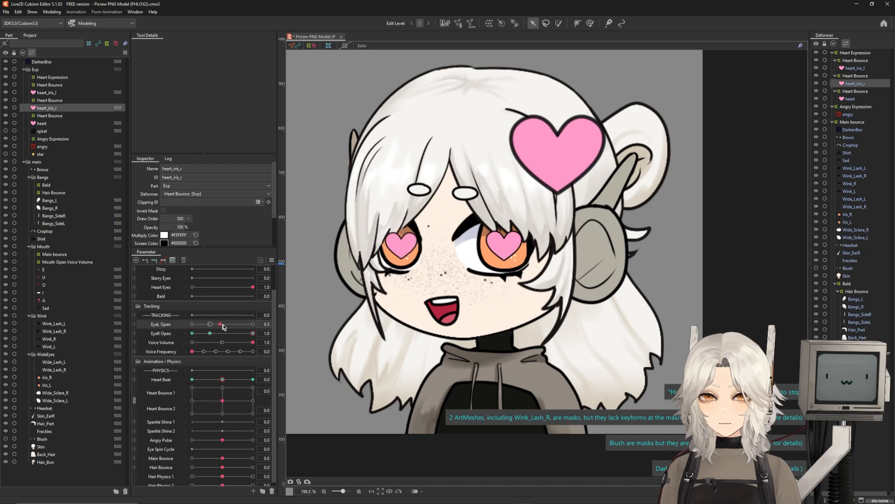
{"action": "left_click", "coordinate": [401, 245]}
{"action": "left_click", "coordinate": [854, 68]}
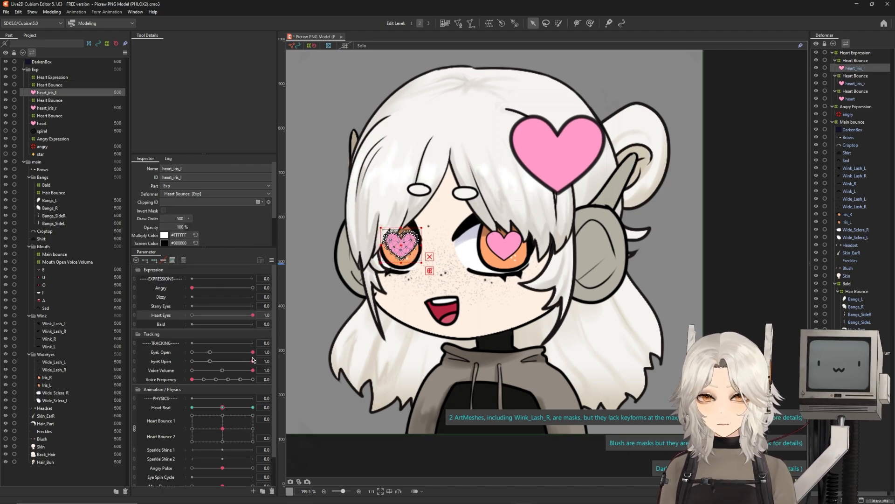
{"action": "left_click_drag", "start_coordinate": [253, 361], "coordinate": [212, 361]}
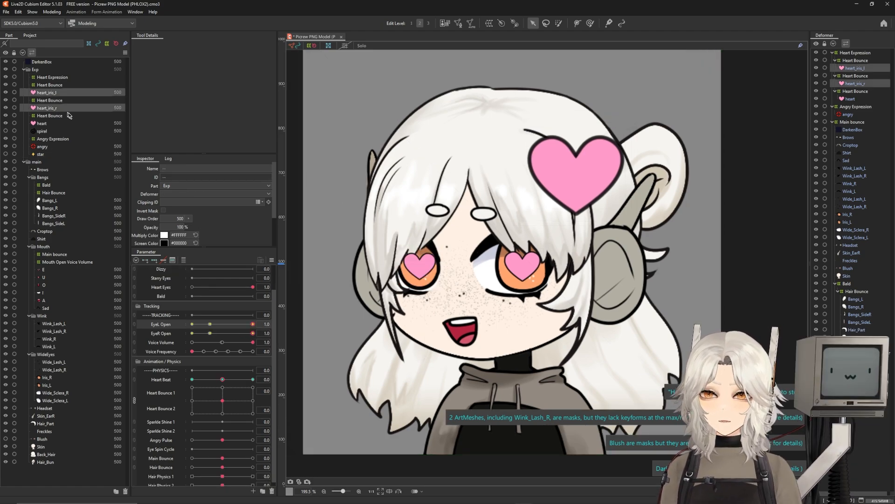
Move heart_iris_l and heart_iris_r together into the WideEyes part, directly above Iris_R.
{"action": "left_click", "coordinate": [63, 117]}
{"action": "left_click", "coordinate": [49, 107]}
{"action": "left_click", "coordinate": [55, 93], "text": "ctrl"}
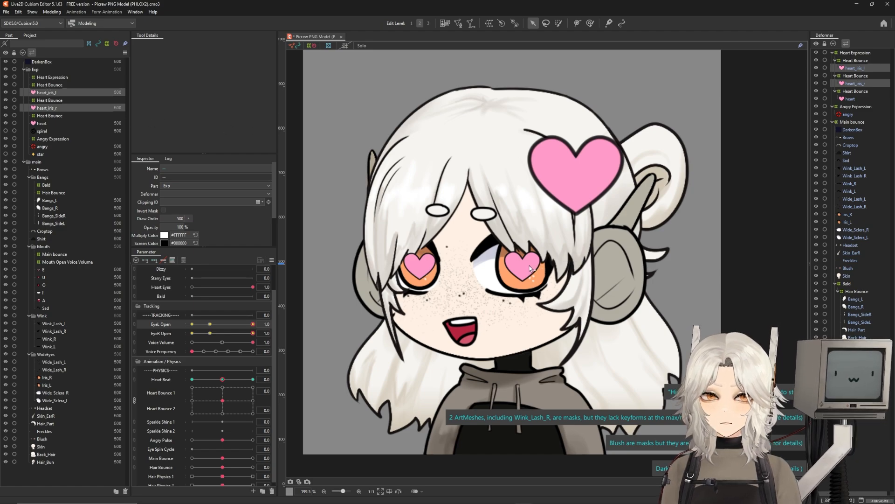
{"action": "scroll", "coordinate": [519, 268], "scroll_direction": "up", "scroll_amount": 5}
{"action": "scroll", "coordinate": [517, 287], "scroll_direction": "down", "scroll_amount": 5}
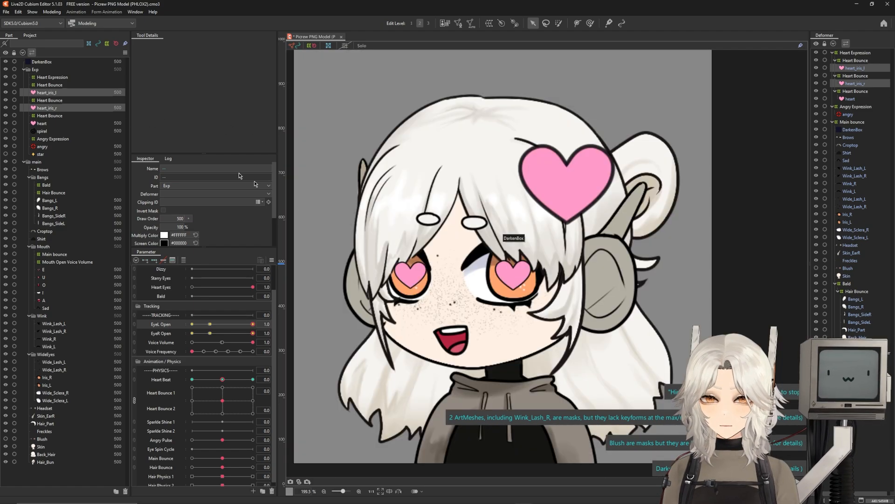
{"action": "left_click_drag", "start_coordinate": [51, 95], "coordinate": [58, 377]}
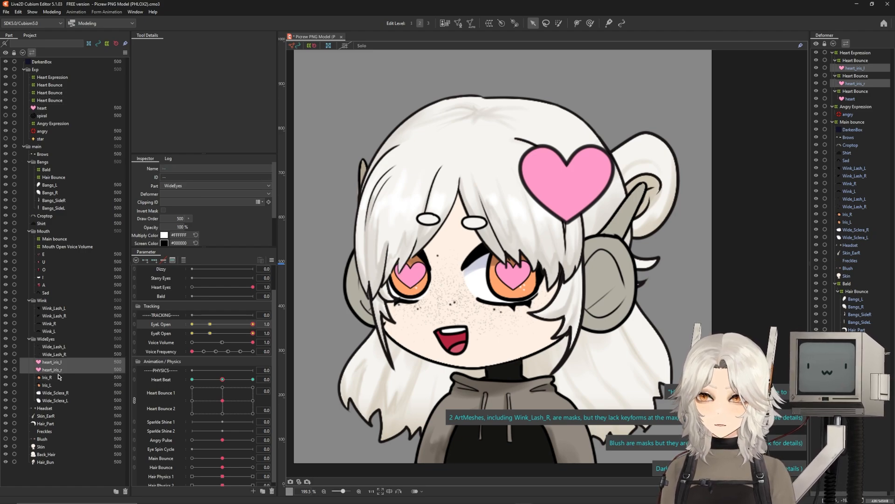
Reset all parameters to default values with Voice Volume at 1.0, and make the star artmesh visible and selected.
{"action": "left_click", "coordinate": [812, 128]}
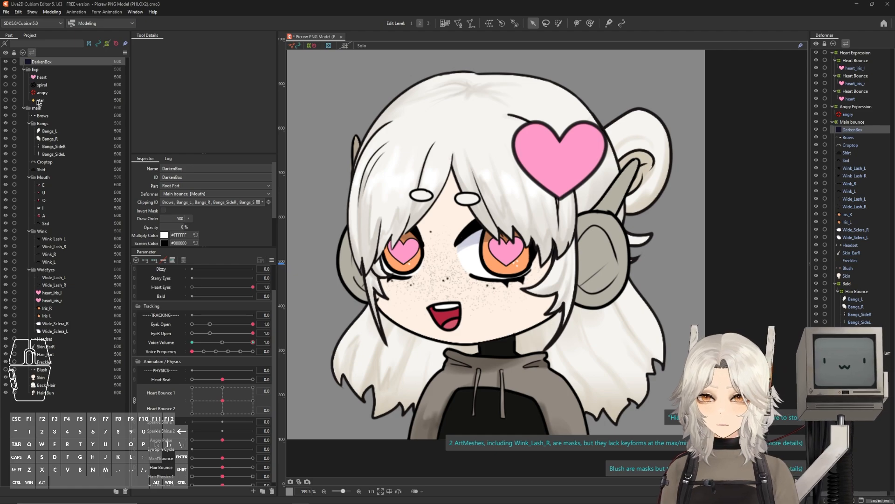
{"action": "left_click", "coordinate": [271, 260]}
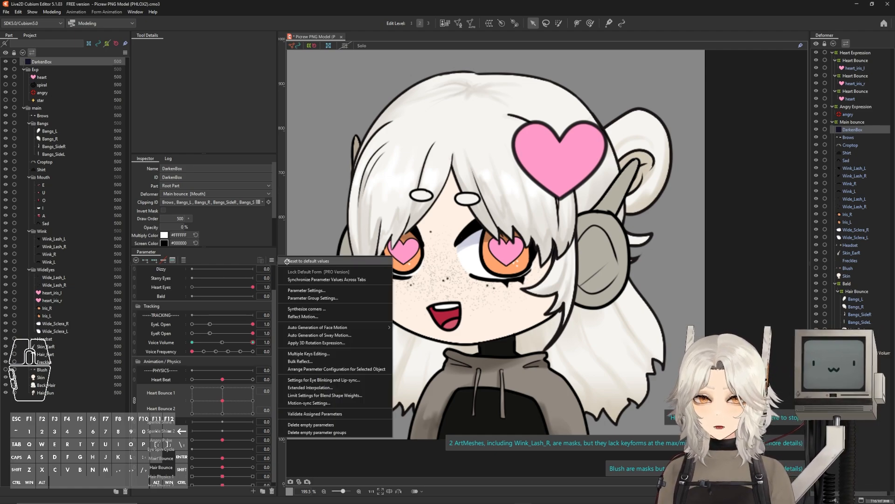
{"action": "left_click", "coordinate": [286, 262]}
{"action": "left_click", "coordinate": [253, 342]}
{"action": "left_click", "coordinate": [40, 100]}
{"action": "left_click", "coordinate": [6, 100]}
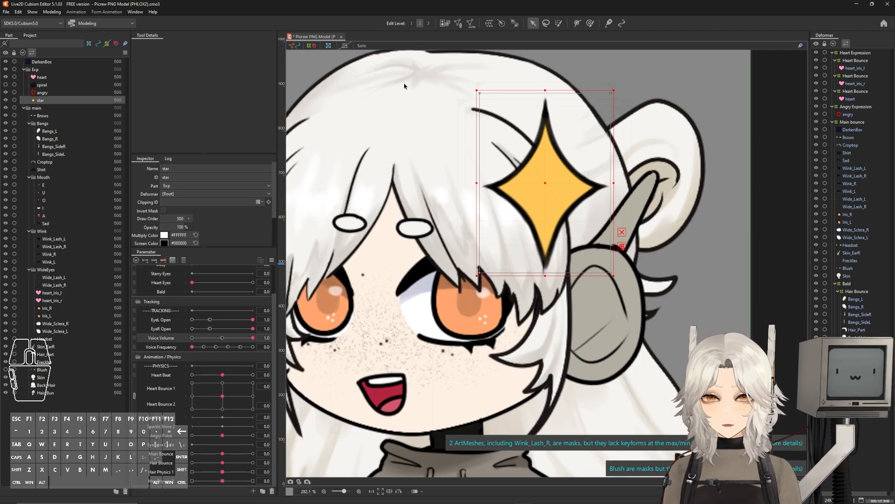
Generate the star's mesh automatically with the Deformation (Heavy) preset.
{"action": "left_click", "coordinate": [471, 23]}
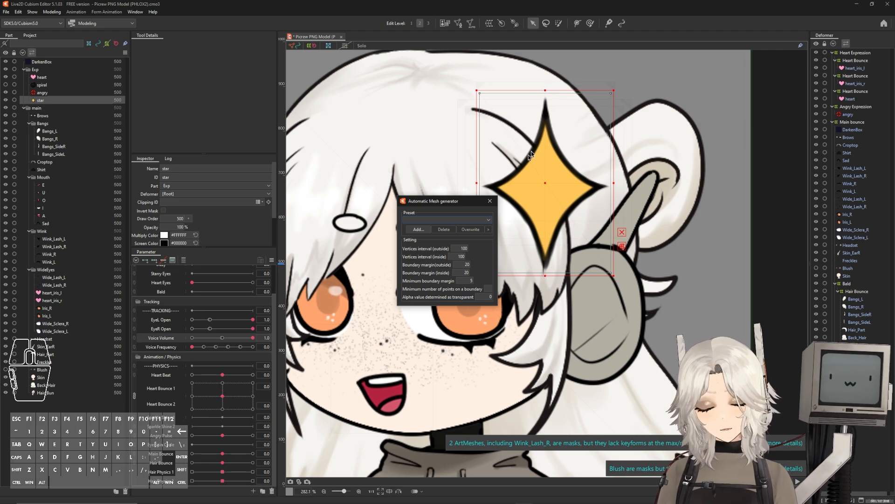
{"action": "left_click", "coordinate": [459, 220]}
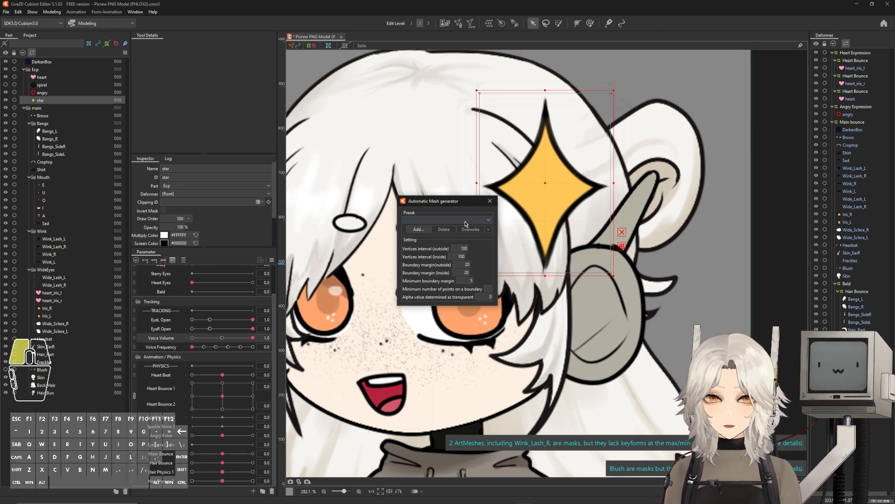
{"action": "left_click", "coordinate": [449, 244]}
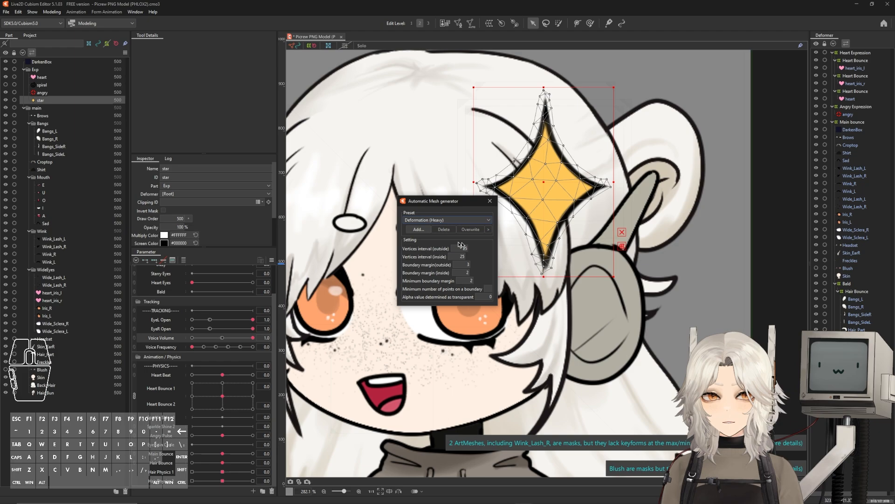
{"action": "left_click", "coordinate": [446, 222]}
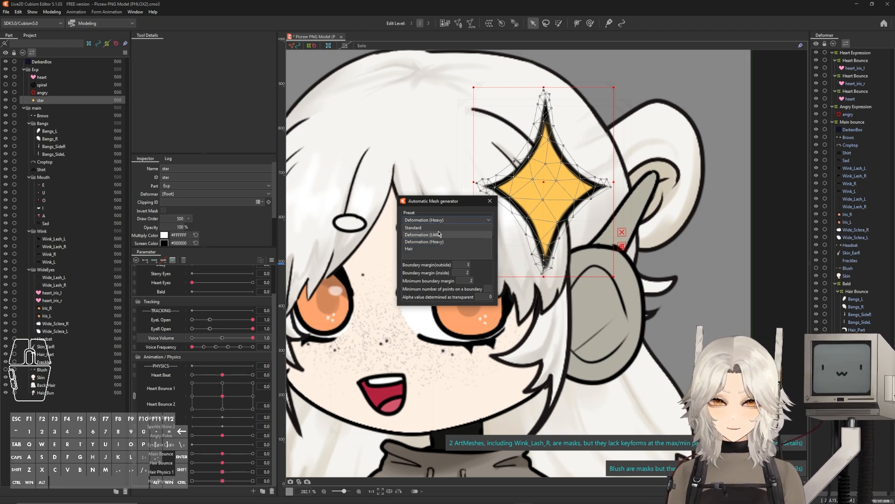
{"action": "left_click", "coordinate": [490, 202]}
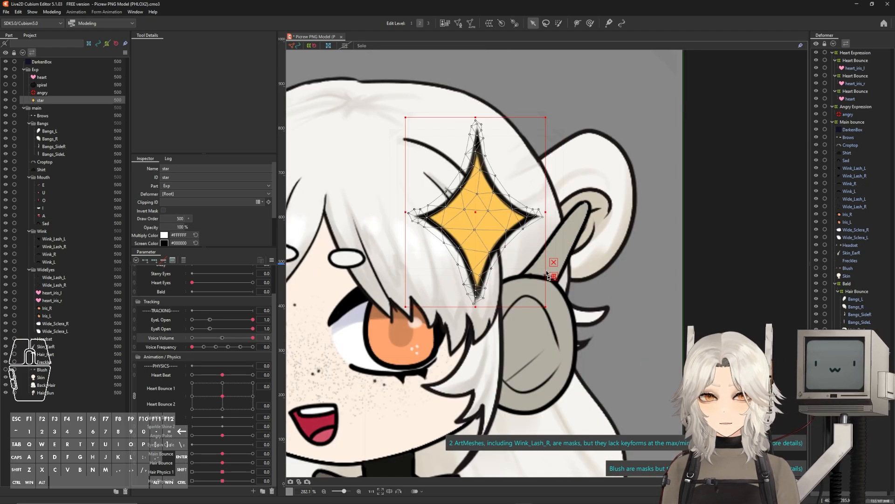
Open the star artmesh for manual mesh editing and erase all of its existing vertices.
{"action": "left_click", "coordinate": [458, 24]}
{"action": "mouse_move", "coordinate": [472, 146]}
{"action": "left_mouse_down"}
{"action": "mouse_move", "coordinate": [468, 165]}
{"action": "mouse_move", "coordinate": [491, 221]}
{"action": "mouse_move", "coordinate": [472, 250]}
{"action": "mouse_move", "coordinate": [474, 201]}
{"action": "mouse_move", "coordinate": [317, 154]}
{"action": "left_mouse_up"}
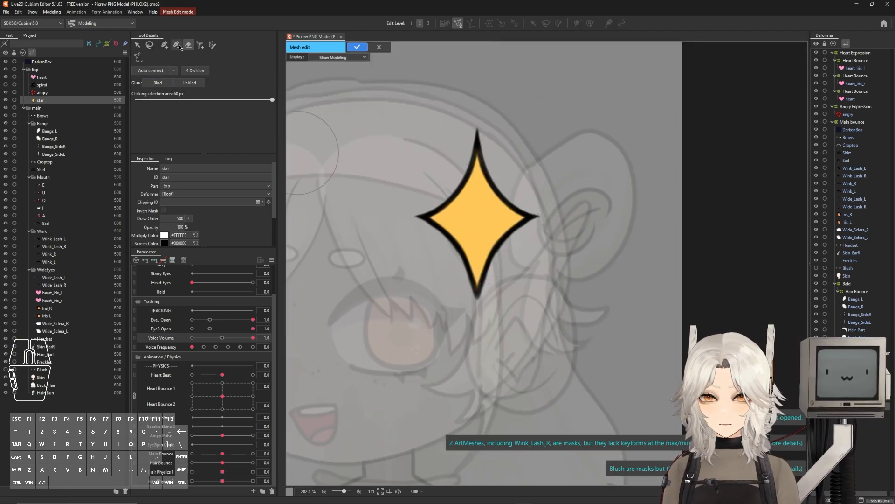
Place connected mesh vertices just outside the star's upper-left edge, from its left tip up towards its top tip.
{"action": "left_click", "coordinate": [164, 45]}
{"action": "scroll", "coordinate": [503, 212], "scroll_direction": "up", "scroll_amount": 3}
{"action": "scroll", "coordinate": [374, 241], "scroll_direction": "up", "scroll_amount": 2}
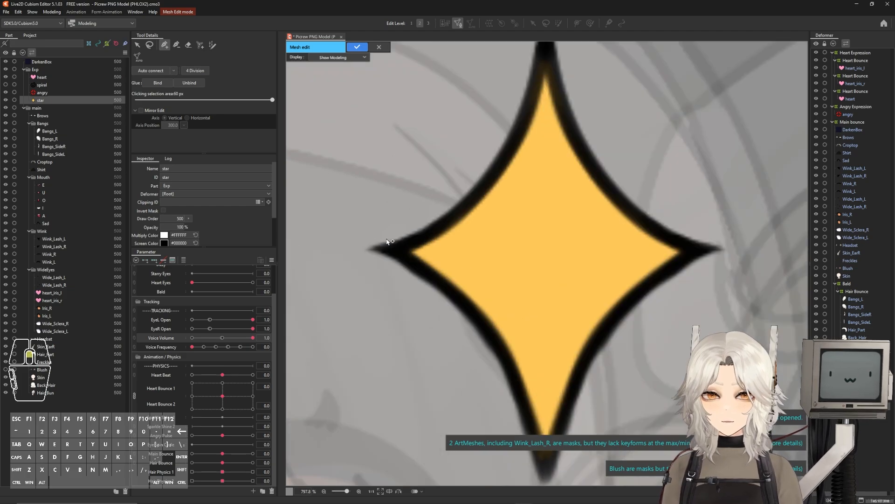
{"action": "left_click", "coordinate": [395, 232]}
{"action": "left_click", "coordinate": [435, 209]}
{"action": "left_click", "coordinate": [472, 179]}
{"action": "scroll", "coordinate": [512, 93], "scroll_direction": "up", "scroll_amount": 1}
{"action": "left_click_drag", "start_coordinate": [424, 250], "coordinate": [434, 257]}
{"action": "left_click", "coordinate": [450, 217]}
{"action": "left_click", "coordinate": [467, 145]}
{"action": "left_click", "coordinate": [476, 101]}
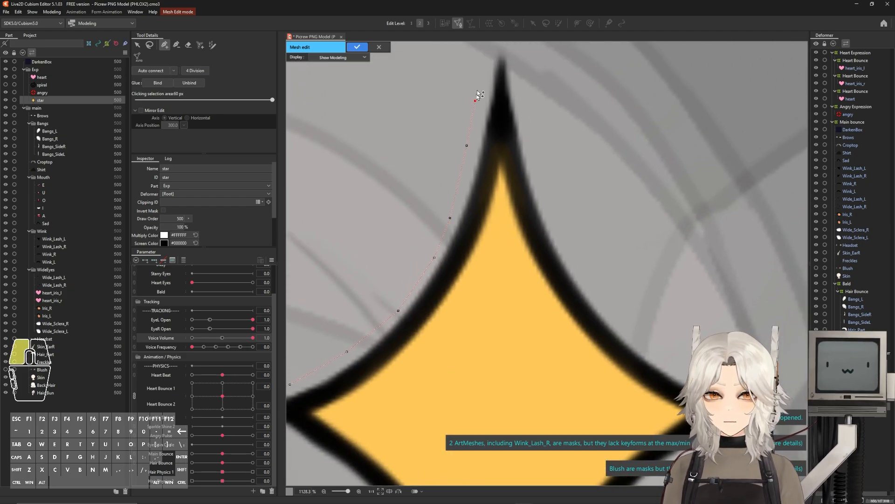
Continue the mesh outline around the star's top tip and down its upper-right edge to the right tip.
{"action": "left_click_drag", "start_coordinate": [478, 91], "coordinate": [435, 180]}
{"action": "left_click", "coordinate": [457, 110]}
{"action": "left_click", "coordinate": [479, 165]}
{"action": "left_click", "coordinate": [490, 215]}
{"action": "left_click", "coordinate": [498, 262]}
{"action": "left_click", "coordinate": [516, 318]}
{"action": "left_click", "coordinate": [551, 375]}
{"action": "left_click_drag", "start_coordinate": [566, 389], "coordinate": [461, 265]}
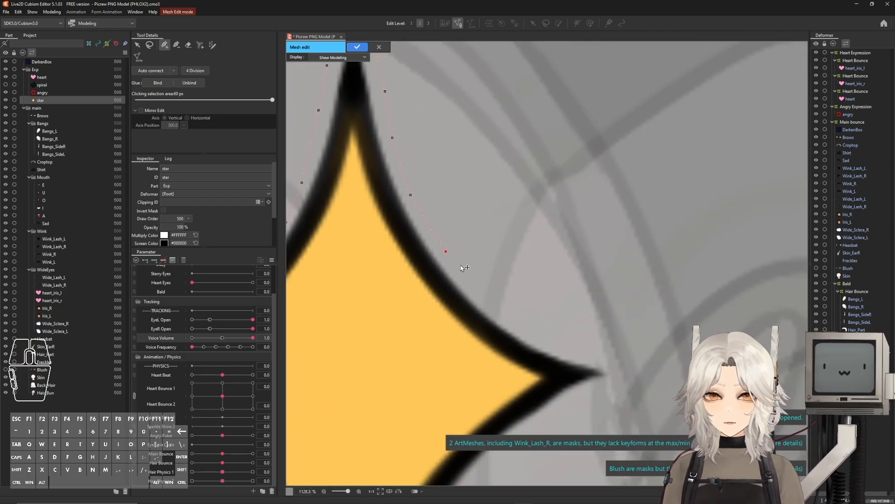
{"action": "left_click_drag", "start_coordinate": [648, 370], "coordinate": [632, 215]}
Continue the mesh outline from the star's right tip along its lower-right edge to the bottom tip.
{"action": "left_click", "coordinate": [652, 219]}
{"action": "left_click", "coordinate": [561, 251]}
{"action": "left_click", "coordinate": [492, 301]}
{"action": "left_click", "coordinate": [454, 335]}
{"action": "left_click_drag", "start_coordinate": [440, 336], "coordinate": [584, 176]}
{"action": "left_click", "coordinate": [569, 217]}
{"action": "left_click", "coordinate": [543, 258]}
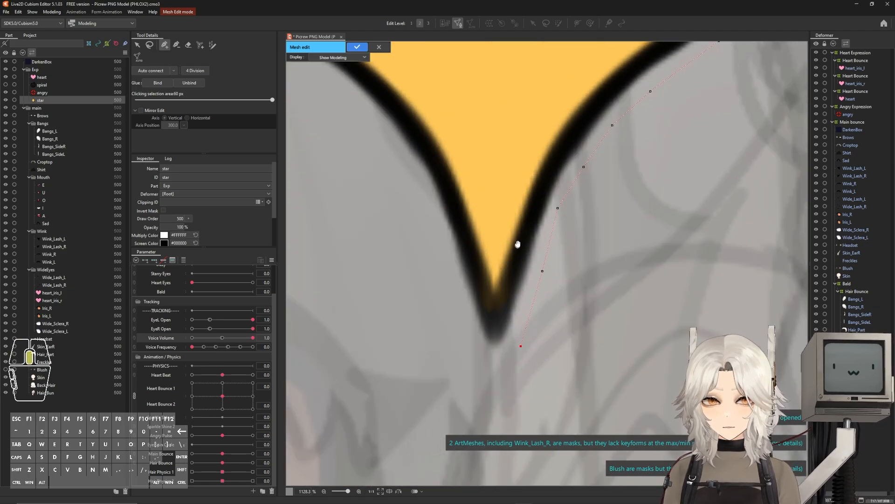
{"action": "left_click_drag", "start_coordinate": [518, 244], "coordinate": [539, 183]}
Carry the mesh outline around the bottom tip and up the lower-left edge, closing it at the star's left tip.
{"action": "left_click", "coordinate": [522, 327]}
{"action": "left_click_drag", "start_coordinate": [463, 182], "coordinate": [534, 332]}
{"action": "left_click", "coordinate": [473, 251]}
{"action": "left_click", "coordinate": [399, 200]}
{"action": "left_click_drag", "start_coordinate": [399, 200], "coordinate": [509, 249]}
{"action": "left_click", "coordinate": [422, 198]}
{"action": "left_click", "coordinate": [399, 198]}
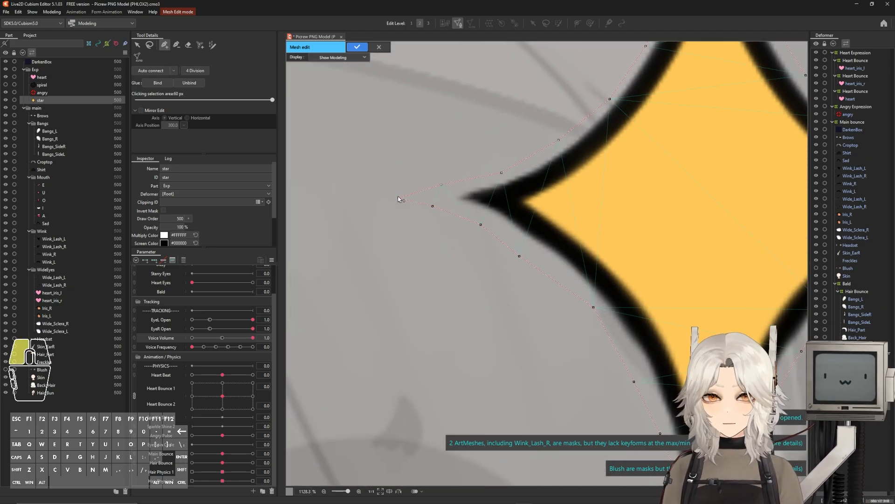
Place inner mesh vertices inside the star's gold fill along its upper edges, from the left tip over the top to the right tip.
{"action": "left_click_drag", "start_coordinate": [504, 200], "coordinate": [420, 210]}
{"action": "left_click", "coordinate": [465, 212]}
{"action": "left_click", "coordinate": [538, 183]}
{"action": "left_click", "coordinate": [570, 147]}
{"action": "left_click", "coordinate": [606, 100]}
{"action": "left_click_drag", "start_coordinate": [606, 100], "coordinate": [517, 196]}
{"action": "left_click", "coordinate": [530, 146]}
{"action": "left_click", "coordinate": [539, 114]}
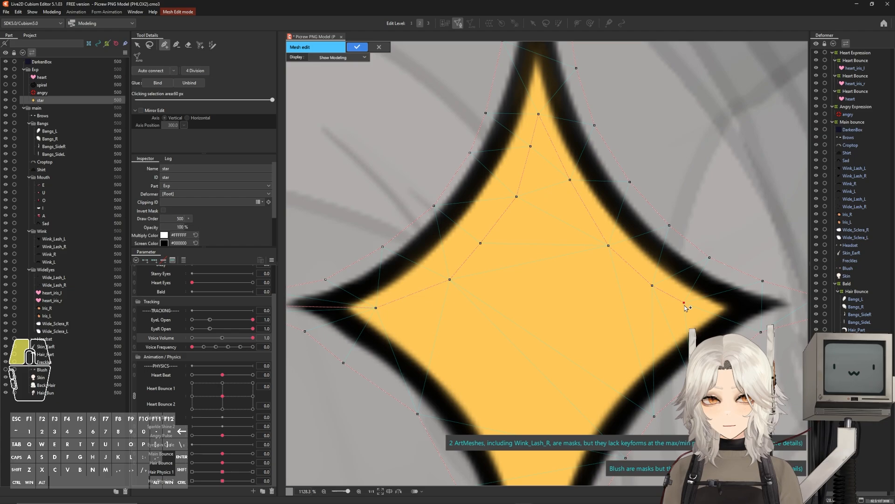
{"action": "left_click_drag", "start_coordinate": [685, 306], "coordinate": [523, 248]}
Add inner mesh vertices along the star's lower edges from the right side around the bottom to the left, plus one at the centre.
{"action": "left_click", "coordinate": [467, 307]}
{"action": "left_click_drag", "start_coordinate": [468, 307], "coordinate": [537, 197]}
{"action": "left_click", "coordinate": [498, 252]}
{"action": "left_click", "coordinate": [469, 316]}
{"action": "left_click", "coordinate": [443, 380]}
{"action": "left_click", "coordinate": [433, 293]}
{"action": "left_click", "coordinate": [385, 238]}
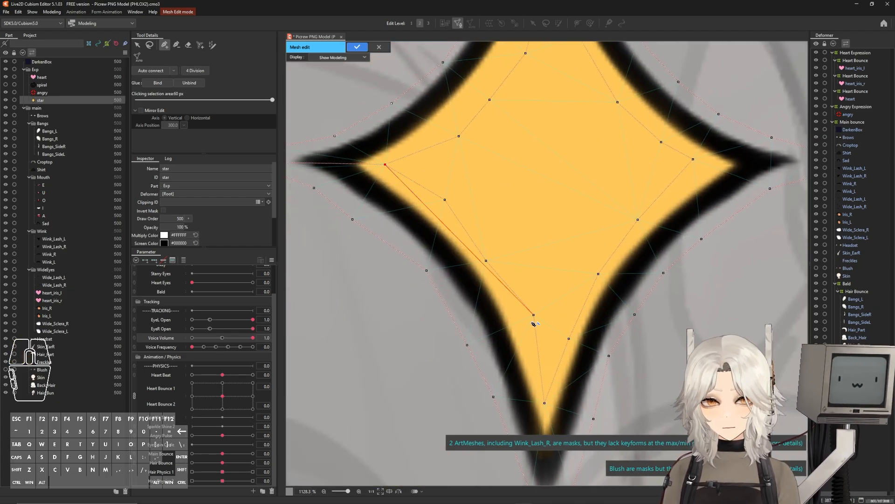
{"action": "left_click_drag", "start_coordinate": [534, 315], "coordinate": [518, 317]}
{"action": "left_click", "coordinate": [552, 174]}
Auto-connect the star's mesh vertices, erase the excess connections outside its outline, and apply the mesh.
{"action": "scroll", "coordinate": [553, 175], "scroll_direction": "down", "scroll_amount": 3}
{"action": "left_click_drag", "start_coordinate": [581, 152], "coordinate": [504, 190]}
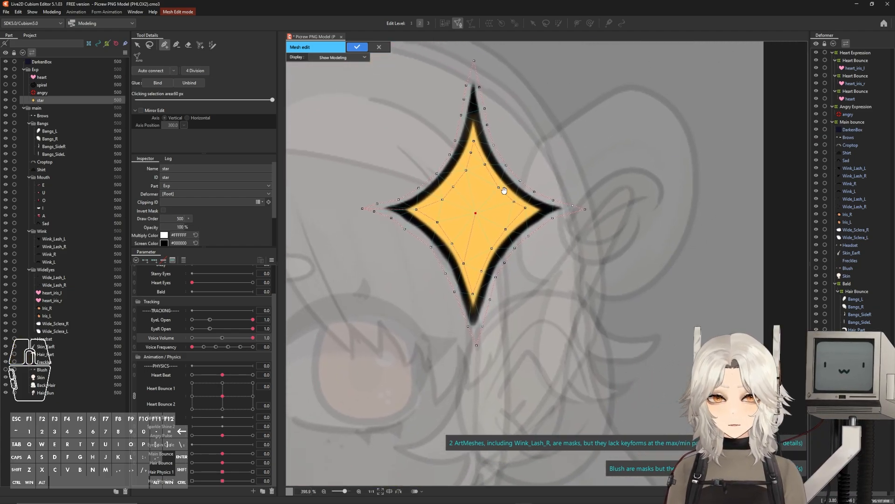
{"action": "left_click", "coordinate": [150, 71]}
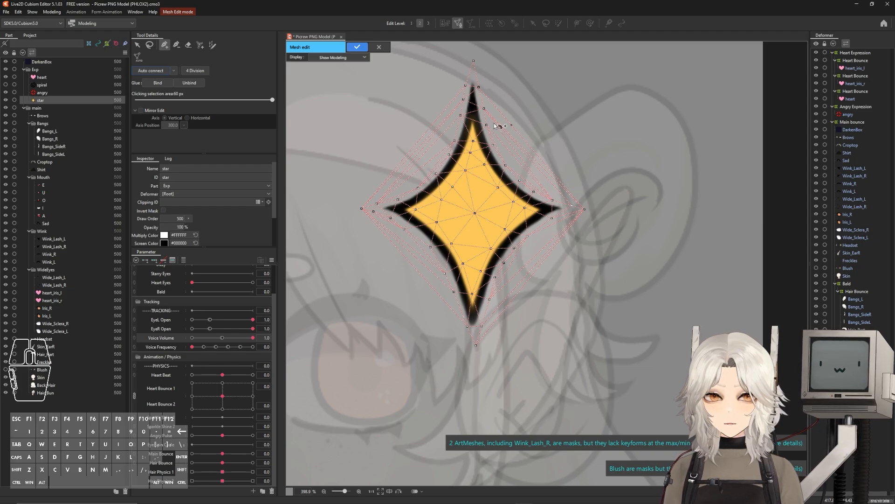
{"action": "left_click", "coordinate": [188, 44]}
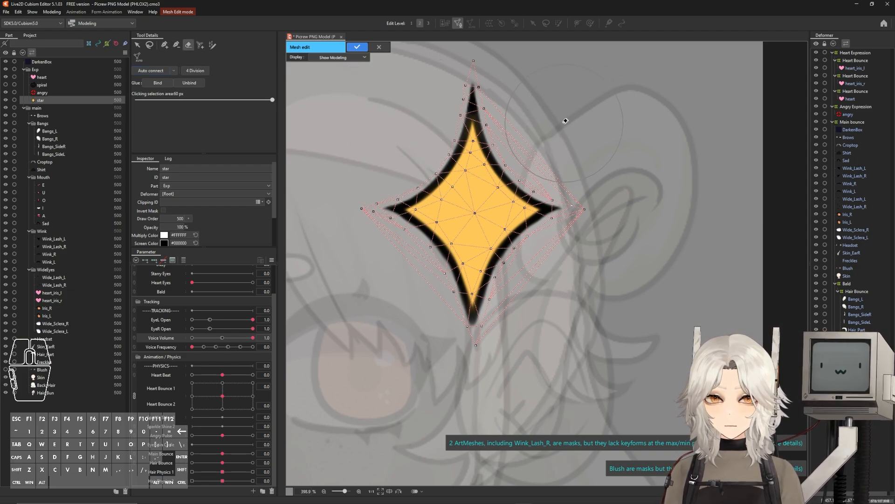
{"action": "left_click", "coordinate": [556, 125]}
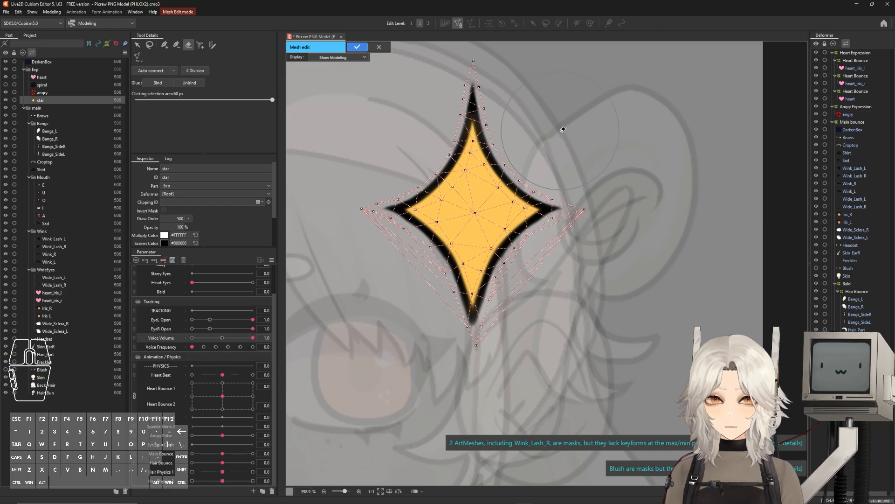
{"action": "left_click_drag", "start_coordinate": [563, 132], "coordinate": [564, 224]}
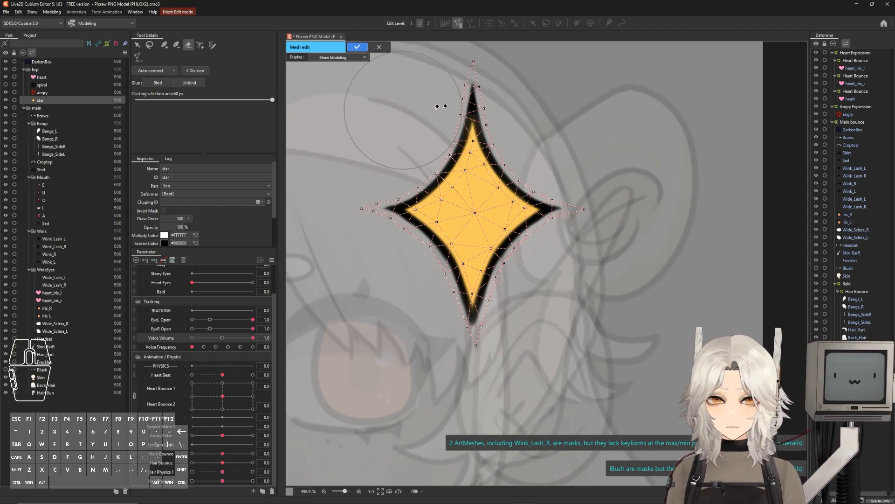
{"action": "scroll", "coordinate": [513, 186], "scroll_direction": "down", "scroll_amount": 2}
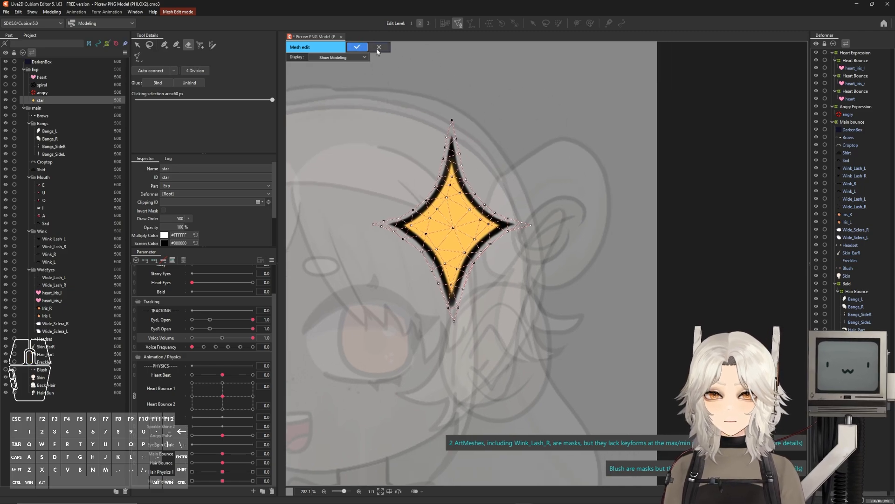
{"action": "left_click", "coordinate": [358, 48]}
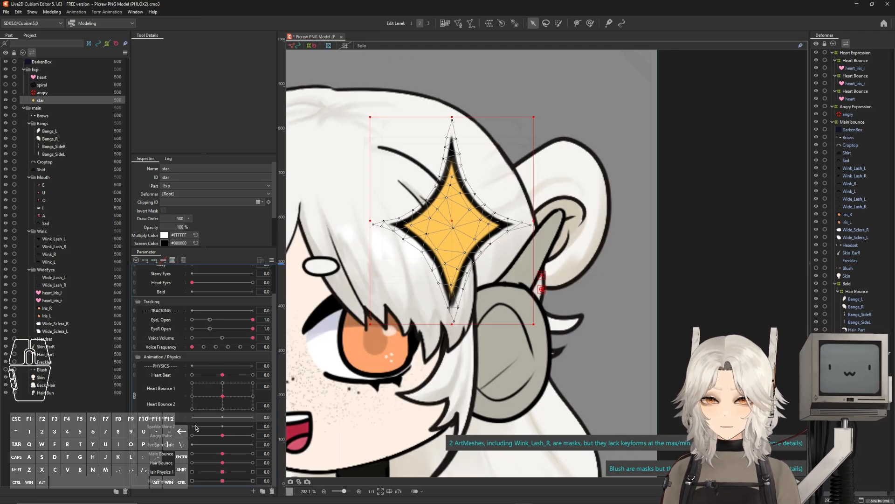
Add three keyforms for the star on the parameter below Heart Bounce 2 and stretch its side tips outward at value 1.0.
{"action": "left_click", "coordinate": [154, 259]}
{"action": "left_click", "coordinate": [253, 417]}
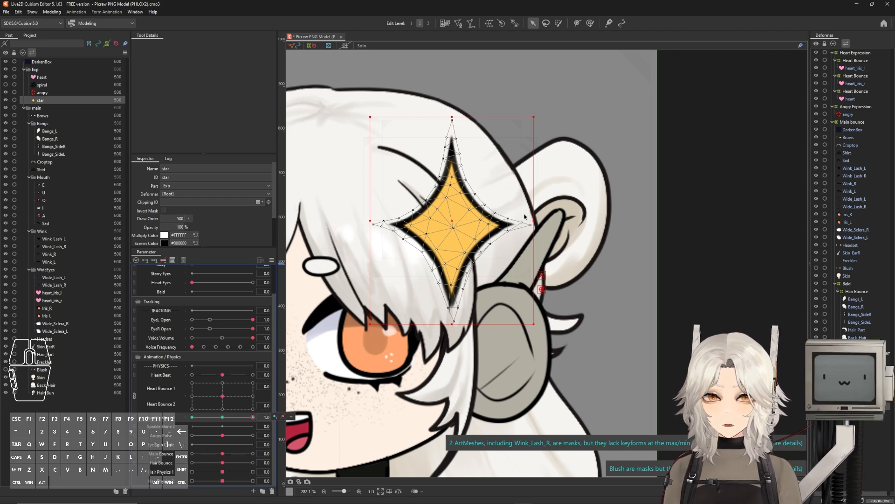
{"action": "left_click", "coordinate": [559, 27]}
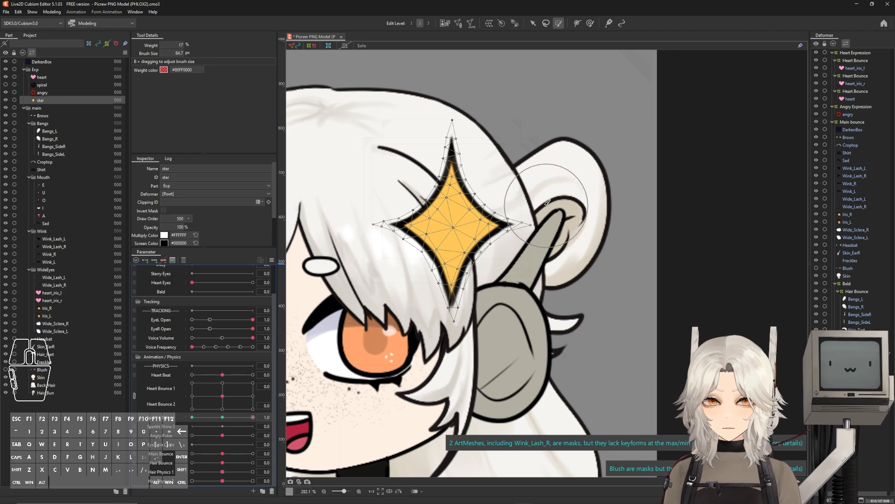
{"action": "mouse_move", "coordinate": [551, 216]}
{"action": "left_mouse_down"}
{"action": "mouse_move", "coordinate": [533, 234]}
{"action": "mouse_move", "coordinate": [547, 218]}
{"action": "mouse_move", "coordinate": [521, 209]}
{"action": "mouse_move", "coordinate": [514, 237]}
{"action": "mouse_move", "coordinate": [541, 235]}
{"action": "mouse_move", "coordinate": [534, 212]}
{"action": "mouse_move", "coordinate": [517, 225]}
{"action": "left_mouse_up"}
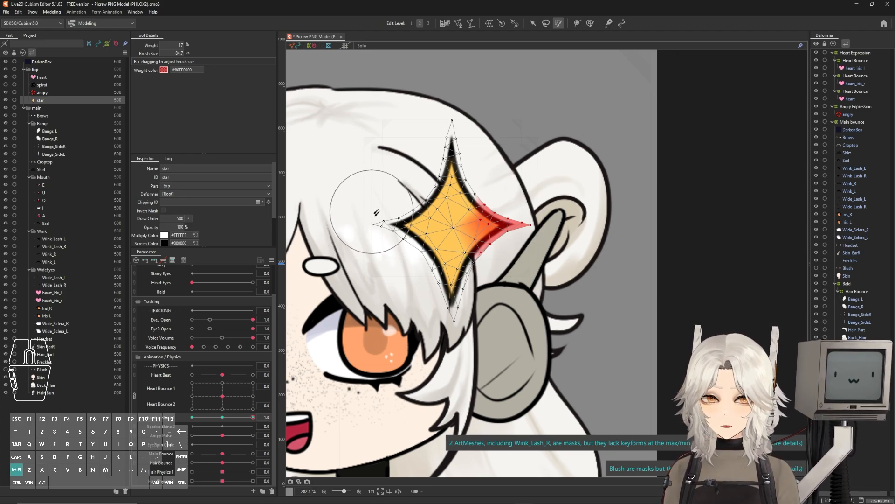
{"action": "mouse_move", "coordinate": [369, 211]}
{"action": "left_mouse_down"}
{"action": "mouse_move", "coordinate": [381, 233]}
{"action": "mouse_move", "coordinate": [393, 229]}
{"action": "mouse_move", "coordinate": [394, 213]}
{"action": "mouse_move", "coordinate": [385, 209]}
{"action": "mouse_move", "coordinate": [383, 223]}
{"action": "mouse_move", "coordinate": [395, 223]}
{"action": "mouse_move", "coordinate": [387, 206]}
{"action": "mouse_move", "coordinate": [420, 235]}
{"action": "left_mouse_up"}
{"action": "key", "text": "v"}
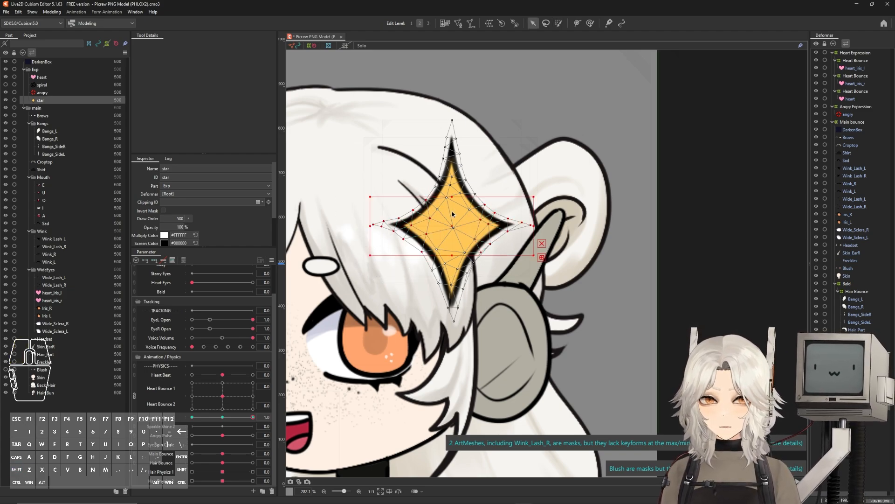
{"action": "left_click_drag", "start_coordinate": [535, 226], "coordinate": [548, 225]}
Select the star's upper and lower tips with the brush selection and pull them in toward the centre.
{"action": "left_click", "coordinate": [558, 23]}
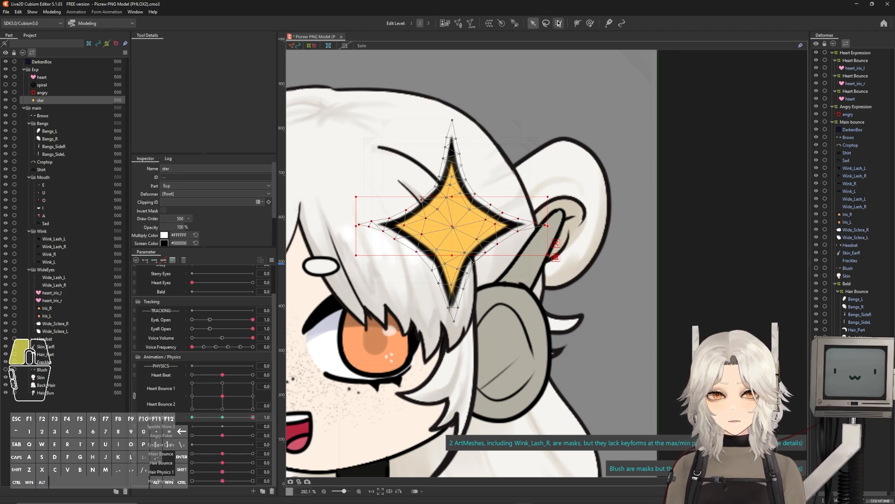
{"action": "mouse_move", "coordinate": [464, 123]}
{"action": "left_mouse_down"}
{"action": "mouse_move", "coordinate": [441, 131]}
{"action": "mouse_move", "coordinate": [428, 148]}
{"action": "mouse_move", "coordinate": [462, 140]}
{"action": "left_mouse_up"}
{"action": "mouse_move", "coordinate": [464, 306]}
{"action": "left_mouse_down"}
{"action": "mouse_move", "coordinate": [440, 319]}
{"action": "mouse_move", "coordinate": [428, 307]}
{"action": "mouse_move", "coordinate": [455, 296]}
{"action": "left_mouse_up"}
{"action": "key", "text": "a"}
{"action": "left_click_drag", "start_coordinate": [466, 120], "coordinate": [455, 129]}
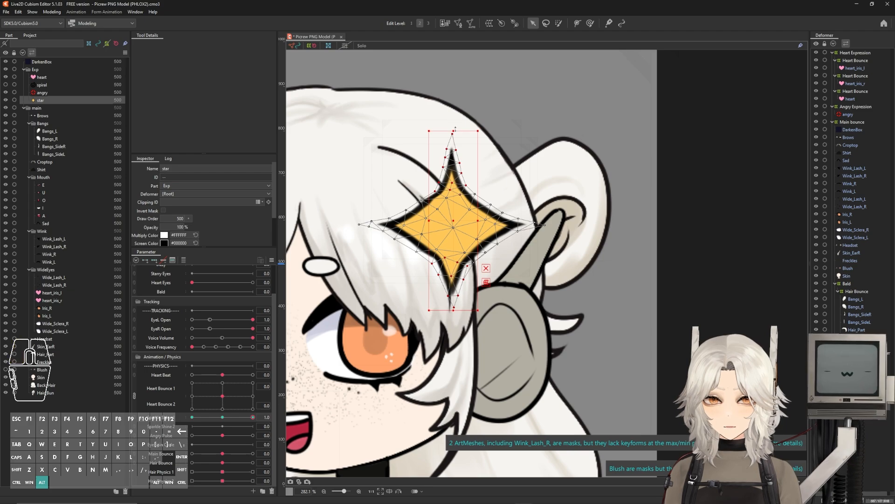
Reshape the star's curved edges at the 1.0 keyform with the deform brush.
{"action": "left_click", "coordinate": [590, 23]}
{"action": "key", "text": "b"}
{"action": "left_click_drag", "start_coordinate": [554, 339], "coordinate": [508, 301]}
{"action": "left_click_drag", "start_coordinate": [406, 176], "coordinate": [408, 180]}
{"action": "left_click_drag", "start_coordinate": [428, 214], "coordinate": [423, 200]}
Nudge individual mesh vertices on the star's upper half to smooth its outline at the 1.0 keyform.
{"action": "scroll", "coordinate": [434, 180], "scroll_direction": "up", "scroll_amount": 2}
{"action": "key", "text": "Escape"}
{"action": "scroll", "coordinate": [452, 214], "scroll_direction": "up", "scroll_amount": 2}
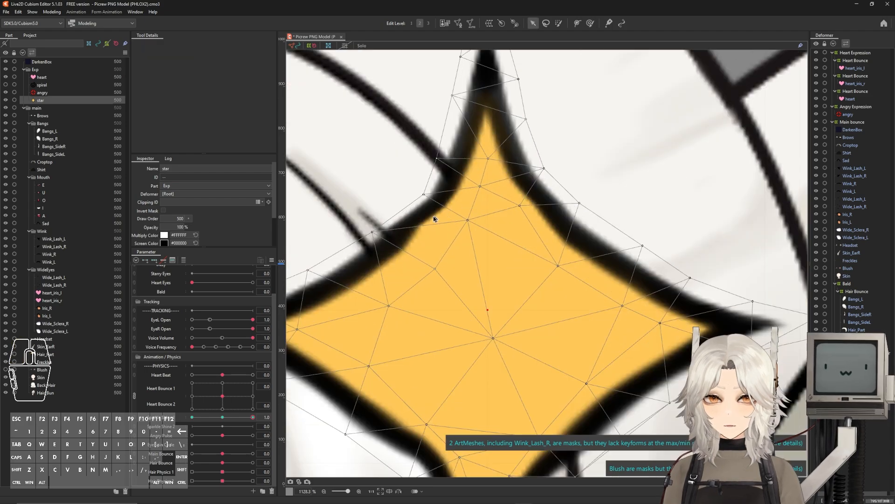
{"action": "left_click_drag", "start_coordinate": [437, 272], "coordinate": [436, 275]}
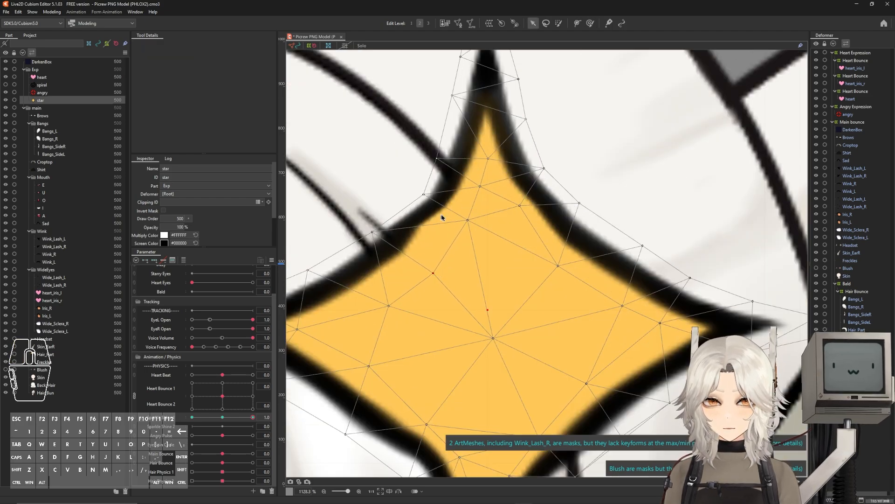
{"action": "left_click_drag", "start_coordinate": [468, 223], "coordinate": [469, 235]}
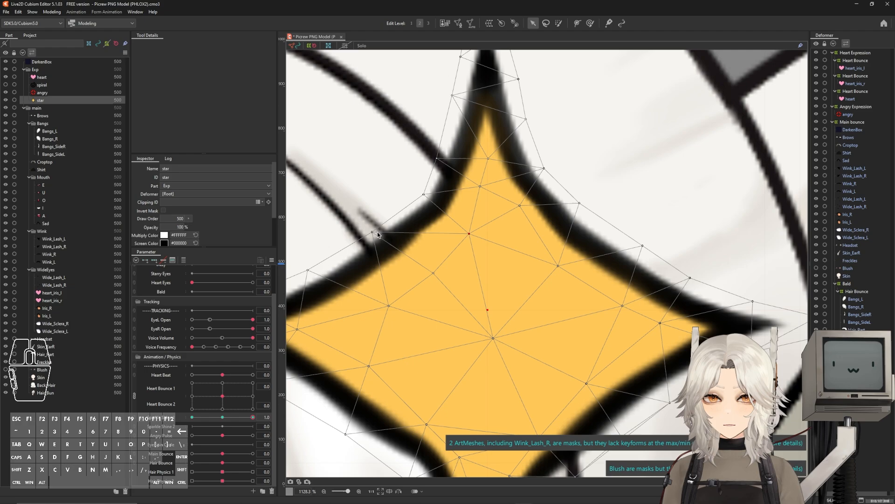
{"action": "left_click_drag", "start_coordinate": [378, 232], "coordinate": [379, 235]}
{"action": "scroll", "coordinate": [478, 232], "scroll_direction": "down", "scroll_amount": 2}
{"action": "left_click_drag", "start_coordinate": [535, 214], "coordinate": [476, 214]}
{"action": "left_click_drag", "start_coordinate": [524, 240], "coordinate": [520, 244]}
Nudge mesh vertices along the star's lower edges to even out the outline at the 1.0 keyform.
{"action": "scroll", "coordinate": [524, 193], "scroll_direction": "down", "scroll_amount": 3}
{"action": "left_click_drag", "start_coordinate": [524, 194], "coordinate": [497, 179]}
{"action": "scroll", "coordinate": [466, 243], "scroll_direction": "up", "scroll_amount": 3}
{"action": "left_click_drag", "start_coordinate": [423, 258], "coordinate": [417, 258]}
{"action": "left_click_drag", "start_coordinate": [399, 235], "coordinate": [399, 232]}
{"action": "left_click_drag", "start_coordinate": [386, 275], "coordinate": [375, 271]}
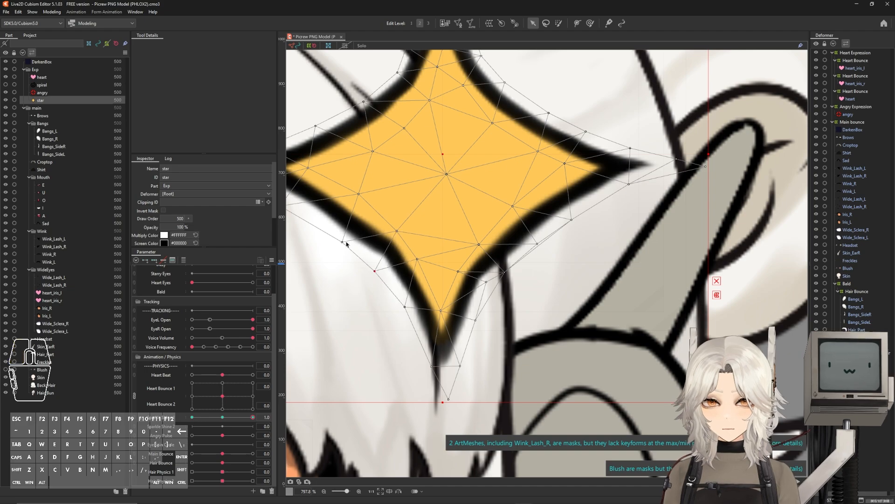
{"action": "left_click_drag", "start_coordinate": [342, 241], "coordinate": [346, 237]}
{"action": "left_click_drag", "start_coordinate": [399, 233], "coordinate": [397, 230]}
{"action": "left_click_drag", "start_coordinate": [459, 272], "coordinate": [488, 284]}
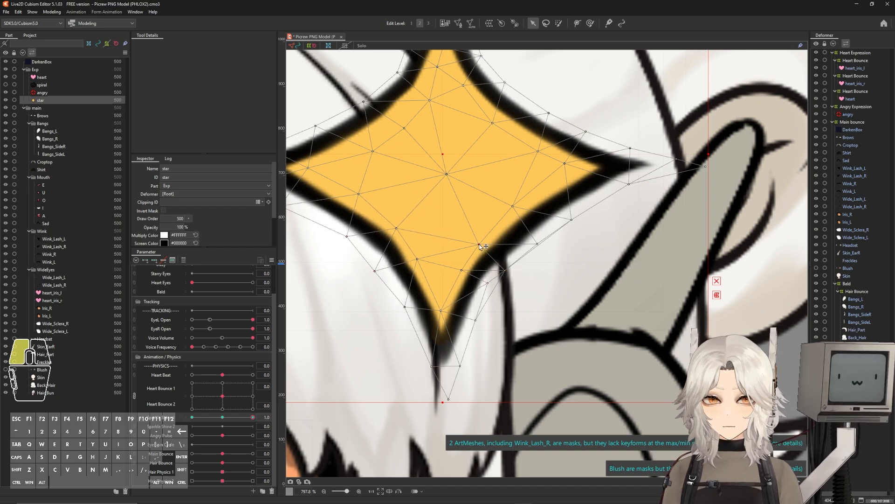
Set the star's parameter to -1.0 and pull both brush-selected side tips in toward the centre.
{"action": "scroll", "coordinate": [480, 246], "scroll_direction": "down", "scroll_amount": 3}
{"action": "left_click_drag", "start_coordinate": [253, 417], "coordinate": [189, 419]}
{"action": "key", "text": "b"}
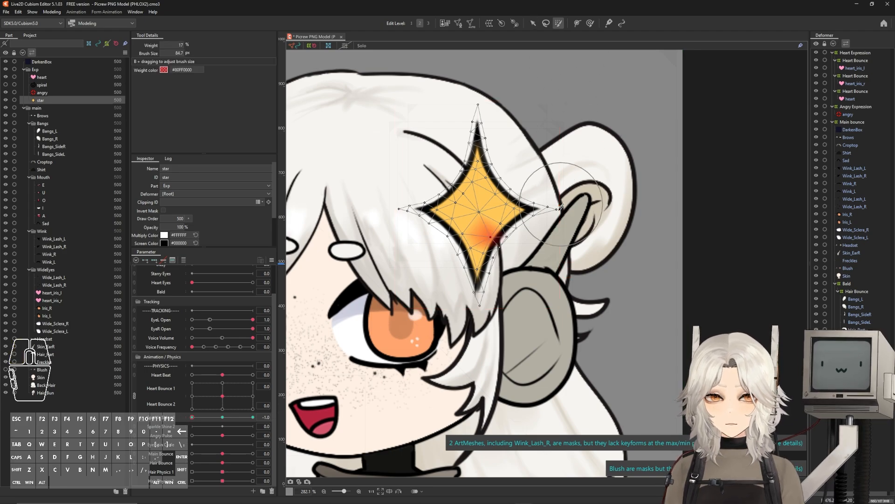
{"action": "mouse_move", "coordinate": [574, 205]}
{"action": "left_mouse_down"}
{"action": "mouse_move", "coordinate": [542, 214]}
{"action": "mouse_move", "coordinate": [548, 195]}
{"action": "mouse_move", "coordinate": [534, 194]}
{"action": "left_mouse_up"}
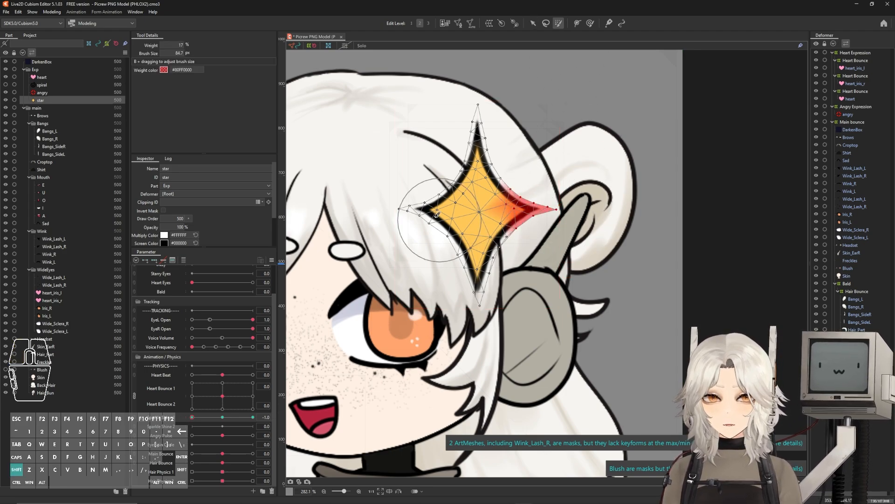
{"action": "left_click_drag", "start_coordinate": [440, 219], "coordinate": [401, 205]}
{"action": "key", "text": "b"}
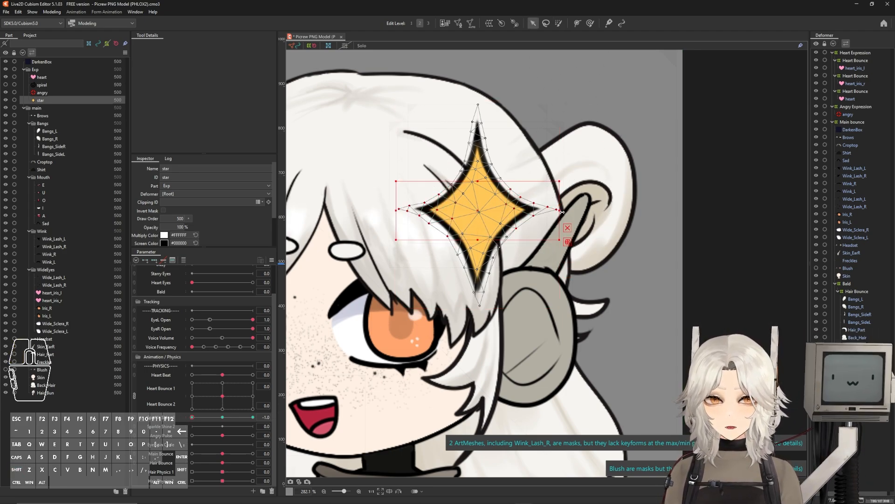
{"action": "left_click_drag", "start_coordinate": [562, 212], "coordinate": [547, 213]}
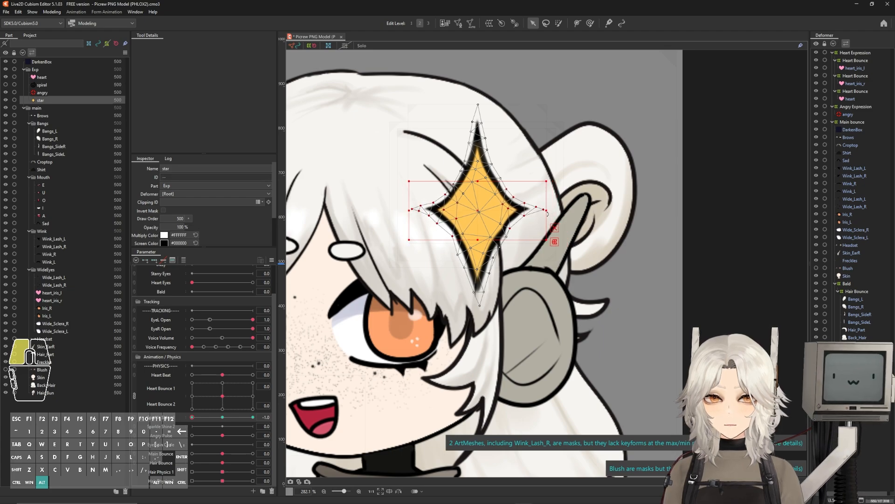
Move the mesh vertices on the star's lower-right edge slightly inward at the -1.0 keyform.
{"action": "scroll", "coordinate": [518, 227], "scroll_direction": "up", "scroll_amount": 5}
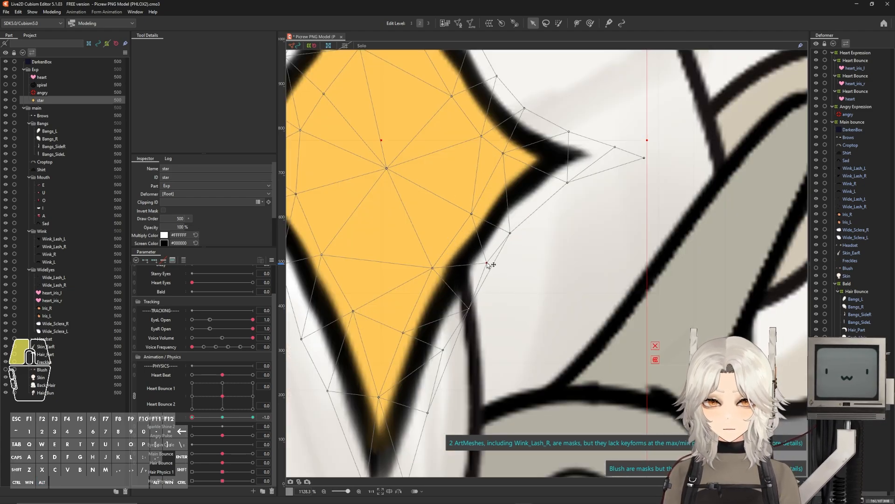
{"action": "left_click_drag", "start_coordinate": [433, 268], "coordinate": [432, 267]}
{"action": "left_click_drag", "start_coordinate": [469, 309], "coordinate": [464, 307]}
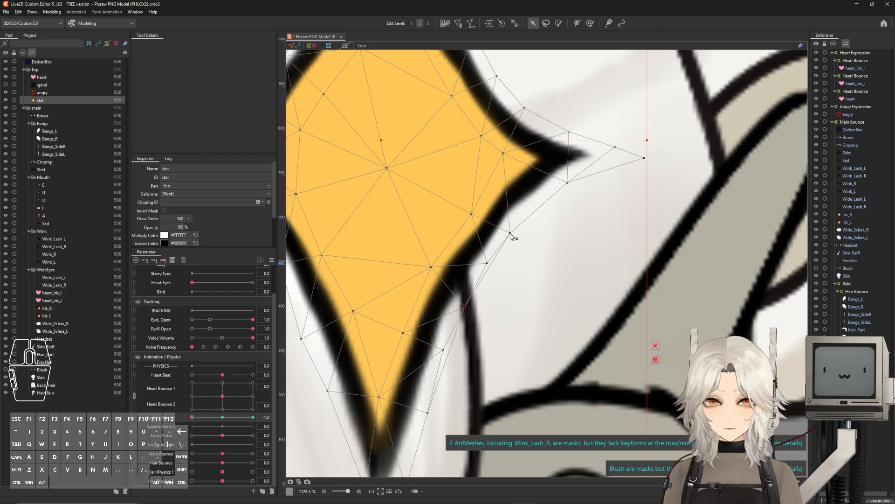
{"action": "left_click_drag", "start_coordinate": [511, 233], "coordinate": [465, 211]}
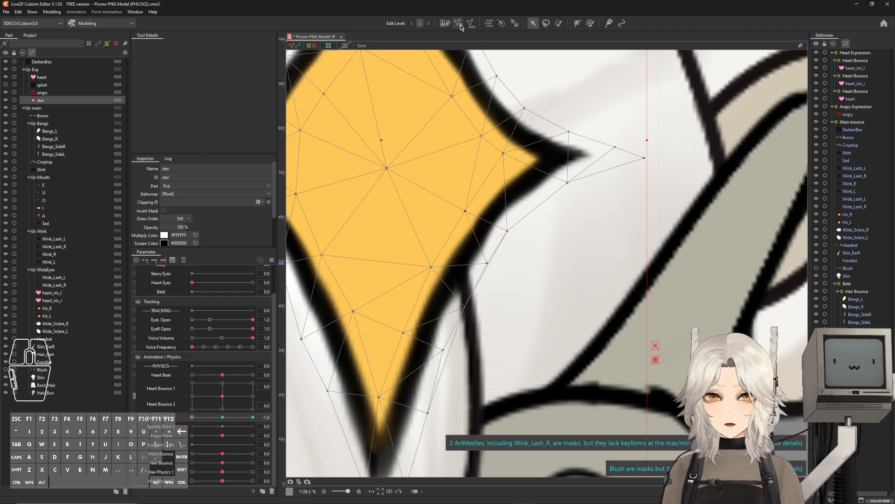
Reopen the star's mesh with the eraser, check the connections beside its lower-right edge, and apply the mesh.
{"action": "left_click", "coordinate": [459, 23]}
{"action": "key", "text": "b"}
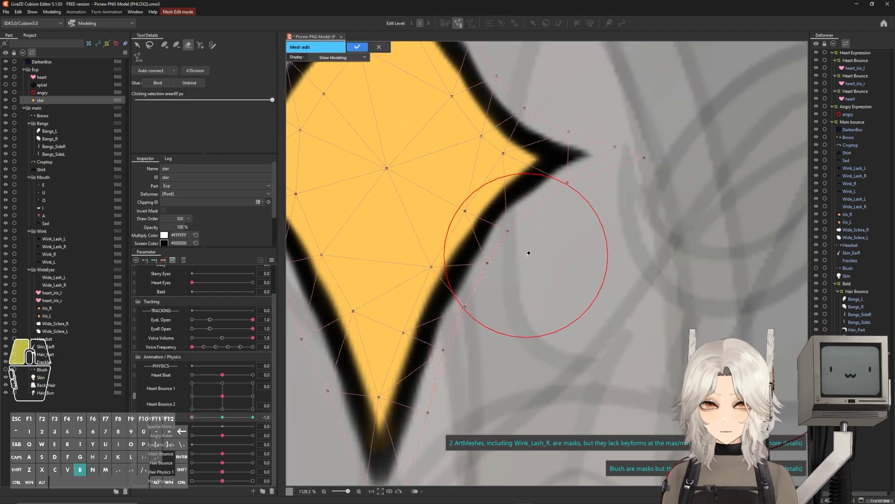
{"action": "scroll", "coordinate": [528, 253], "scroll_direction": "up", "scroll_amount": 4}
{"action": "scroll", "coordinate": [489, 234], "scroll_direction": "up", "scroll_amount": 3}
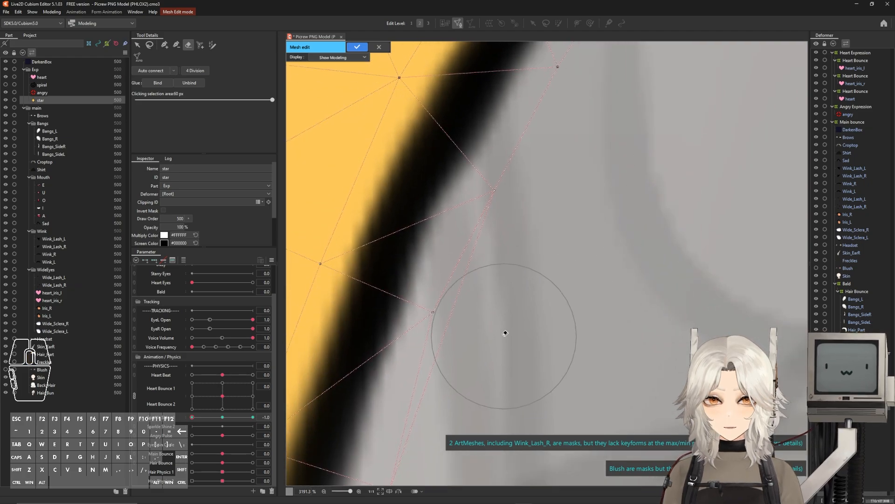
{"action": "left_click", "coordinate": [358, 47]}
{"action": "scroll", "coordinate": [466, 174], "scroll_direction": "down", "scroll_amount": 8}
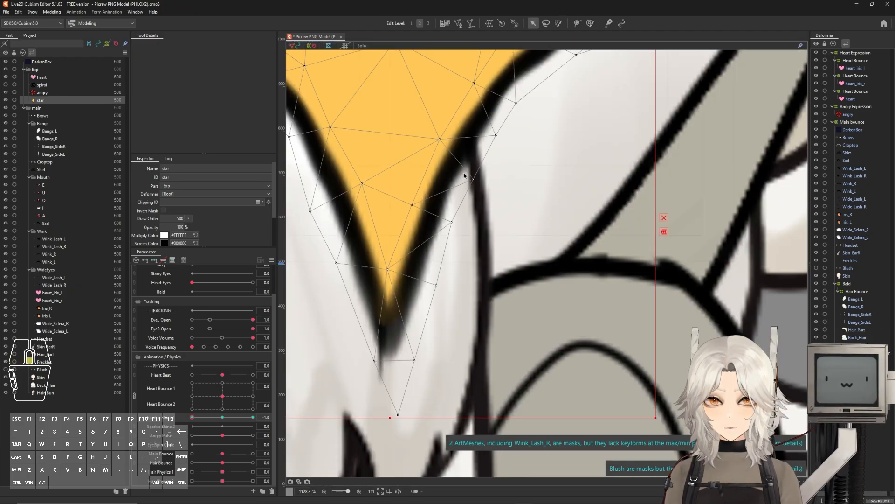
Reshape all four curved edges of the star with the deform brush at the -1.0 keyform.
{"action": "left_click", "coordinate": [590, 23]}
{"action": "mouse_move", "coordinate": [513, 310]}
{"action": "left_mouse_down"}
{"action": "mouse_move", "coordinate": [519, 322]}
{"action": "mouse_move", "coordinate": [508, 309]}
{"action": "left_mouse_up"}
{"action": "left_click_drag", "start_coordinate": [420, 295], "coordinate": [422, 294]}
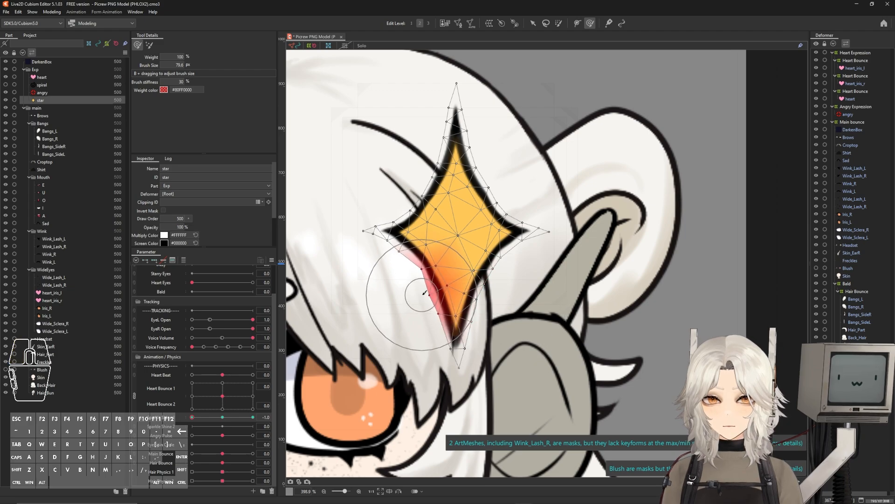
{"action": "left_click_drag", "start_coordinate": [387, 178], "coordinate": [390, 178]}
{"action": "left_click_drag", "start_coordinate": [505, 183], "coordinate": [503, 186]}
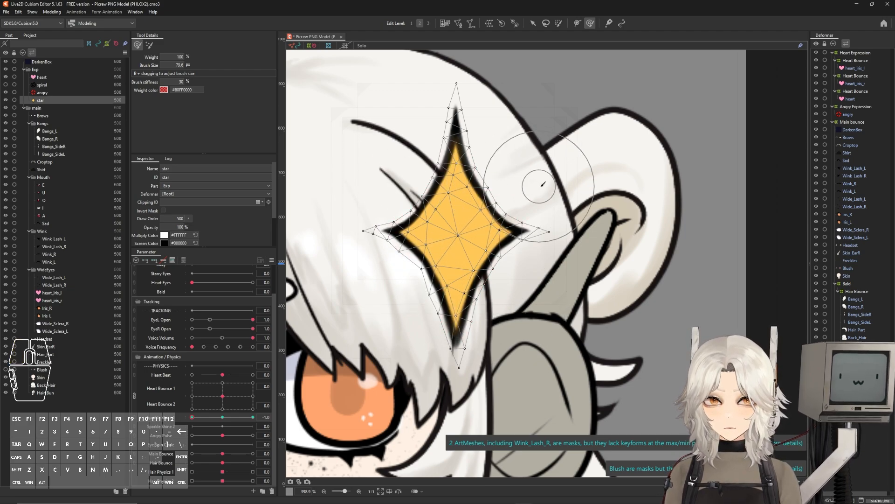
Select the star's top and bottom tips and stretch them outward vertically at the -1.0 keyform.
{"action": "key", "text": "b"}
{"action": "key", "text": "b"}
{"action": "left_click_drag", "start_coordinate": [596, 134], "coordinate": [621, 187]}
{"action": "left_click_drag", "start_coordinate": [480, 140], "coordinate": [462, 116]}
{"action": "mouse_move", "coordinate": [446, 343]}
{"action": "left_mouse_down"}
{"action": "mouse_move", "coordinate": [443, 352]}
{"action": "mouse_move", "coordinate": [454, 325]}
{"action": "mouse_move", "coordinate": [456, 393]}
{"action": "left_mouse_up"}
{"action": "key", "text": "v"}
{"action": "key", "text": "b"}
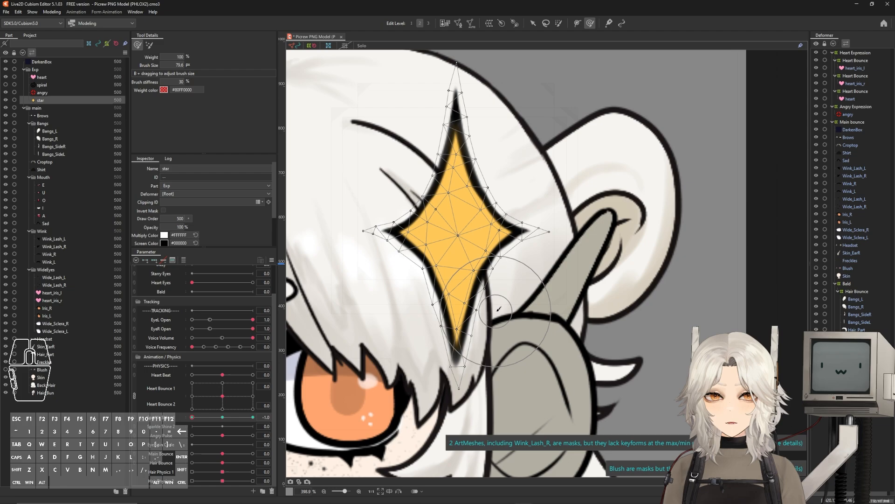
Refine the stretched star's edges with the deform brush and scrub the parameter to preview the sparkle deformation.
{"action": "left_click_drag", "start_coordinate": [495, 311], "coordinate": [491, 310]}
{"action": "left_click_drag", "start_coordinate": [510, 132], "coordinate": [502, 137]}
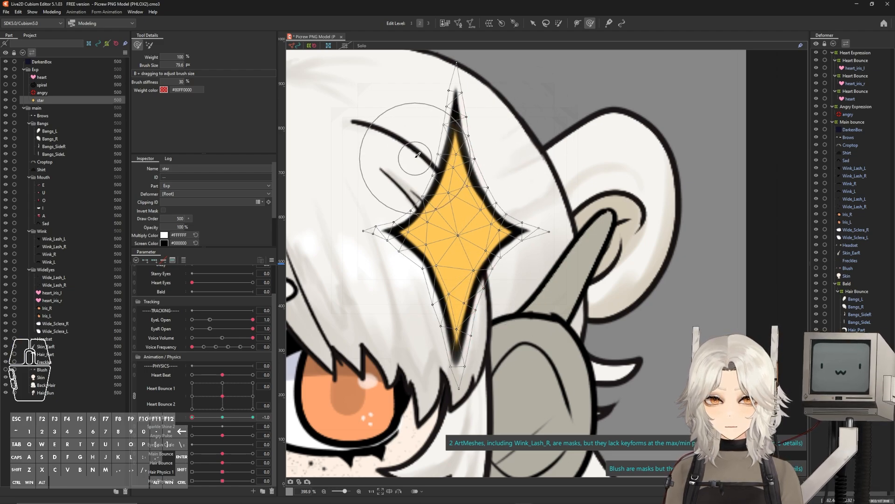
{"action": "left_click_drag", "start_coordinate": [415, 158], "coordinate": [417, 156]}
{"action": "mouse_move", "coordinate": [222, 417]}
{"action": "left_mouse_down"}
{"action": "mouse_move", "coordinate": [170, 418]}
{"action": "mouse_move", "coordinate": [266, 417]}
{"action": "left_mouse_up"}
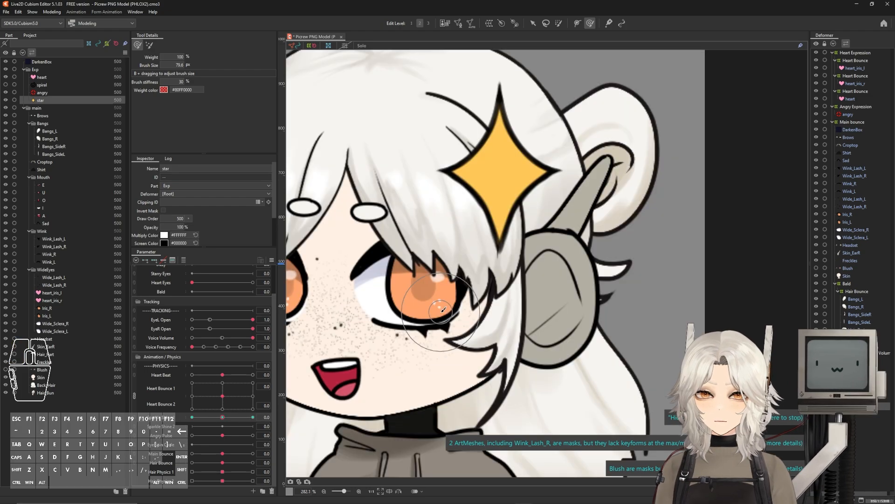
Duplicate the star, move the copy beside the left side of the head, and scale it to 63%.
{"action": "left_click_drag", "start_coordinate": [443, 309], "coordinate": [493, 292]}
{"action": "key", "text": "ctrl+c"}
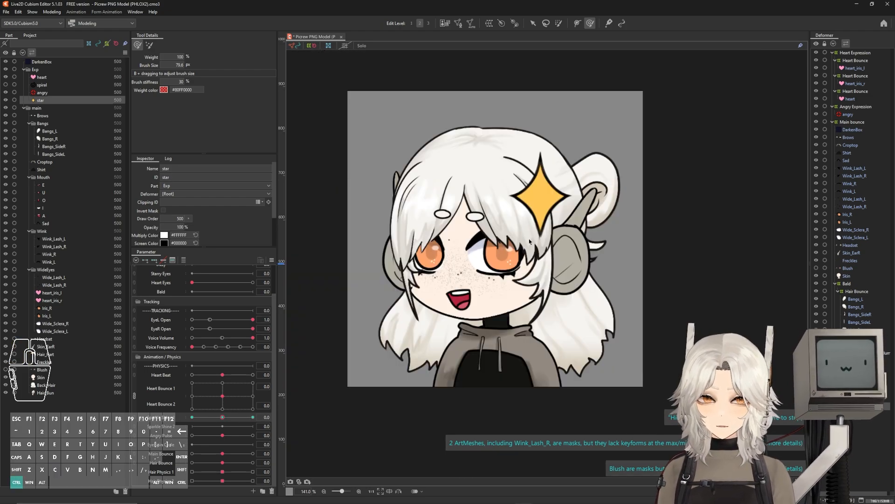
{"action": "key", "text": "ctrl+v"}
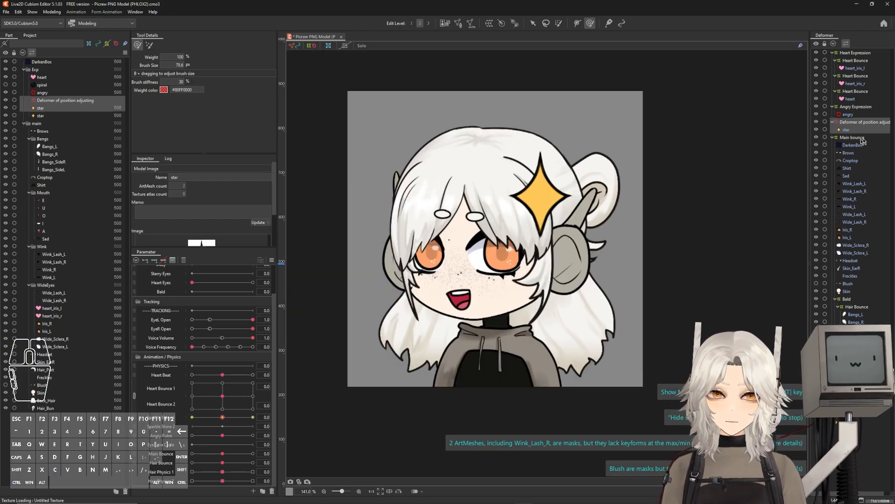
{"action": "scroll", "coordinate": [572, 200], "scroll_direction": "up", "scroll_amount": 3}
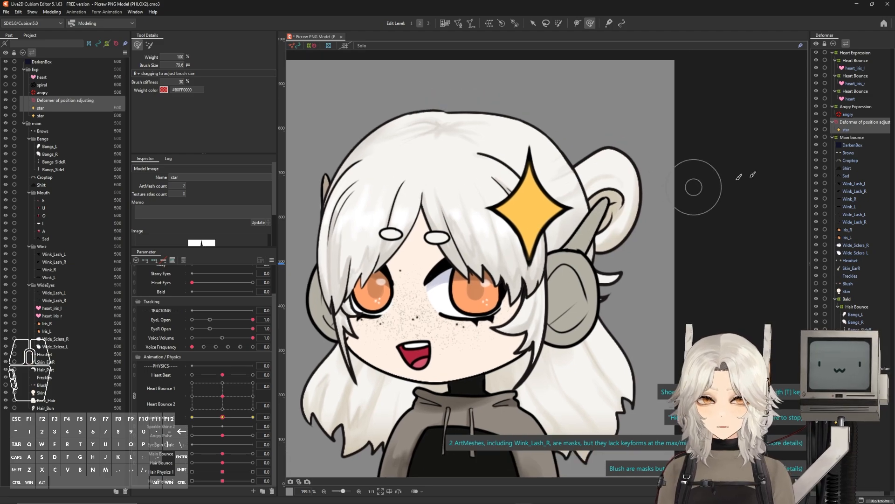
{"action": "left_click", "coordinate": [855, 123]}
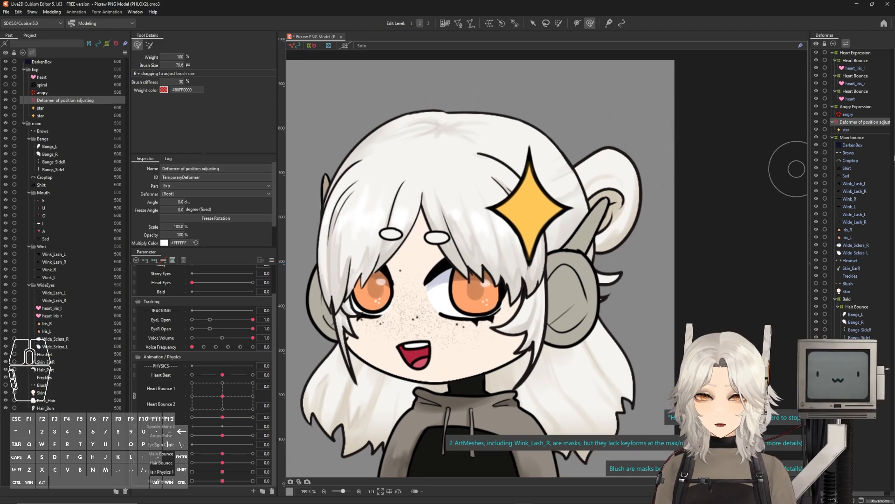
{"action": "left_click", "coordinate": [849, 130]}
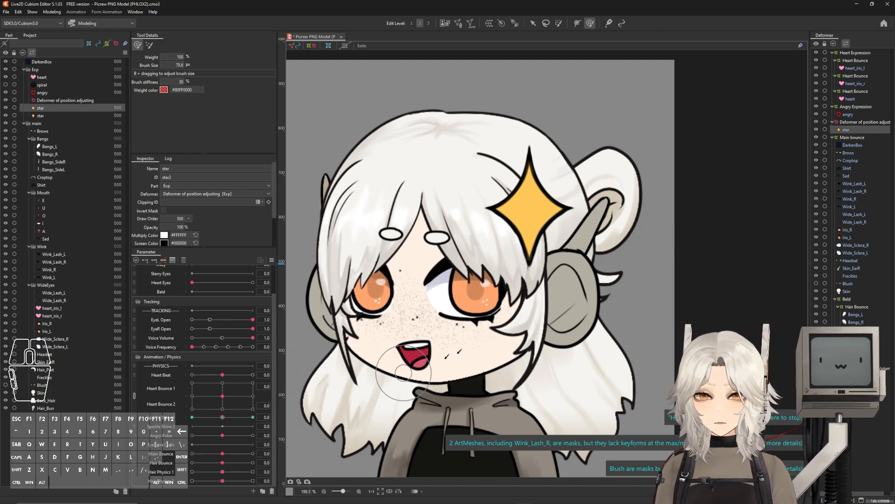
{"action": "left_click", "coordinate": [845, 123]}
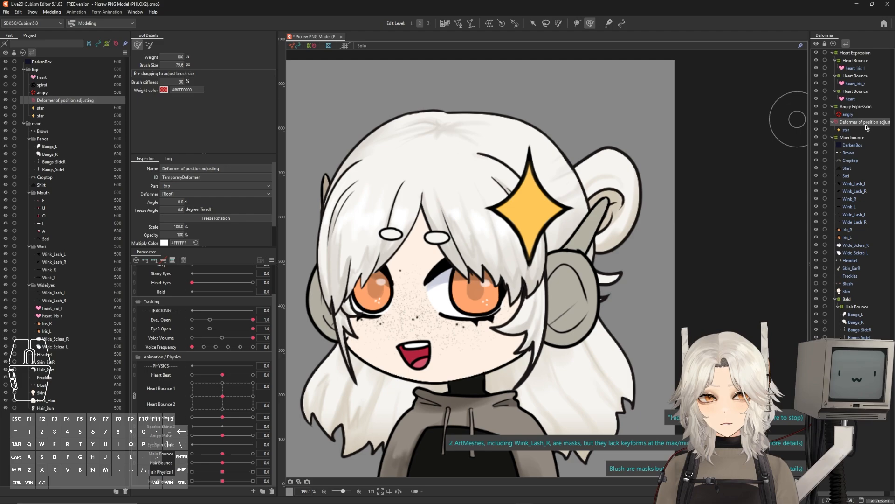
{"action": "key", "text": "v"}
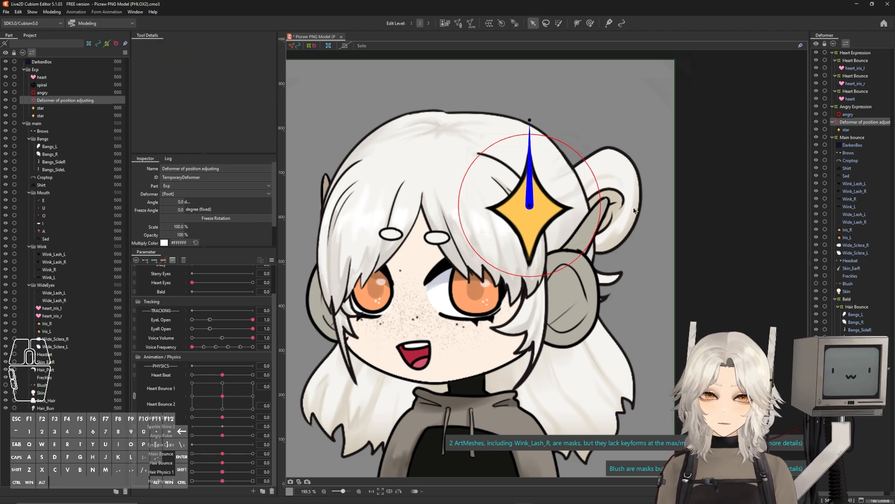
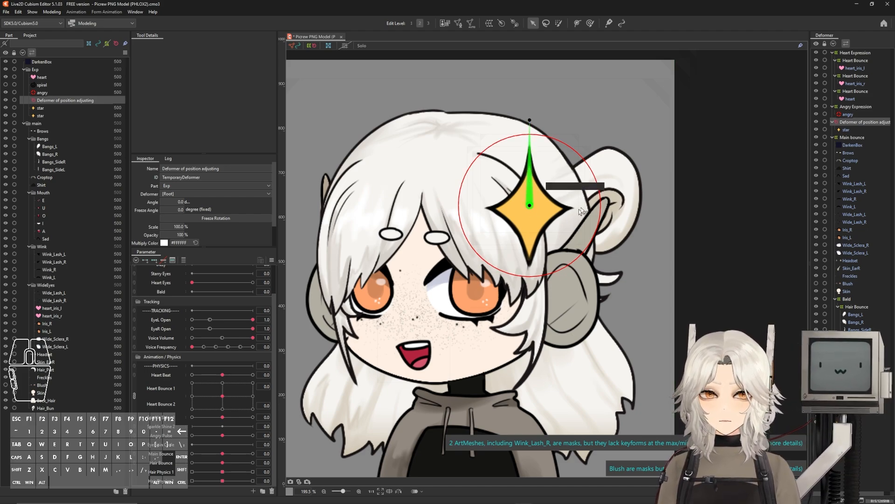
{"action": "left_click_drag", "start_coordinate": [530, 205], "coordinate": [348, 238]}
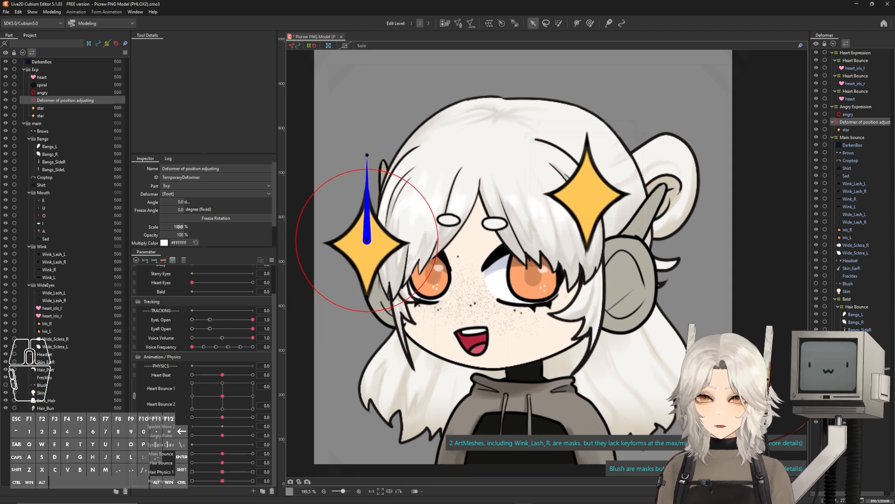
{"action": "mouse_move", "coordinate": [180, 226]}
{"action": "left_mouse_down"}
{"action": "mouse_move", "coordinate": [152, 226]}
{"action": "mouse_move", "coordinate": [175, 226]}
{"action": "left_mouse_up"}
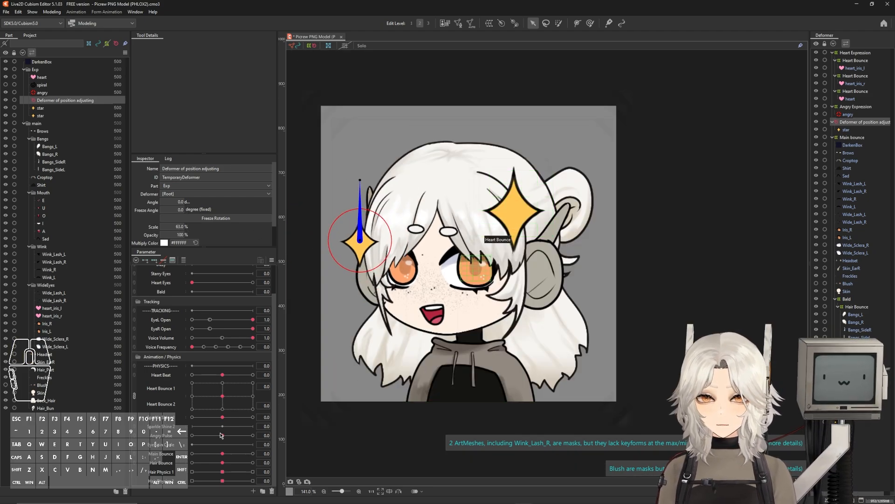
{"action": "left_click_drag", "start_coordinate": [222, 417], "coordinate": [227, 423]}
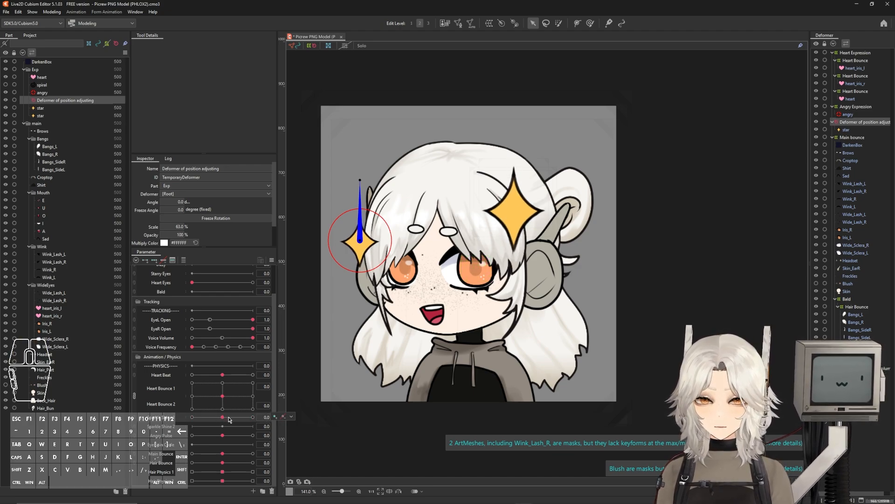
Paste another copy of the scaled-down star, place it beside the large star above the right ear, and scale it down further.
{"action": "left_click", "coordinate": [846, 130], "text": "ctrl"}
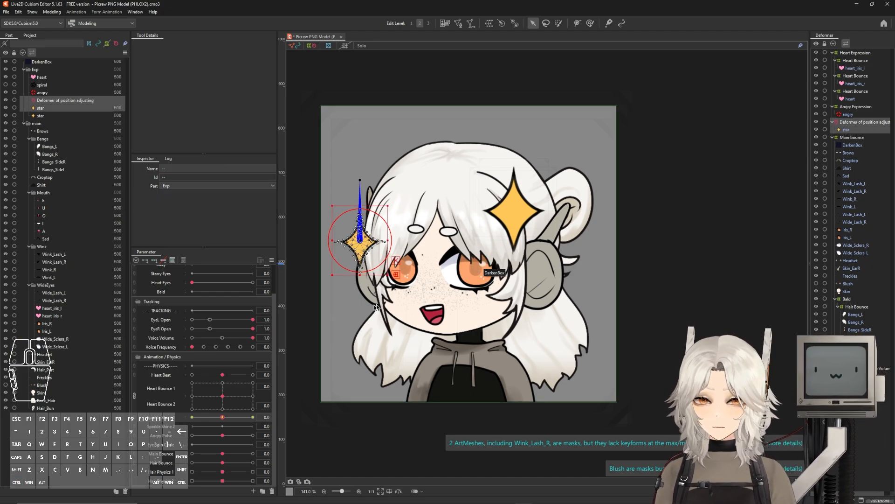
{"action": "key", "text": "ctrl+v"}
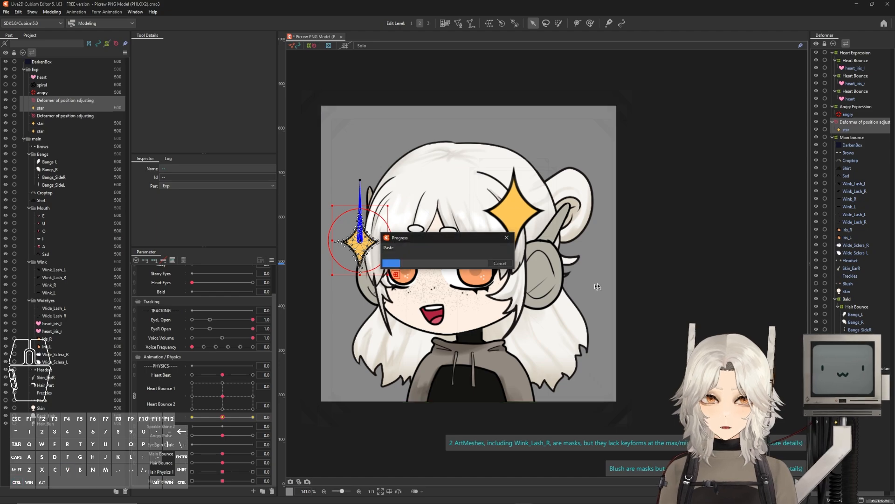
{"action": "left_click_drag", "start_coordinate": [368, 240], "coordinate": [543, 239]}
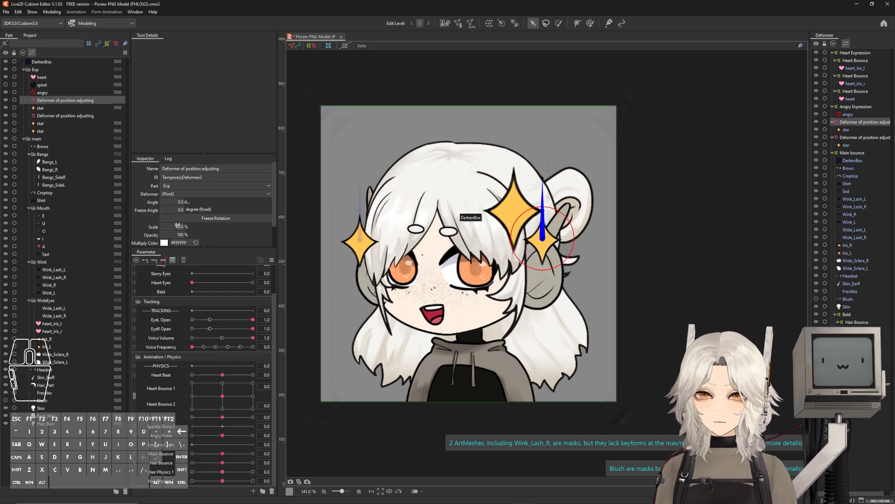
{"action": "left_click_drag", "start_coordinate": [178, 226], "coordinate": [168, 226]}
Add a small star copy over each iris and name the two copies star_pupil_l and star_pupil_r.
{"action": "left_click_drag", "start_coordinate": [539, 237], "coordinate": [406, 266]}
{"action": "left_click", "coordinate": [853, 132]}
{"action": "key", "text": "ctrl+v"}
{"action": "key", "text": "ctrl+c"}
{"action": "key", "text": "ctrl+v"}
{"action": "left_click", "coordinate": [406, 273]}
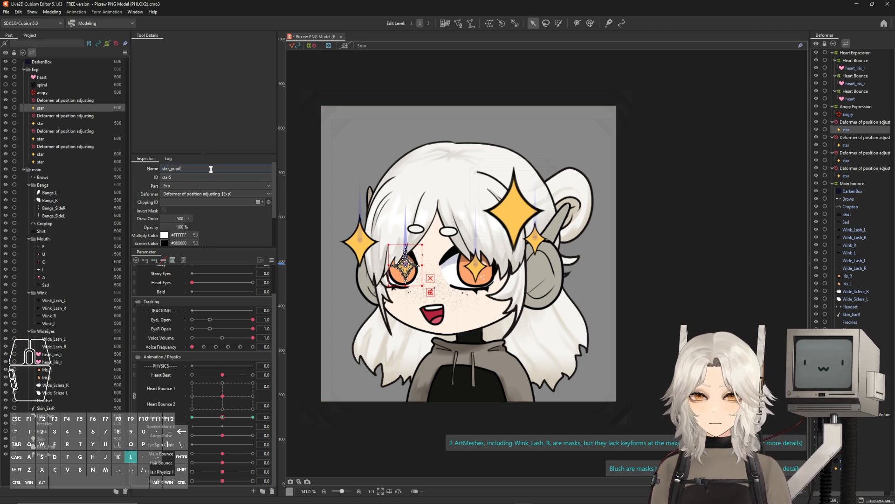
{"action": "left_click", "coordinate": [848, 145]}
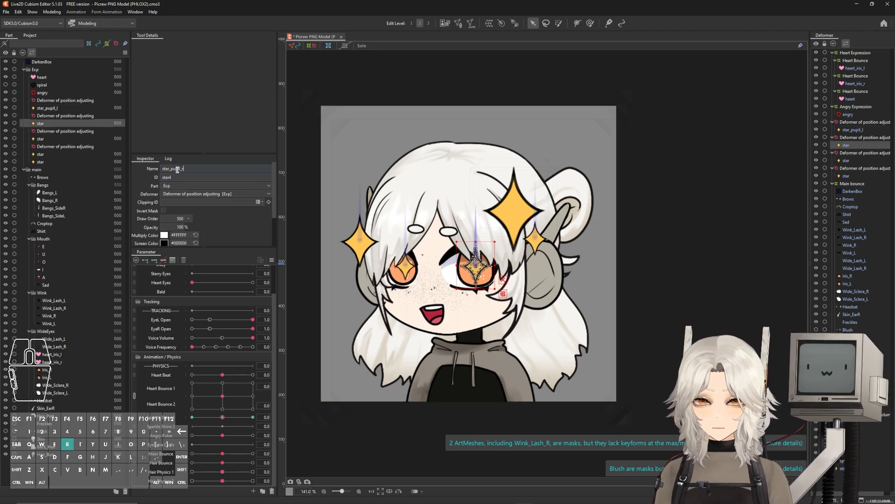
Move all four star copies out of their position-adjusting deformers.
{"action": "left_click", "coordinate": [847, 177]}
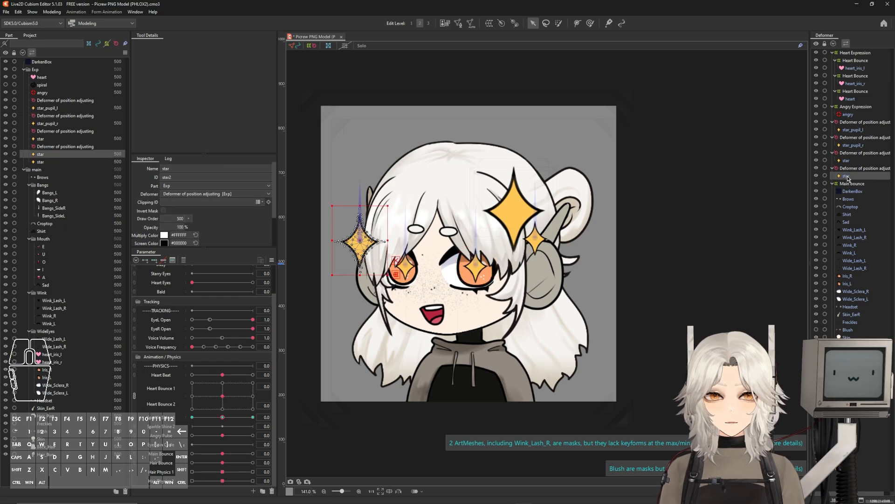
{"action": "left_click", "coordinate": [846, 161], "text": "ctrl"}
{"action": "left_click", "coordinate": [853, 145], "text": "ctrl"}
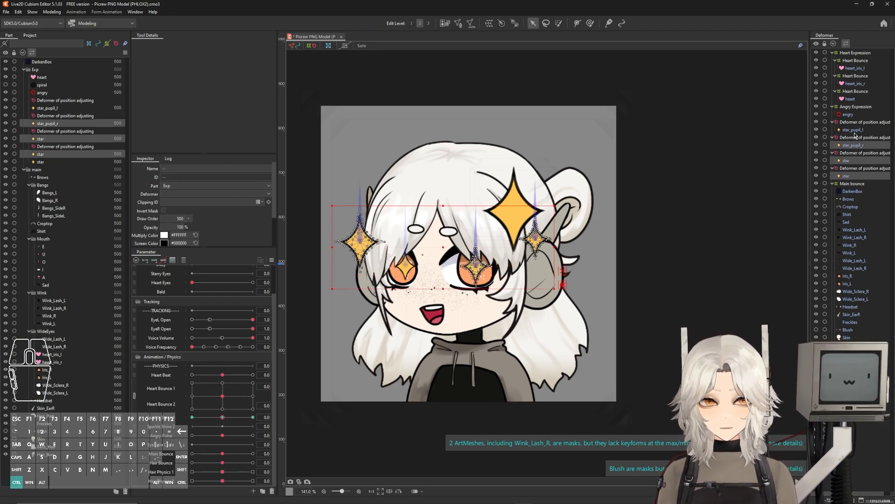
{"action": "left_click", "coordinate": [854, 130], "text": "ctrl"}
{"action": "left_click", "coordinate": [848, 132]}
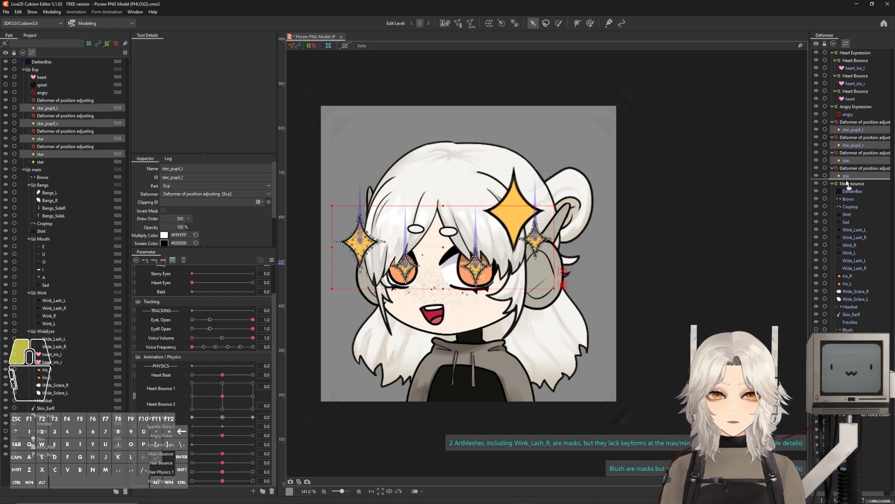
{"action": "left_click_drag", "start_coordinate": [848, 183], "coordinate": [848, 182]}
Delete the four empty position-adjusting deformers and scrub Sparkle Shine 1 to preview the stars.
{"action": "left_click", "coordinate": [851, 145]}
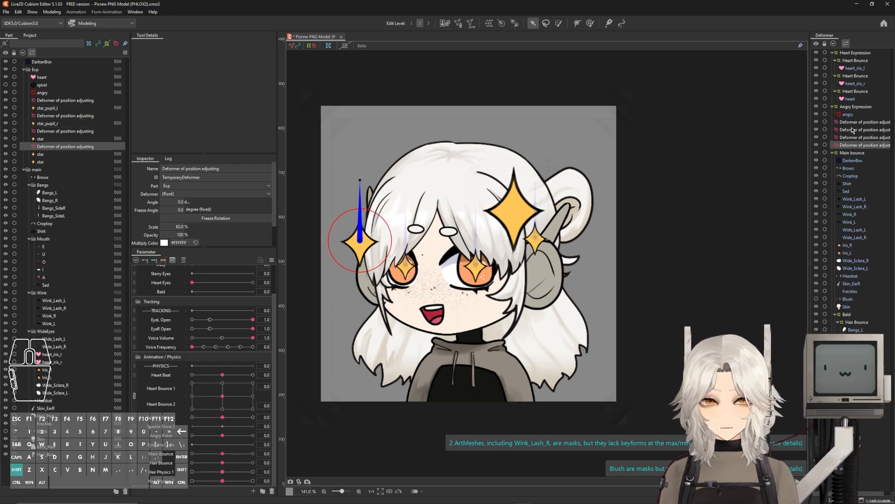
{"action": "left_click", "coordinate": [854, 122], "text": "shift"}
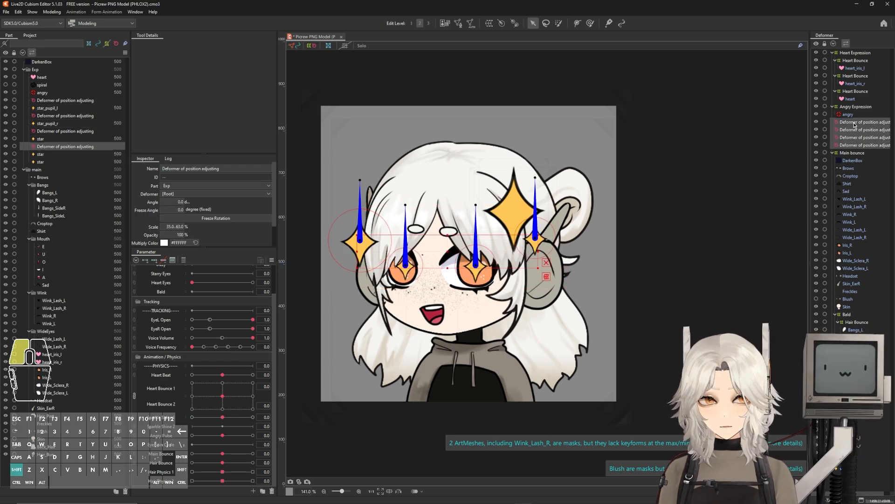
{"action": "left_click", "coordinate": [125, 490]}
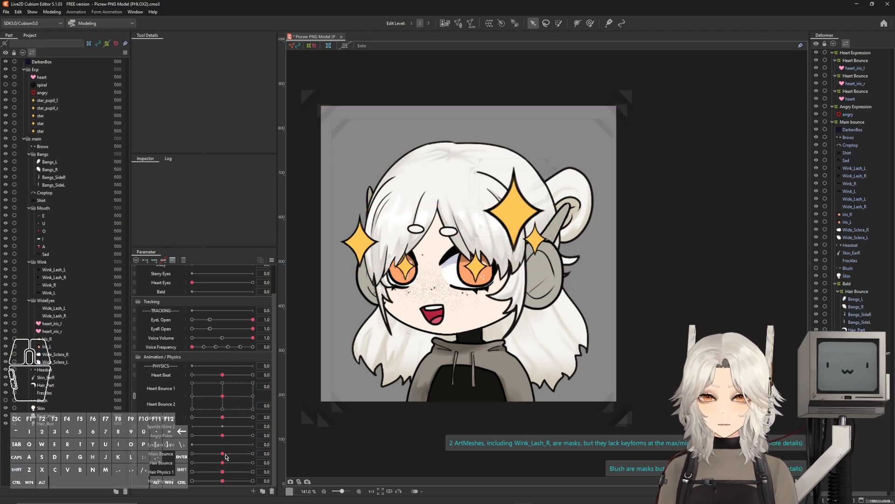
{"action": "left_click_drag", "start_coordinate": [224, 419], "coordinate": [173, 418]}
{"action": "left_click", "coordinate": [224, 419]}
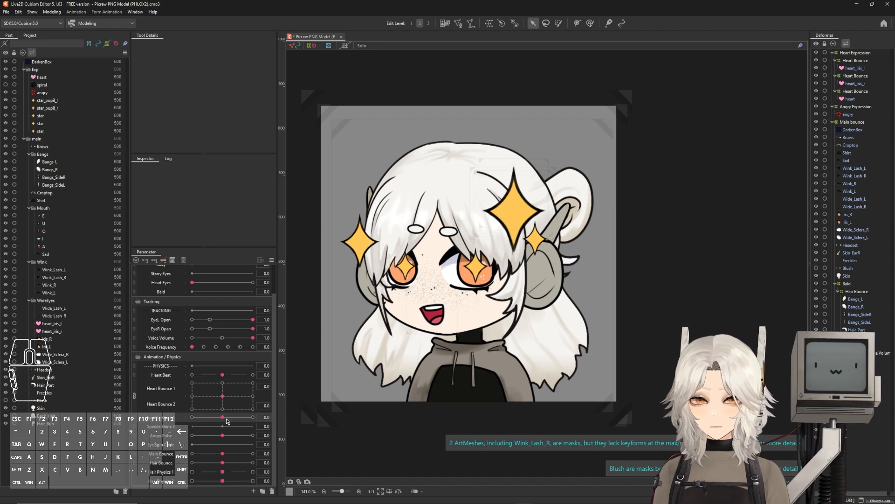
Transfer the keyforms of star_pupil_l, star_pupil_r and the small star near the right ear from Sparkle Shine 1 to Sparkle Shine 2.
{"action": "left_click", "coordinate": [850, 422]}
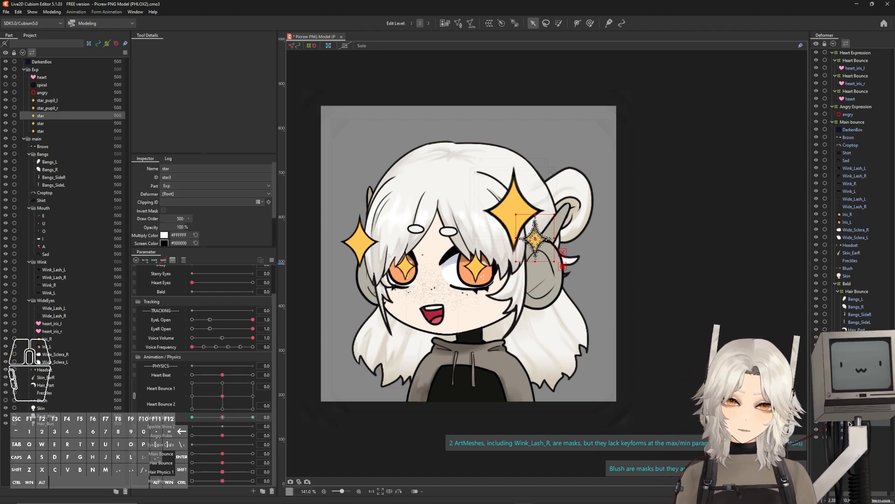
{"action": "left_click", "coordinate": [850, 414], "text": "ctrl"}
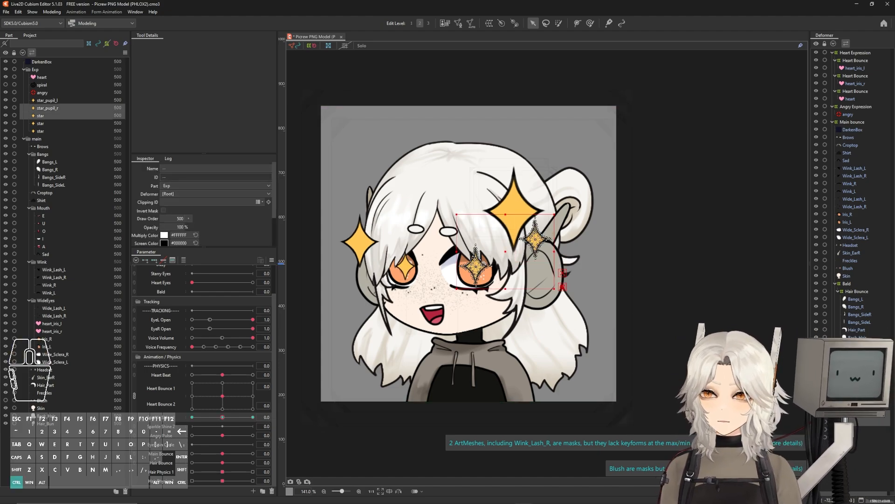
{"action": "left_click", "coordinate": [850, 406], "text": "ctrl"}
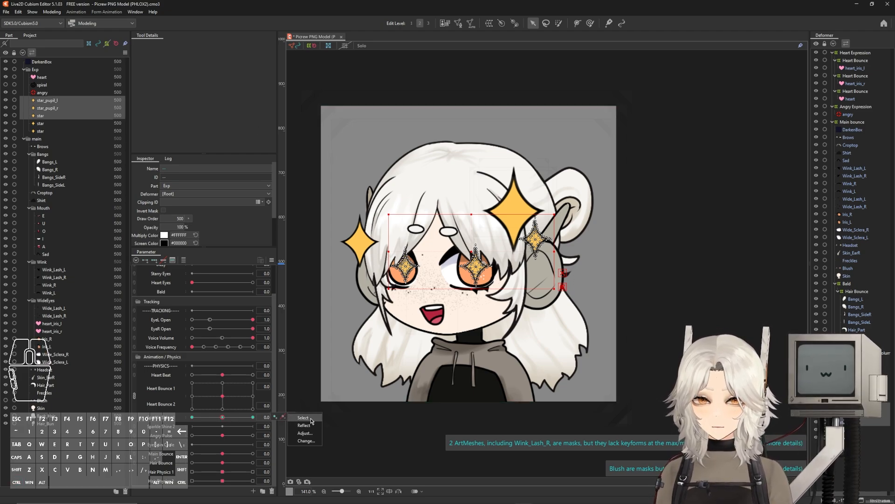
{"action": "left_click", "coordinate": [306, 441]}
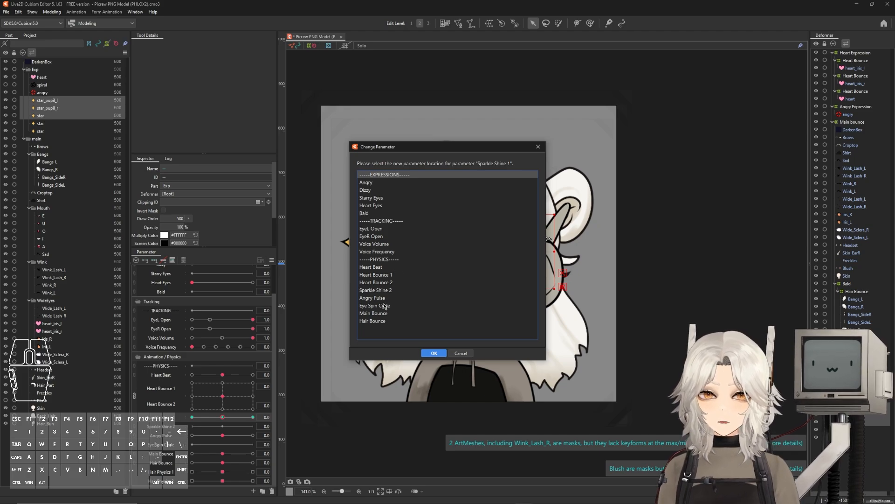
{"action": "left_click", "coordinate": [376, 290]}
{"action": "left_click", "coordinate": [434, 353]}
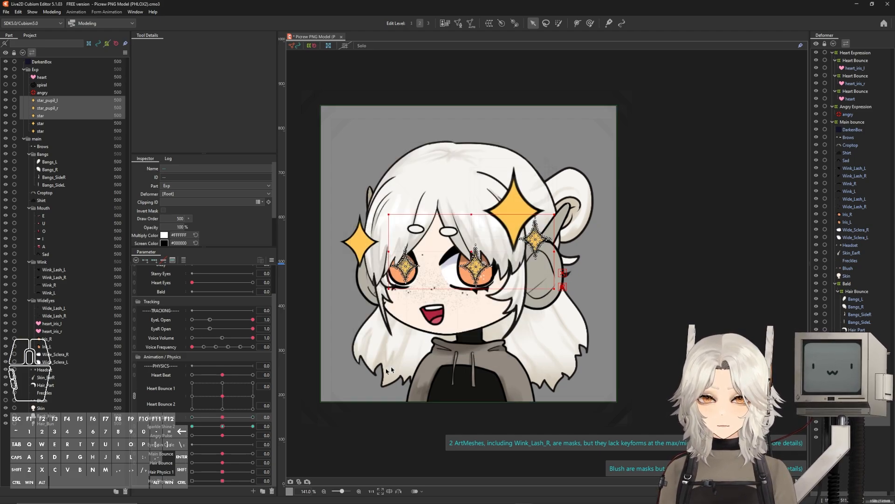
Reflect the three selected stars' keyforms on Sparkle Shine 2 and return that parameter to 0.0.
{"action": "left_click_drag", "start_coordinate": [222, 426], "coordinate": [254, 426]}
{"action": "right_click", "coordinate": [222, 418]}
{"action": "left_click_drag", "start_coordinate": [222, 417], "coordinate": [257, 425]}
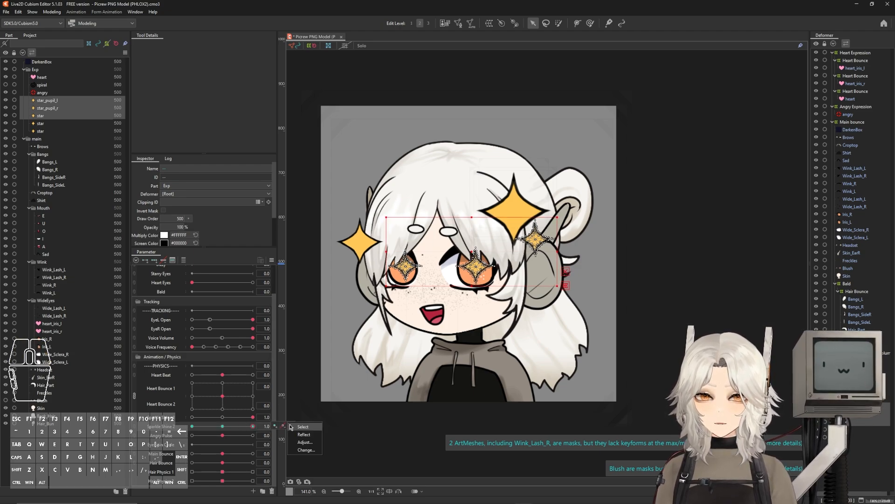
{"action": "left_click", "coordinate": [301, 434]}
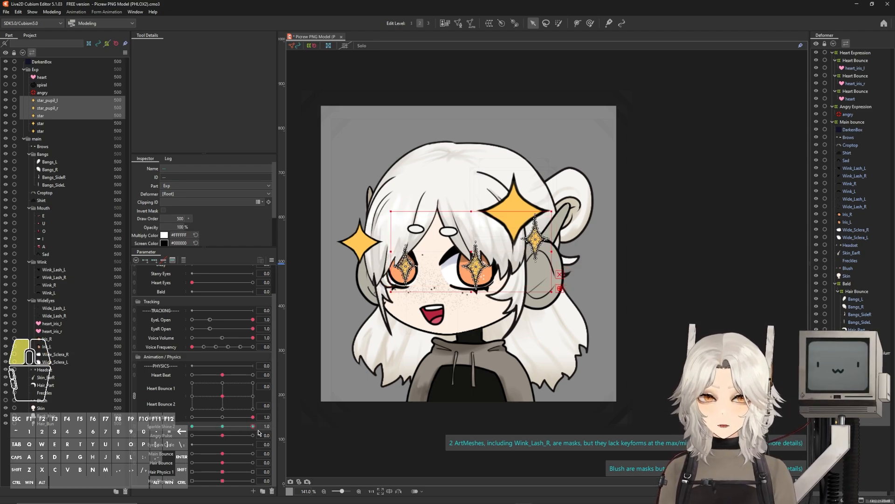
{"action": "left_click_drag", "start_coordinate": [267, 428], "coordinate": [223, 426]}
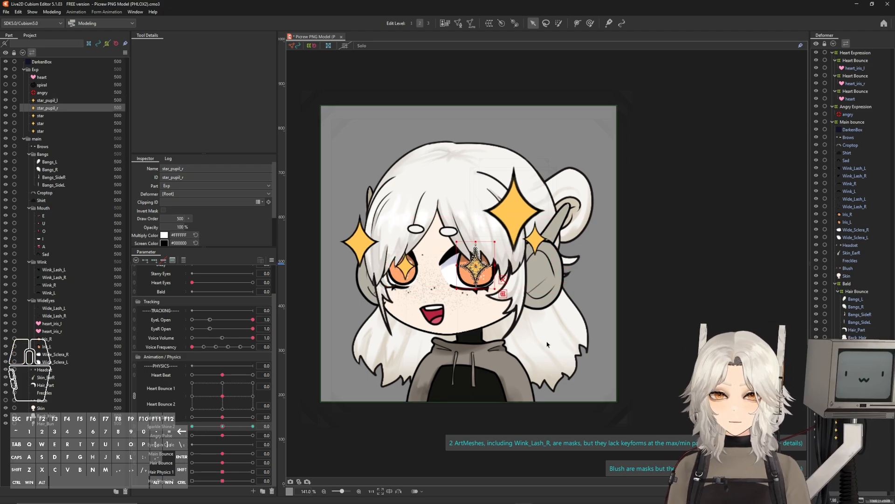
Key star_pupil_r on EyeR Open at 0.3 and 1.0, and set its opacity to 0% at the 0.3 keyform.
{"action": "scroll", "coordinate": [458, 269], "scroll_direction": "up", "scroll_amount": 4}
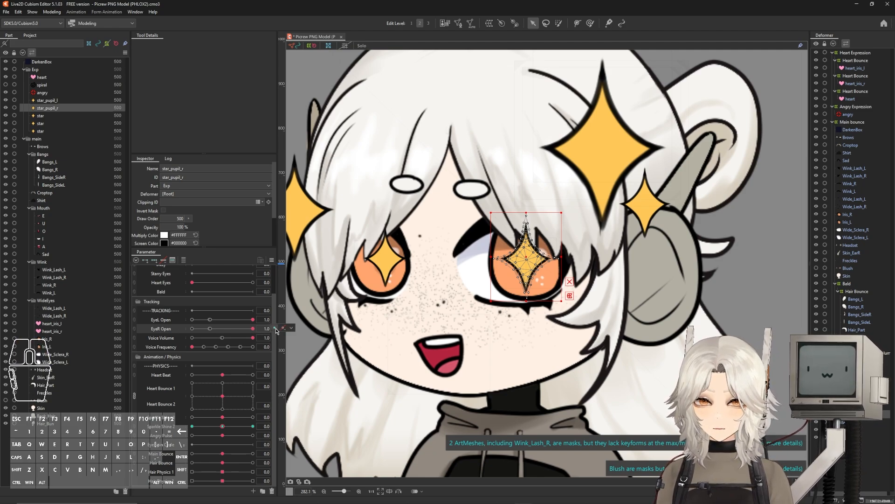
{"action": "left_click", "coordinate": [210, 329]}
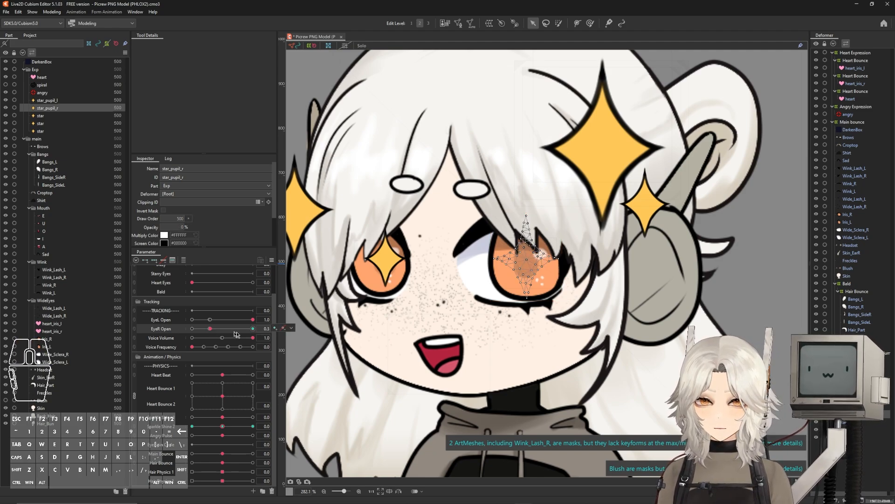
{"action": "right_click", "coordinate": [208, 330]}
{"action": "left_click", "coordinate": [275, 329]}
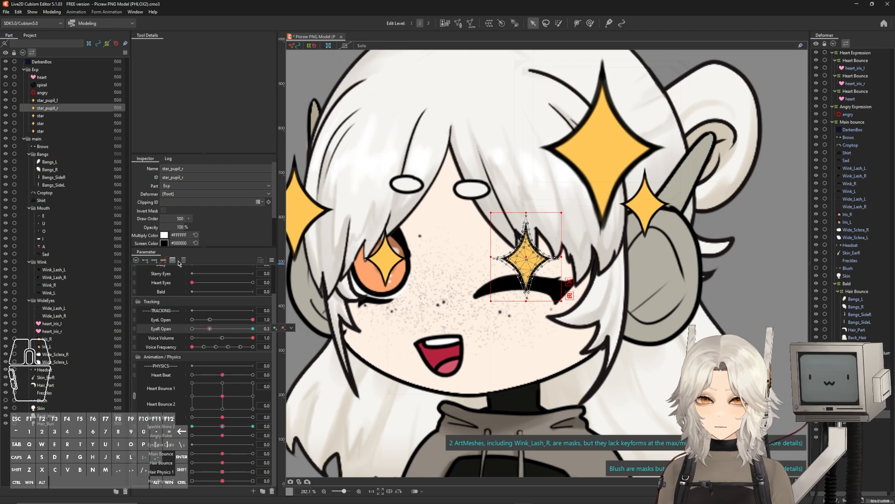
{"action": "left_click_drag", "start_coordinate": [177, 226], "coordinate": [159, 226]}
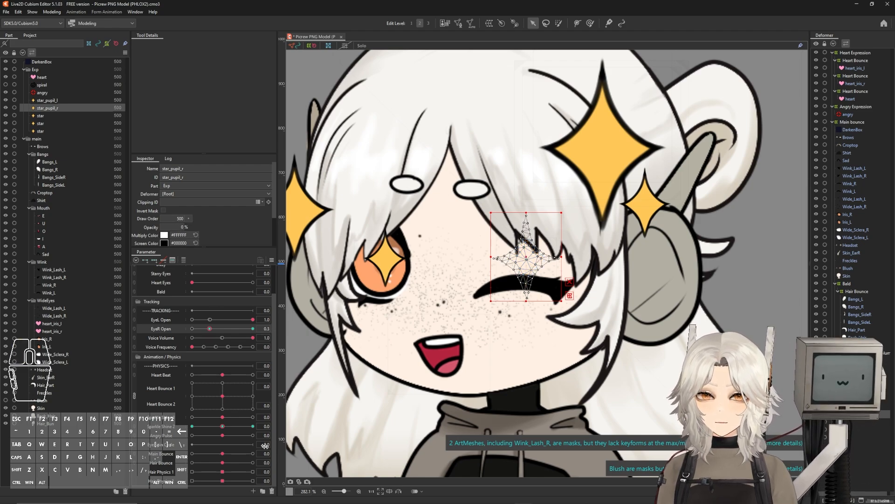
With EyeR Open at 0.3, set star_pupil_r's opacity to 0% at the 1.0 and -1.0 keyforms of Sparkle Shine 2.
{"action": "left_click_drag", "start_coordinate": [222, 426], "coordinate": [257, 425]}
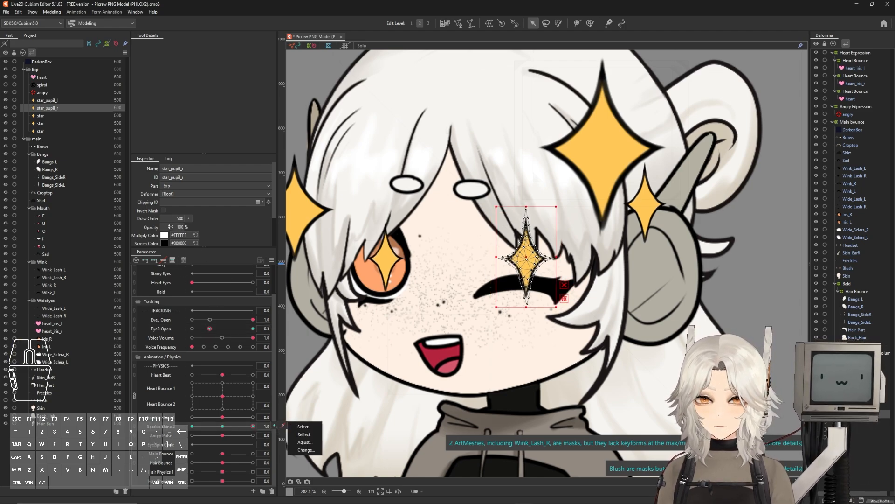
{"action": "mouse_move", "coordinate": [171, 227]}
{"action": "left_mouse_down"}
{"action": "mouse_move", "coordinate": [154, 226]}
{"action": "mouse_move", "coordinate": [166, 224]}
{"action": "left_mouse_up"}
{"action": "left_click", "coordinate": [191, 426]}
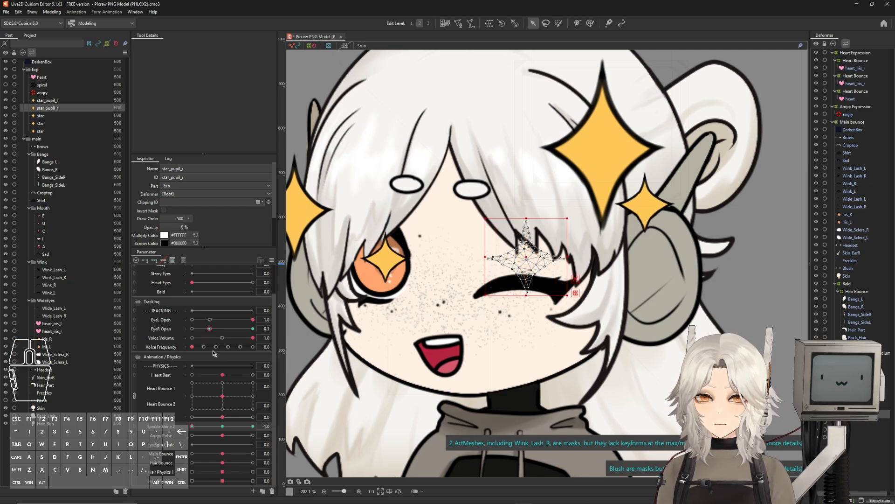
Add a keyform for star_pupil_r at EyeR Open 0.0 and check it across Sparkle Shine 2, ending at 0.0.
{"action": "right_click", "coordinate": [193, 329]}
{"action": "left_click", "coordinate": [275, 328]}
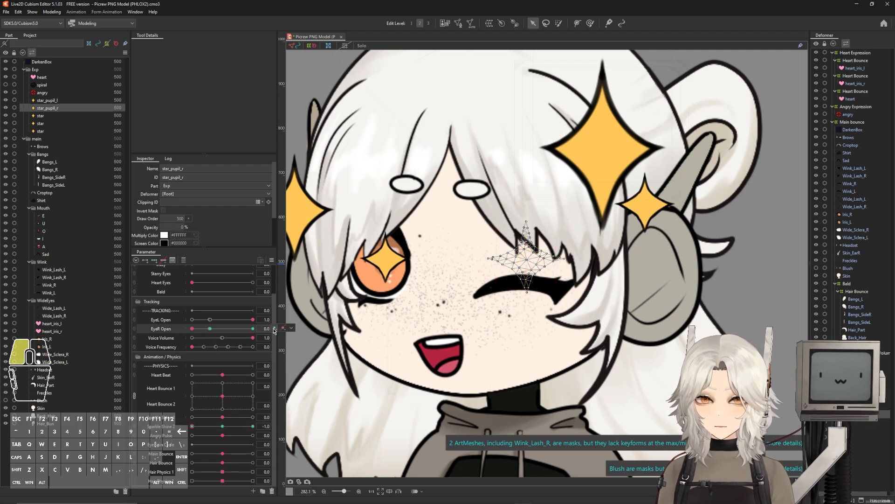
{"action": "left_click_drag", "start_coordinate": [203, 428], "coordinate": [252, 426]}
{"action": "left_click", "coordinate": [222, 426]}
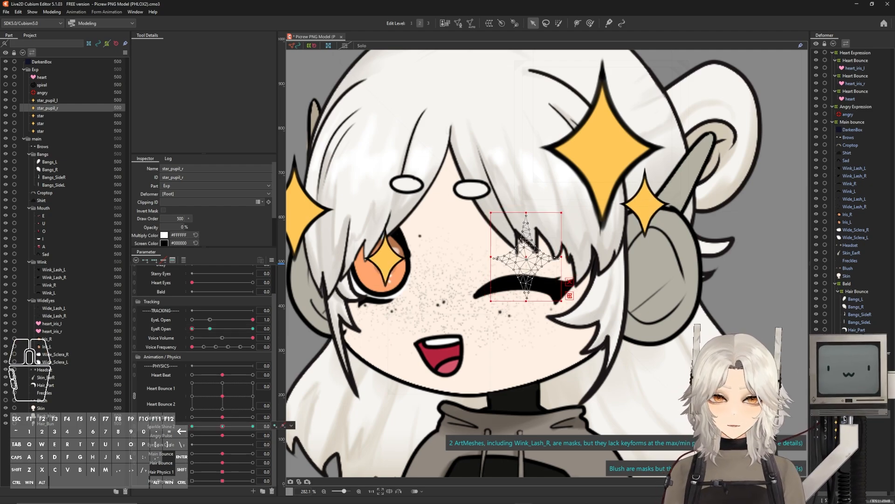
Key star_pupil_l on EyeL Open at 0.3 and 1.0, and set its opacity to 0% at 0.3 across Sparkle Shine 2's keyforms.
{"action": "left_click", "coordinate": [47, 100]}
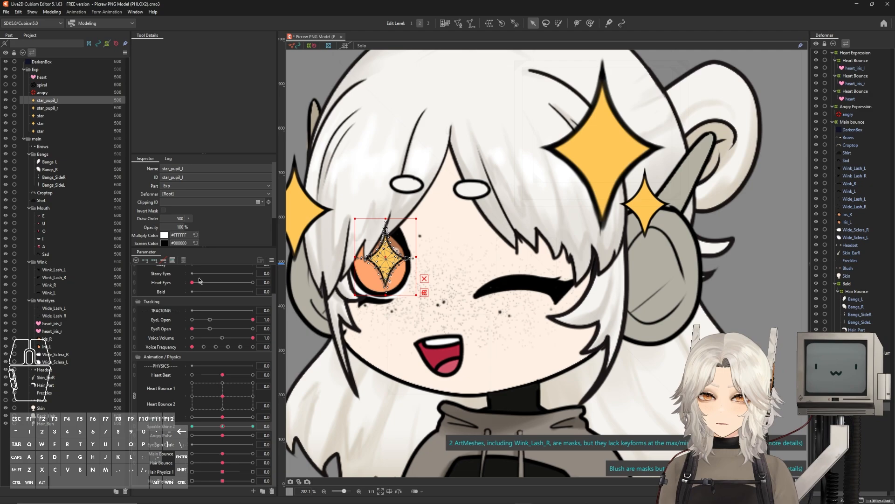
{"action": "left_click", "coordinate": [253, 319]}
{"action": "left_click", "coordinate": [209, 319]}
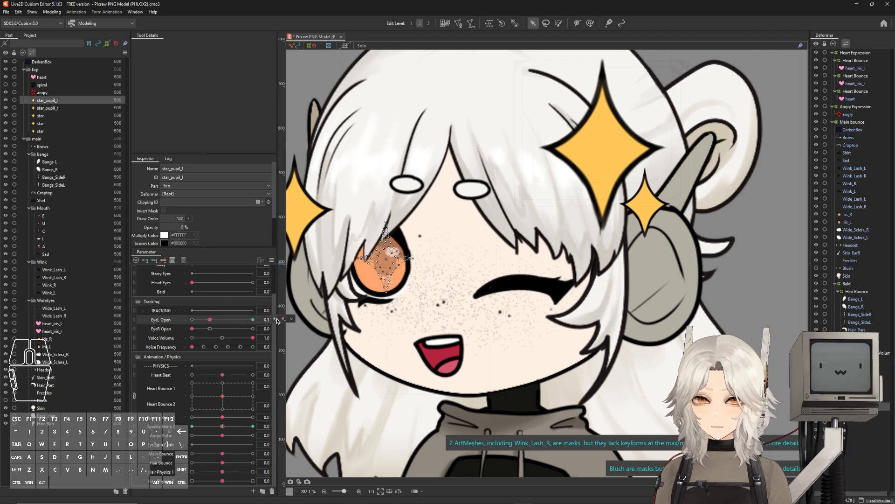
{"action": "left_click", "coordinate": [210, 319]}
{"action": "mouse_move", "coordinate": [182, 226]}
{"action": "left_mouse_down"}
{"action": "mouse_move", "coordinate": [172, 230]}
{"action": "mouse_move", "coordinate": [178, 239]}
{"action": "left_mouse_up"}
{"action": "left_click", "coordinate": [253, 426]}
{"action": "left_click", "coordinate": [192, 426]}
Add a keyform for star_pupil_l at EyeL Open 0.0, check it across Sparkle Shine 2 and return that parameter to 0.0.
{"action": "left_click", "coordinate": [192, 319]}
{"action": "left_click", "coordinate": [192, 320]}
{"action": "left_click", "coordinate": [253, 426]}
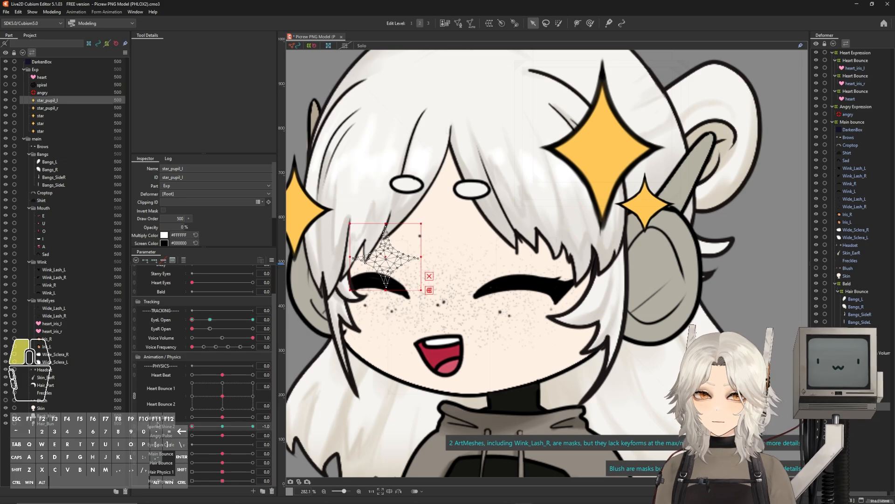
{"action": "right_click", "coordinate": [252, 426]}
Reopen both eyes by setting EyeL Open and EyeR Open to 1.0.
{"action": "left_click", "coordinate": [253, 320]}
{"action": "left_click", "coordinate": [253, 328]}
{"action": "scroll", "coordinate": [439, 284], "scroll_direction": "down", "scroll_amount": 2}
{"action": "scroll", "coordinate": [443, 373], "scroll_direction": "up", "scroll_amount": 1}
{"action": "key", "text": "h"}
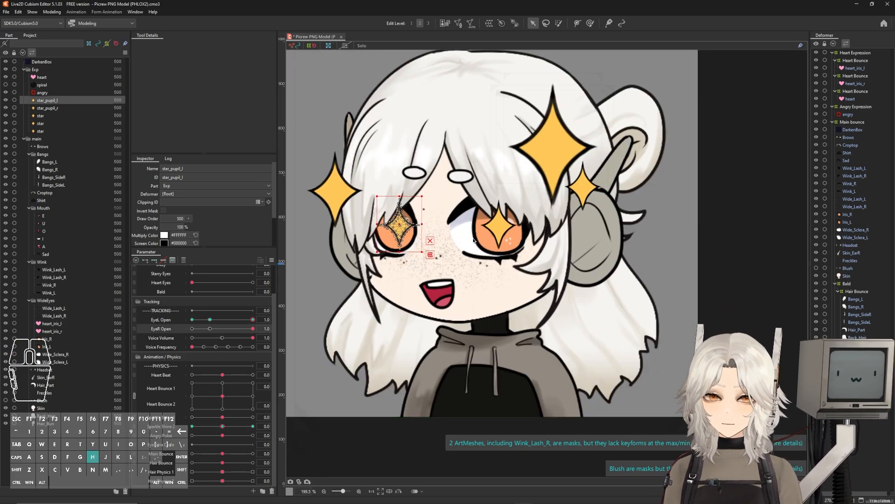
Create a warp deformer named "Starry Eyes" as the parent of both pupil stars and the three stars around the head.
{"action": "left_click", "coordinate": [553, 147]}
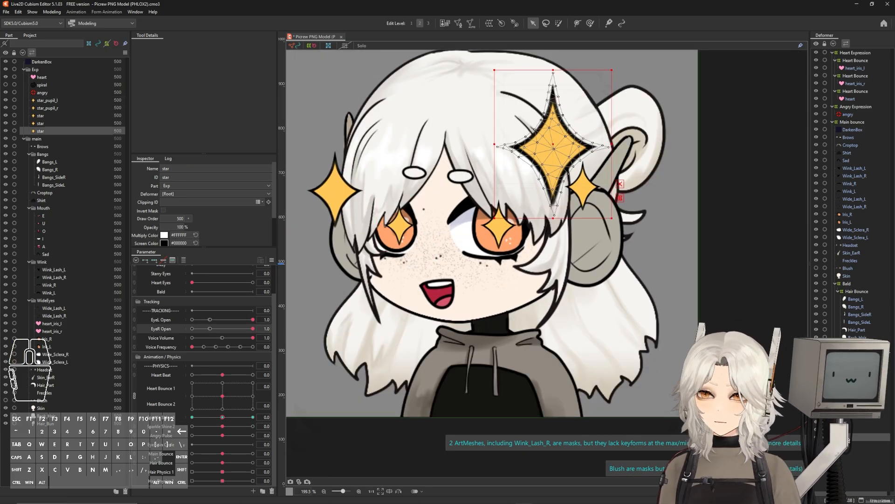
{"action": "left_click", "coordinate": [866, 413], "text": "shift"}
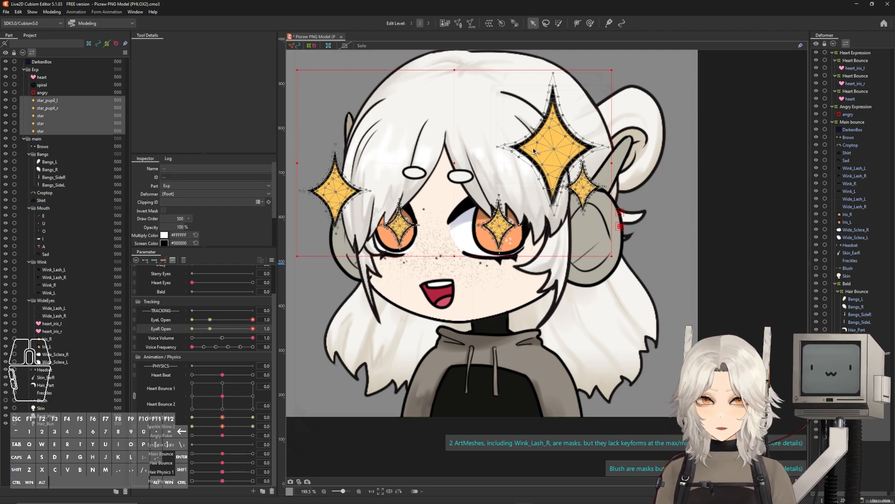
{"action": "left_click", "coordinate": [489, 23]}
{"action": "left_click", "coordinate": [473, 273]}
{"action": "key", "text": "ctrl+a"}
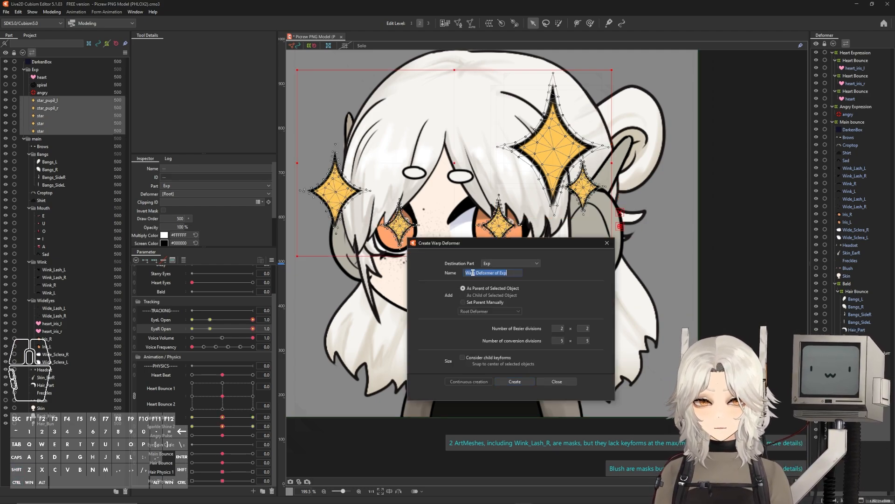
{"action": "type", "text": "Starry Eyes"}
{"action": "key", "text": "Return"}
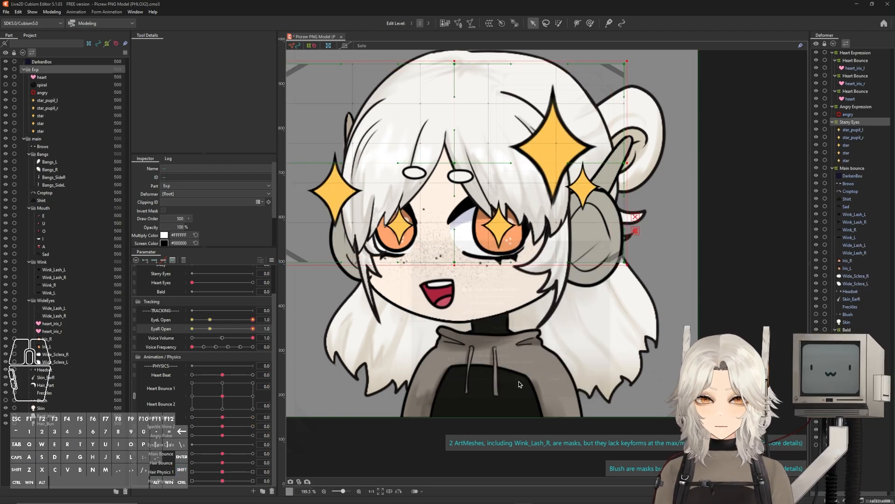
Set the Starry Eyes deformer's opacity to 0% at Starry Eyes value 0 and test the parameter across its range.
{"action": "scroll", "coordinate": [162, 297], "scroll_direction": "up", "scroll_amount": 2}
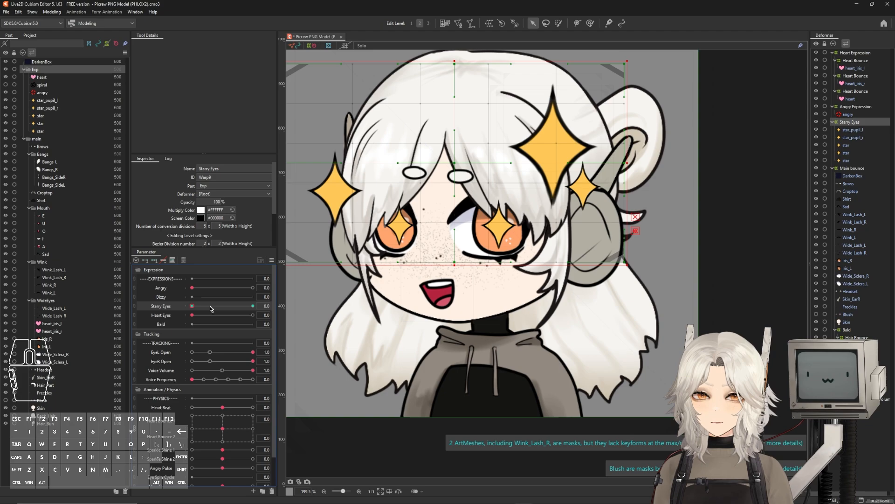
{"action": "left_click_drag", "start_coordinate": [219, 202], "coordinate": [201, 202]}
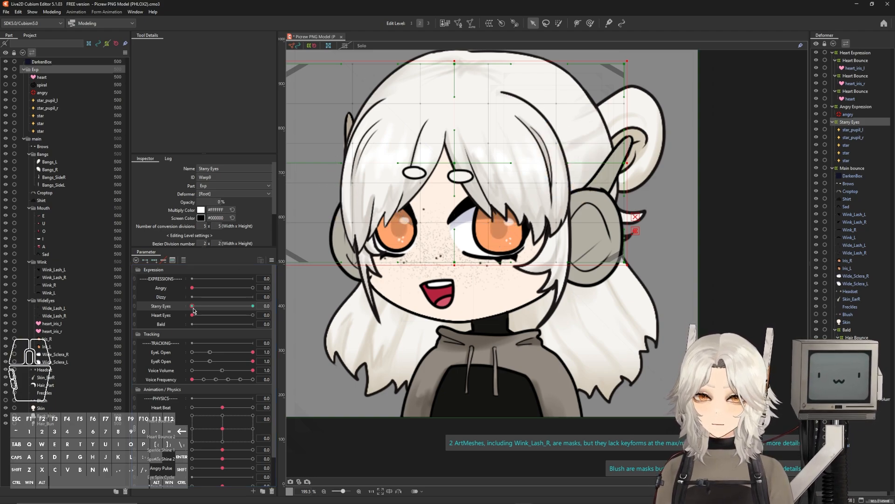
{"action": "left_click_drag", "start_coordinate": [193, 307], "coordinate": [267, 306]}
Move the star_pupil_l and star_pupil_r art meshes from the Exp part into the WideEyes part.
{"action": "left_click", "coordinate": [47, 100]}
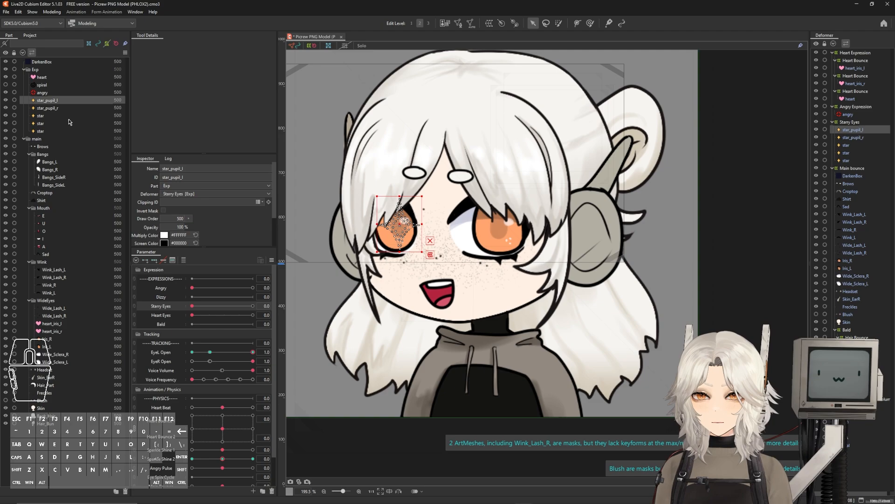
{"action": "key", "text": "ctrl"}
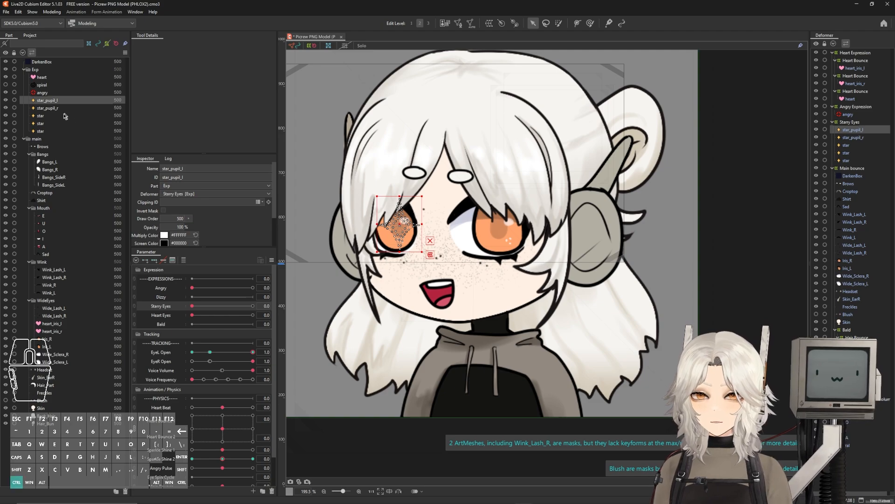
{"action": "left_click", "coordinate": [47, 108], "text": "ctrl"}
{"action": "left_click_drag", "start_coordinate": [74, 111], "coordinate": [60, 321]}
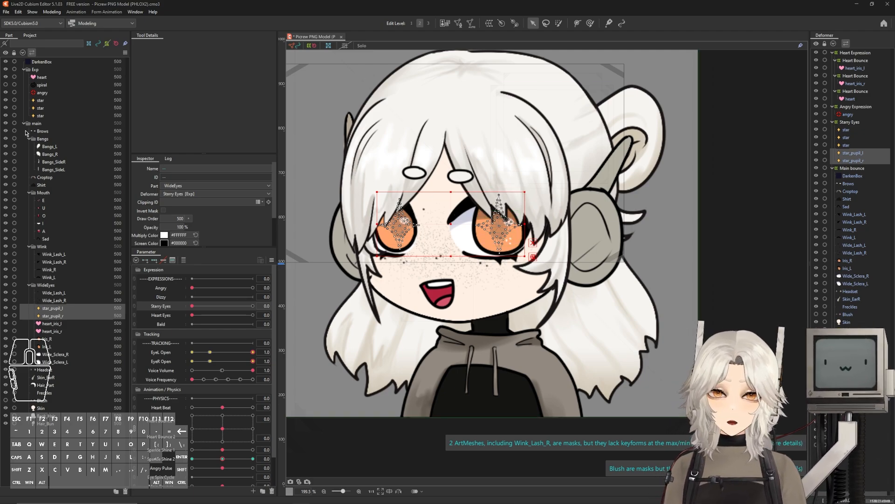
Show the hidden spiral art mesh and place it over the iris of the fully visible larger eye.
{"action": "left_click", "coordinate": [45, 86]}
{"action": "left_click", "coordinate": [6, 85]}
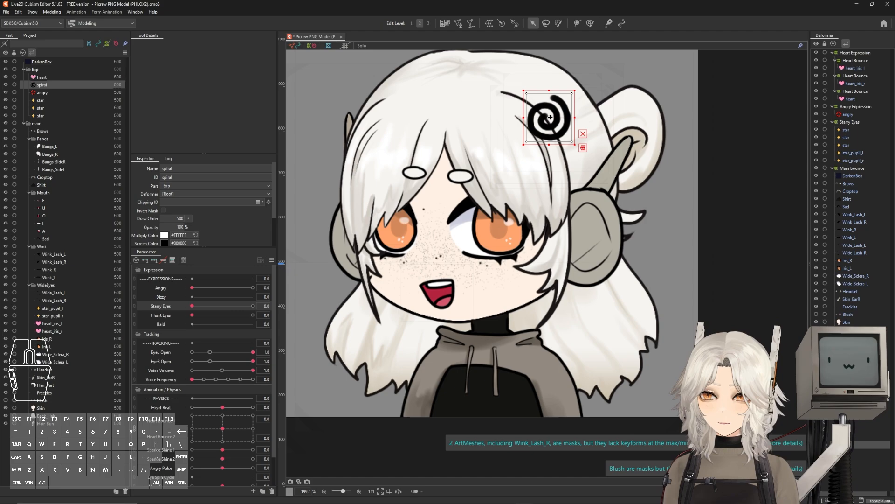
{"action": "left_click_drag", "start_coordinate": [553, 115], "coordinate": [502, 227]}
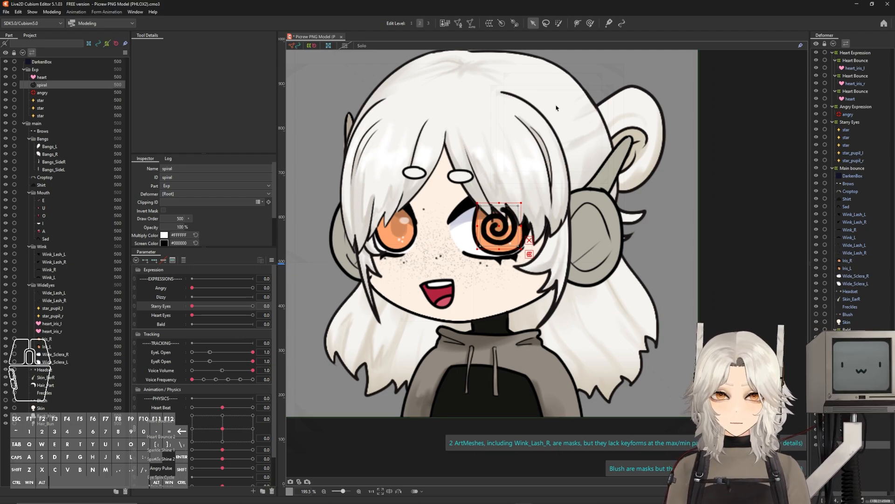
Create a rotation deformer named Dizzy Spin Cycle in the Exp part as the parent of the spiral.
{"action": "left_click", "coordinate": [502, 25]}
{"action": "triple_click", "coordinate": [423, 233]}
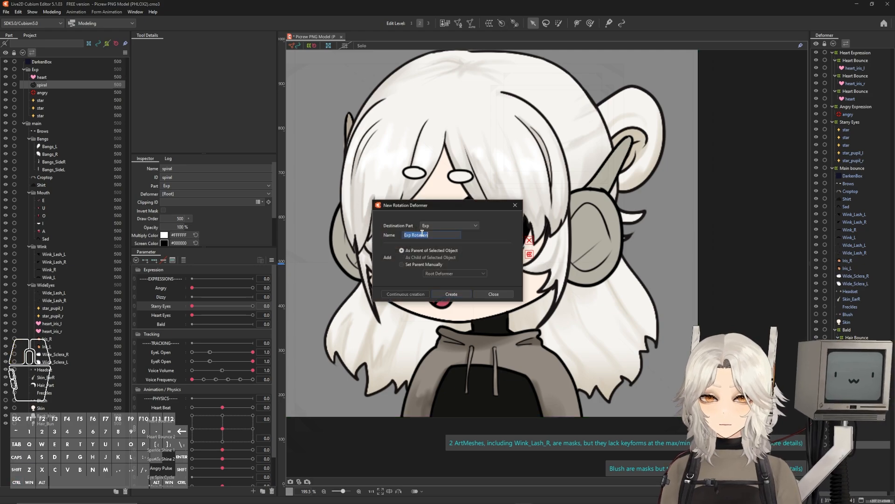
{"action": "type", "text": "Dizzy Spin Cycle"}
{"action": "left_click", "coordinate": [451, 294]}
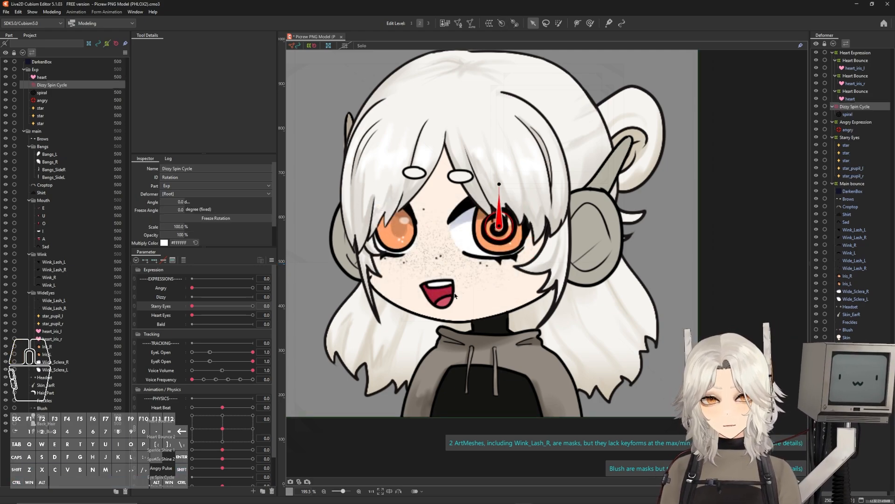
Try moving the Dizzy Spin Cycle deformer away from the eye and rotating it, and undo both changes.
{"action": "scroll", "coordinate": [499, 225], "scroll_direction": "up", "scroll_amount": 5}
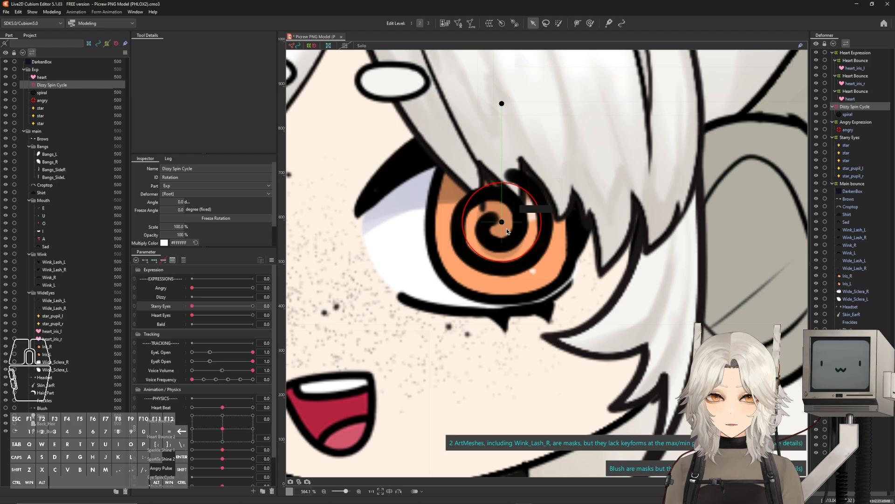
{"action": "scroll", "coordinate": [514, 225], "scroll_direction": "down", "scroll_amount": 2}
{"action": "left_click_drag", "start_coordinate": [538, 217], "coordinate": [456, 306]}
{"action": "scroll", "coordinate": [516, 231], "scroll_direction": "down", "scroll_amount": 1}
{"action": "mouse_move", "coordinate": [457, 264]}
{"action": "left_mouse_down"}
{"action": "mouse_move", "coordinate": [415, 264]}
{"action": "mouse_move", "coordinate": [472, 267]}
{"action": "left_mouse_up"}
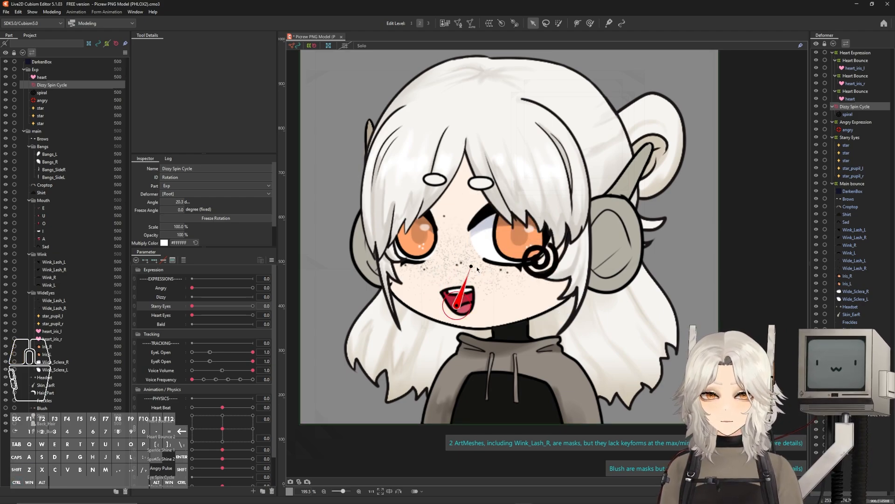
{"action": "key", "text": "ctrl+z"}
{"action": "key", "text": "ctrl+z"}
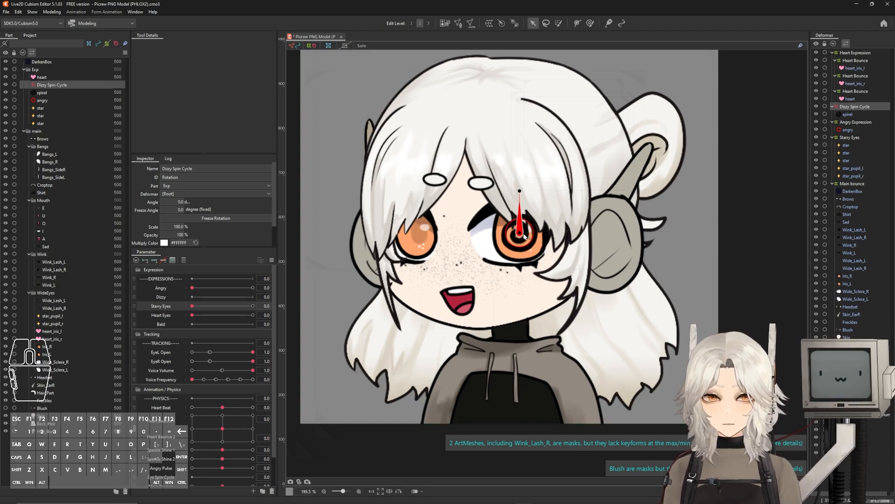
{"action": "scroll", "coordinate": [526, 230], "scroll_direction": "up", "scroll_amount": 1}
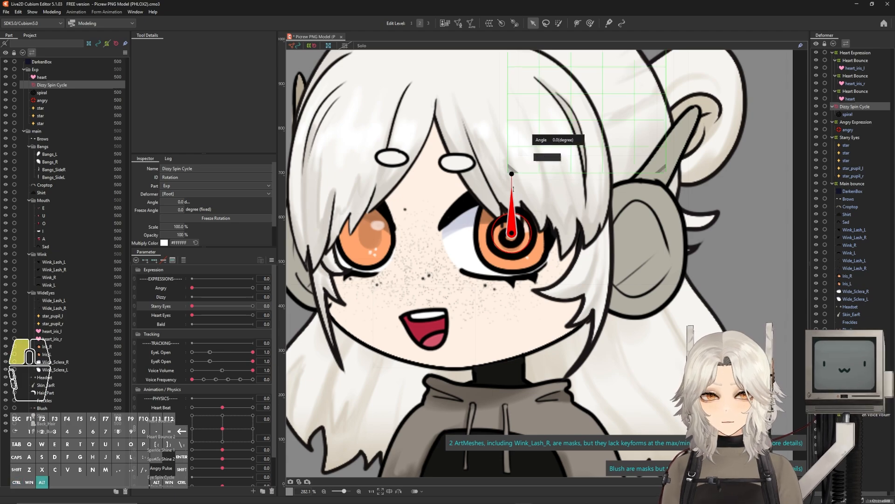
{"action": "left_click_drag", "start_coordinate": [512, 174], "coordinate": [512, 101]}
{"action": "left_click_drag", "start_coordinate": [533, 240], "coordinate": [544, 251]}
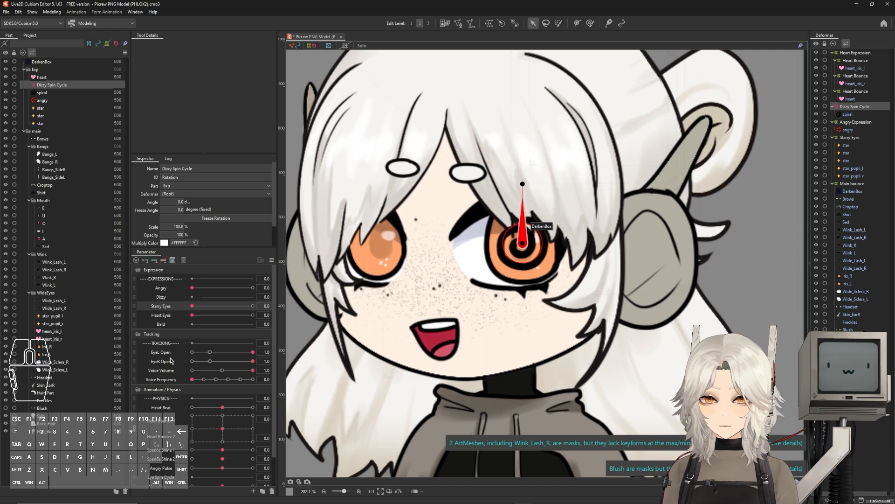
Key the Dizzy Spin Cycle deformer at both ends of Eye Spin Cycle, with a 360° angle at value 360, and test it.
{"action": "scroll", "coordinate": [167, 414], "scroll_direction": "down", "scroll_amount": 2}
{"action": "left_click", "coordinate": [166, 448]}
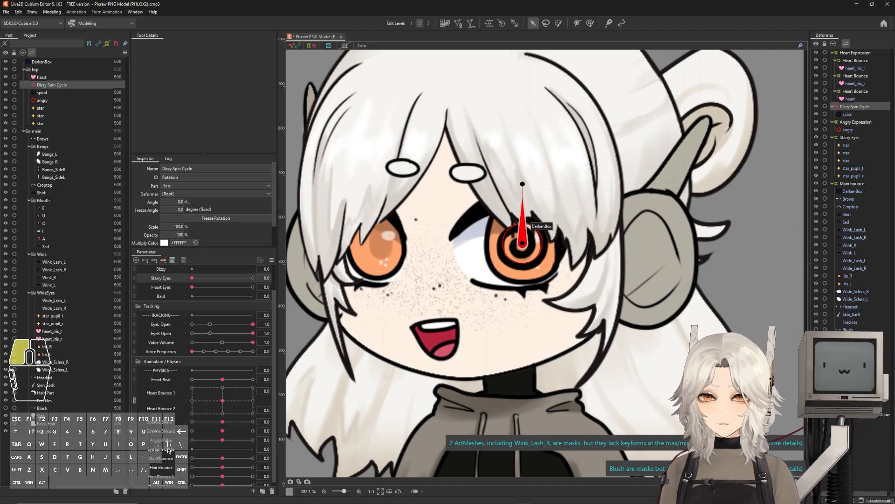
{"action": "scroll", "coordinate": [204, 450], "scroll_direction": "down", "scroll_amount": 1}
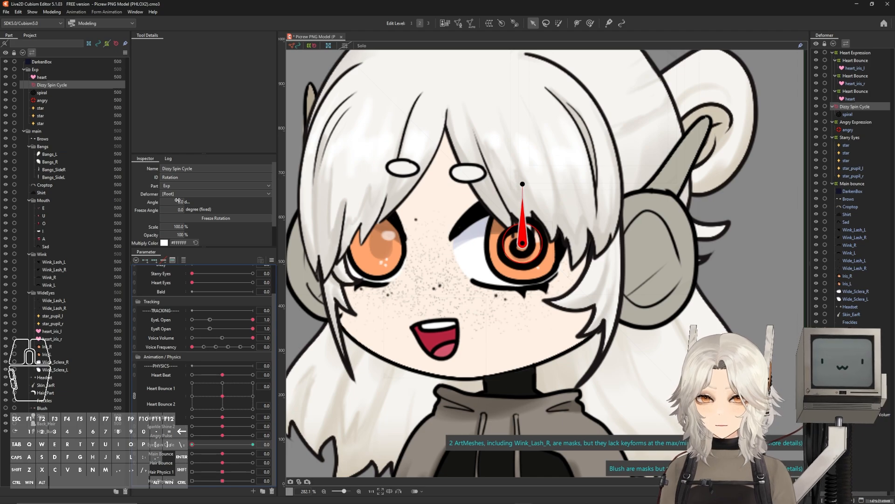
{"action": "left_click", "coordinate": [253, 445]}
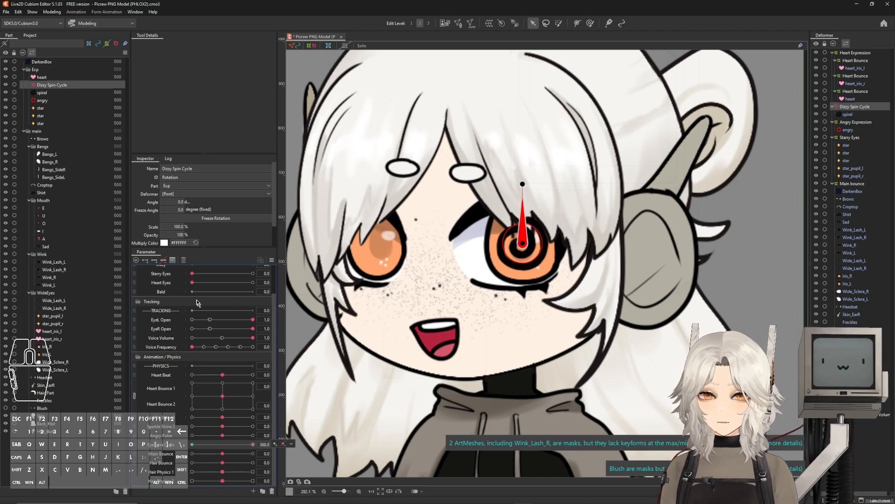
{"action": "left_click", "coordinate": [179, 202]}
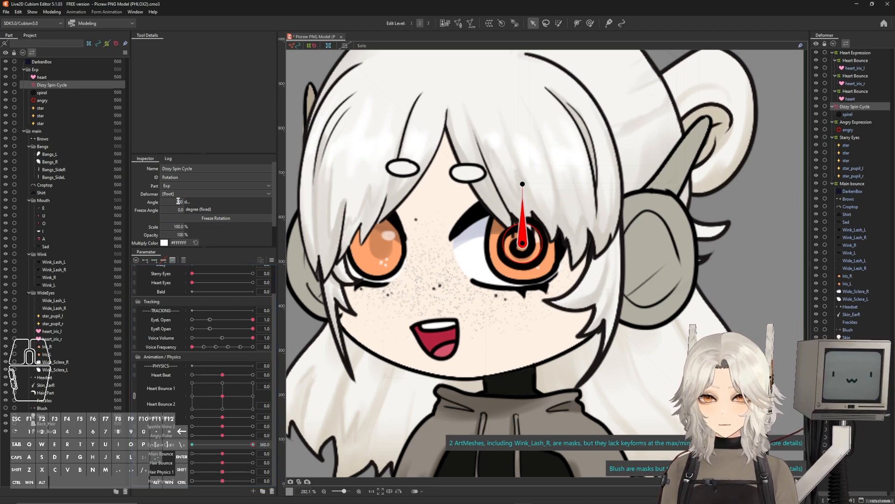
{"action": "left_click_drag", "start_coordinate": [192, 445], "coordinate": [253, 446]}
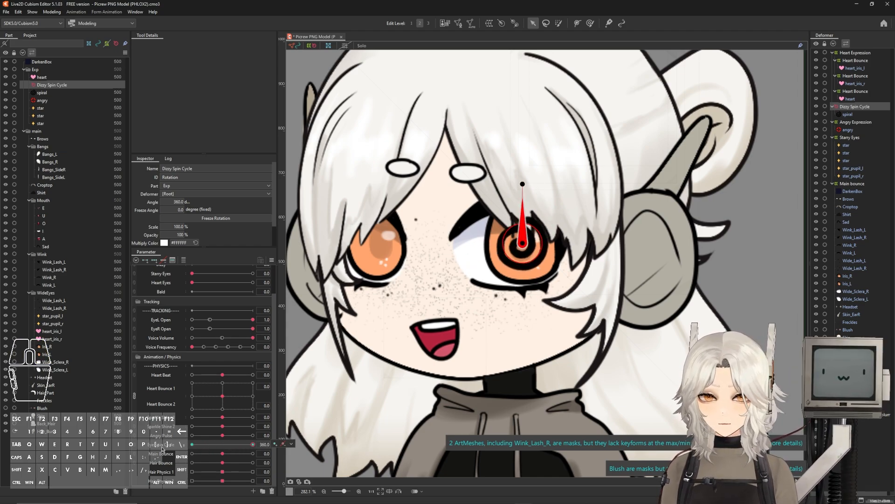
Enable Repeat for the Eye Spin Cycle parameter and return the parameter to 0.
{"action": "right_click", "coordinate": [163, 447]}
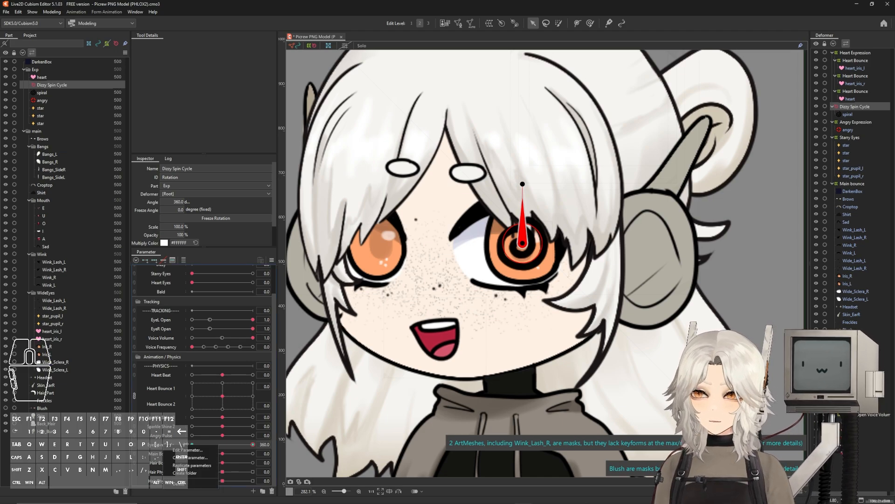
{"action": "left_click", "coordinate": [187, 450]}
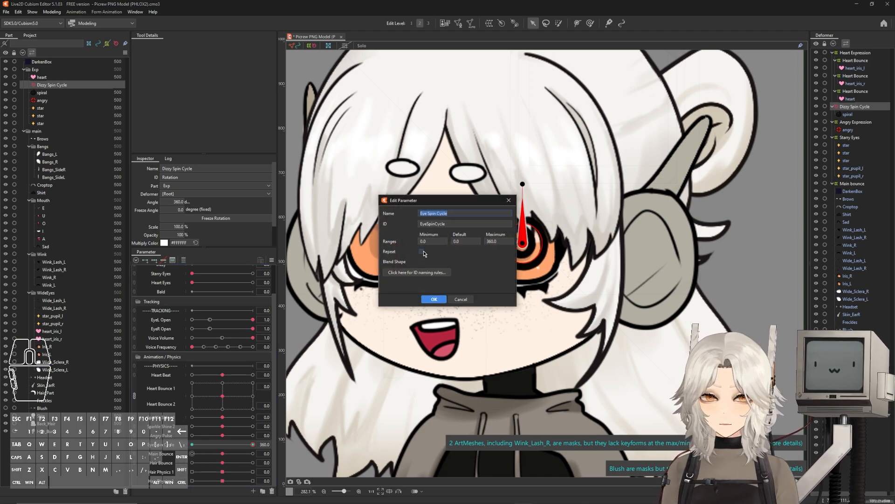
{"action": "left_click", "coordinate": [423, 253]}
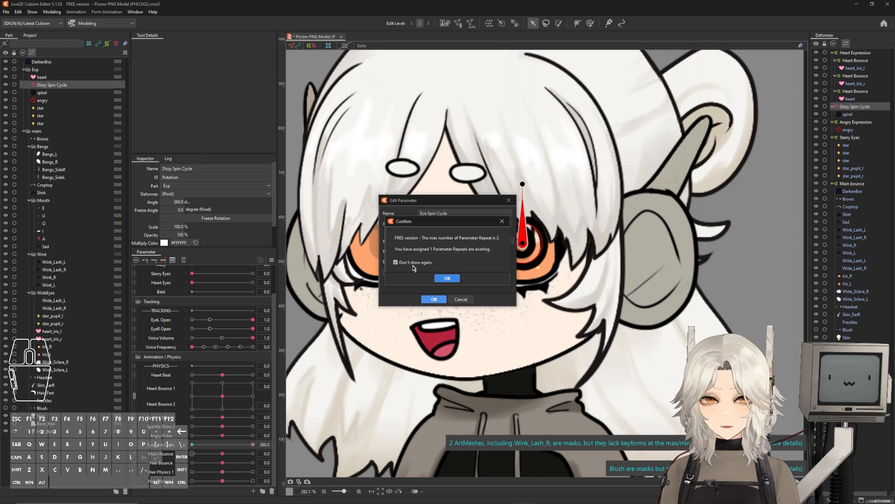
{"action": "left_click", "coordinate": [448, 278]}
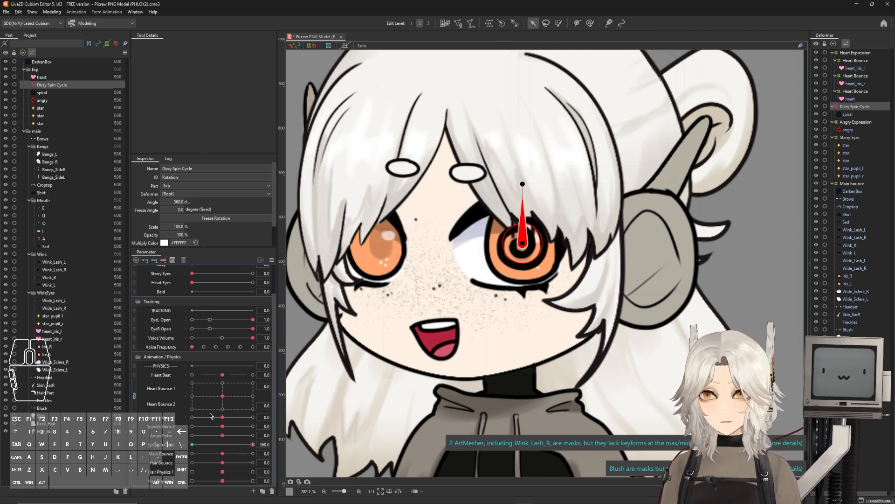
{"action": "left_click_drag", "start_coordinate": [203, 450], "coordinate": [857, 110]}
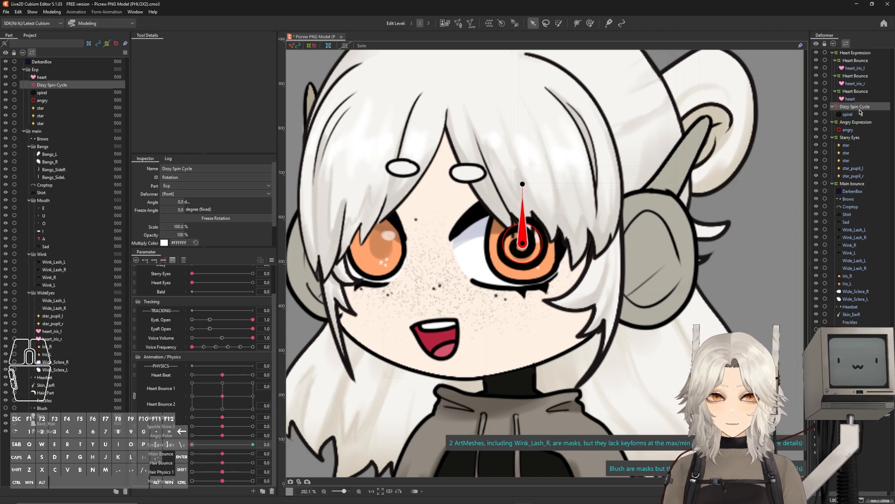
Place a duplicate of the Dizzy Spin Cycle deformer and its spiral over the other iris, scaled to 87%.
{"action": "left_click", "coordinate": [853, 115], "text": "ctrl"}
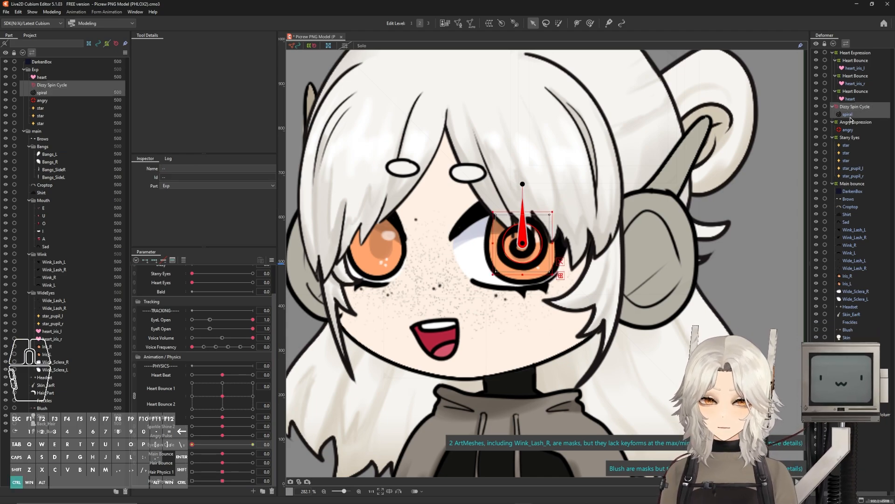
{"action": "key", "text": "ctrl+v"}
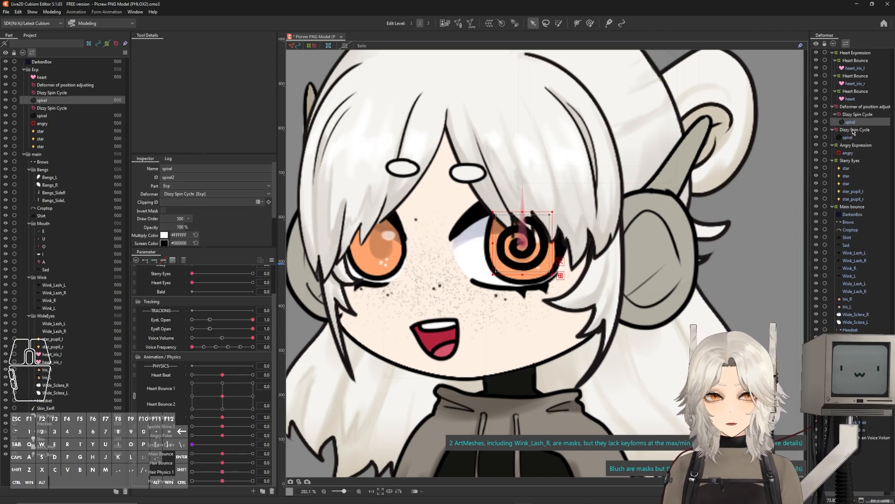
{"action": "left_click", "coordinate": [857, 115]}
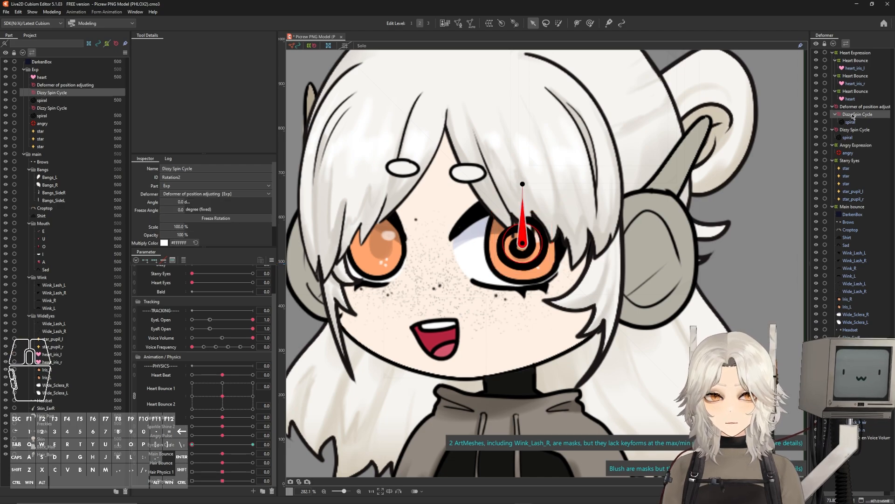
{"action": "left_click", "coordinate": [845, 108]}
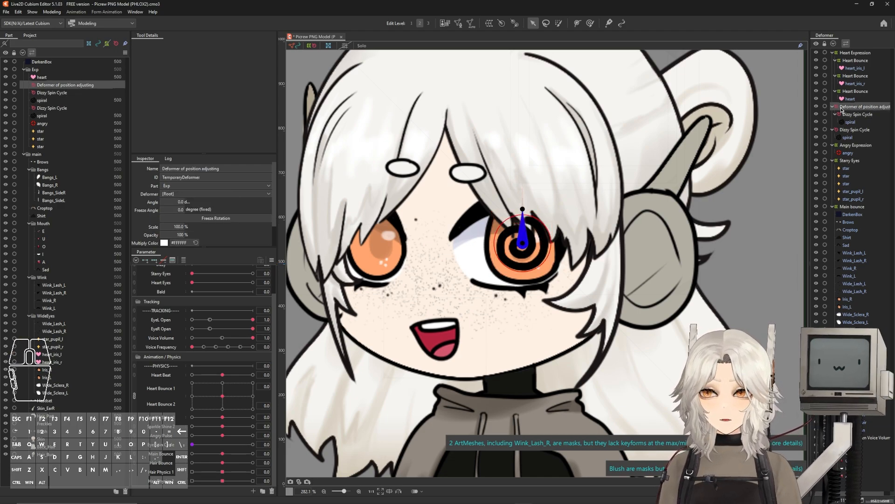
{"action": "left_click_drag", "start_coordinate": [524, 245], "coordinate": [377, 243]}
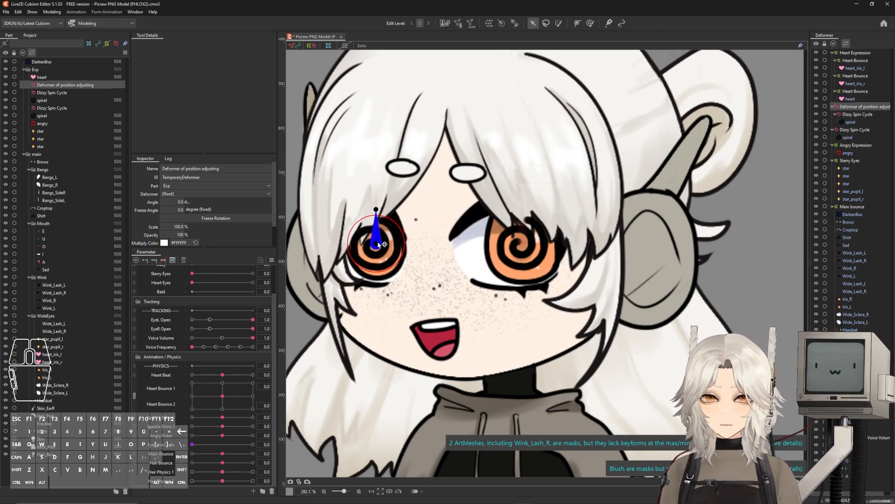
{"action": "left_click_drag", "start_coordinate": [182, 227], "coordinate": [180, 229]}
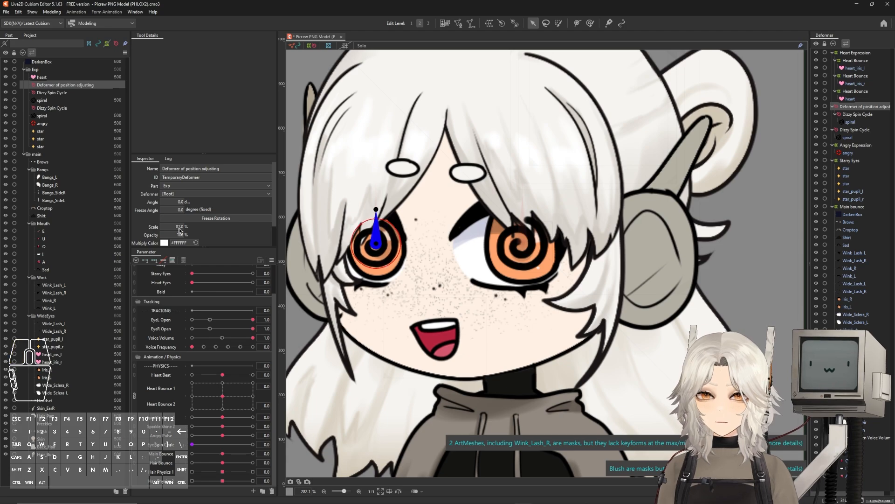
{"action": "left_click_drag", "start_coordinate": [370, 250], "coordinate": [373, 250]}
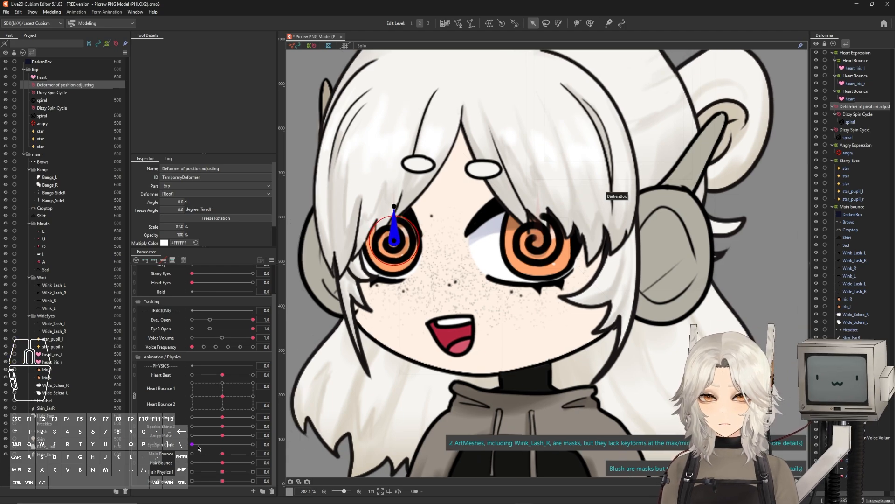
Move the duplicated Dizzy Spin Cycle deformer out of the position adjusting deformer and delete that temporary deformer.
{"action": "left_click_drag", "start_coordinate": [192, 444], "coordinate": [418, 425]}
{"action": "left_click", "coordinate": [833, 116]}
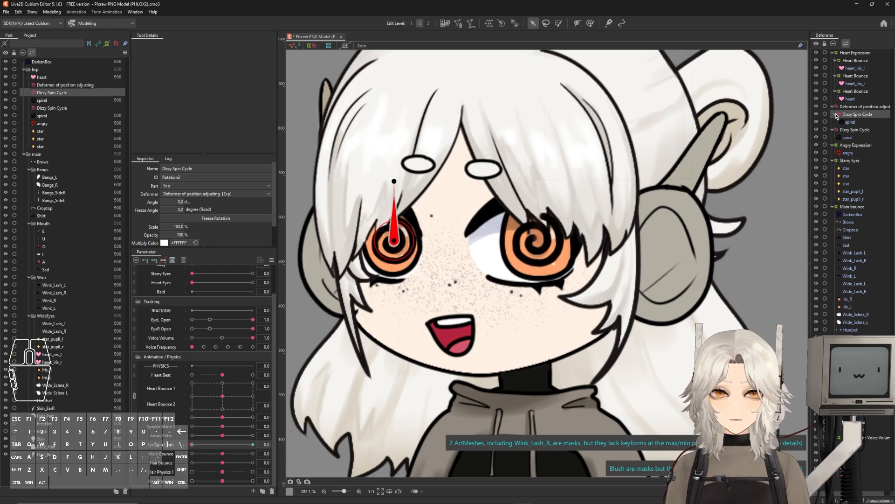
{"action": "left_click", "coordinate": [846, 116]}
{"action": "left_click_drag", "start_coordinate": [848, 117], "coordinate": [860, 105]}
{"action": "left_click", "coordinate": [856, 109]}
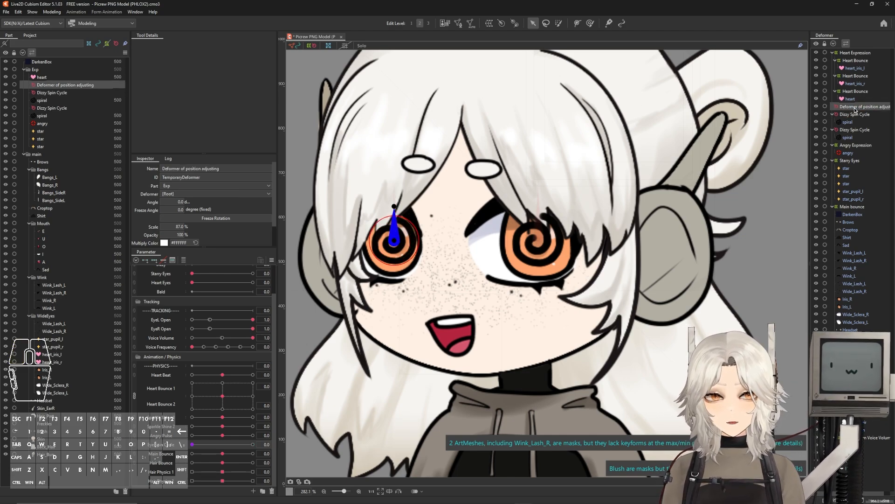
{"action": "left_click", "coordinate": [125, 491]}
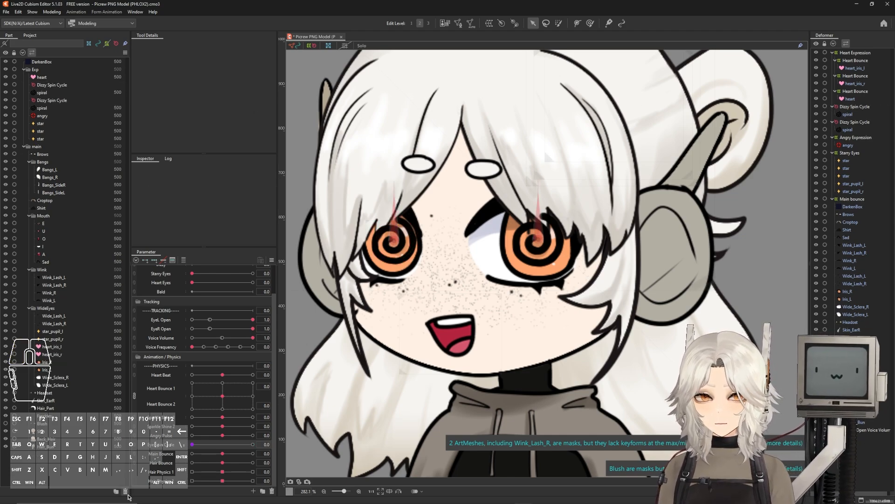
Rename the spiral mesh over the larger iris, under the second Dizzy Spin Cycle deformer, as spiral_r.
{"action": "left_click", "coordinate": [847, 130]}
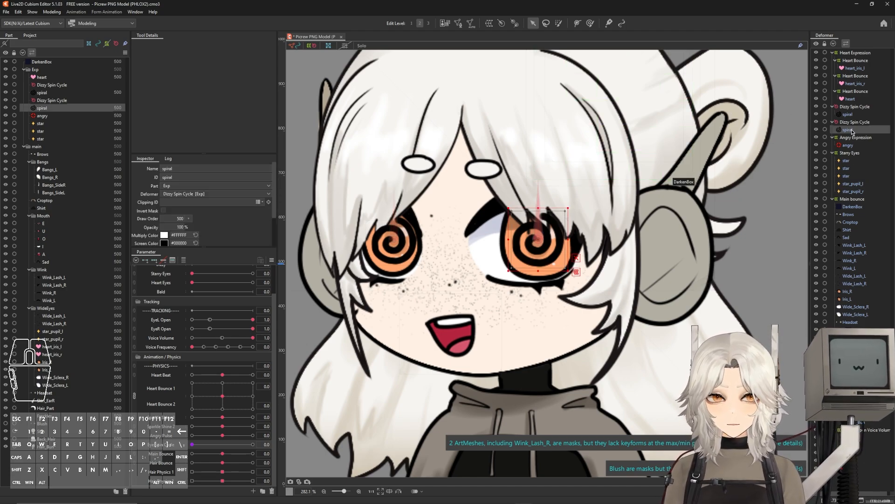
{"action": "left_click", "coordinate": [219, 168]}
{"action": "type", "text": "_r"}
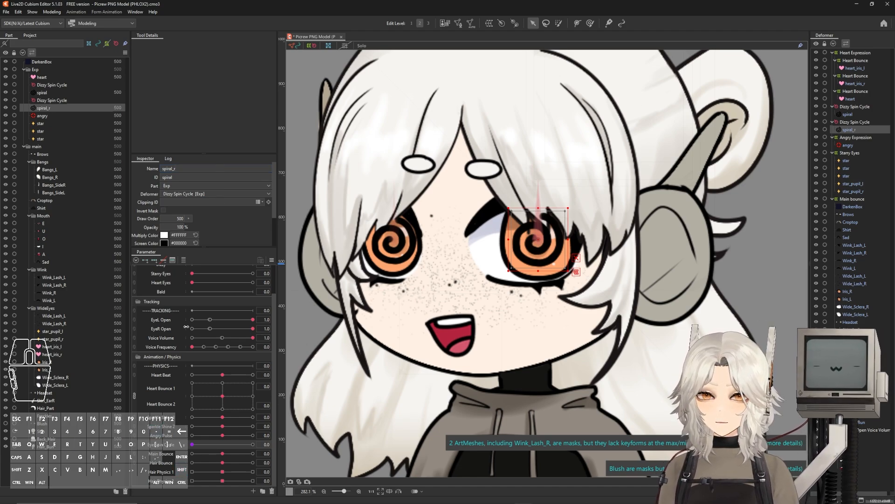
Key spiral_r on the EyeR Open parameter with 0% opacity at values 0.3 and 0.
{"action": "left_click_drag", "start_coordinate": [252, 329], "coordinate": [213, 331]}
{"action": "right_click", "coordinate": [252, 328]}
{"action": "right_click", "coordinate": [210, 329]}
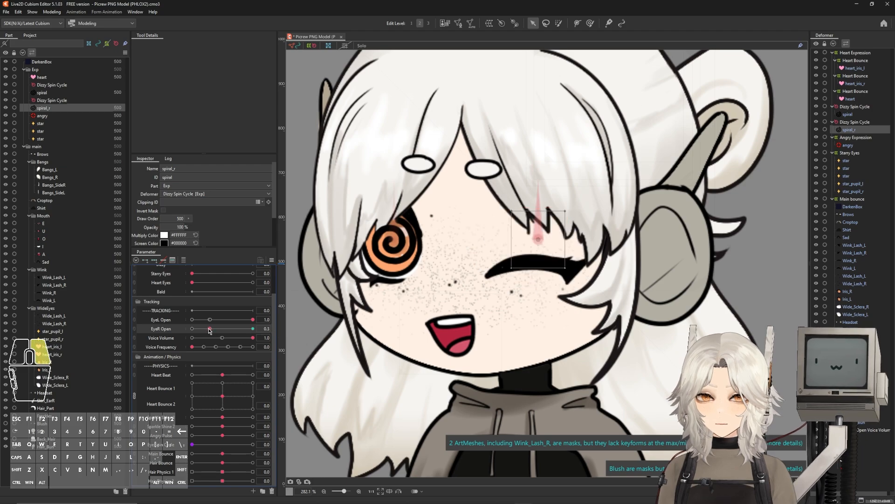
{"action": "left_click", "coordinate": [275, 329]}
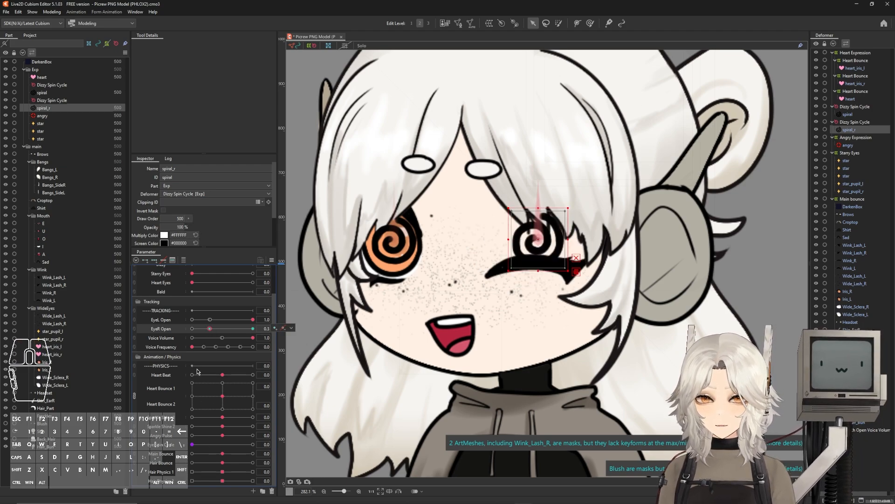
{"action": "left_click_drag", "start_coordinate": [181, 227], "coordinate": [136, 227]}
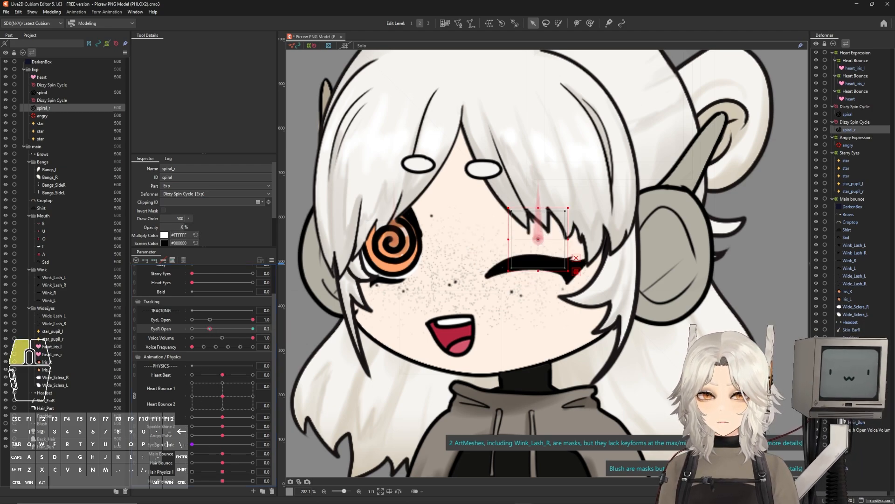
{"action": "right_click", "coordinate": [191, 329]}
{"action": "left_click", "coordinate": [275, 328]}
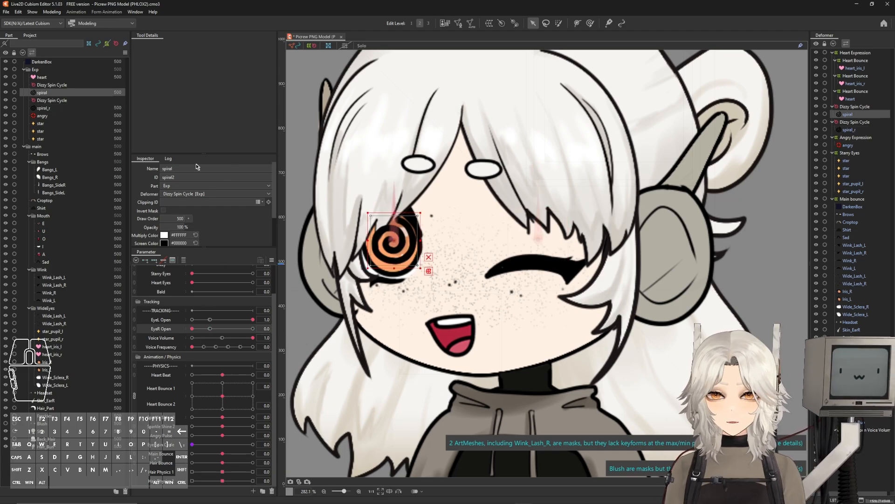
Rename the spiral mesh over the other iris as spiral_l.
{"action": "left_click", "coordinate": [191, 167]}
{"action": "left_click", "coordinate": [207, 168]}
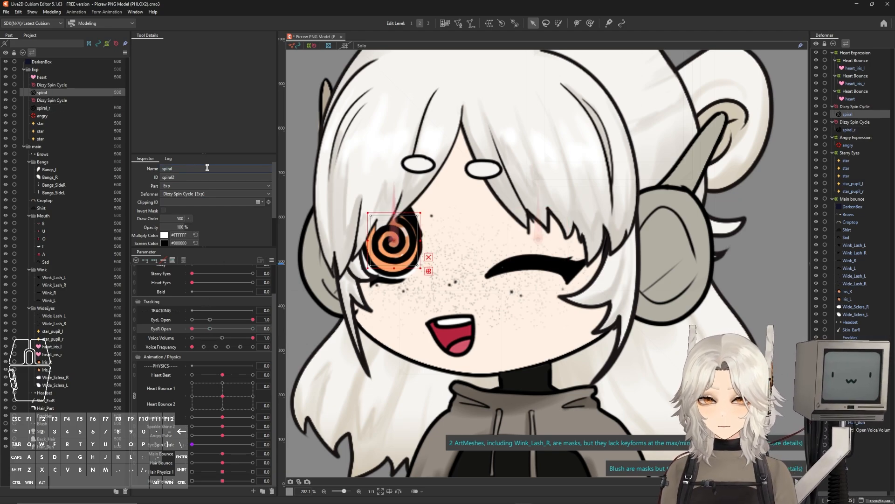
{"action": "type", "text": "_l"}
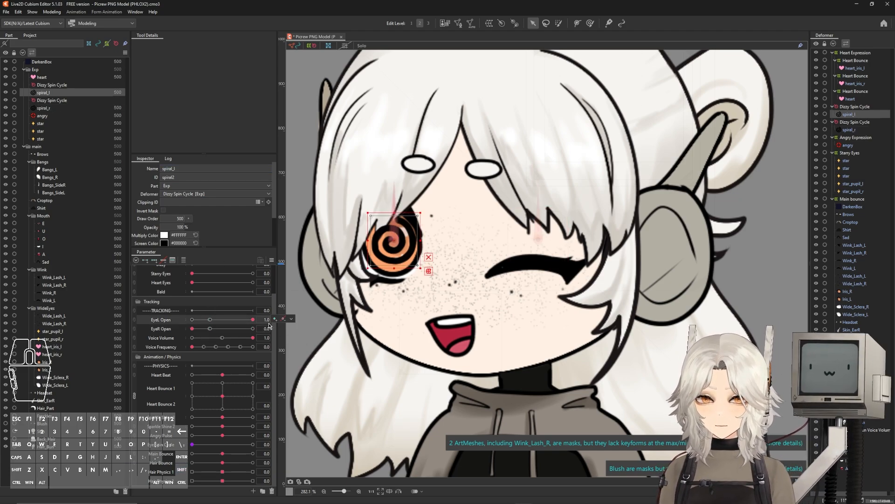
Key spiral_l at values 0, 0.3 and 1 of EyeL Open and return both eye parameters to 1.
{"action": "left_click", "coordinate": [210, 319]}
{"action": "right_click", "coordinate": [209, 319]}
{"action": "left_click", "coordinate": [210, 319]}
{"action": "right_click", "coordinate": [209, 319]}
{"action": "left_click_drag", "start_coordinate": [209, 319], "coordinate": [280, 322]}
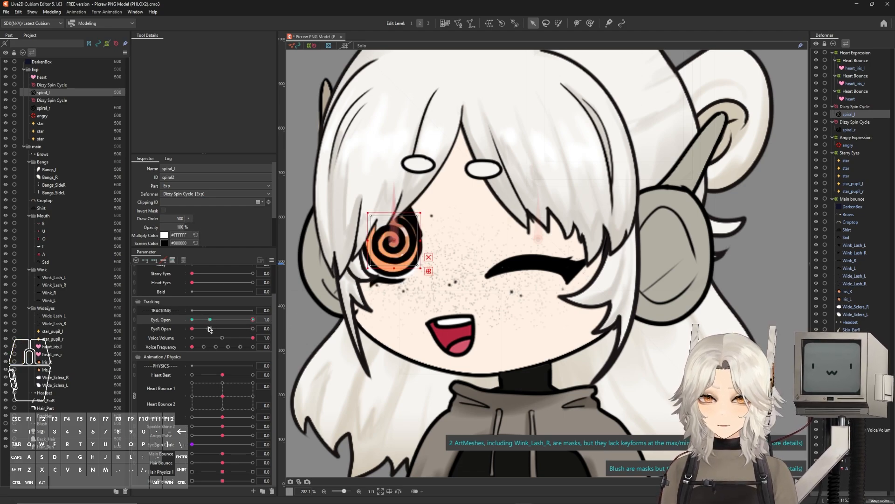
{"action": "left_click", "coordinate": [253, 329]}
Create a parent rotation deformer named Dizzy Expression over both Dizzy Spin Cycle deformers and key it on Dizzy with 0% opacity at value 0.
{"action": "left_click", "coordinate": [855, 123]}
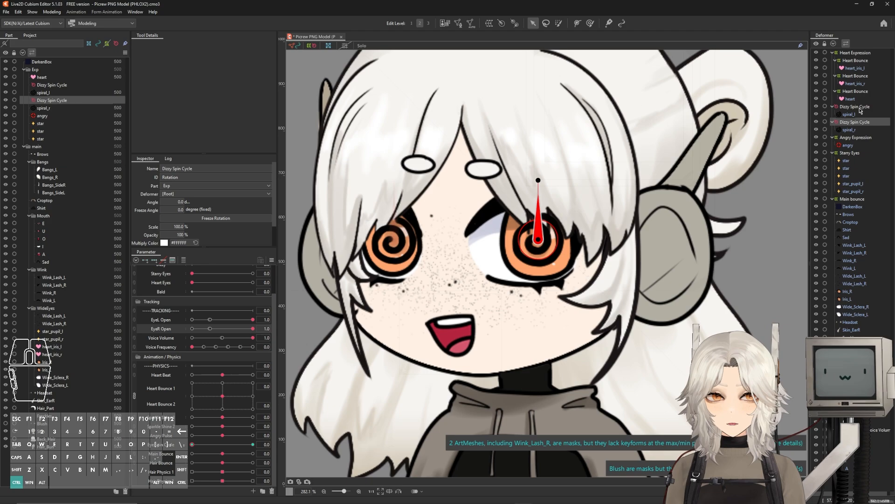
{"action": "left_click", "coordinate": [859, 108], "text": "ctrl"}
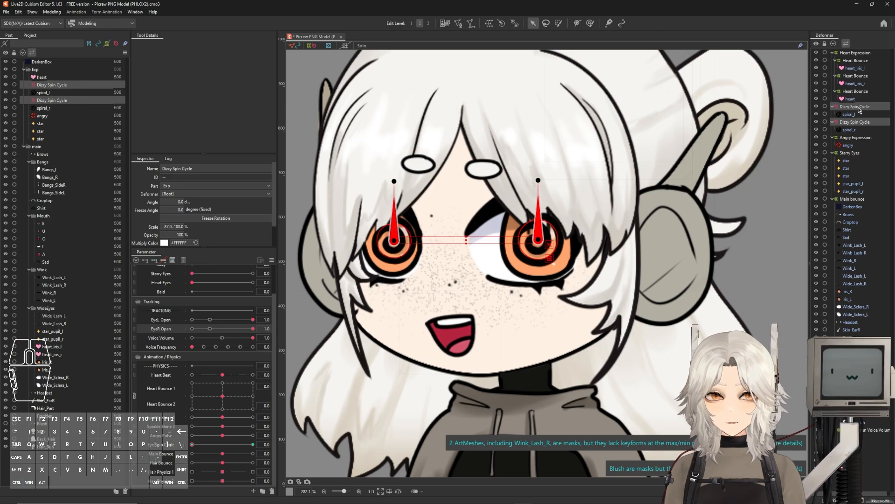
{"action": "left_click", "coordinate": [502, 22]}
{"action": "left_click", "coordinate": [427, 236]}
{"action": "key", "text": "ctrl+a"}
{"action": "type", "text": "Dizzy Expression"}
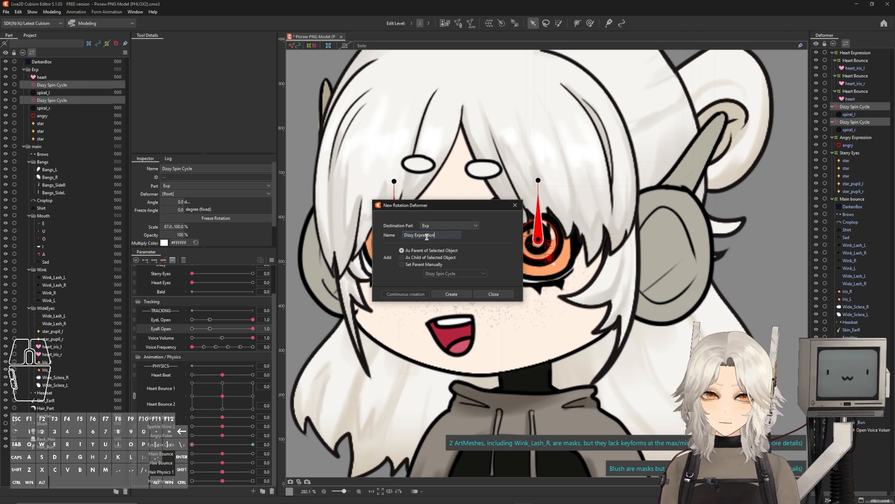
{"action": "left_click", "coordinate": [444, 294]}
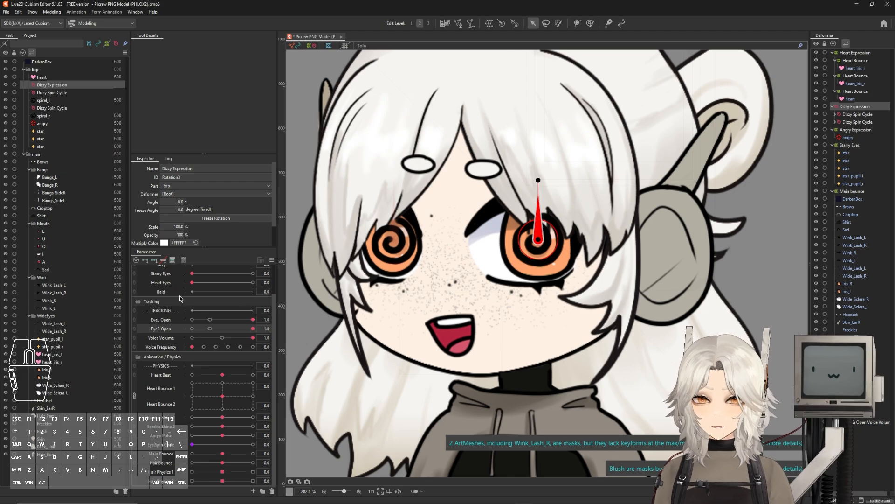
{"action": "scroll", "coordinate": [180, 299], "scroll_direction": "up", "scroll_amount": 2}
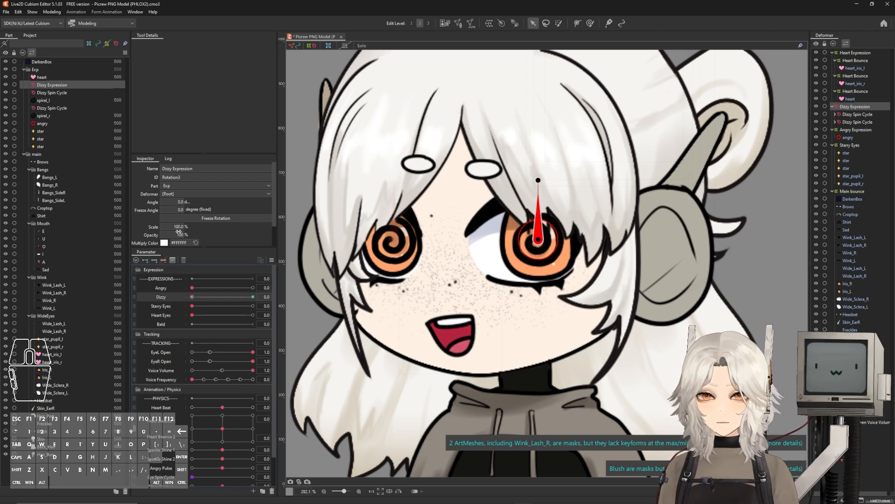
{"action": "left_click_drag", "start_coordinate": [179, 231], "coordinate": [177, 238]}
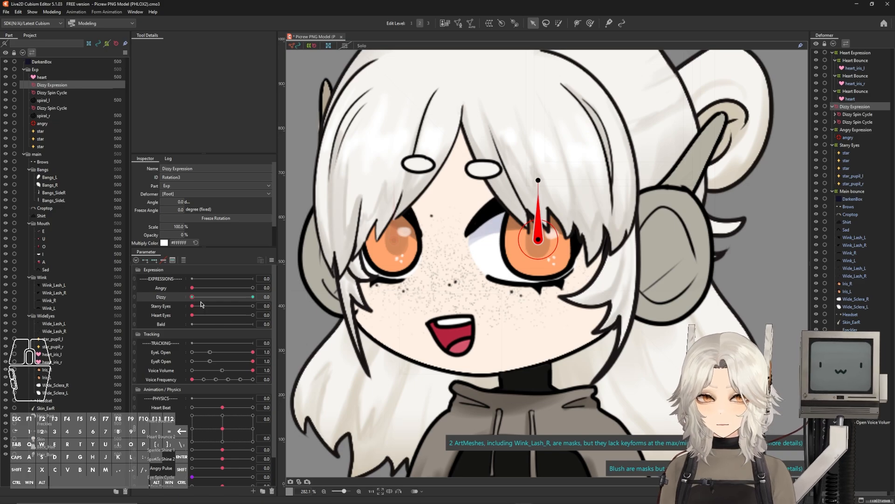
Move spiral_l and spiral_r into the WideEyes part folder.
{"action": "left_click", "coordinate": [44, 131]}
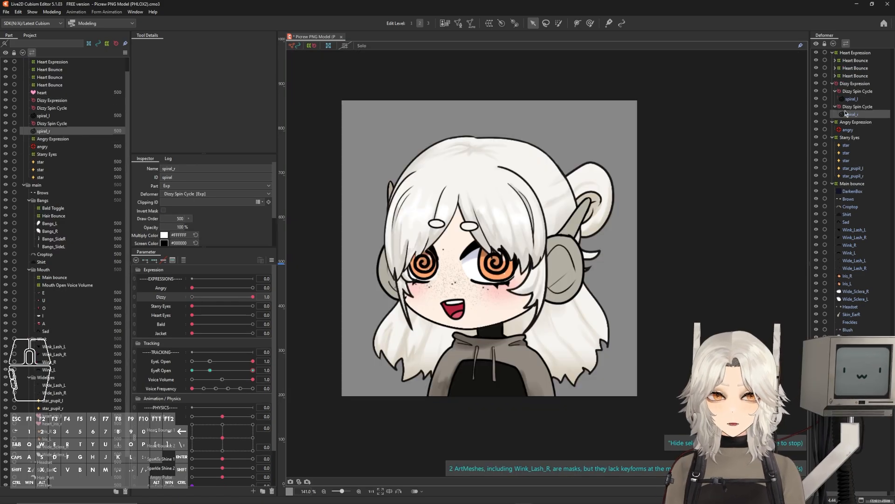
{"action": "left_click", "coordinate": [39, 117], "text": "ctrl"}
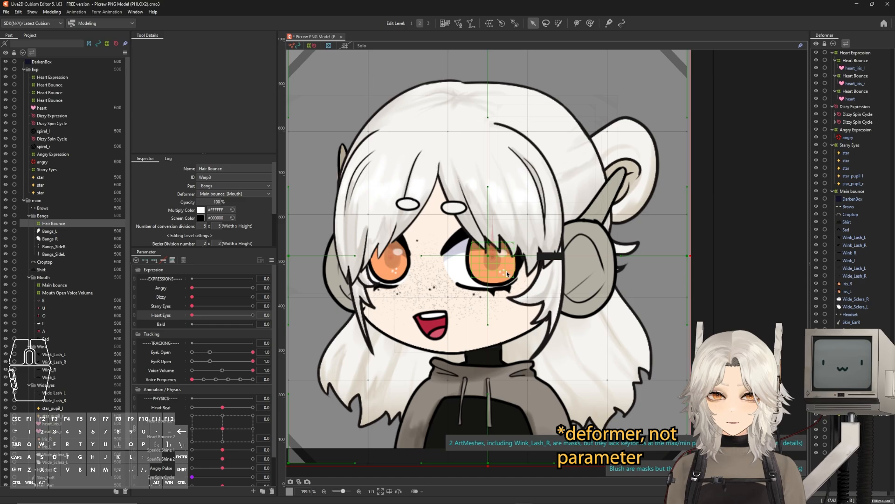
{"action": "scroll", "coordinate": [506, 270], "scroll_direction": "down", "scroll_amount": 2}
{"action": "left_click_drag", "start_coordinate": [479, 253], "coordinate": [443, 228]}
{"action": "key", "text": "ctrl+z"}
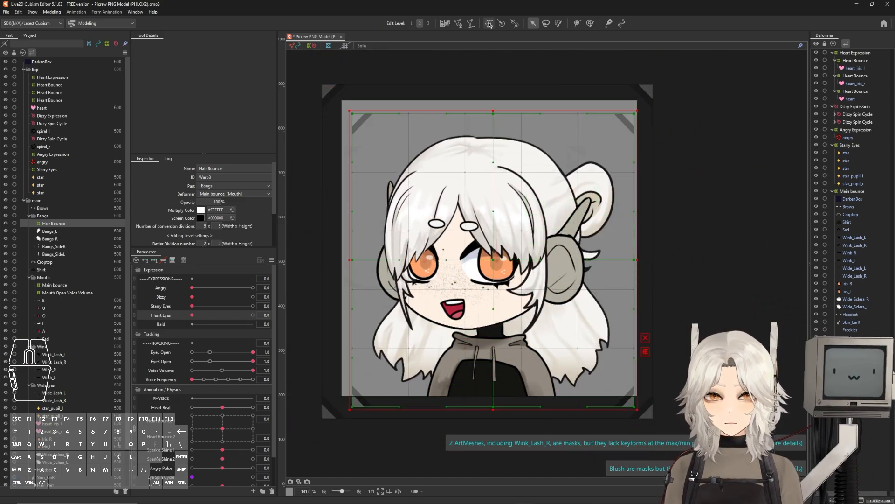
Create a warp deformer named Bald Toggle as parent of the Hair Bounce deformer.
{"action": "left_click", "coordinate": [489, 23]}
{"action": "key", "text": "ctrl+a"}
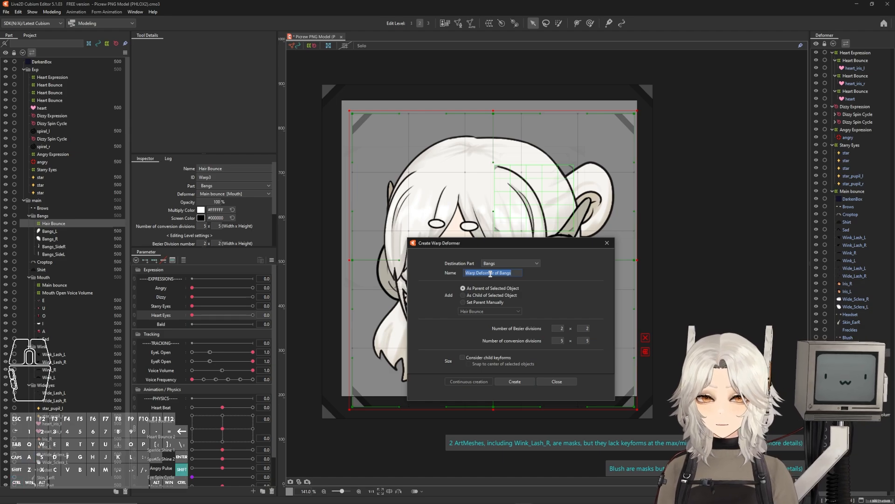
{"action": "type", "text": "Bald Toggle"}
{"action": "key", "text": "Return"}
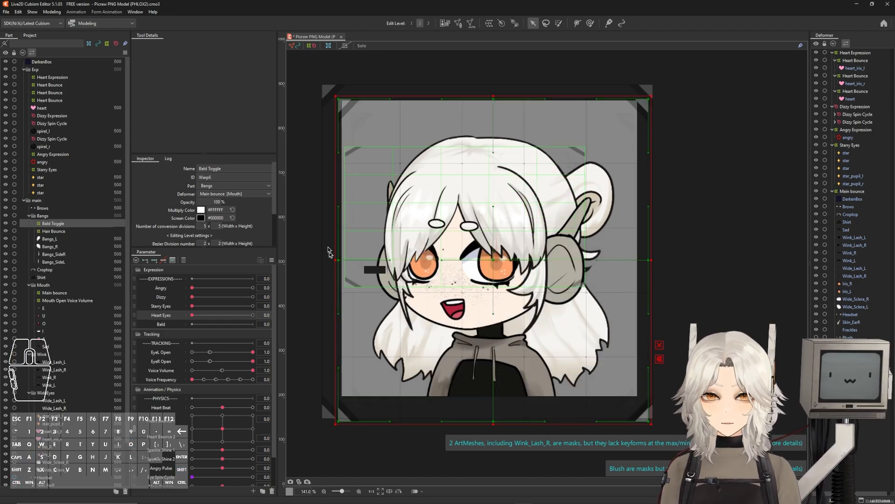
Key Bald Toggle at both ends of Bald, raised and at 0% opacity at value 1, and return Bald to 0.
{"action": "left_click", "coordinate": [145, 260]}
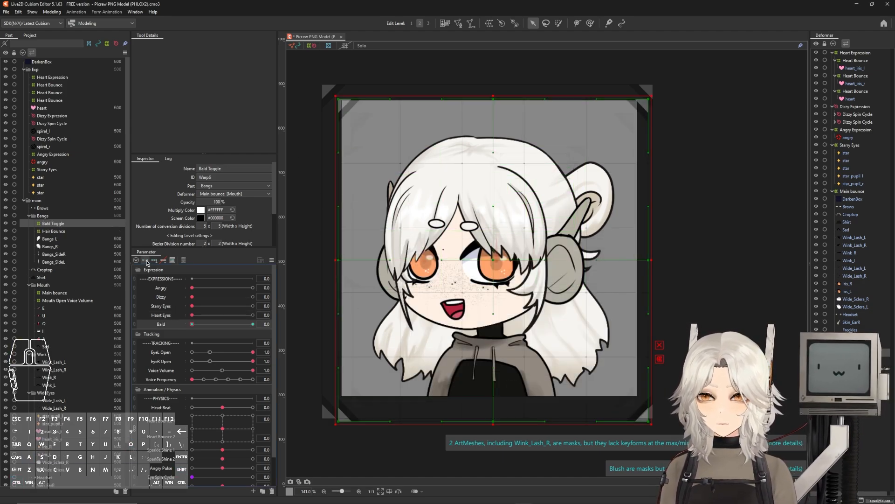
{"action": "left_click", "coordinate": [194, 325]}
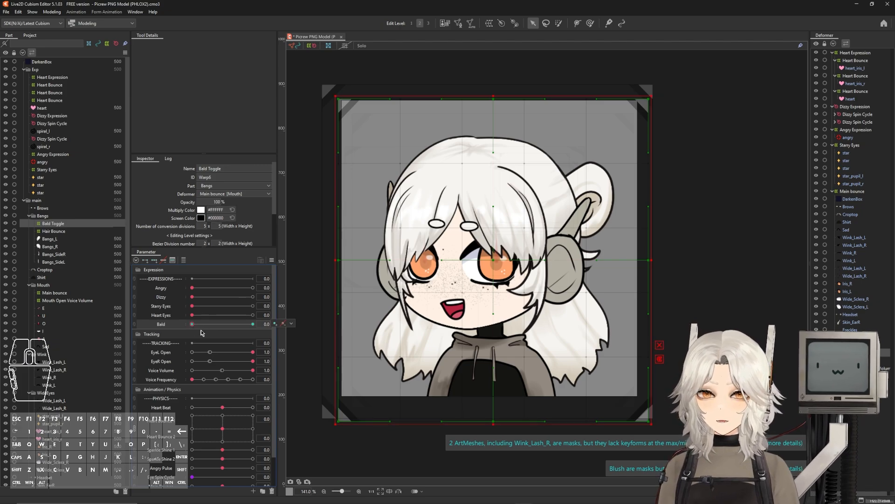
{"action": "left_click_drag", "start_coordinate": [192, 324], "coordinate": [258, 324]}
{"action": "left_click_drag", "start_coordinate": [214, 207], "coordinate": [215, 204]}
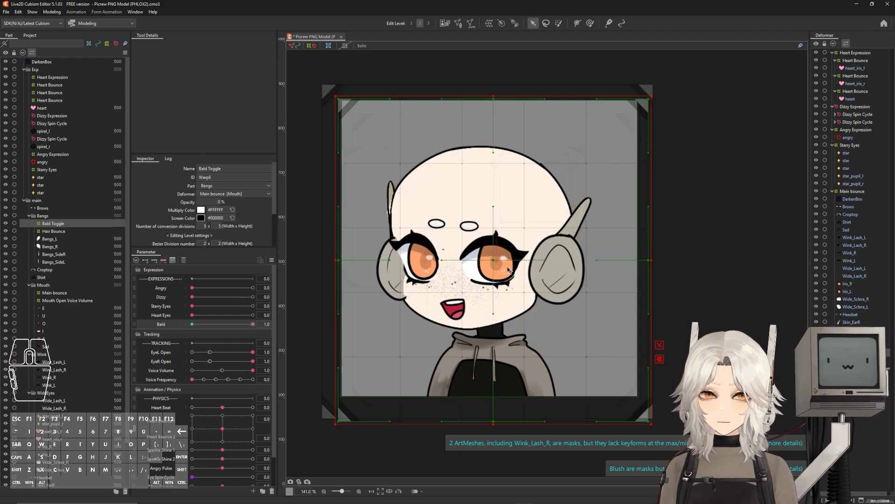
{"action": "left_click_drag", "start_coordinate": [489, 259], "coordinate": [489, 218]}
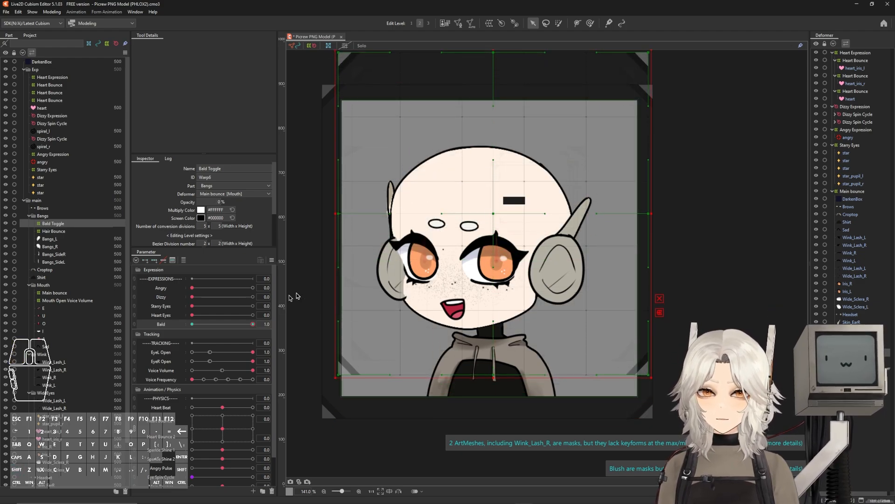
{"action": "mouse_move", "coordinate": [253, 324]}
{"action": "left_mouse_down"}
{"action": "mouse_move", "coordinate": [192, 326]}
{"action": "mouse_move", "coordinate": [253, 325]}
{"action": "left_mouse_up"}
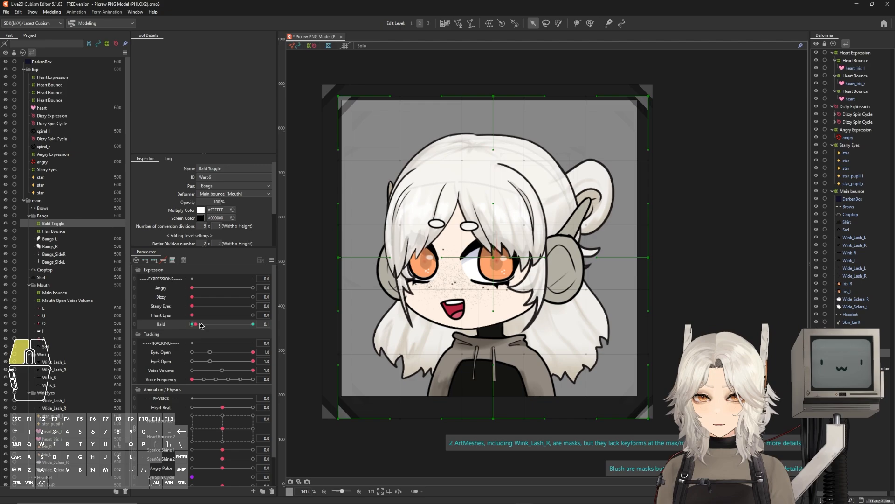
{"action": "left_click", "coordinate": [195, 325]}
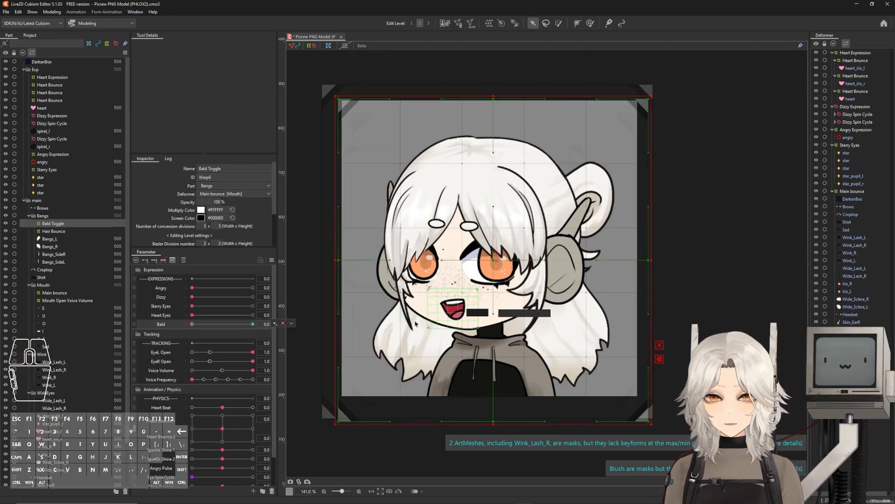
Duplicate the Bald parameter and rename the copy as Jacket.
{"action": "right_click", "coordinate": [163, 327]}
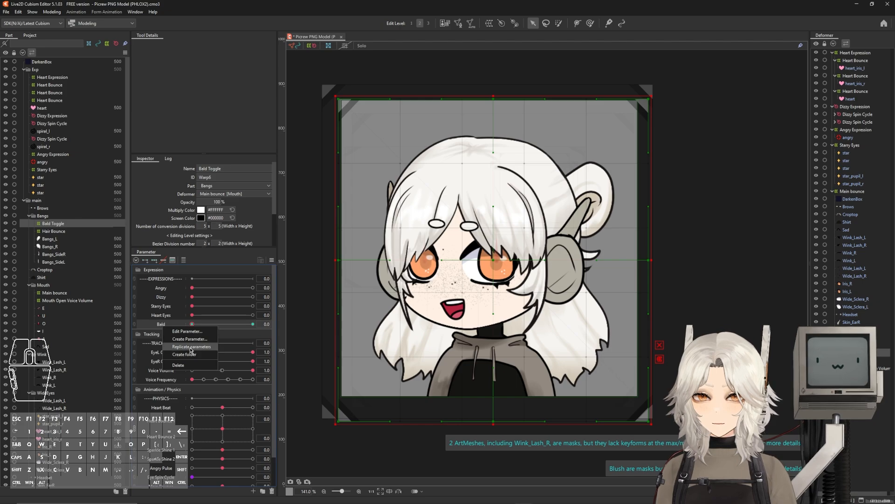
{"action": "left_click", "coordinate": [191, 346]}
{"action": "right_click", "coordinate": [163, 334]}
{"action": "left_click", "coordinate": [179, 338]}
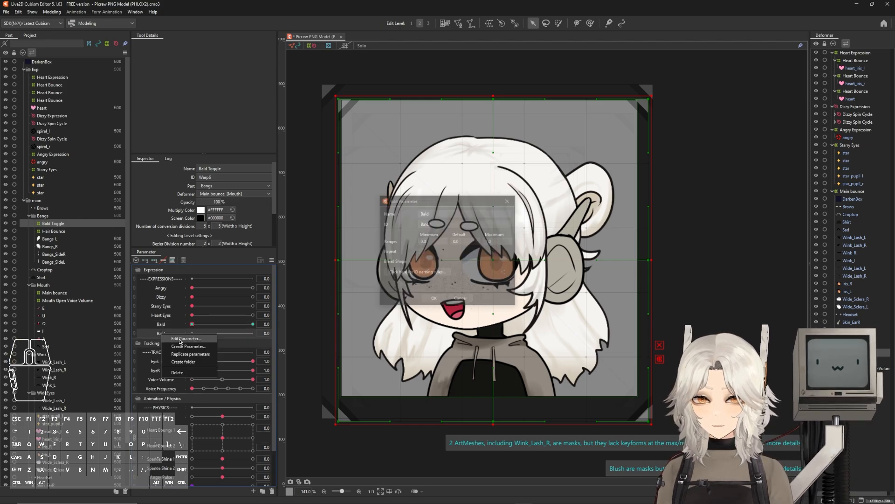
{"action": "type", "text": "Jacket"}
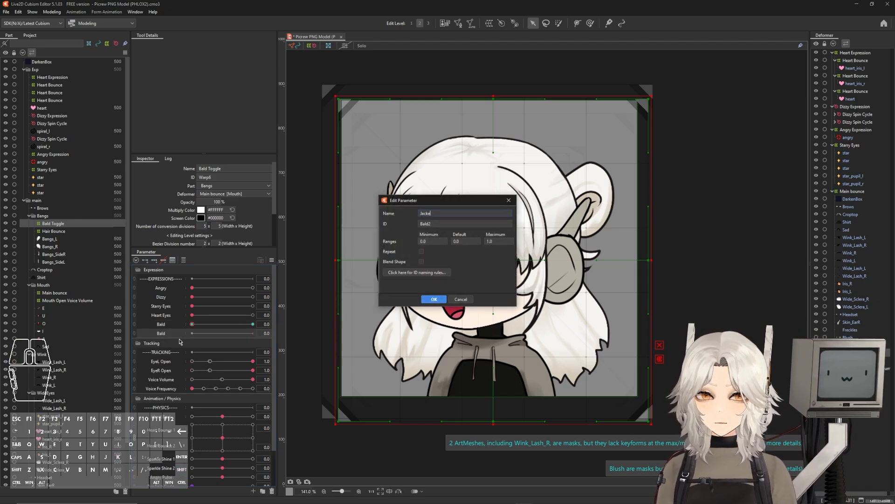
{"action": "key", "text": "Return"}
Key the Croptop mesh at both ends of Jacket, raised and at 0% opacity at value 1, and return Jacket to 0.
{"action": "left_click", "coordinate": [857, 216]}
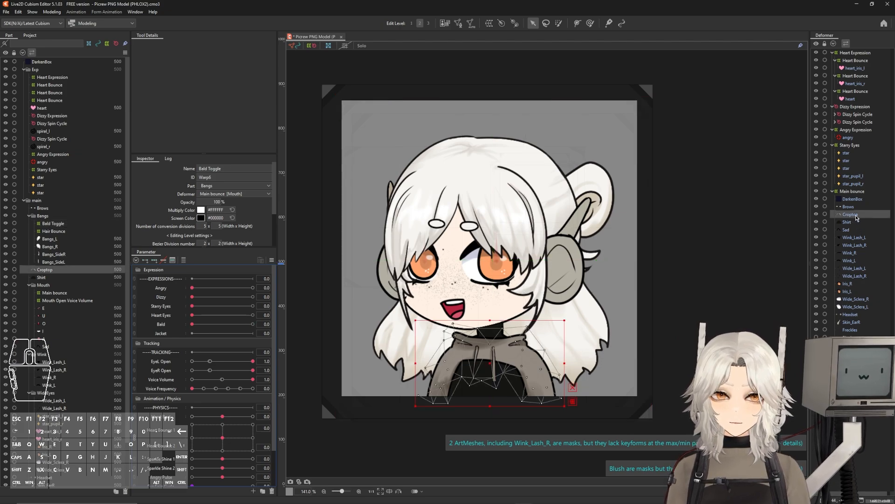
{"action": "left_click", "coordinate": [147, 263]}
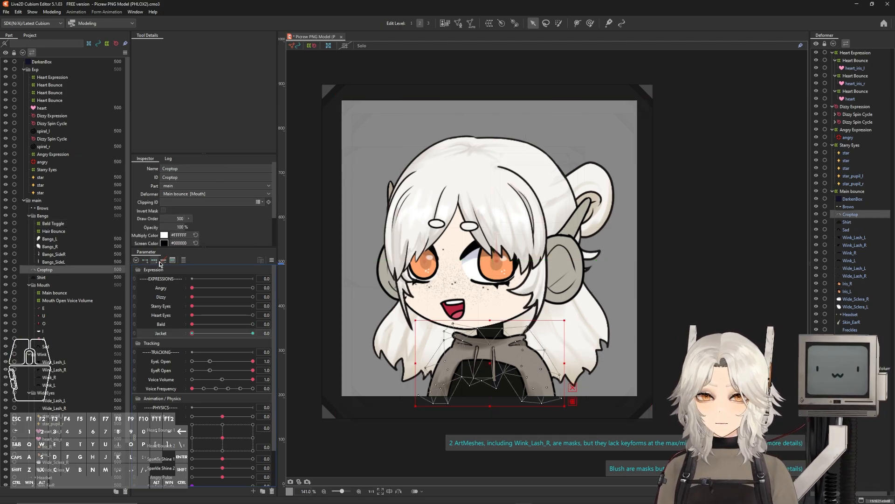
{"action": "left_click_drag", "start_coordinate": [486, 338], "coordinate": [486, 308]}
{"action": "left_click_drag", "start_coordinate": [178, 225], "coordinate": [159, 227]}
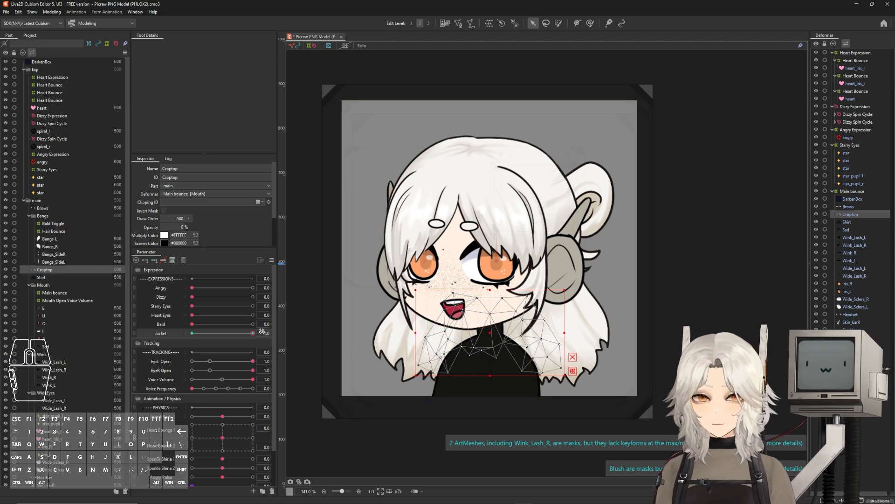
{"action": "left_click_drag", "start_coordinate": [253, 333], "coordinate": [93, 352]}
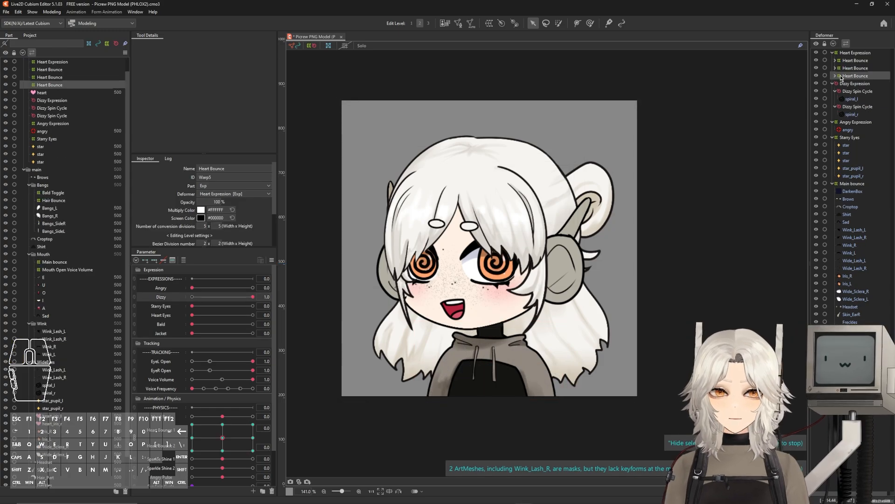
Collapse the Heart Expression, Dizzy Expression, Angry Expression and Starry Eyes groups in the deformer hierarchy.
{"action": "left_click", "coordinate": [832, 52]}
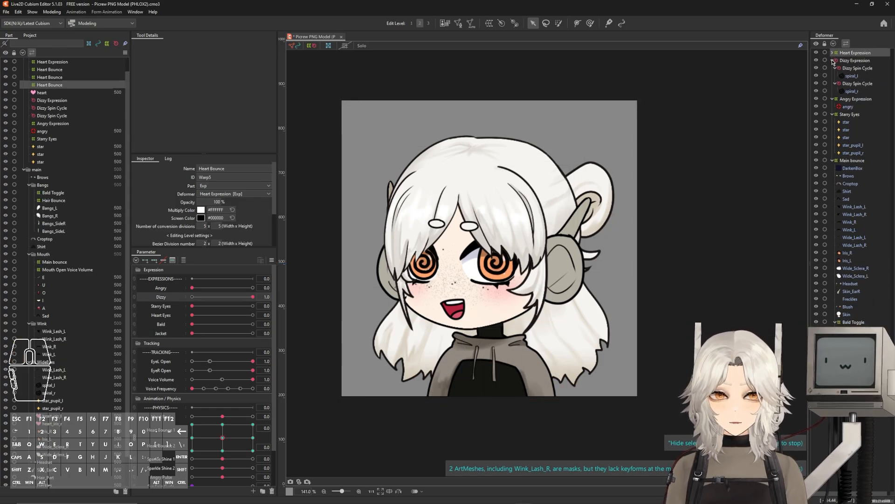
{"action": "left_click", "coordinate": [832, 60]}
{"action": "left_click", "coordinate": [832, 68]}
{"action": "left_click", "coordinate": [832, 75]}
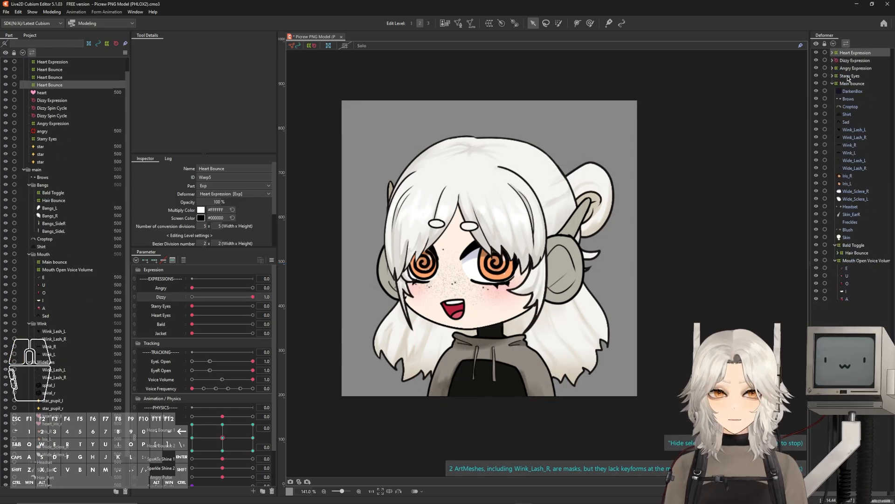
Preview the Angry and Heart Eyes expressions one after the other in Physics Settings while moving Voice Volume up to its maximum.
{"action": "left_click", "coordinate": [52, 12]}
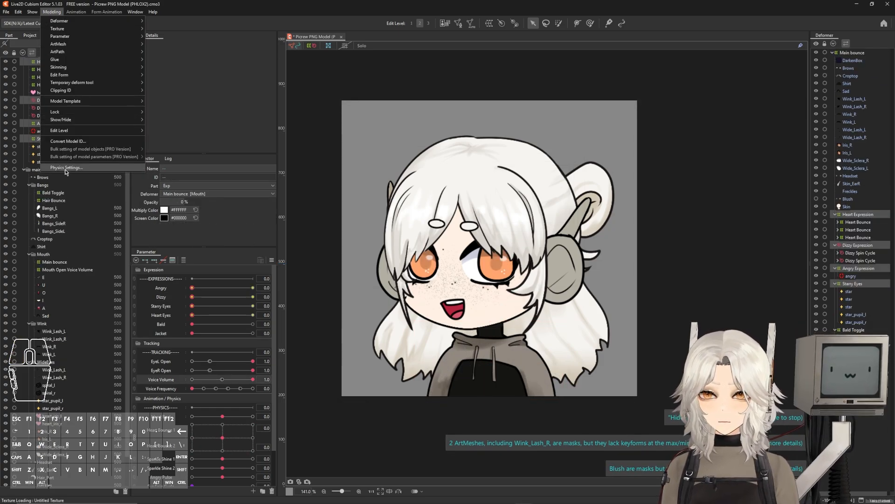
{"action": "left_click", "coordinate": [65, 168]}
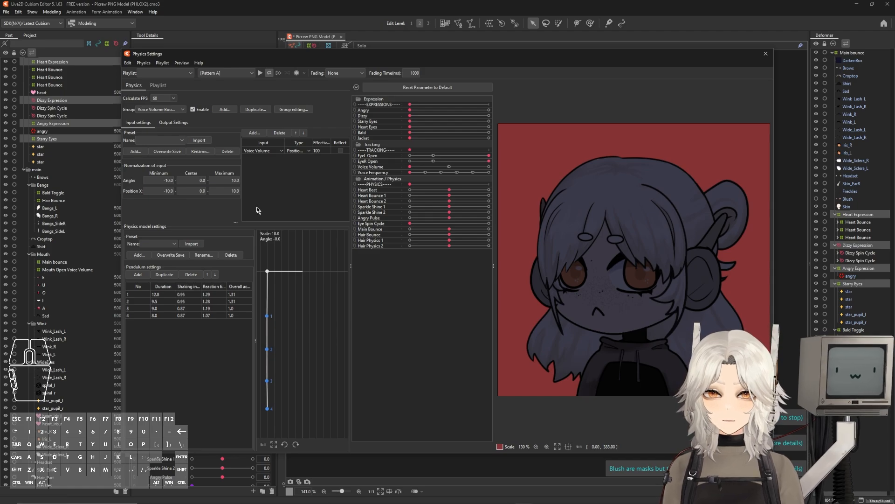
{"action": "left_click_drag", "start_coordinate": [495, 120], "coordinate": [494, 122]}
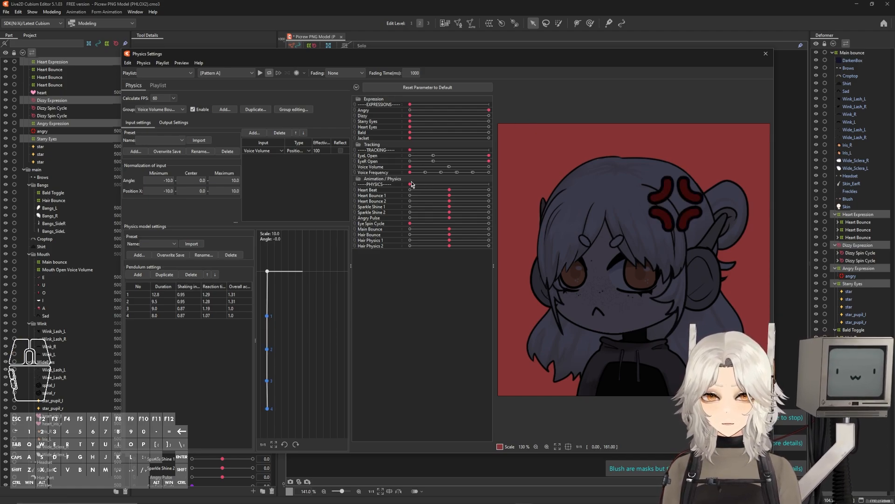
{"action": "left_click_drag", "start_coordinate": [411, 168], "coordinate": [501, 180]}
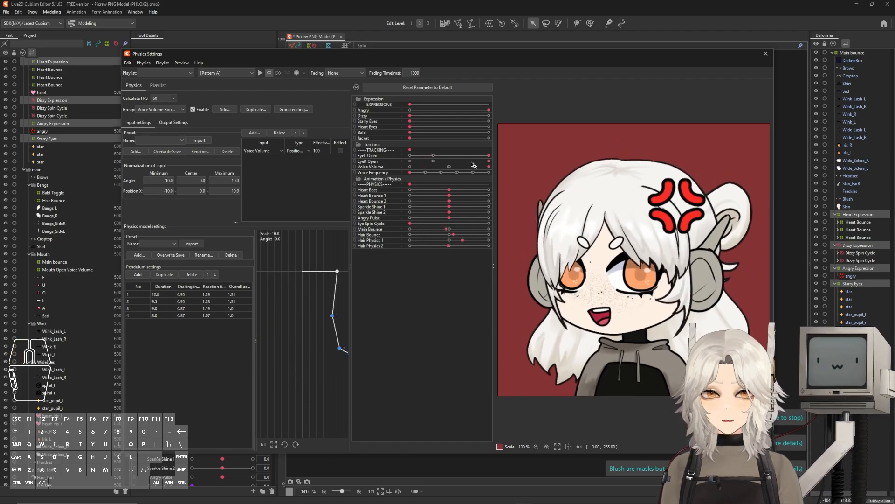
{"action": "left_click", "coordinate": [410, 110]}
{"action": "left_click", "coordinate": [488, 127]}
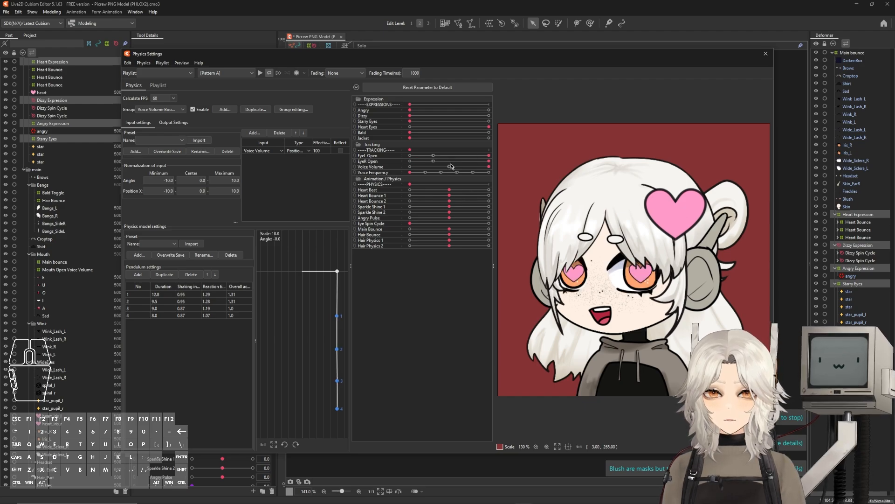
{"action": "left_click_drag", "start_coordinate": [450, 166], "coordinate": [543, 183]}
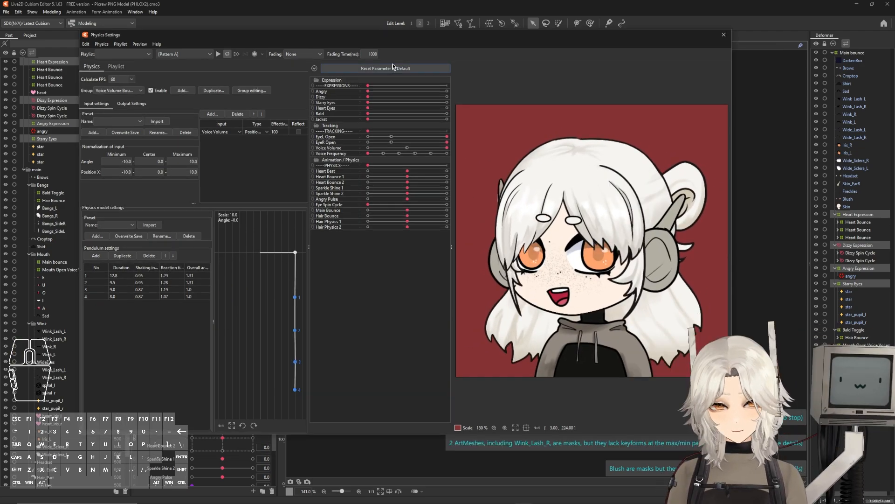
Preview Starry Eyes in Physics Settings with Voice Volume lowered to its minimum, and close the physics window.
{"action": "left_click_drag", "start_coordinate": [408, 39], "coordinate": [445, 44]}
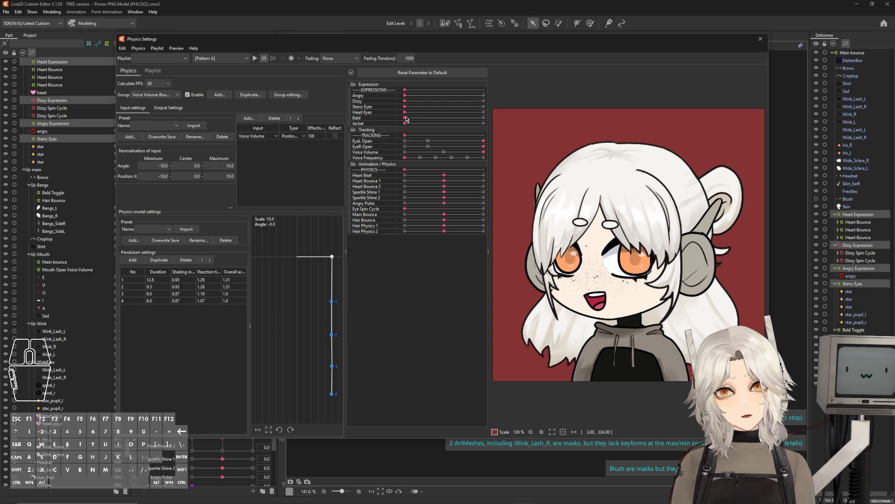
{"action": "left_click", "coordinate": [485, 107]}
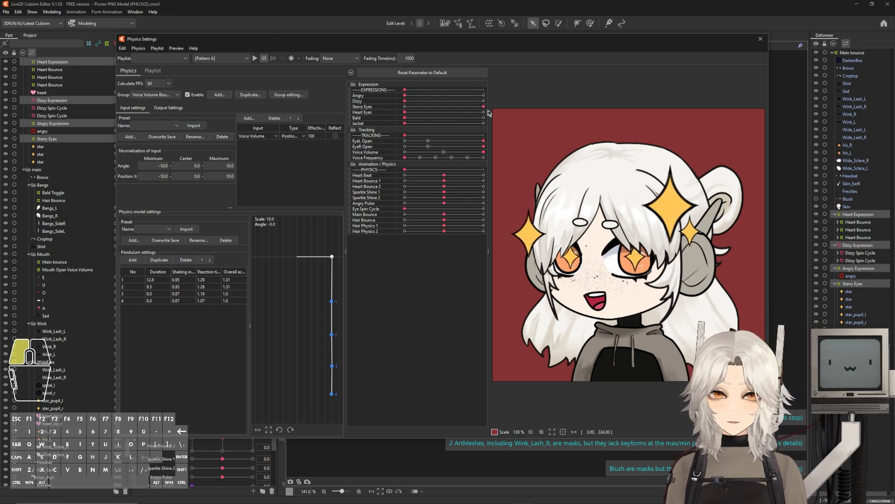
{"action": "left_click_drag", "start_coordinate": [483, 152], "coordinate": [405, 154]}
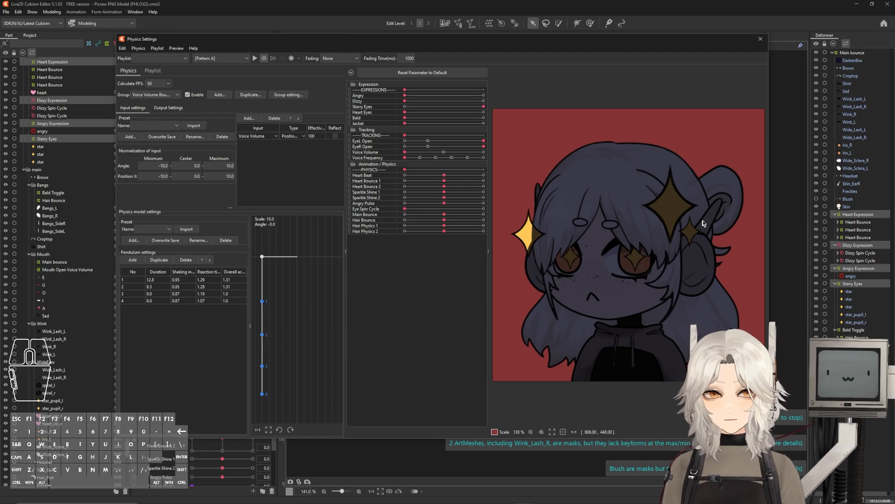
{"action": "left_click", "coordinate": [761, 39]}
Add all meshes of the Exp part to DarkenBox's clipping masks, and return Starry Eyes and Voice Volume to 0.
{"action": "scroll", "coordinate": [39, 86], "scroll_direction": "up", "scroll_amount": 1}
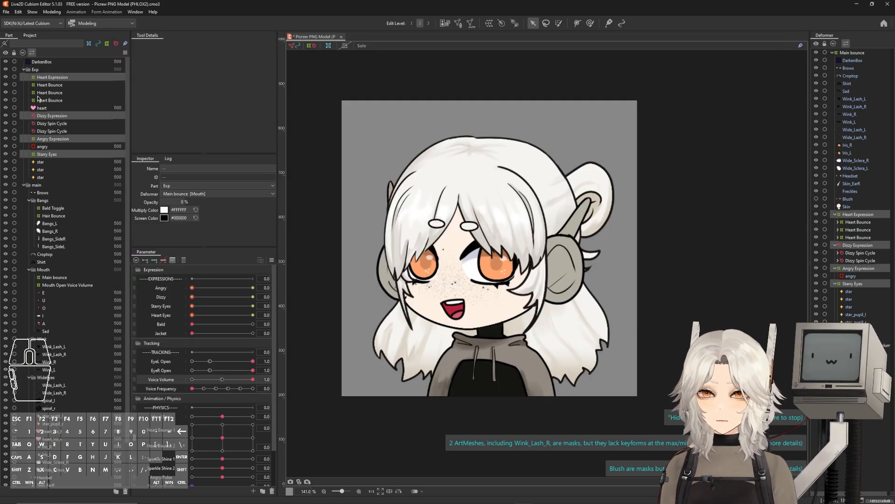
{"action": "left_click", "coordinate": [41, 62]}
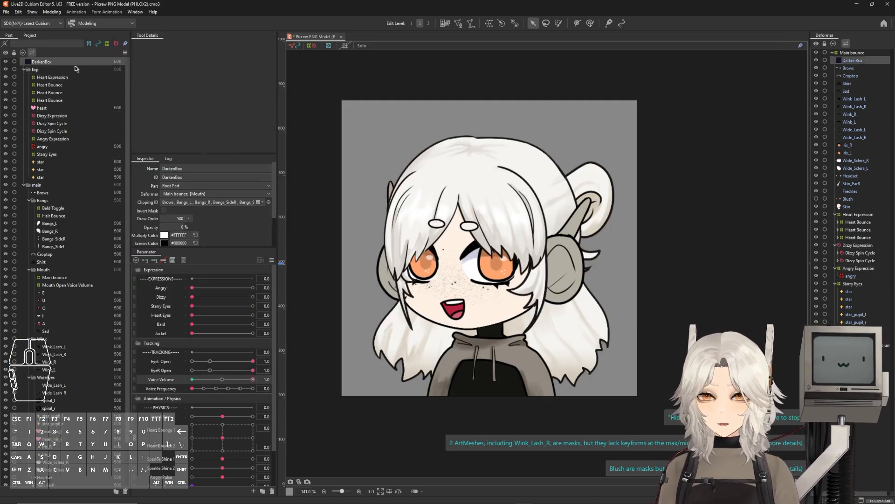
{"action": "left_click", "coordinate": [260, 204]}
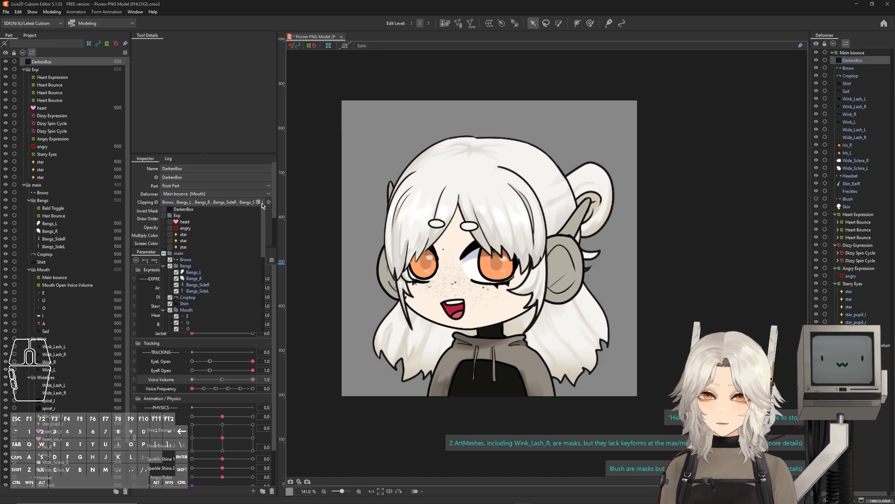
{"action": "left_click", "coordinate": [170, 216]}
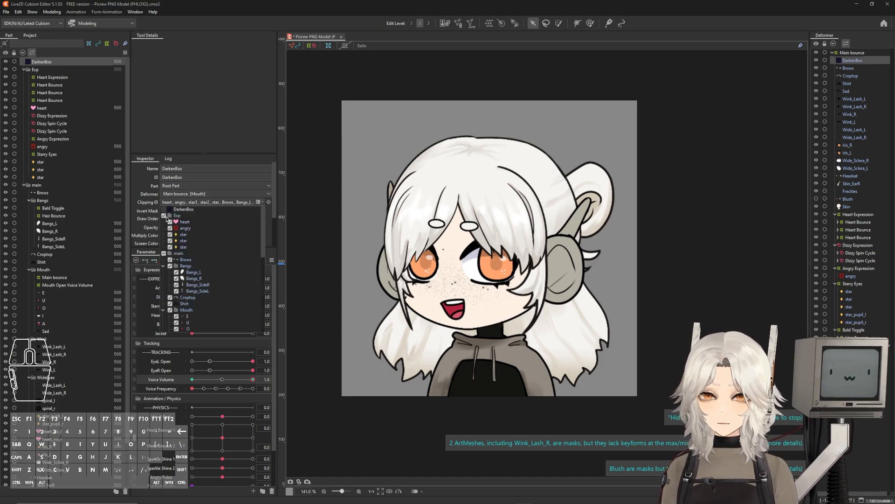
{"action": "left_click", "coordinate": [269, 227]}
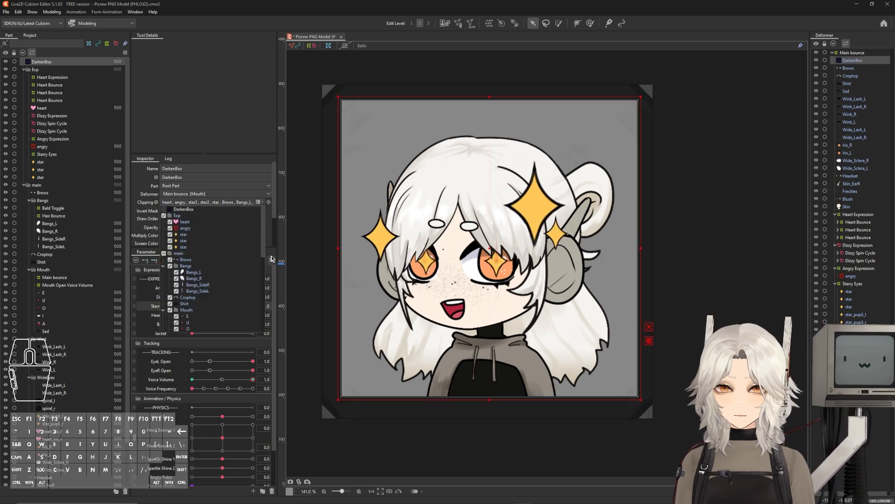
{"action": "left_click", "coordinate": [269, 243]}
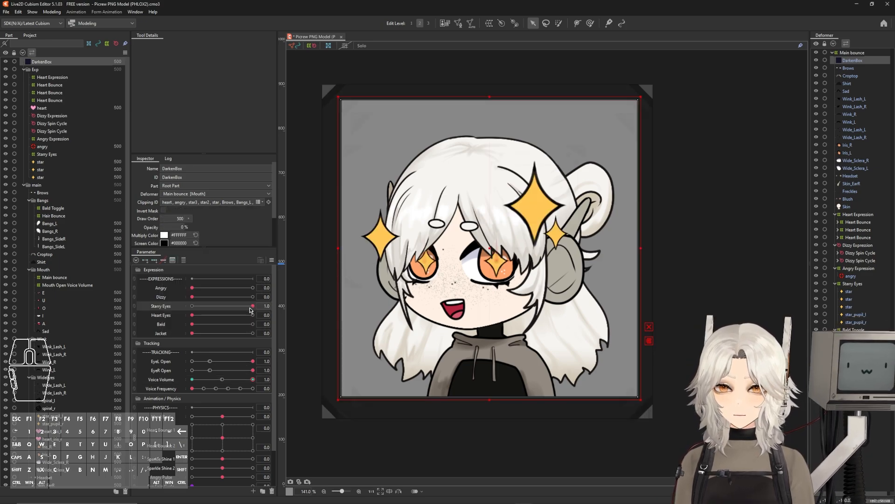
{"action": "left_click_drag", "start_coordinate": [250, 310], "coordinate": [189, 310]}
{"action": "left_click_drag", "start_coordinate": [252, 379], "coordinate": [188, 379]}
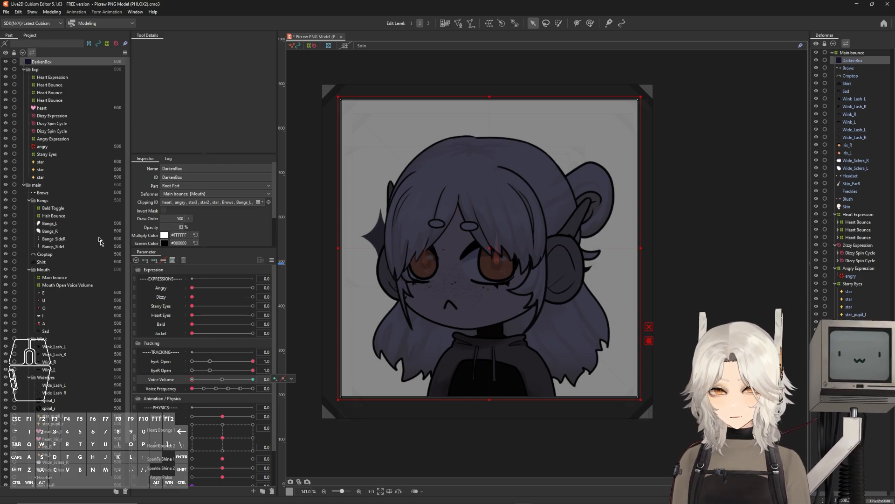
Add a DarkenBox keyform at the 0.5 point of Voice Volume and set its opacity to 83%.
{"action": "left_click_drag", "start_coordinate": [192, 381], "coordinate": [223, 382]}
{"action": "right_click", "coordinate": [221, 380]}
{"action": "right_click", "coordinate": [225, 380]}
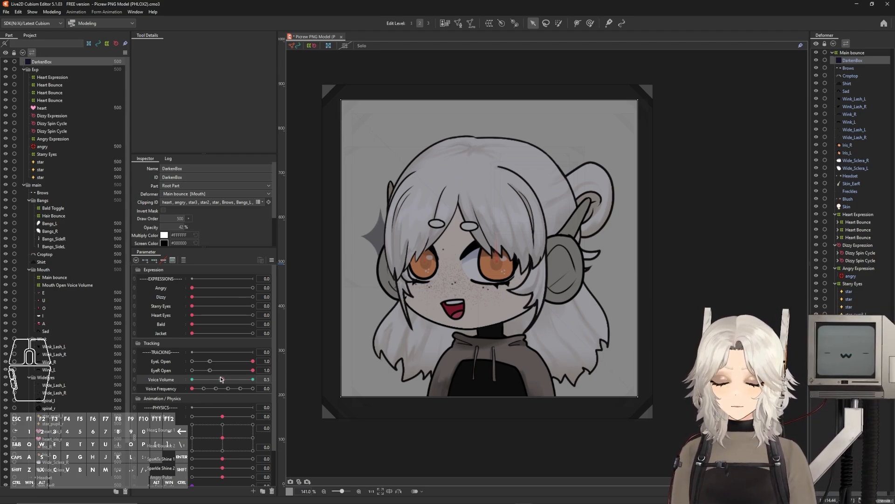
{"action": "left_click", "coordinate": [193, 382]}
{"action": "right_click", "coordinate": [193, 381]}
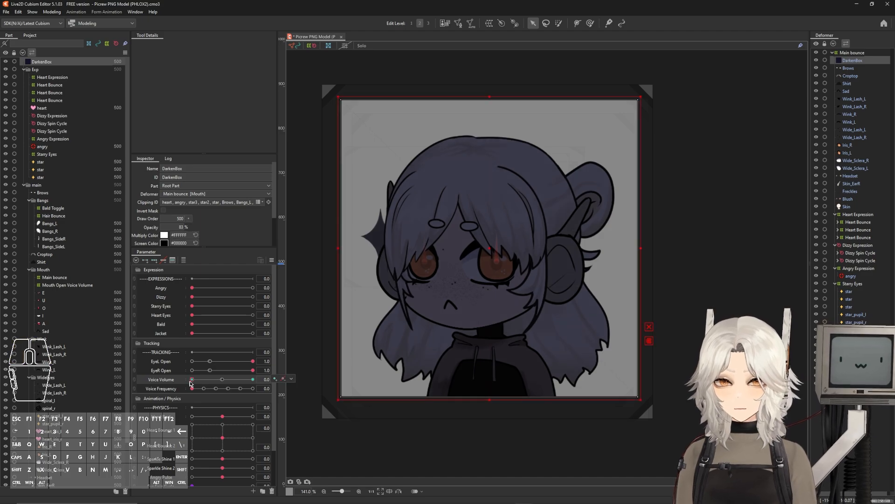
{"action": "left_click", "coordinate": [220, 380]}
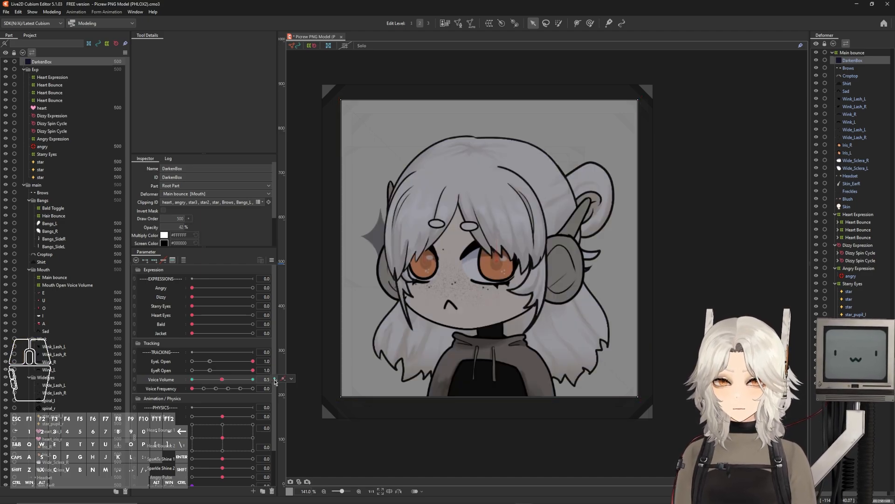
{"action": "left_click", "coordinate": [274, 380]}
{"action": "left_click", "coordinate": [180, 227]}
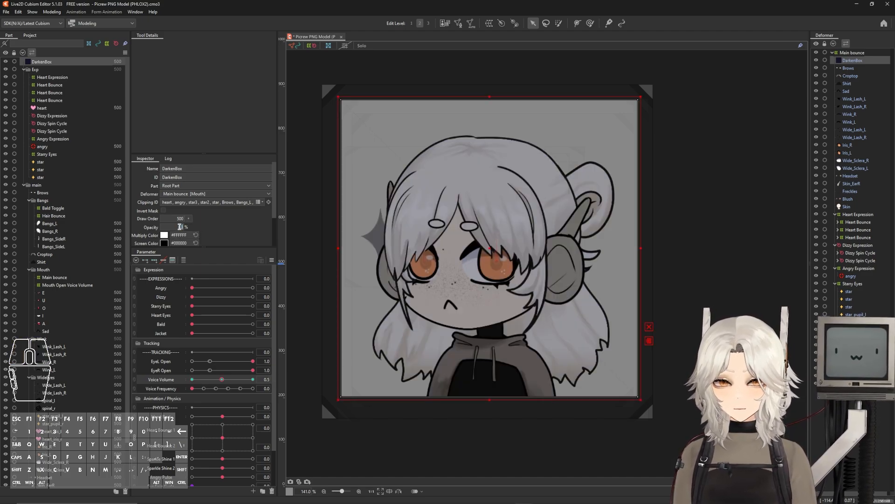
{"action": "type", "text": "83"}
{"action": "key", "text": "Return"}
Add another DarkenBox keyform just above 0.5 on Voice Volume, set its opacity to 0%, and return to the 0.5 keyform.
{"action": "left_click", "coordinate": [223, 381]}
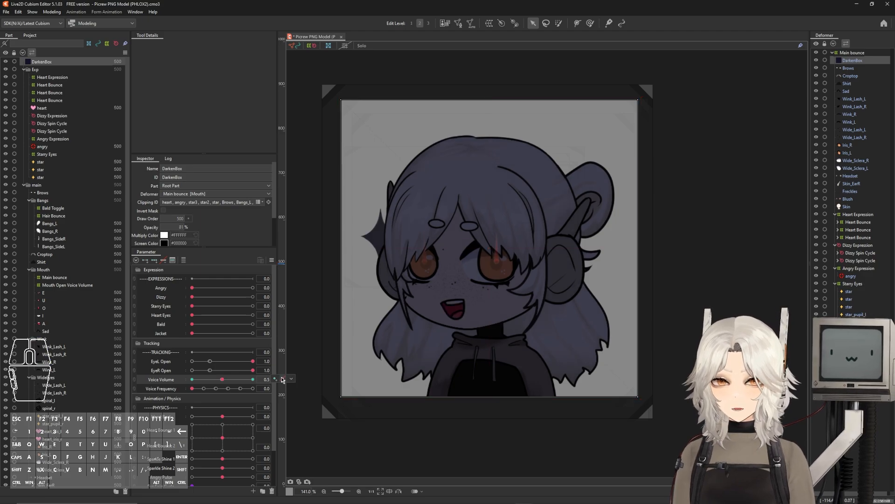
{"action": "left_click", "coordinate": [275, 379]}
{"action": "left_click", "coordinate": [179, 227]}
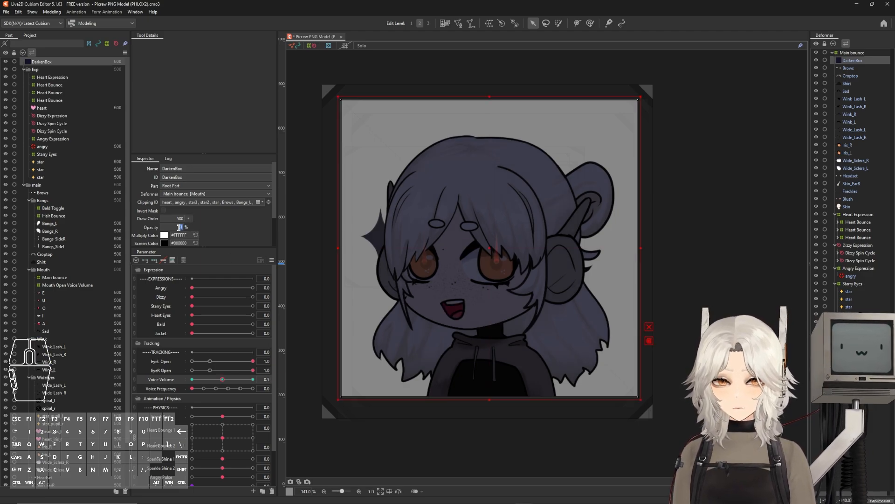
{"action": "type", "text": "0"}
{"action": "key", "text": "Return"}
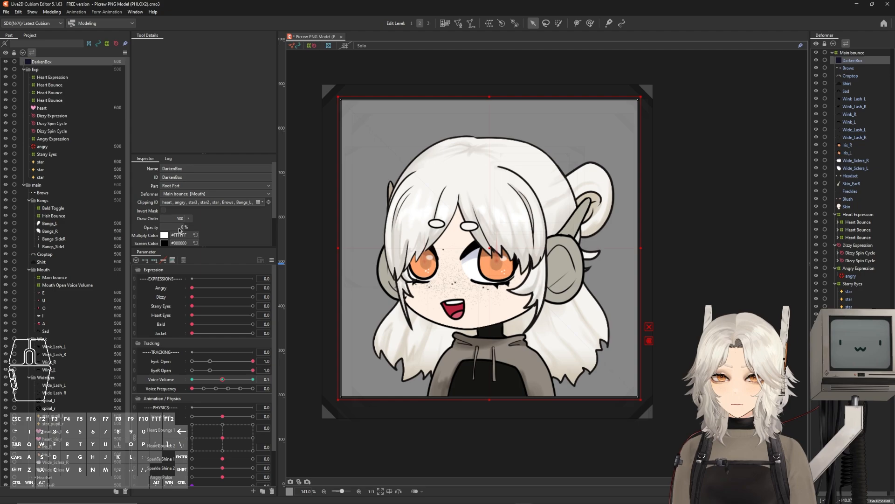
{"action": "mouse_move", "coordinate": [222, 379]}
{"action": "left_mouse_down"}
{"action": "mouse_move", "coordinate": [192, 379]}
{"action": "mouse_move", "coordinate": [221, 379]}
{"action": "left_mouse_up"}
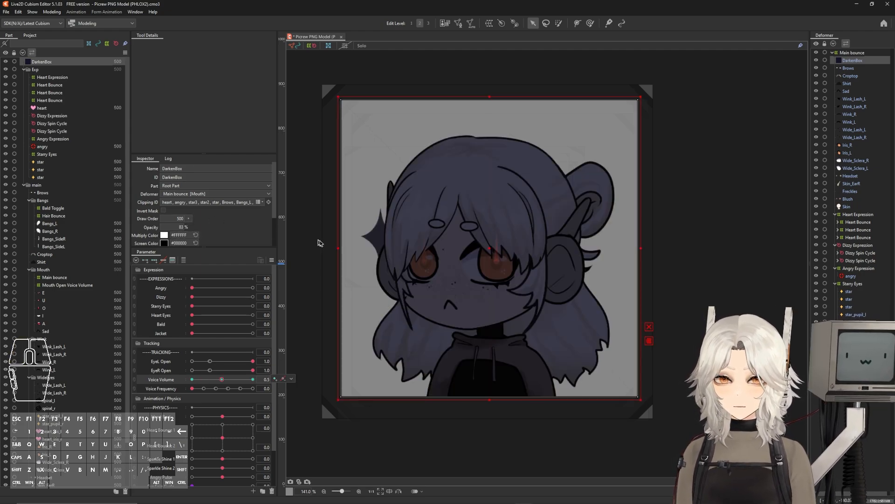
Select the darkened star beside the head and create a parent warp deformer named DarkenBox Fix for it in Exp.
{"action": "right_click", "coordinate": [380, 238]}
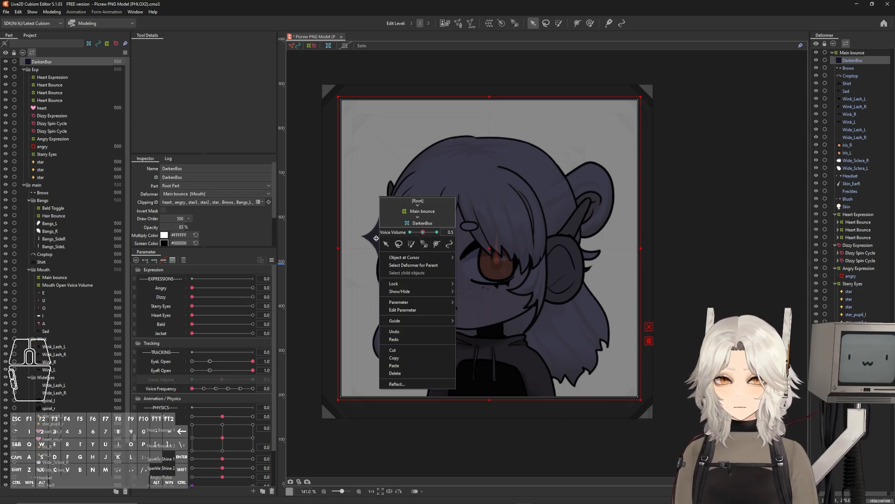
{"action": "right_click", "coordinate": [377, 240]}
{"action": "mouse_move", "coordinate": [417, 261]}
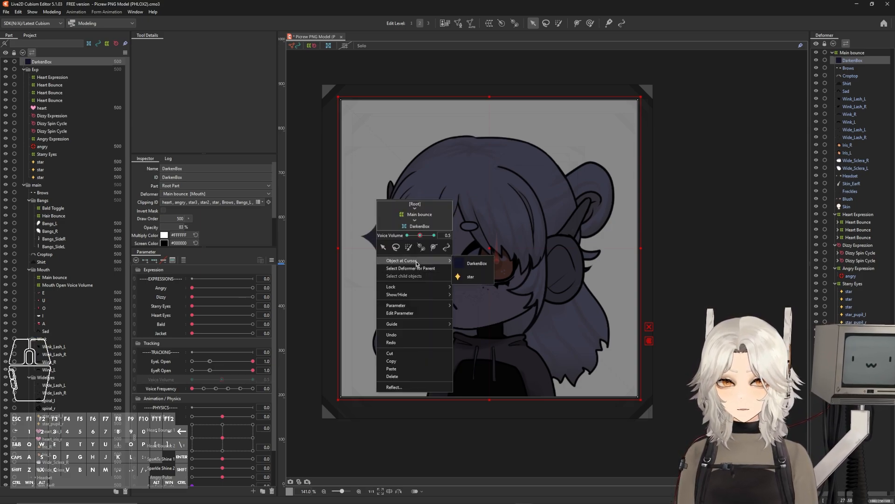
{"action": "left_click", "coordinate": [469, 277]}
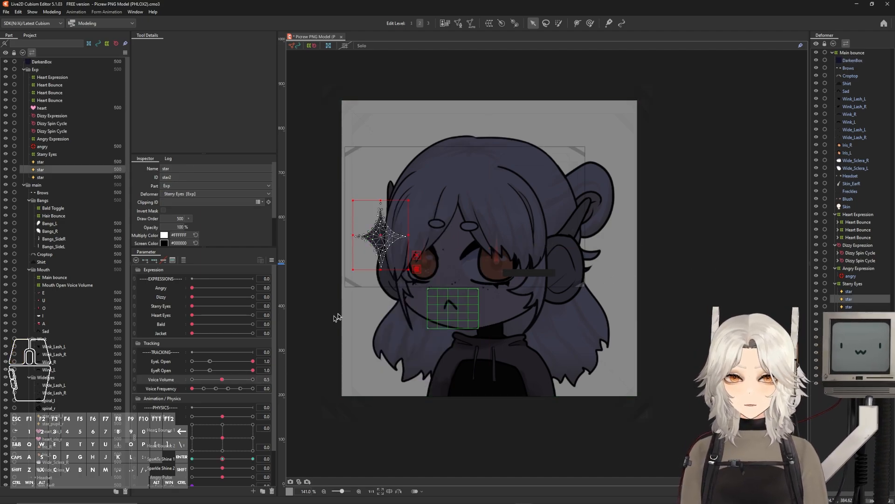
{"action": "scroll", "coordinate": [233, 458], "scroll_direction": "down", "scroll_amount": 1}
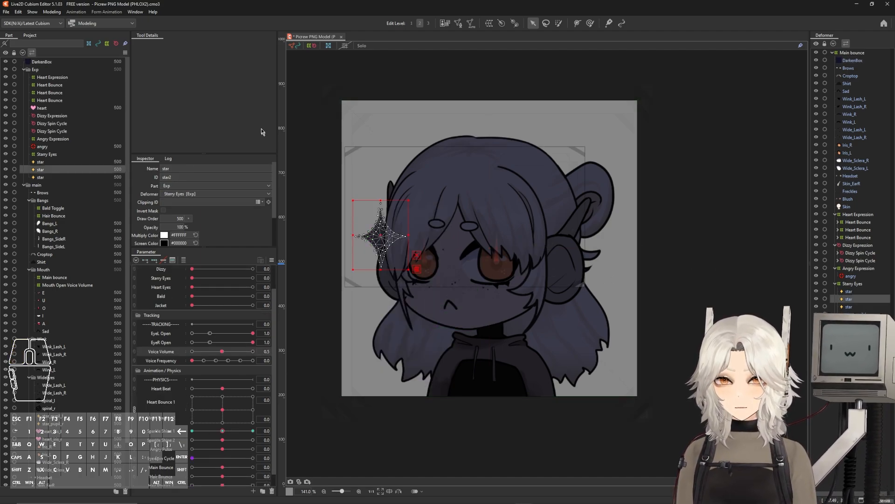
{"action": "left_click", "coordinate": [489, 22]}
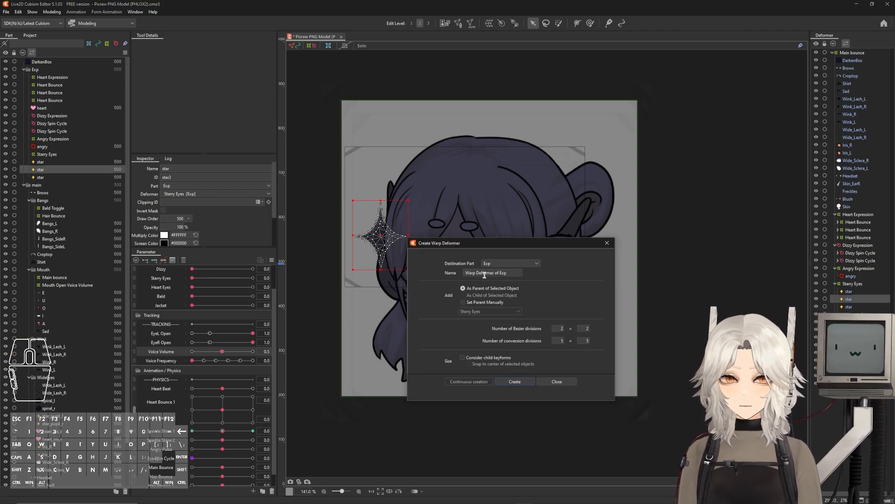
{"action": "triple_click", "coordinate": [484, 275]}
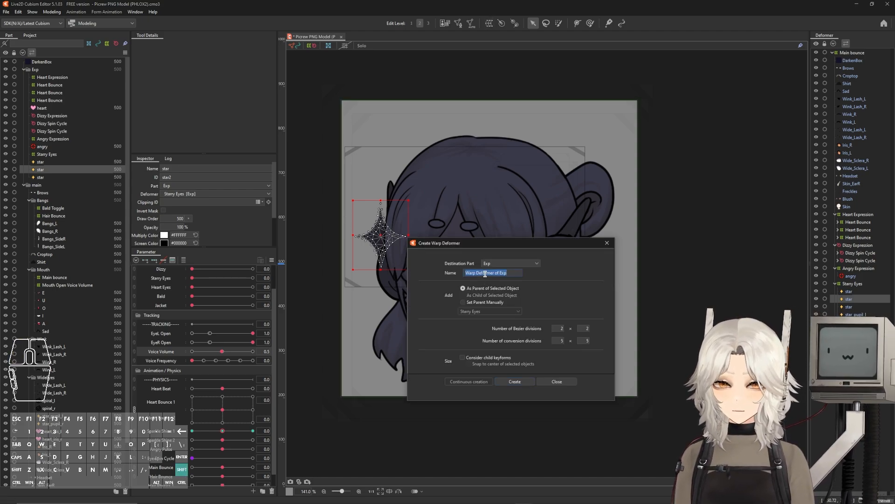
{"action": "type", "text": "DarkenBoxFix"}
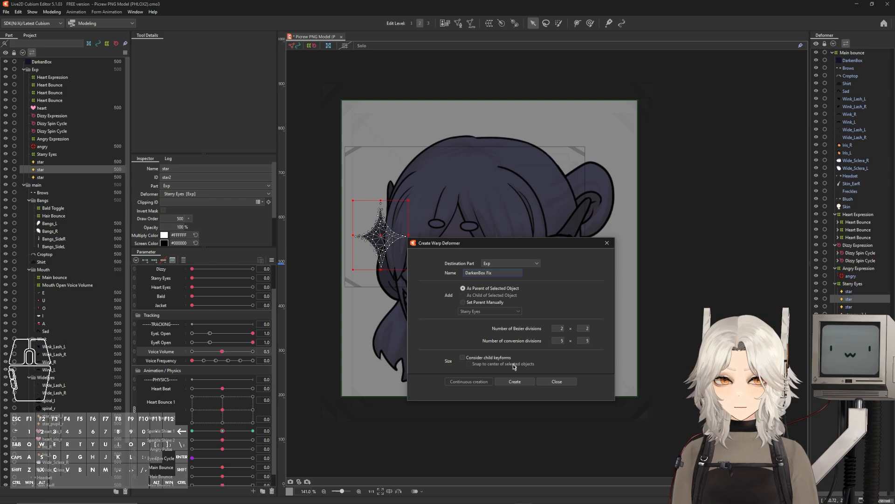
{"action": "left_click", "coordinate": [515, 381]}
Add DarkenBox Fix keyforms at the 1.0 and 0.5 points of Voice Volume.
{"action": "scroll", "coordinate": [414, 279], "scroll_direction": "up", "scroll_amount": 2}
{"action": "left_click_drag", "start_coordinate": [192, 354], "coordinate": [253, 354]}
{"action": "left_click", "coordinate": [276, 351]}
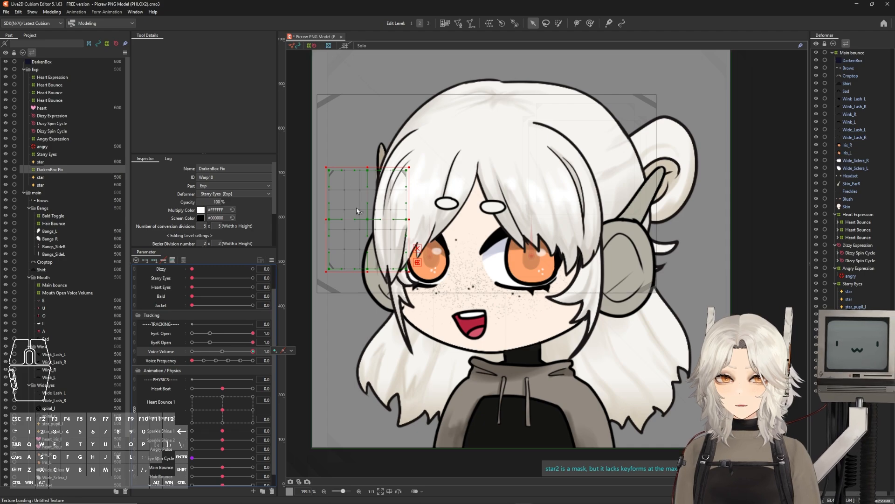
{"action": "right_click", "coordinate": [225, 352]}
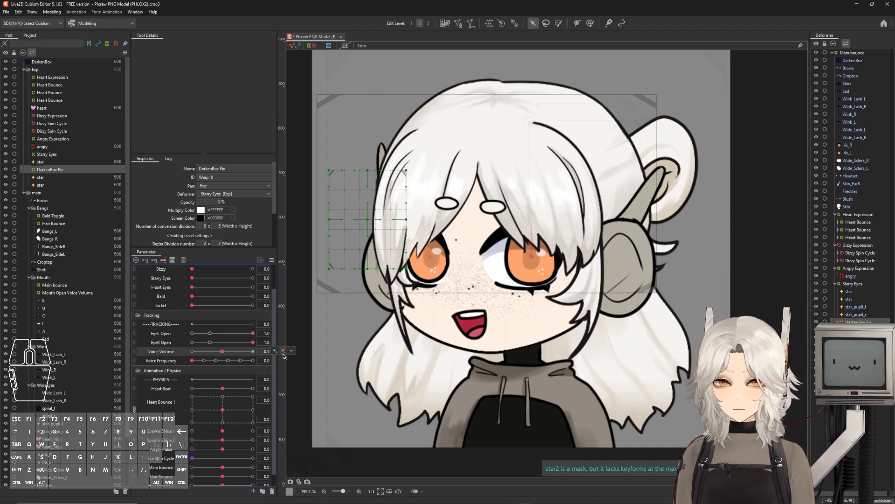
{"action": "left_click", "coordinate": [276, 351]}
{"action": "right_click", "coordinate": [220, 352]}
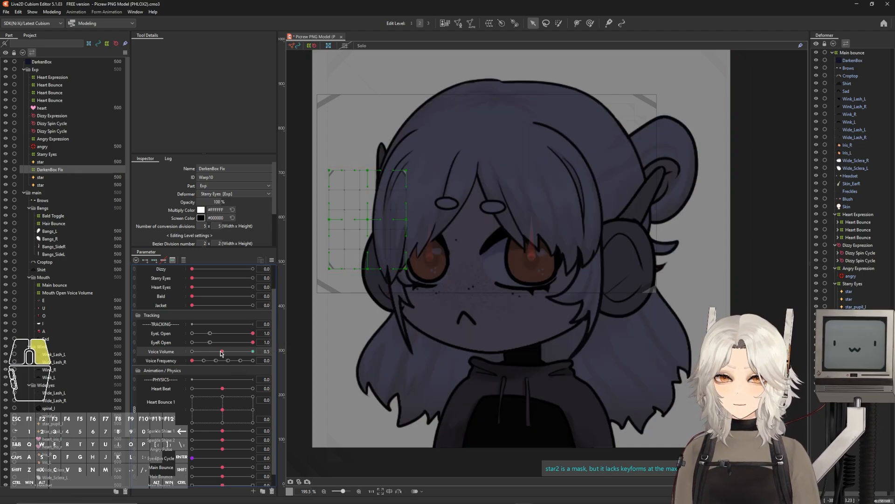
{"action": "left_click", "coordinate": [276, 350]}
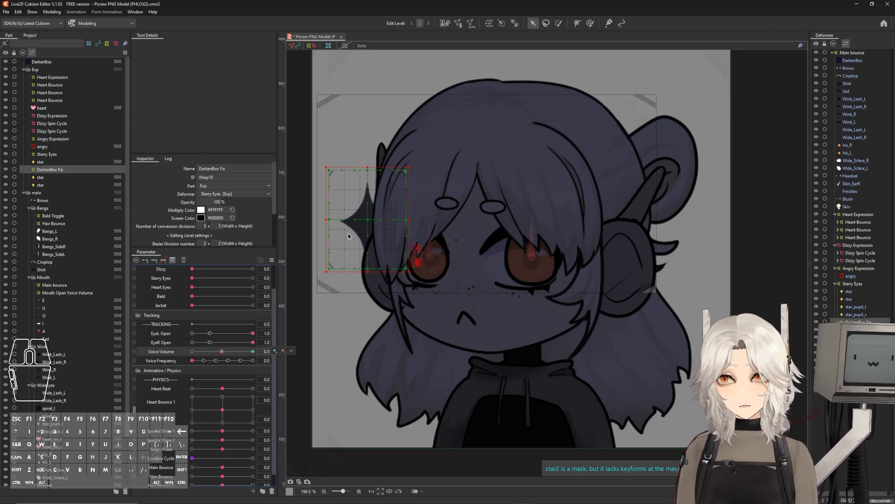
Move DarkenBox Fix inward over the hair at the 0.5 keyform and add a matching keyform at the 0 point of Voice Volume.
{"action": "left_click_drag", "start_coordinate": [368, 218], "coordinate": [411, 216]}
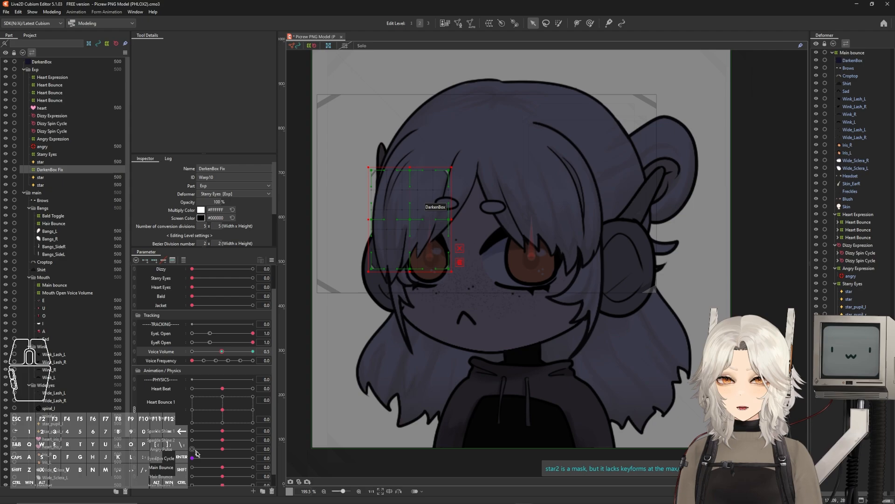
{"action": "mouse_move", "coordinate": [223, 431]}
{"action": "left_mouse_down"}
{"action": "mouse_move", "coordinate": [259, 431]}
{"action": "mouse_move", "coordinate": [265, 441]}
{"action": "mouse_move", "coordinate": [183, 433]}
{"action": "mouse_move", "coordinate": [223, 431]}
{"action": "left_mouse_up"}
{"action": "right_click", "coordinate": [219, 442]}
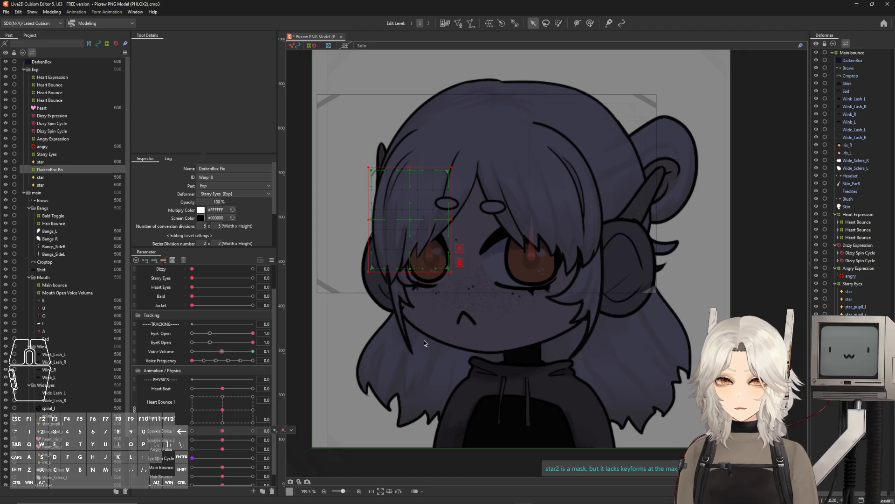
{"action": "left_click", "coordinate": [222, 353]}
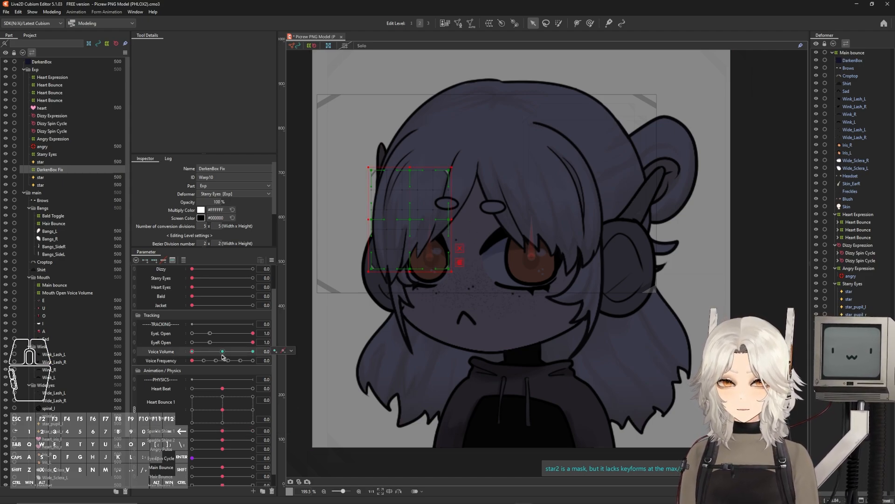
{"action": "left_click", "coordinate": [192, 352]}
Set Starry Eyes and Voice Volume to 1.0, and add two DarkenBox Fix keyforms on Starry Eyes.
{"action": "left_click_drag", "start_coordinate": [192, 353], "coordinate": [273, 307]}
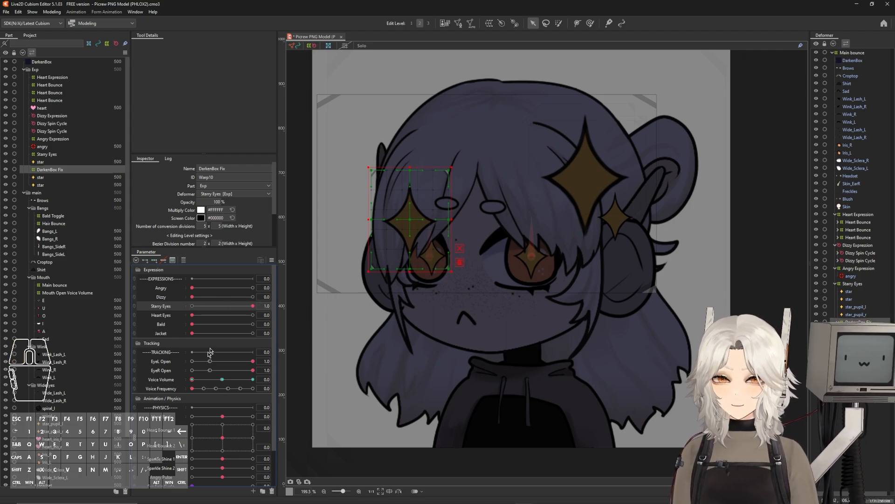
{"action": "left_click_drag", "start_coordinate": [195, 380], "coordinate": [250, 392]}
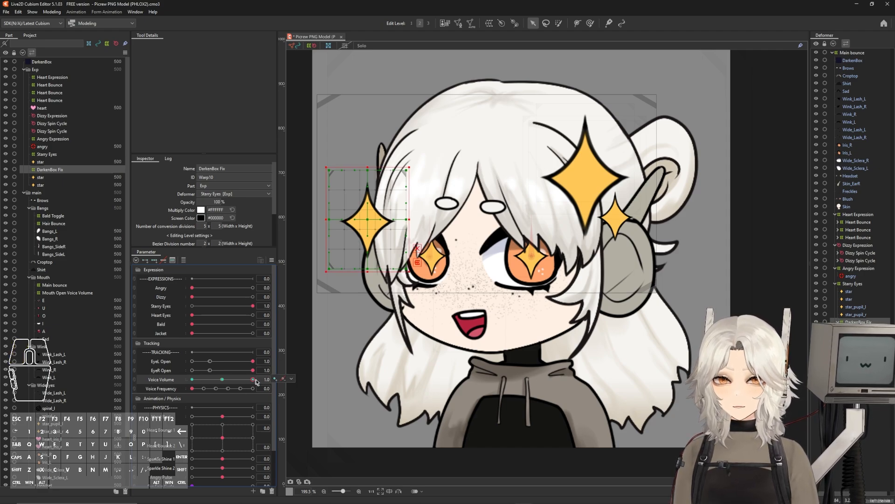
{"action": "left_click", "coordinate": [163, 306]}
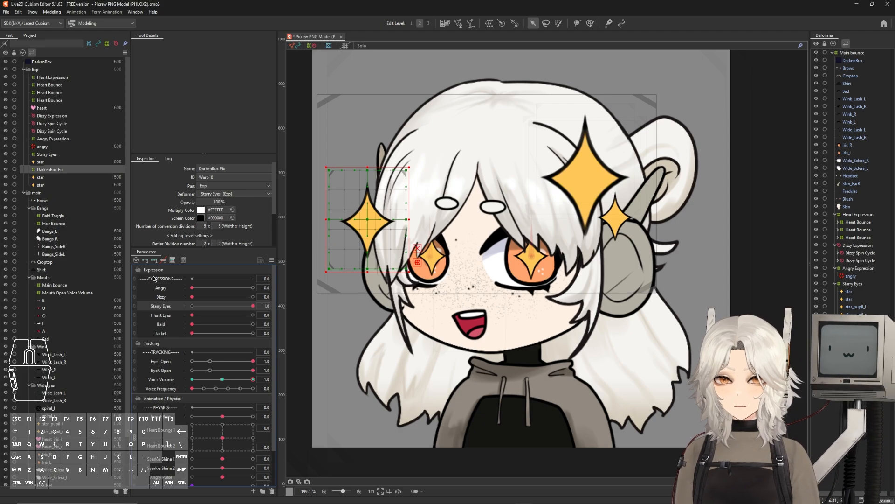
{"action": "left_click", "coordinate": [145, 260]}
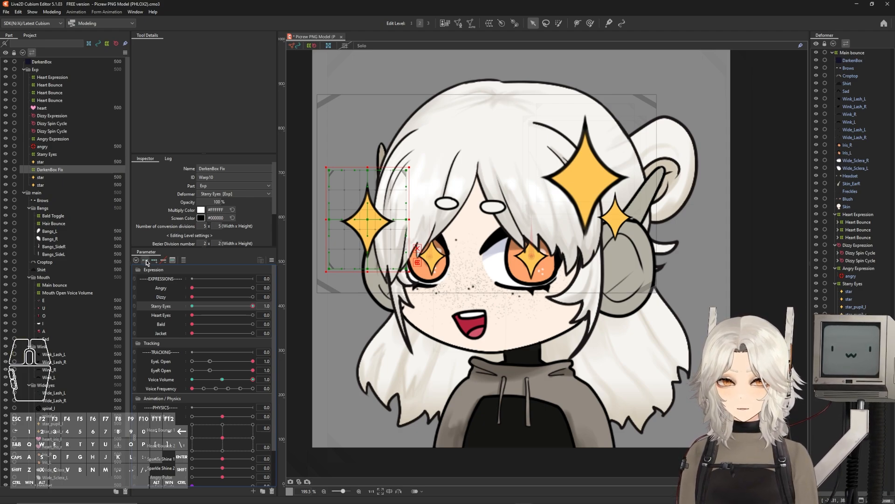
Overlay a snapshot of the Voice Volume 1.0 pose, and move DarkenBox Fix back onto the star beside the head at Voice Volume 0.5.
{"action": "left_click", "coordinate": [223, 379]}
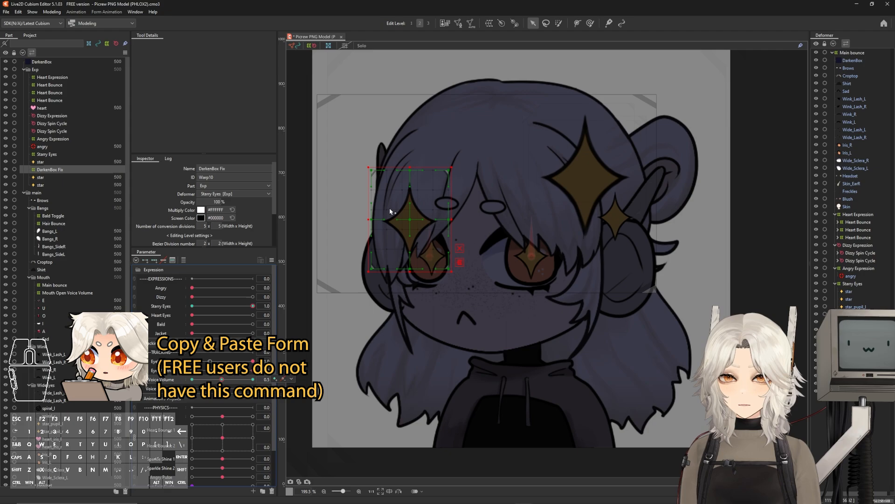
{"action": "right_click", "coordinate": [222, 381]}
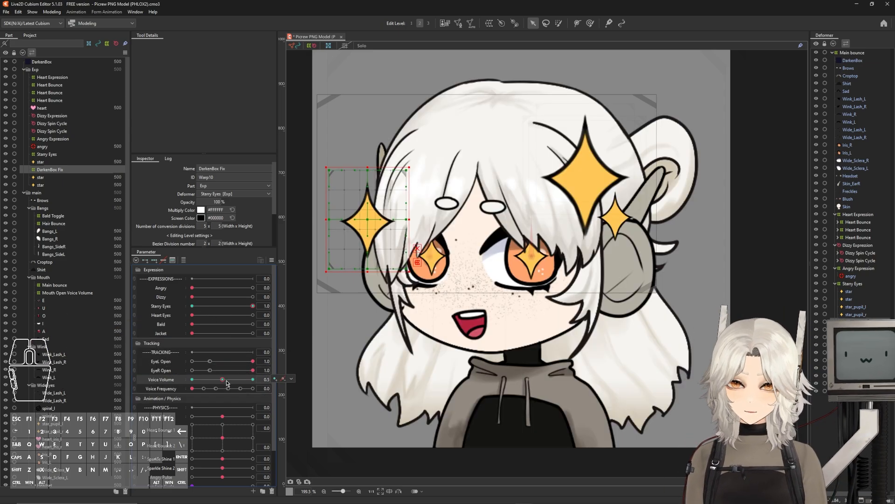
{"action": "left_click", "coordinate": [290, 484]}
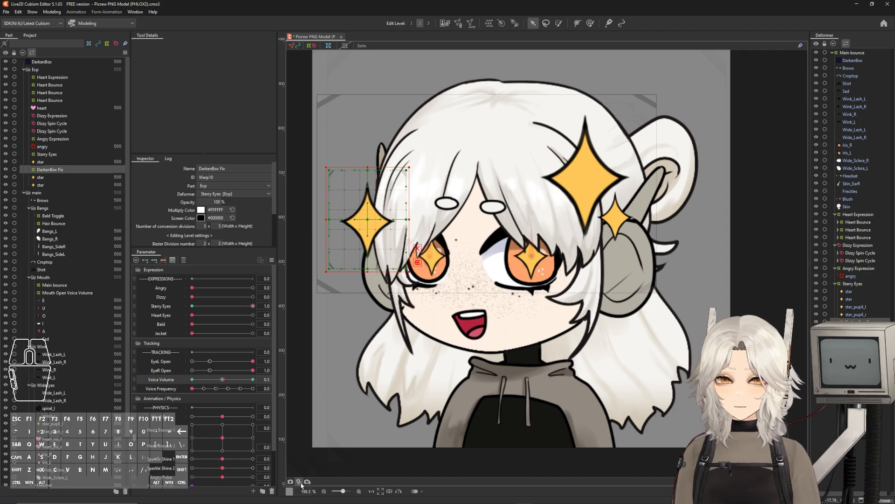
{"action": "left_click", "coordinate": [243, 307]}
{"action": "left_click", "coordinate": [222, 382]}
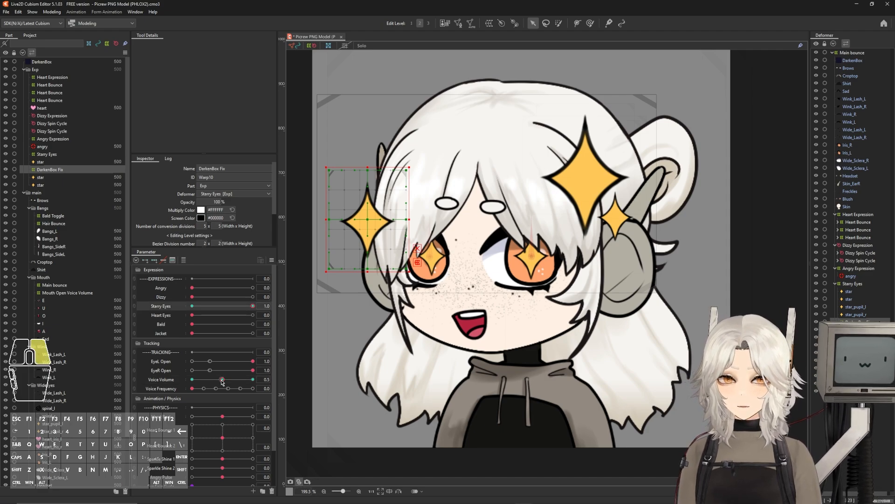
{"action": "scroll", "coordinate": [348, 208], "scroll_direction": "up", "scroll_amount": 3}
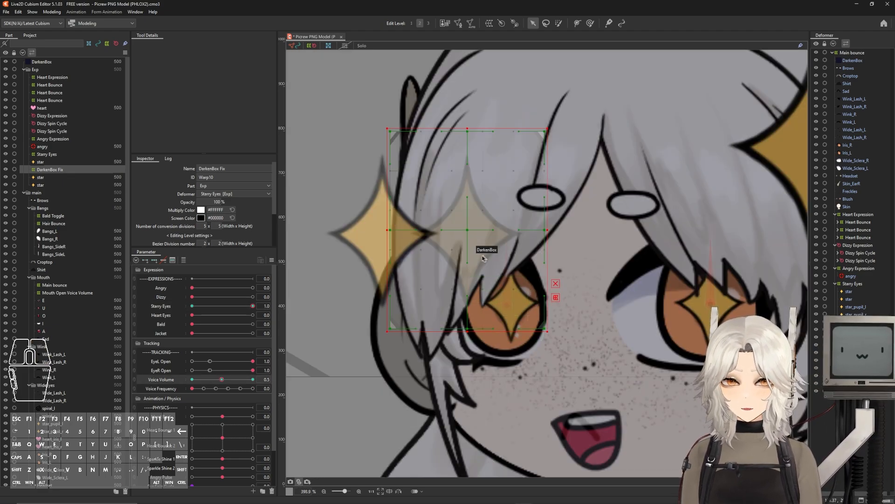
{"action": "left_click", "coordinate": [469, 229], "text": "shift"}
{"action": "left_click_drag", "start_coordinate": [469, 229], "coordinate": [385, 222]}
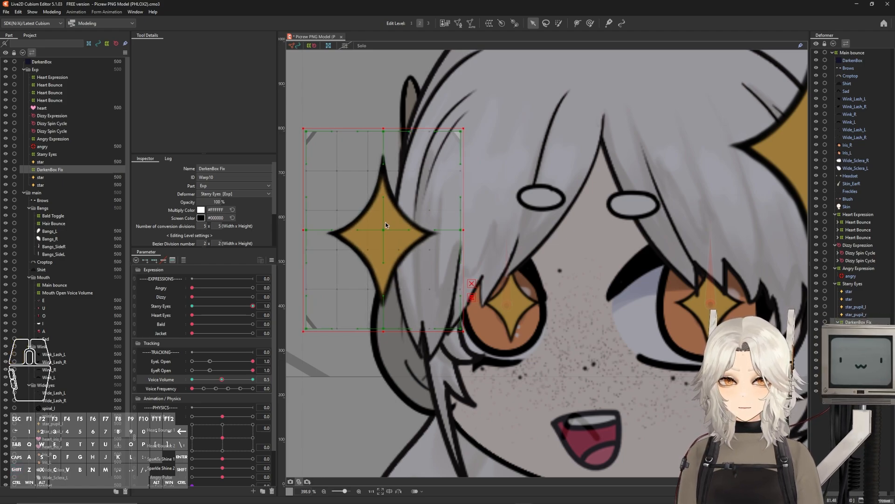
Move DarkenBox Fix onto the snapshot's star at the Voice Volume 0 keyform and hide the snapshot.
{"action": "left_click", "coordinate": [191, 379]}
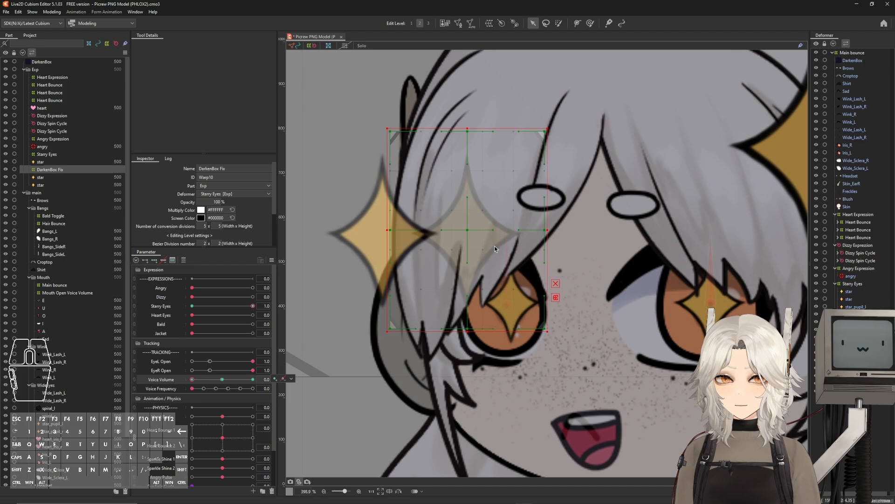
{"action": "left_click_drag", "start_coordinate": [466, 230], "coordinate": [383, 229]}
{"action": "left_click", "coordinate": [298, 482]}
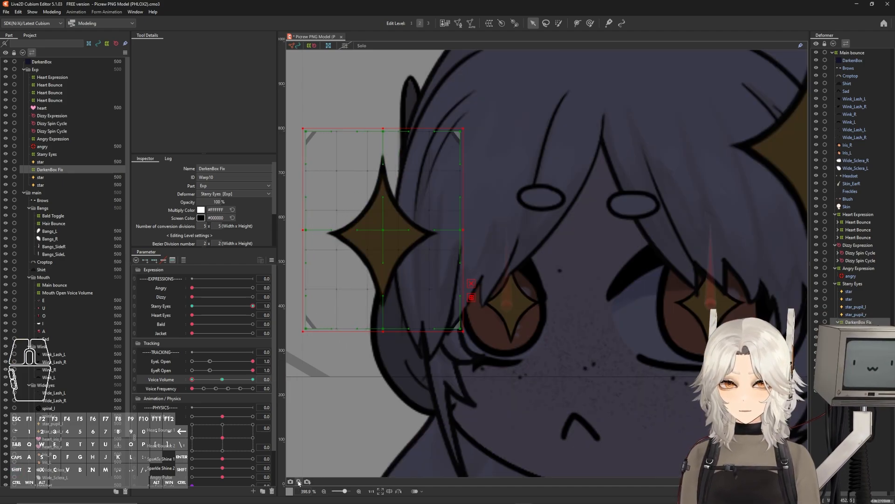
Sweep Voice Volume from 0 to 1.0 with Starry Eyes on and examine the position and shading of the stars.
{"action": "left_click_drag", "start_coordinate": [192, 379], "coordinate": [303, 388]}
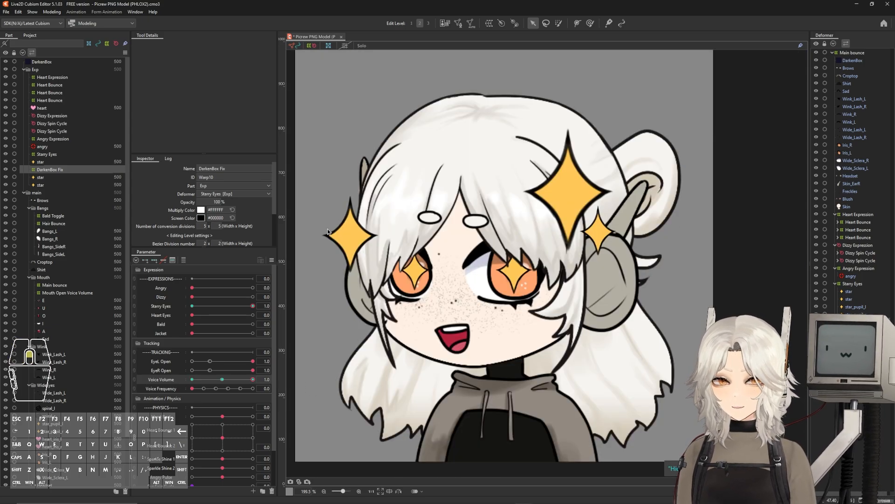
{"action": "scroll", "coordinate": [327, 228], "scroll_direction": "up", "scroll_amount": 4}
{"action": "left_click_drag", "start_coordinate": [192, 380], "coordinate": [308, 371]}
{"action": "scroll", "coordinate": [573, 293], "scroll_direction": "down", "scroll_amount": 4}
{"action": "left_click_drag", "start_coordinate": [558, 290], "coordinate": [330, 252]}
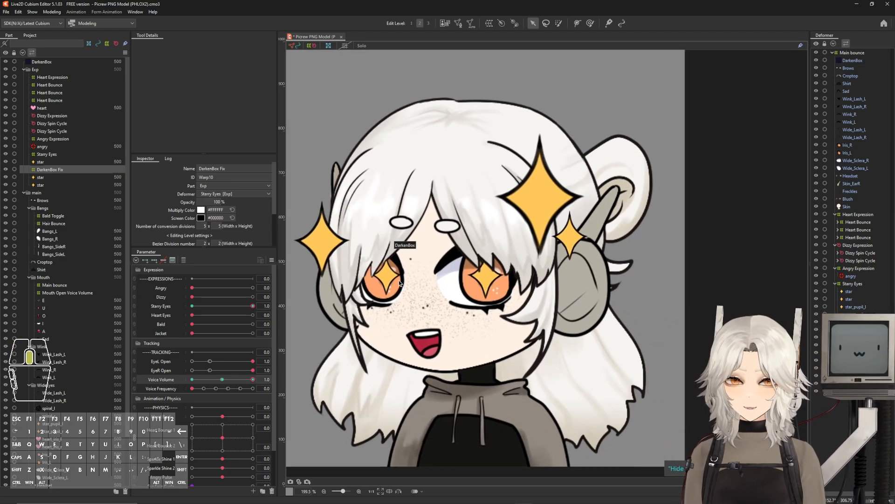
{"action": "left_click_drag", "start_coordinate": [400, 265], "coordinate": [445, 247]}
{"action": "left_click_drag", "start_coordinate": [544, 280], "coordinate": [564, 276]}
{"action": "scroll", "coordinate": [544, 276], "scroll_direction": "up", "scroll_amount": 3}
{"action": "scroll", "coordinate": [563, 276], "scroll_direction": "down", "scroll_amount": 3}
Switch Starry Eyes between 0 and 1.0 at Voice Volume 0 and examine how the star beside the head appears.
{"action": "left_click_drag", "start_coordinate": [250, 306], "coordinate": [170, 311]}
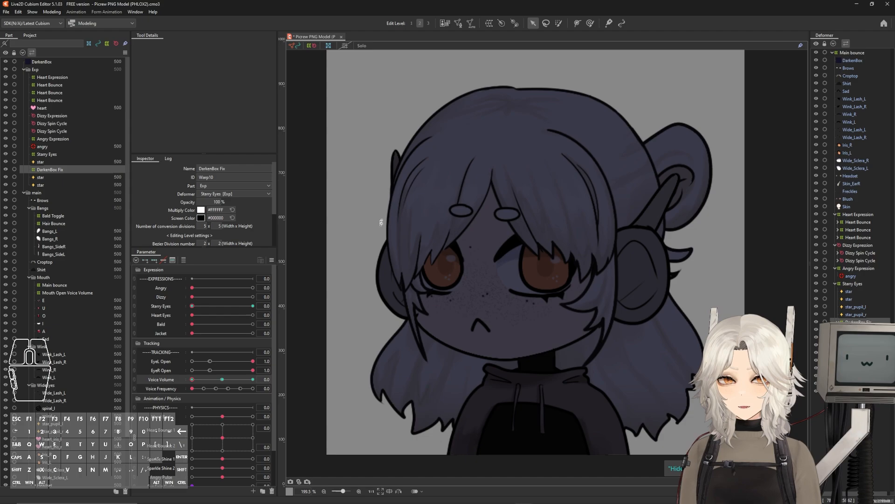
{"action": "left_click_drag", "start_coordinate": [192, 307], "coordinate": [311, 308]}
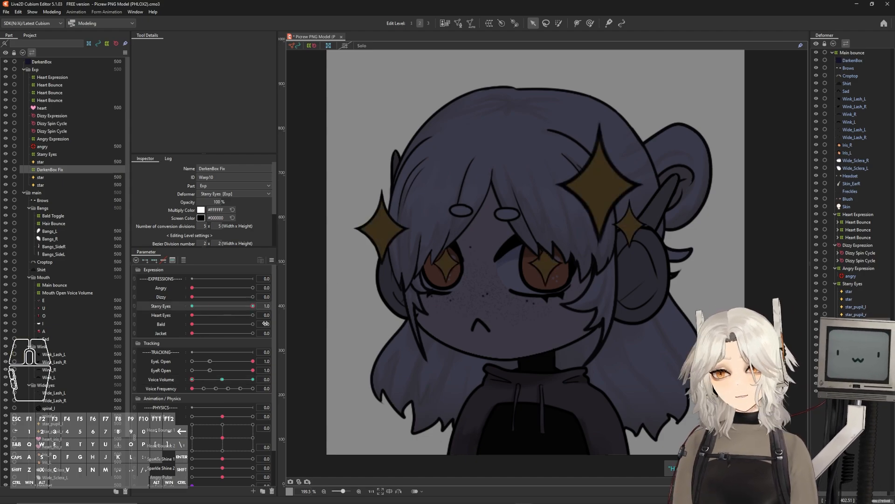
{"action": "left_click_drag", "start_coordinate": [252, 306], "coordinate": [276, 306]}
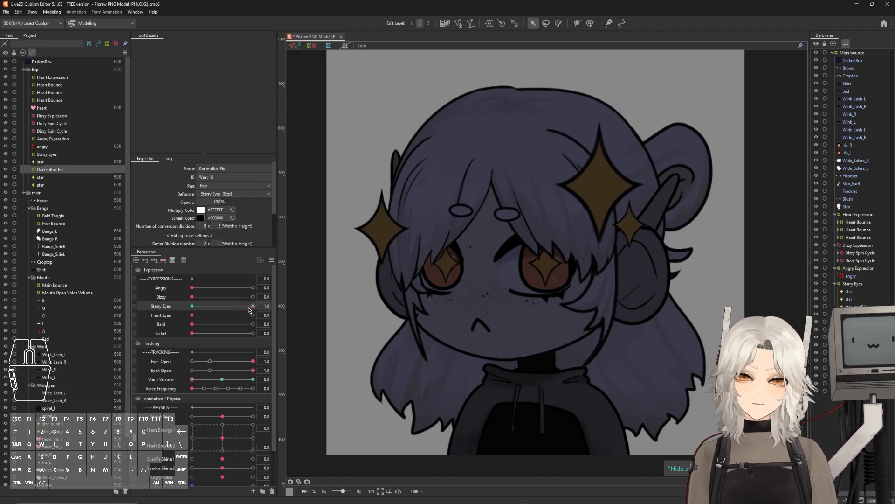
Add a DarkenBox Fix keyform just above 0 on Starry Eyes, at about 0.1.
{"action": "left_click_drag", "start_coordinate": [251, 306], "coordinate": [195, 308]}
{"action": "scroll", "coordinate": [415, 241], "scroll_direction": "up", "scroll_amount": 2}
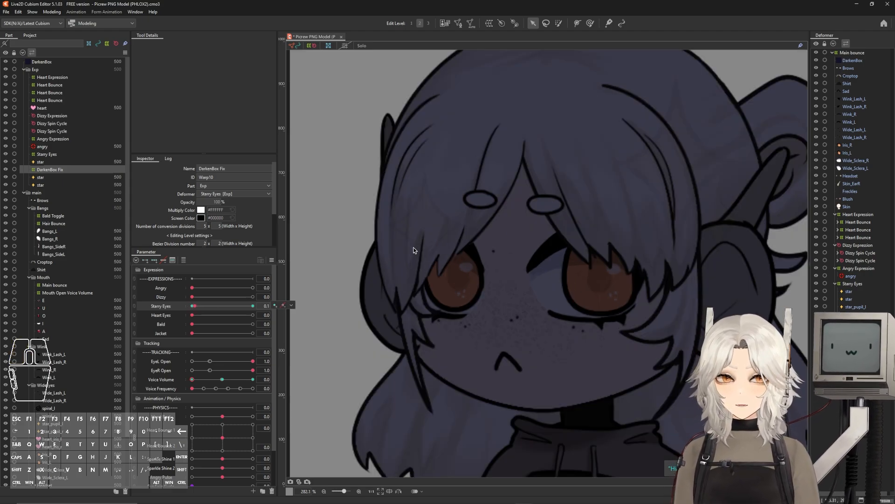
{"action": "left_click", "coordinate": [275, 305]}
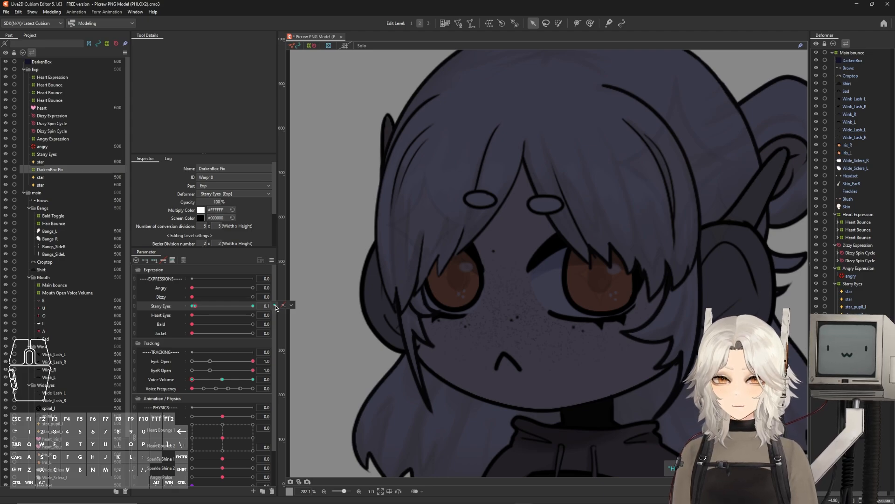
{"action": "left_click", "coordinate": [194, 306]}
{"action": "left_click", "coordinate": [193, 307]}
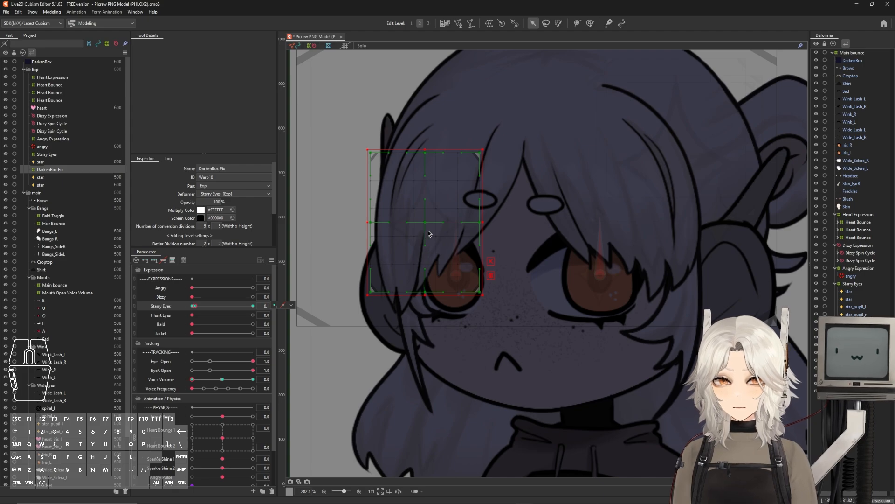
Overlay a snapshot of the Starry Eyes 1.0 pose, and move DarkenBox Fix onto its star at the Starry Eyes 0.1 keyform.
{"action": "left_click", "coordinate": [253, 306]}
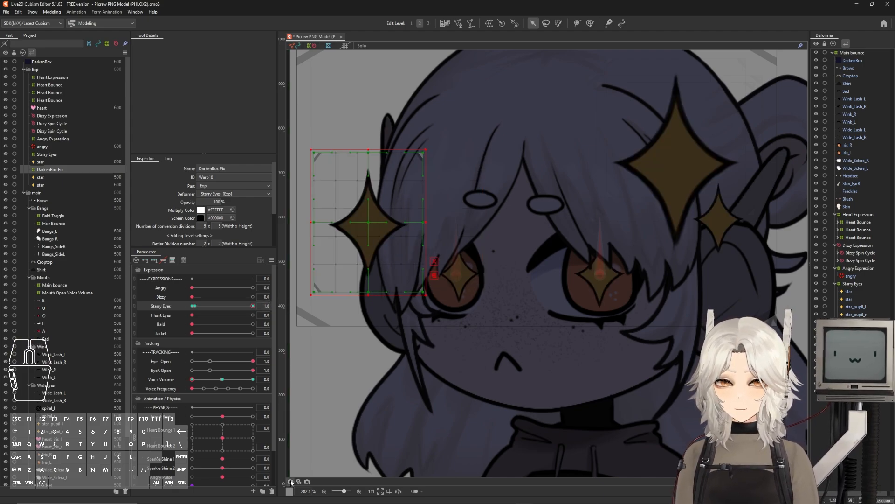
{"action": "key", "text": "ctrl+z"}
{"action": "scroll", "coordinate": [368, 216], "scroll_direction": "up", "scroll_amount": 2}
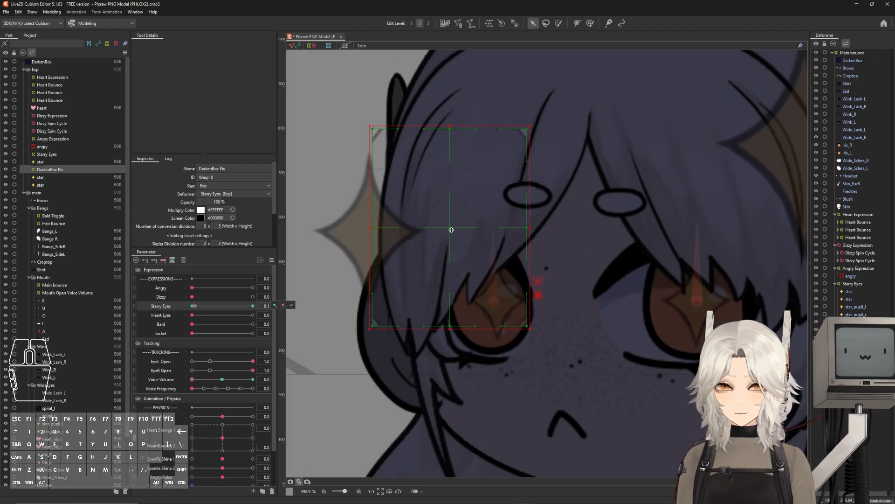
{"action": "left_click_drag", "start_coordinate": [449, 227], "coordinate": [371, 227]}
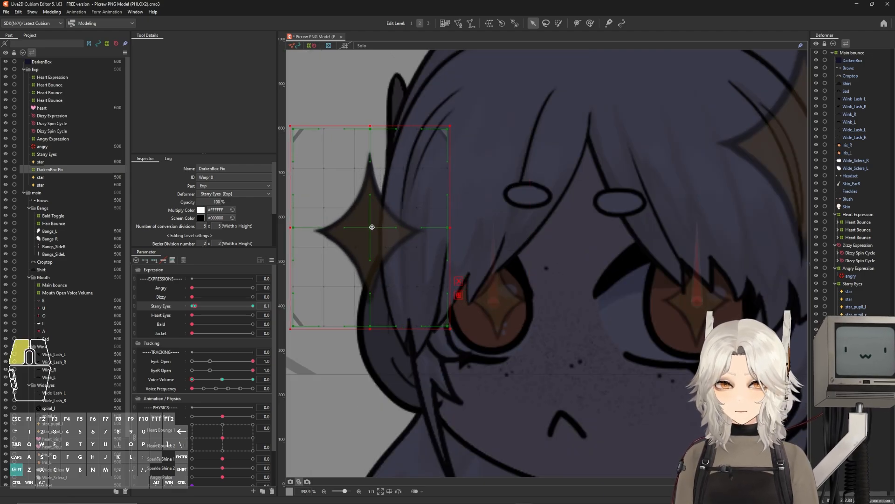
{"action": "key", "text": "ctrl+t"}
Sweep Starry Eyes up to 1.0 to check the star's fade-in, and set Voice Volume to 0.5.
{"action": "left_click_drag", "start_coordinate": [194, 306], "coordinate": [280, 312]}
{"action": "scroll", "coordinate": [291, 318], "scroll_direction": "down", "scroll_amount": 4}
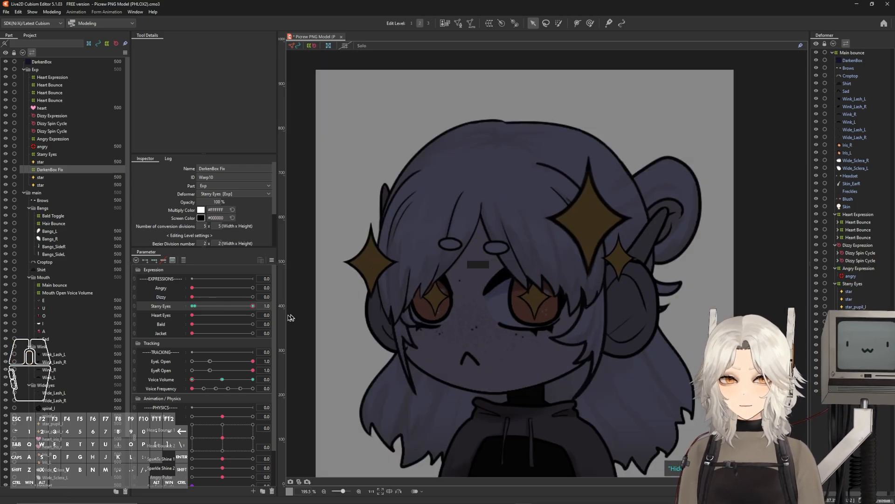
{"action": "left_click_drag", "start_coordinate": [193, 307], "coordinate": [295, 320]}
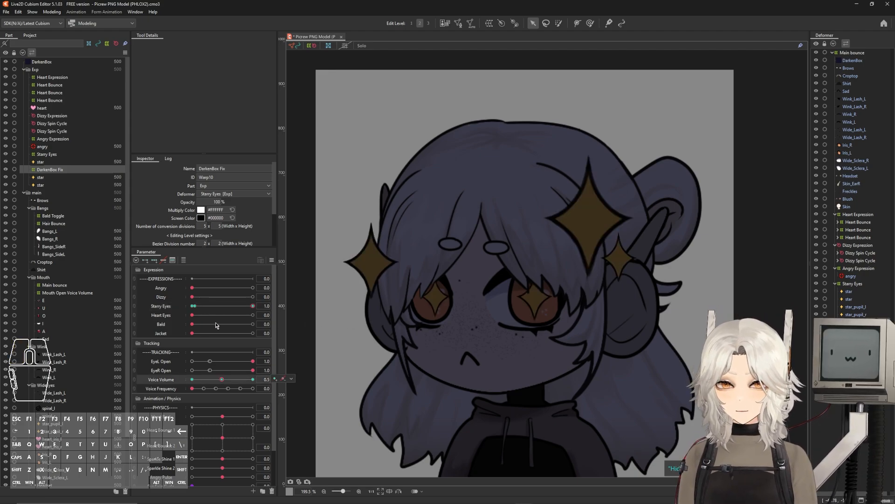
Overlay a snapshot of the Starry Eyes 1.0 pose and move DarkenBox Fix onto its star at Starry Eyes 0.1, Voice Volume 0.5.
{"action": "left_click", "coordinate": [195, 306]}
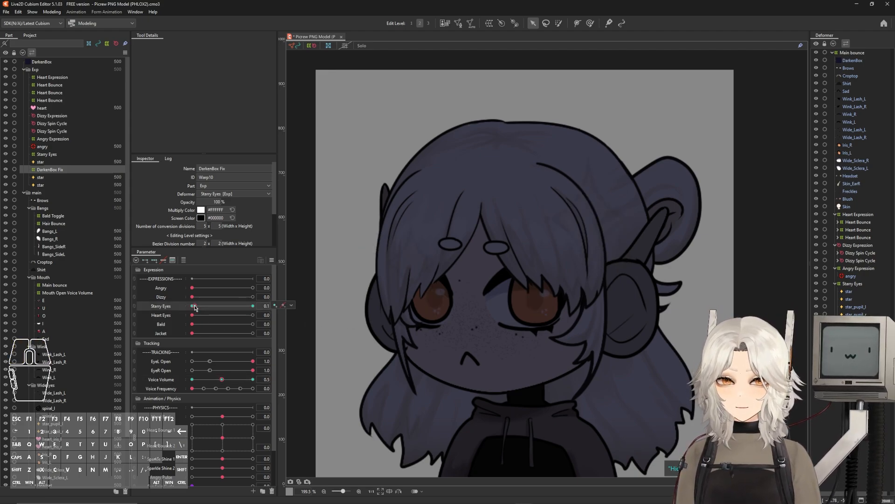
{"action": "scroll", "coordinate": [386, 259], "scroll_direction": "up", "scroll_amount": 3}
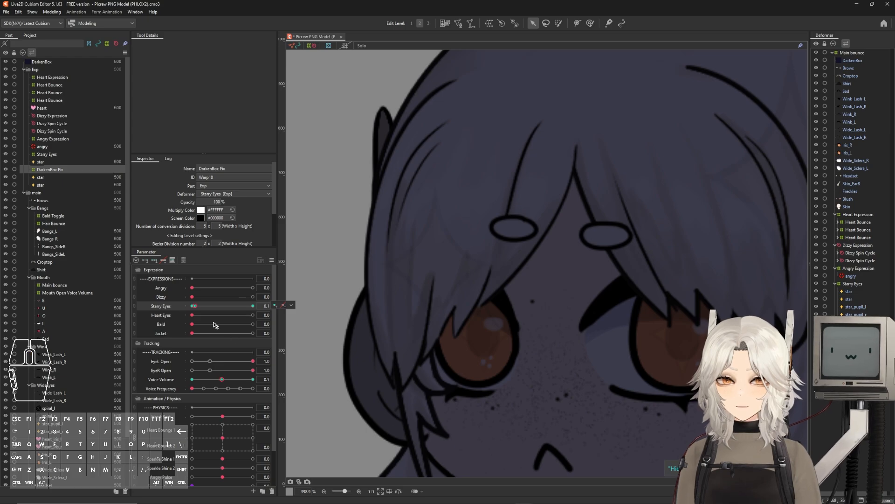
{"action": "left_click", "coordinate": [252, 305]}
{"action": "left_click", "coordinate": [197, 307]}
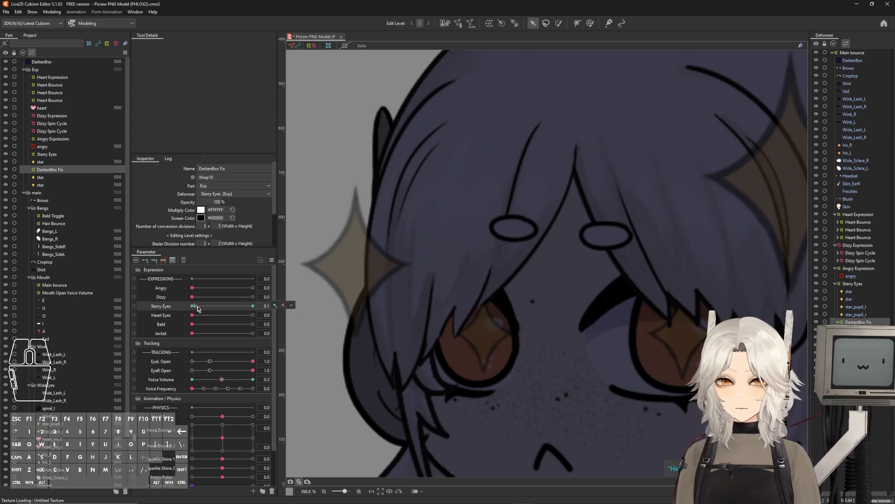
{"action": "scroll", "coordinate": [486, 266], "scroll_direction": "up", "scroll_amount": 2}
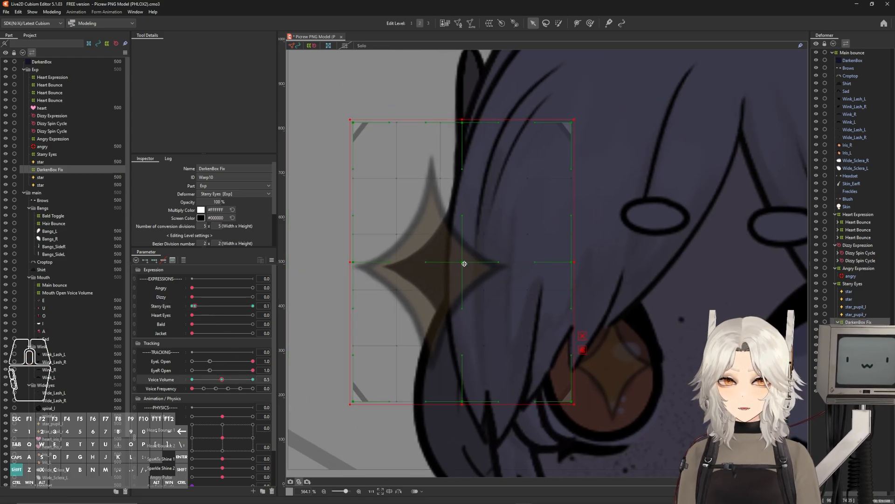
{"action": "left_click_drag", "start_coordinate": [464, 261], "coordinate": [434, 263]}
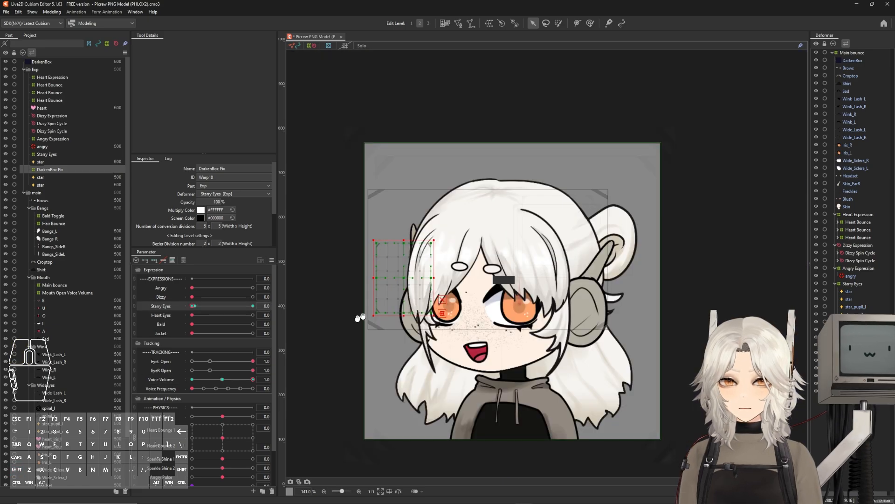
Check the model with Starry Eyes near 0, first at Voice Volume 1.0 and again at Voice Volume 0.
{"action": "left_click_drag", "start_coordinate": [359, 317], "coordinate": [289, 302]}
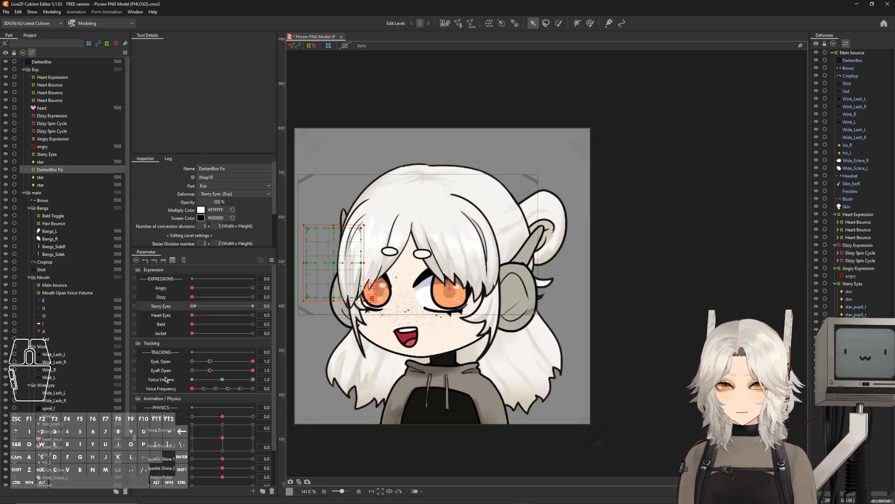
{"action": "left_click_drag", "start_coordinate": [166, 377], "coordinate": [165, 310]}
{"action": "left_click", "coordinate": [135, 306]}
{"action": "left_click_drag", "start_coordinate": [192, 306], "coordinate": [132, 272]}
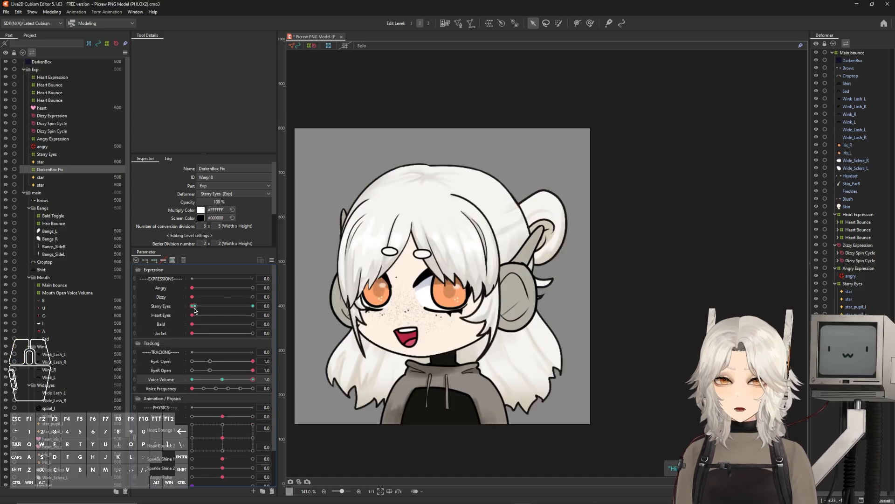
{"action": "right_click", "coordinate": [195, 306]}
{"action": "left_click_drag", "start_coordinate": [181, 310], "coordinate": [52, 307]}
{"action": "left_click_drag", "start_coordinate": [251, 381], "coordinate": [189, 382]}
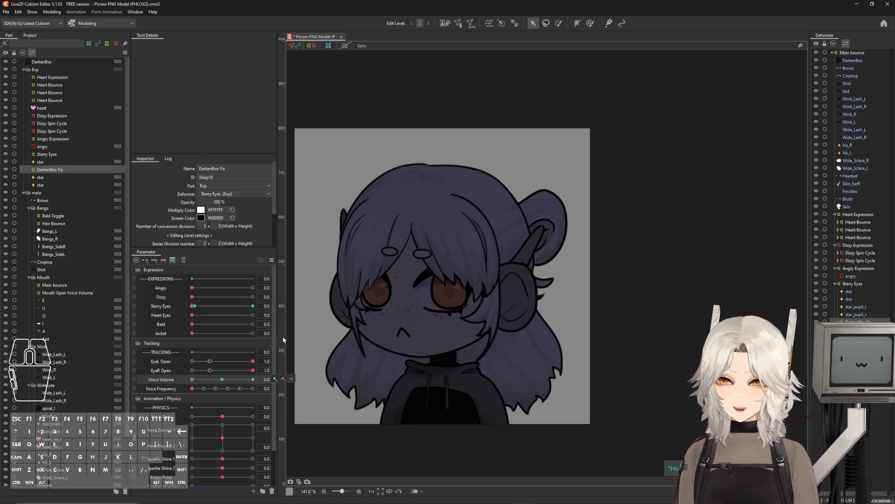
{"action": "scroll", "coordinate": [283, 340], "scroll_direction": "up", "scroll_amount": 3}
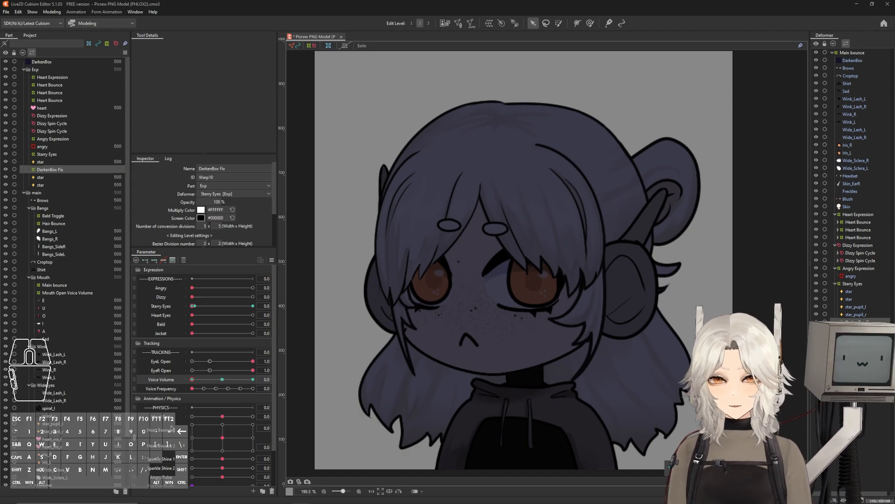
{"action": "scroll", "coordinate": [471, 281], "scroll_direction": "down", "scroll_amount": 3}
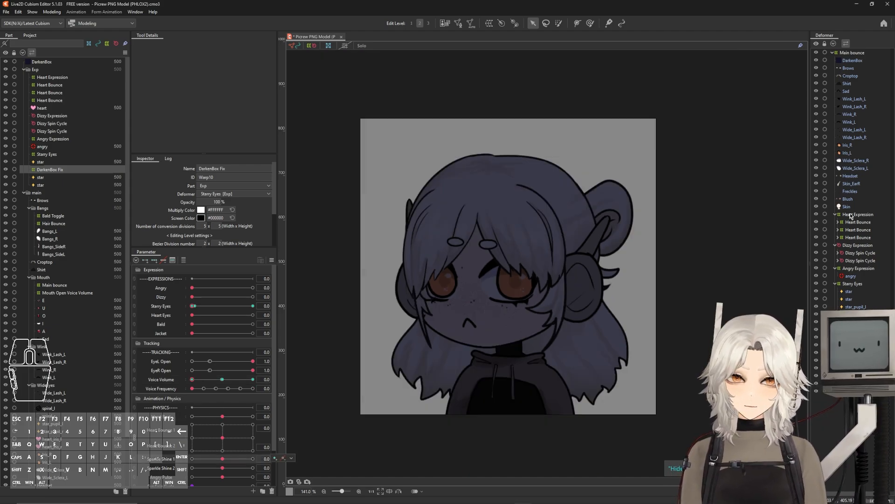
Shrink the heart mesh slightly at the 1.0 keyform of the first physics parameter, and compare it with the 0 keyform.
{"action": "left_click", "coordinate": [834, 43]}
{"action": "left_click", "coordinate": [833, 44]}
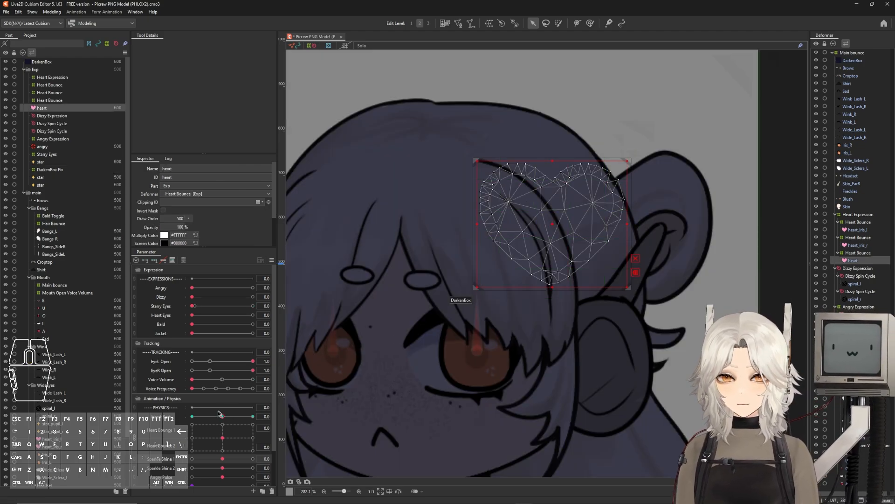
{"action": "left_click_drag", "start_coordinate": [227, 419], "coordinate": [254, 416]}
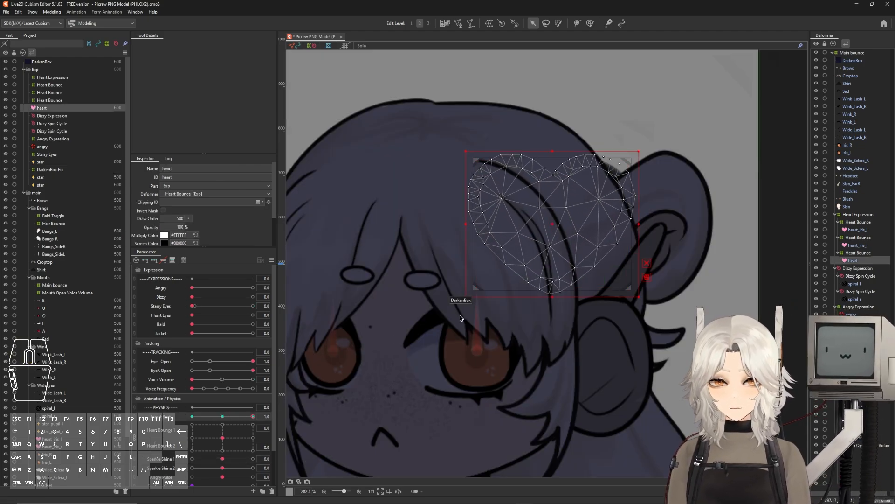
{"action": "scroll", "coordinate": [625, 239], "scroll_direction": "down", "scroll_amount": 3}
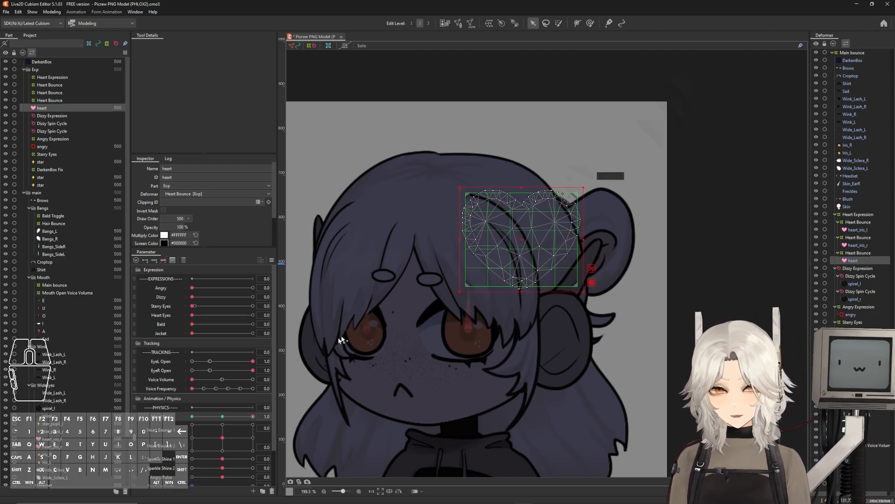
{"action": "left_click_drag", "start_coordinate": [581, 201], "coordinate": [564, 204]}
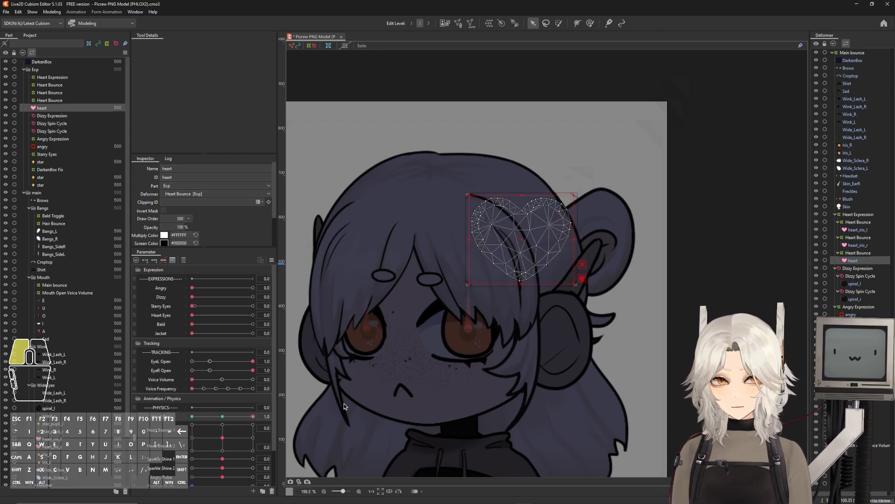
{"action": "left_click", "coordinate": [222, 416]}
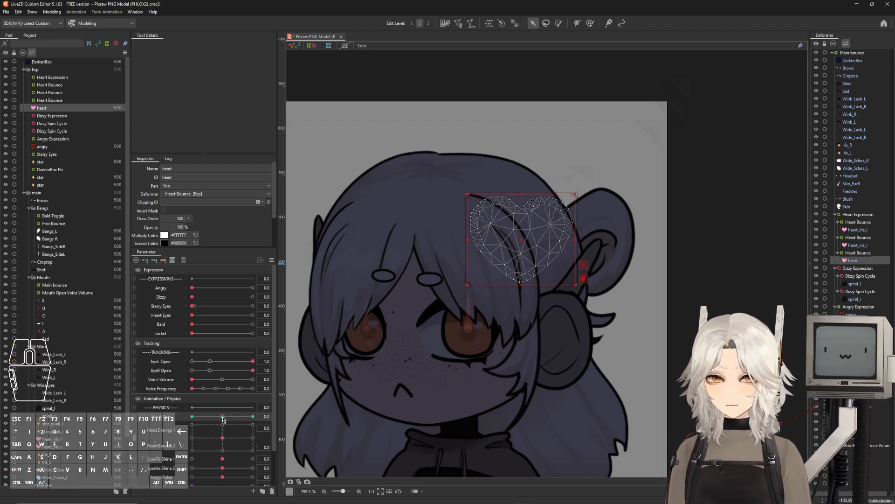
{"action": "key", "text": "ctrl+t"}
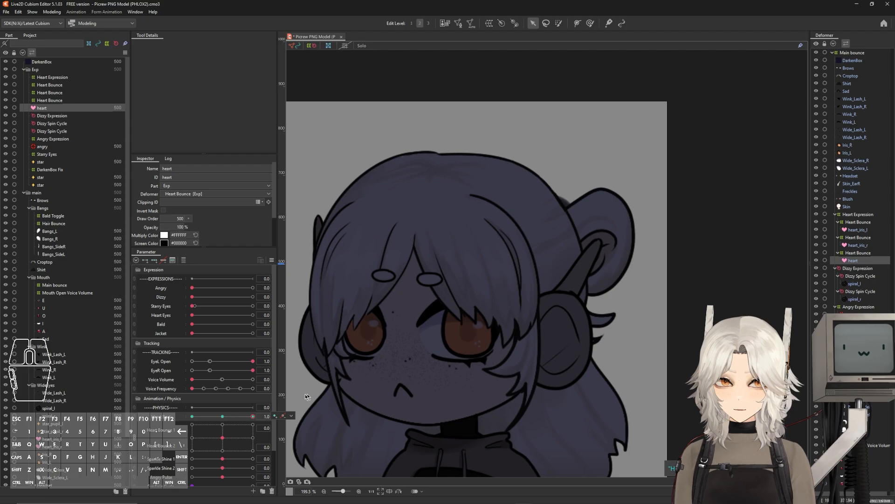
{"action": "left_click", "coordinate": [224, 417]}
{"action": "left_click", "coordinate": [240, 418]}
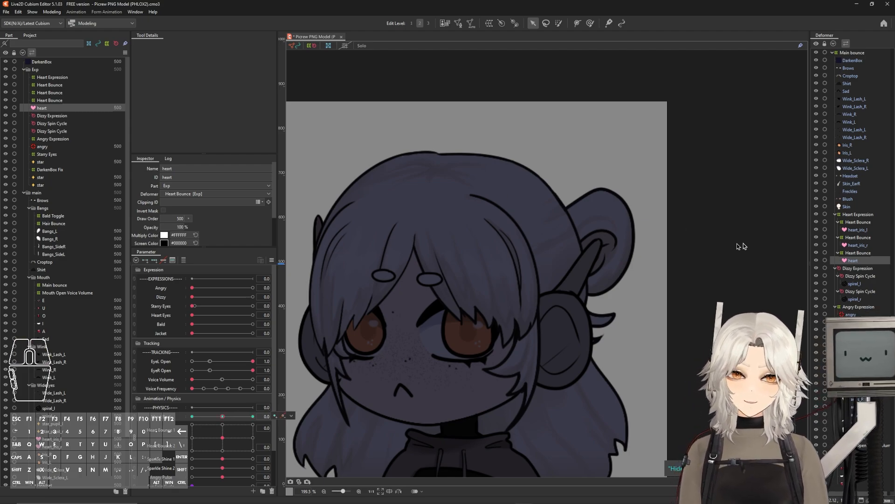
Create a warp deformer named DarkenBox Fix in the Exp part as the parent of the heart mesh.
{"action": "left_click", "coordinate": [489, 22]}
{"action": "left_click", "coordinate": [488, 275]}
{"action": "key", "text": "ctrl+a"}
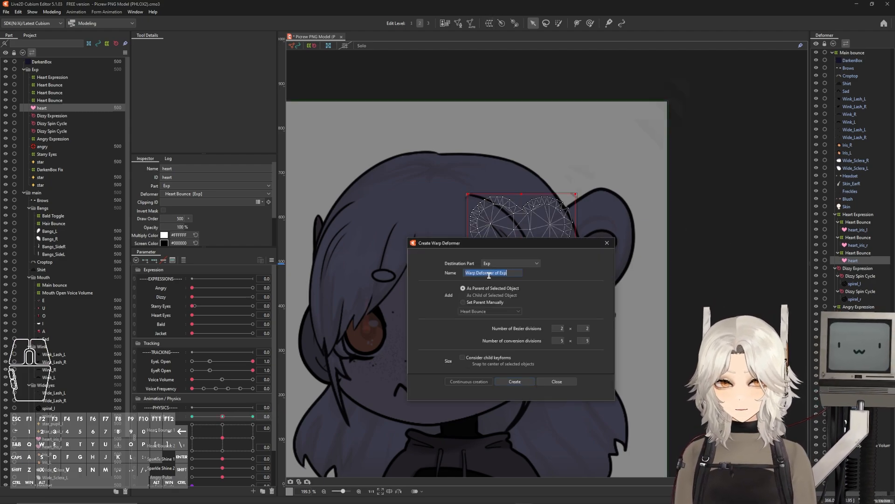
{"action": "type", "text": "Dark"}
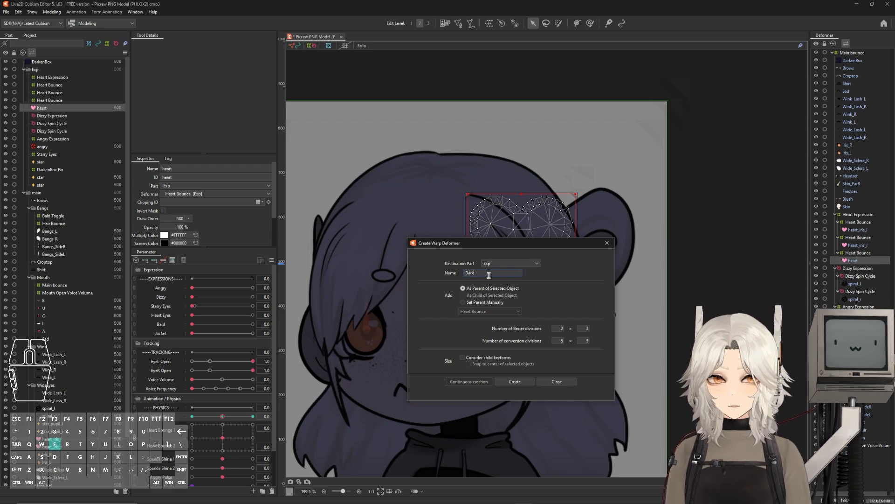
{"action": "type", "text": "enBox Fix"}
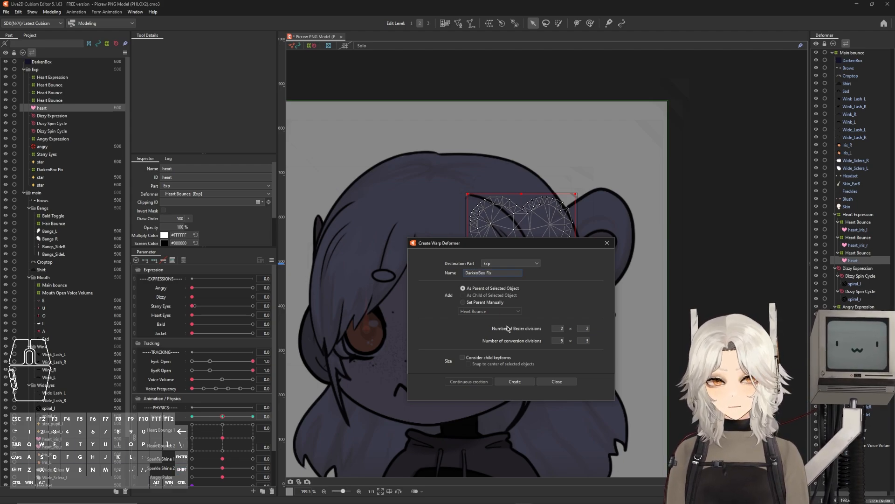
{"action": "key", "text": "Return"}
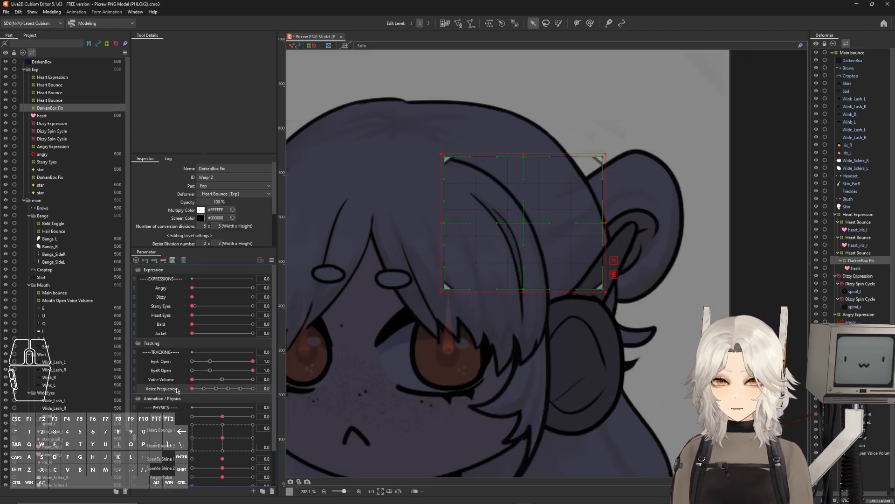
Key the heart's DarkenBox Fix at Voice Volume 0, 0.5 and 1.0, shifting it further onto the hair at 0.5 and 0.
{"action": "left_click", "coordinate": [177, 380]}
{"action": "right_click", "coordinate": [183, 380]}
{"action": "left_click", "coordinate": [182, 372]}
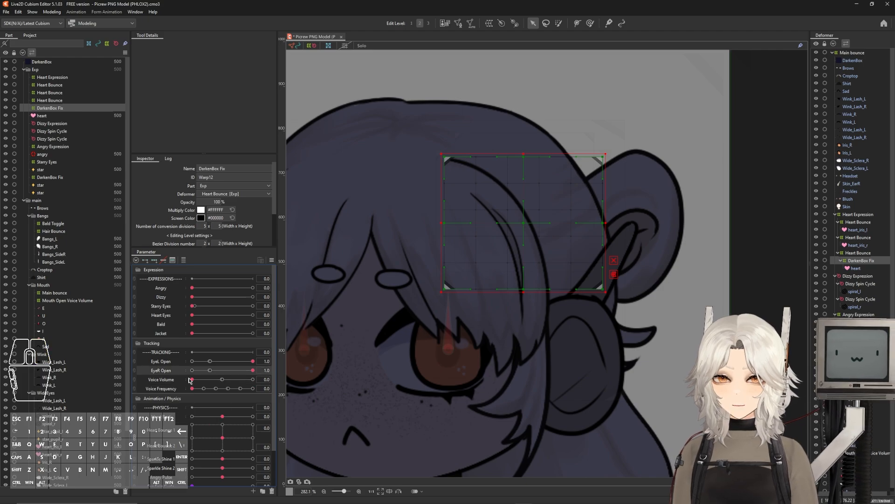
{"action": "left_click_drag", "start_coordinate": [222, 416], "coordinate": [273, 415]}
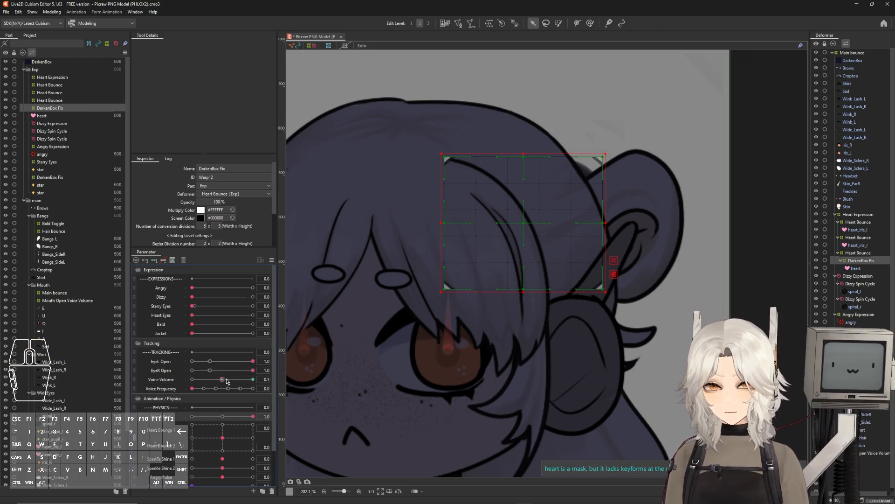
{"action": "left_click", "coordinate": [223, 379]}
{"action": "mouse_move", "coordinate": [283, 379]}
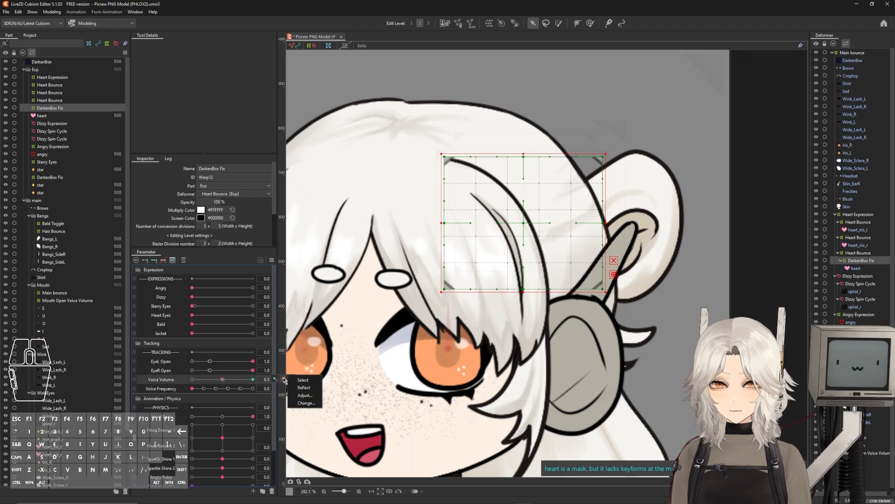
{"action": "left_click", "coordinate": [222, 379]}
{"action": "left_click_drag", "start_coordinate": [523, 222], "coordinate": [498, 224]}
{"action": "left_click", "coordinate": [192, 379]}
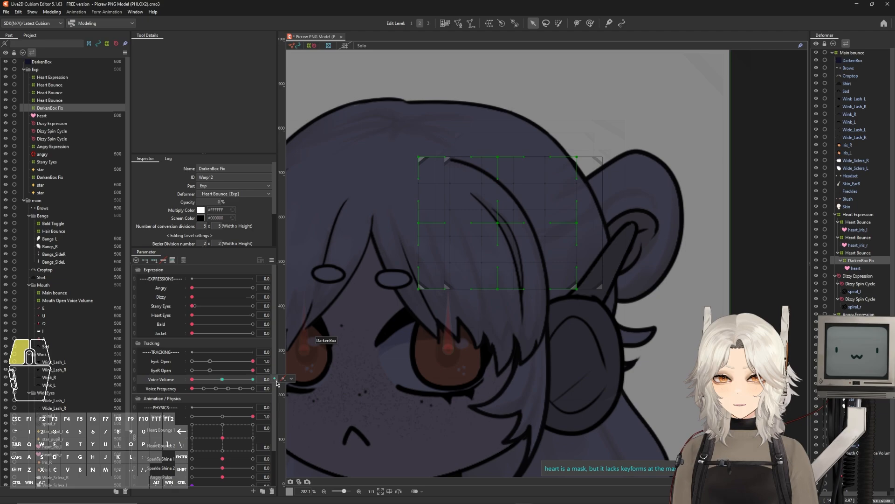
{"action": "left_click", "coordinate": [275, 380]}
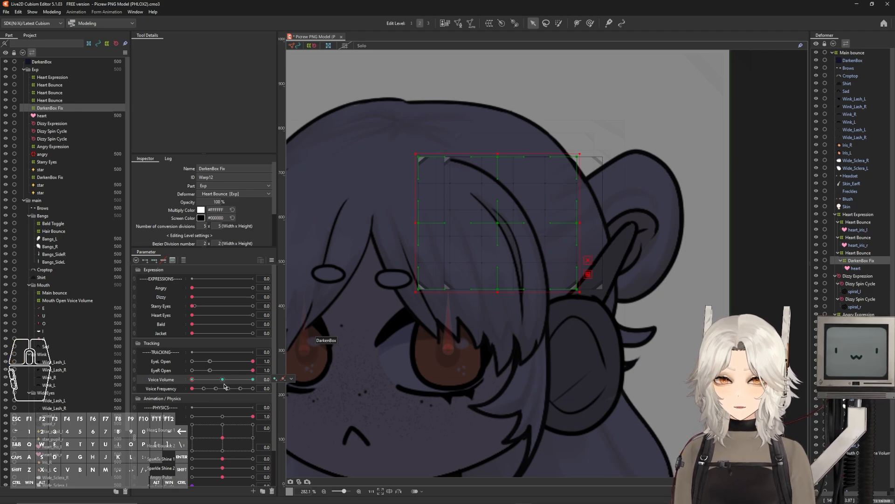
Key DarkenBox Fix at Heart Eyes 0 and 1.0, and overlay a snapshot of the Heart Eyes 1.0, Voice Volume 1.0 pose.
{"action": "left_click_drag", "start_coordinate": [192, 315], "coordinate": [252, 315]}
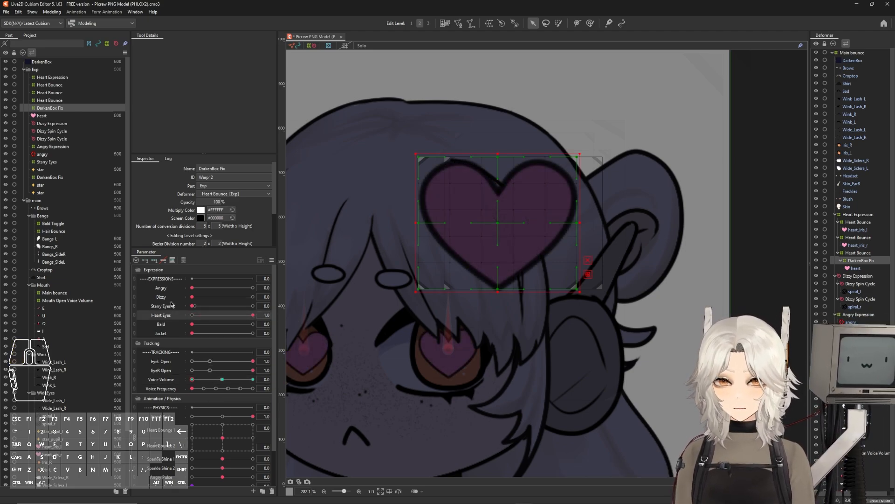
{"action": "left_click_drag", "start_coordinate": [193, 380], "coordinate": [289, 369]}
{"action": "left_click", "coordinate": [188, 319]}
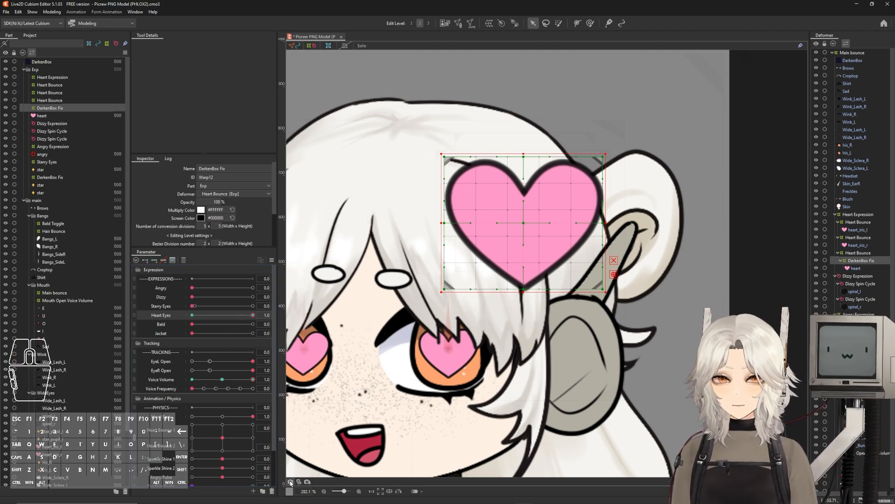
Align DarkenBox Fix with the snapshot heart at Voice Volume 0.5 and 0, keeping Heart Eyes at 1.0.
{"action": "left_click", "coordinate": [221, 379]}
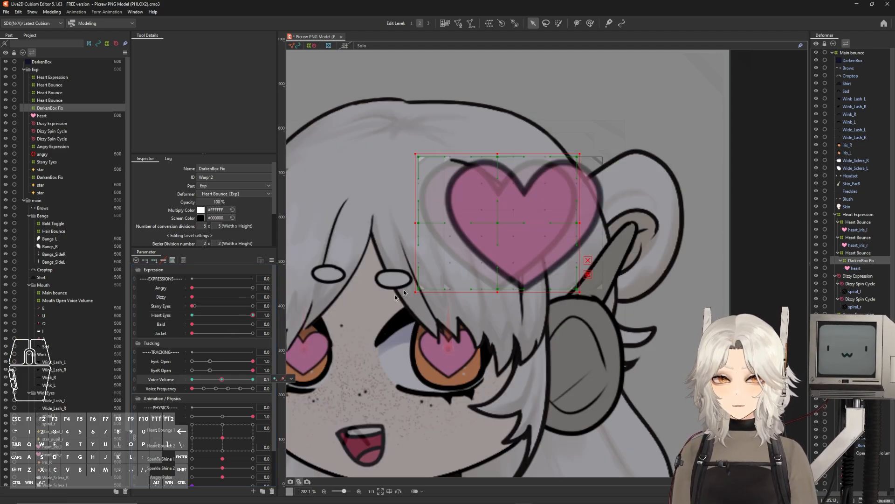
{"action": "left_click_drag", "start_coordinate": [500, 223], "coordinate": [525, 221]}
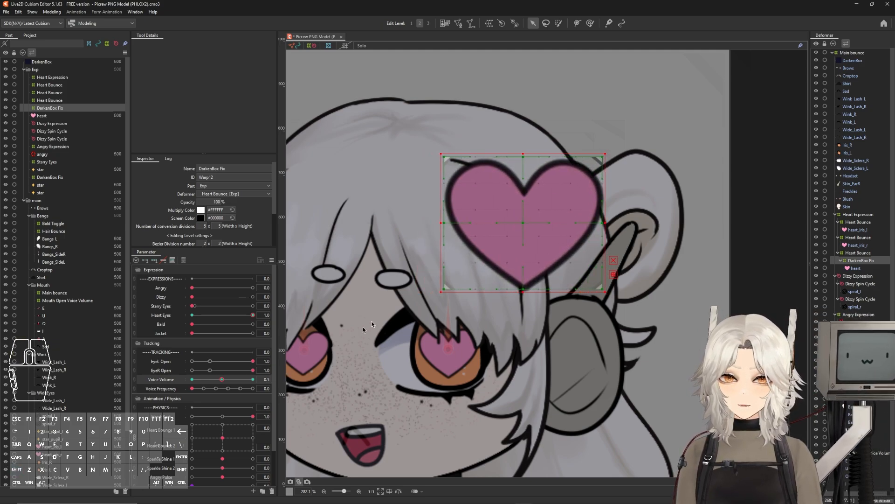
{"action": "left_click", "coordinate": [192, 380]}
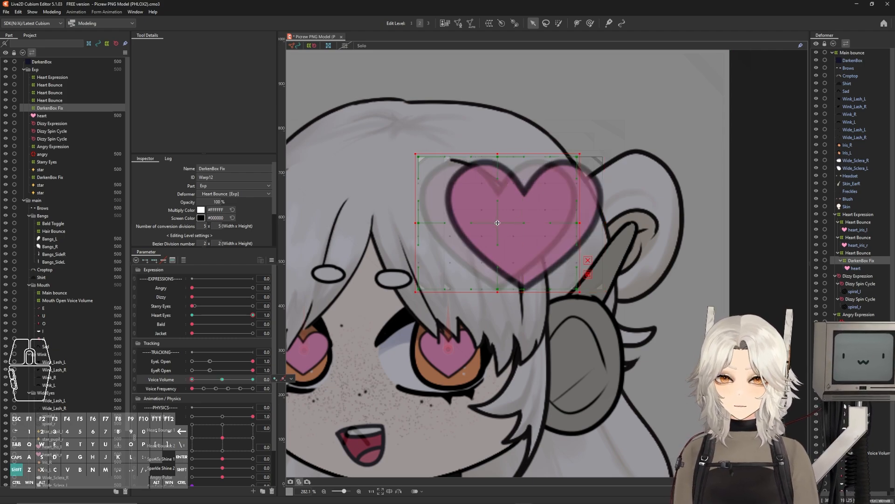
{"action": "left_click_drag", "start_coordinate": [498, 223], "coordinate": [525, 223]}
Add a DarkenBox Fix keyform at Heart Eyes 0.1, and align it with the snapshot heart at Voice Volume 0 and 0.5.
{"action": "left_click_drag", "start_coordinate": [253, 315], "coordinate": [195, 319]}
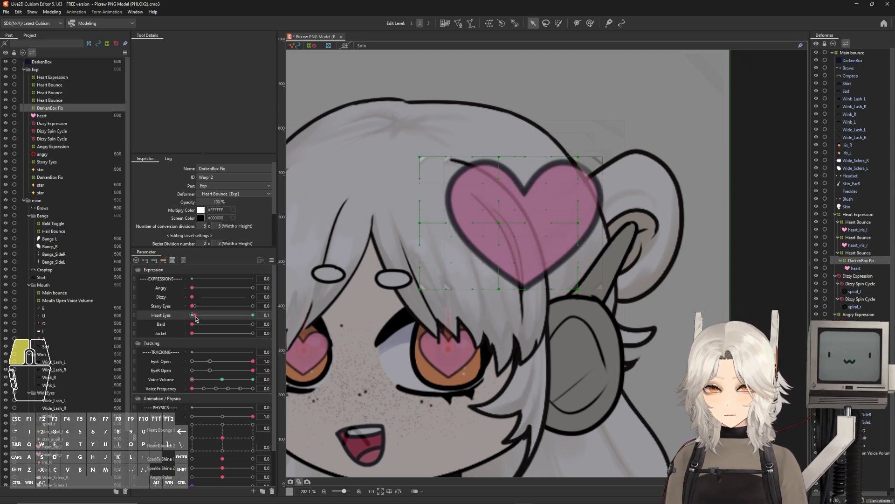
{"action": "left_click_drag", "start_coordinate": [500, 222], "coordinate": [526, 221]}
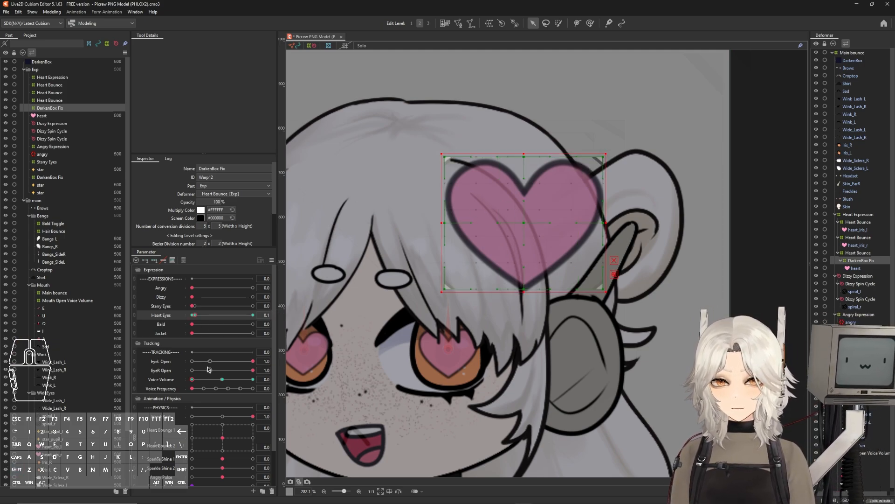
{"action": "left_click", "coordinate": [222, 379]}
{"action": "mouse_move", "coordinate": [523, 223]}
{"action": "left_mouse_down"}
{"action": "mouse_move", "coordinate": [498, 223]}
{"action": "mouse_move", "coordinate": [523, 220]}
{"action": "left_mouse_up"}
Inspect the heart beside the head with Heart Eyes and Voice Volume both at 1.0.
{"action": "scroll", "coordinate": [535, 305], "scroll_direction": "down", "scroll_amount": 2}
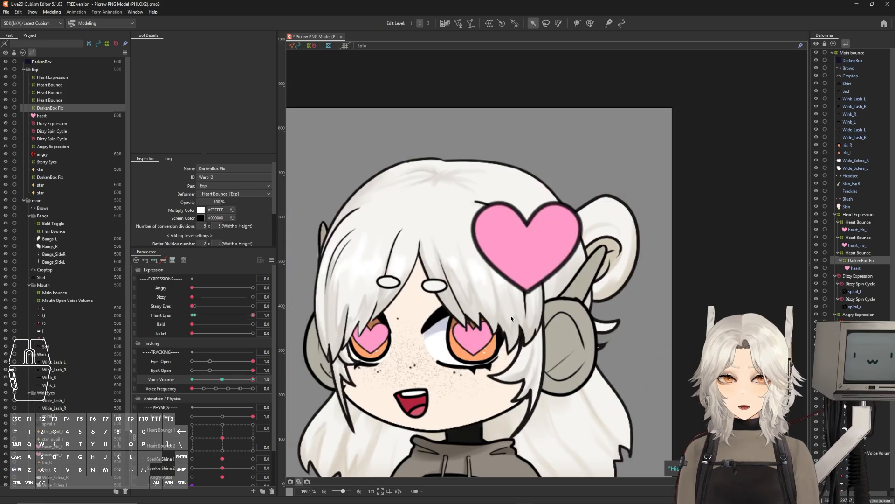
{"action": "scroll", "coordinate": [509, 315], "scroll_direction": "up", "scroll_amount": 2}
{"action": "left_click_drag", "start_coordinate": [286, 378], "coordinate": [306, 347]}
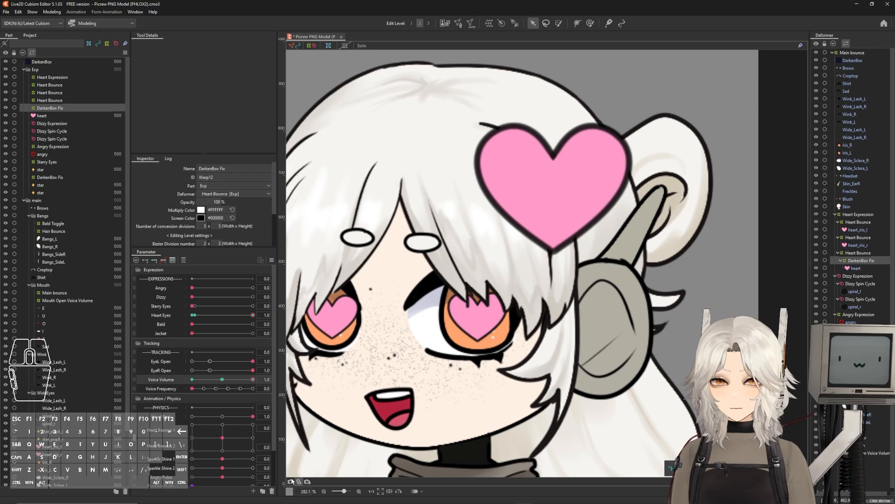
Hide the snapshot, link Voice Volume with Heart Eyes to test the heart across both ranges, then return both to 0 and unlink them.
{"action": "left_click", "coordinate": [294, 481]}
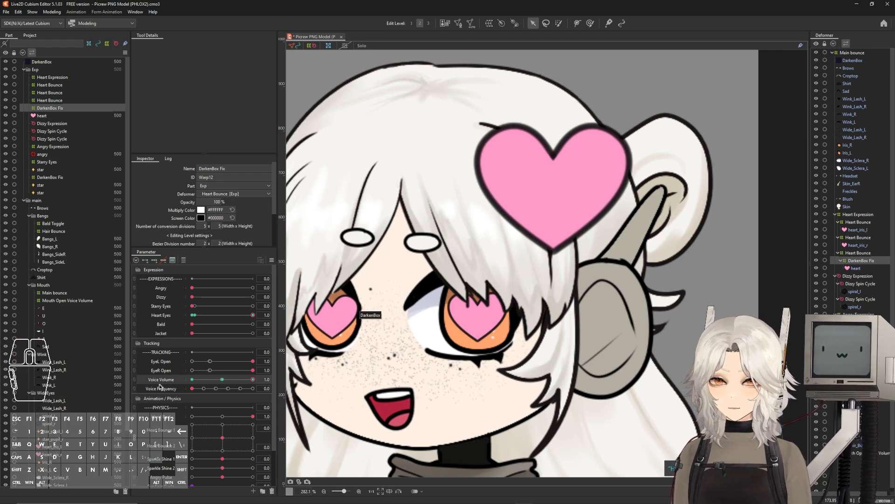
{"action": "left_click_drag", "start_coordinate": [157, 384], "coordinate": [161, 316]}
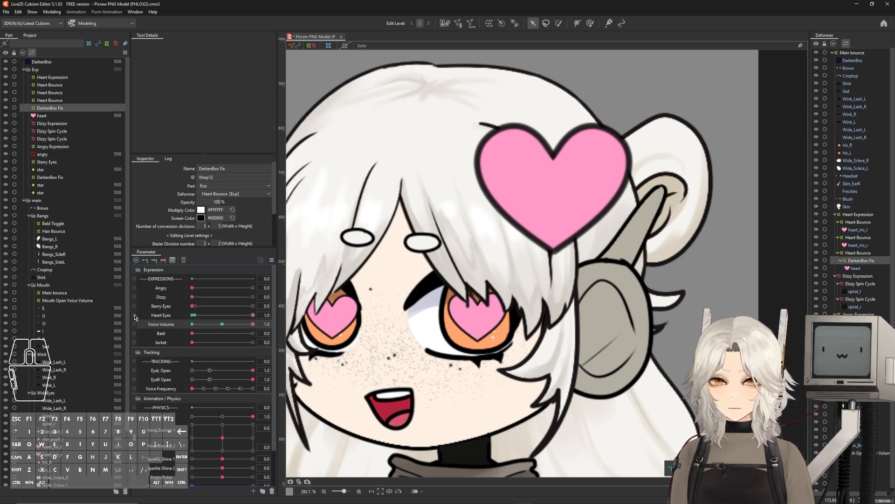
{"action": "scroll", "coordinate": [430, 287], "scroll_direction": "down", "scroll_amount": 2}
{"action": "left_click_drag", "start_coordinate": [435, 308], "coordinate": [456, 288]}
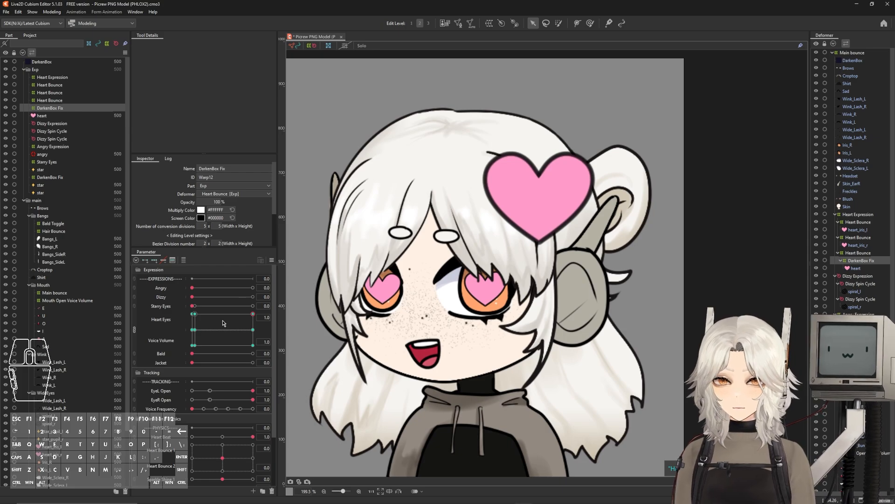
{"action": "left_click", "coordinate": [252, 314]}
{"action": "left_click_drag", "start_coordinate": [253, 314], "coordinate": [192, 345]}
{"action": "left_click", "coordinate": [135, 329]}
{"action": "scroll", "coordinate": [494, 323], "scroll_direction": "down", "scroll_amount": 2}
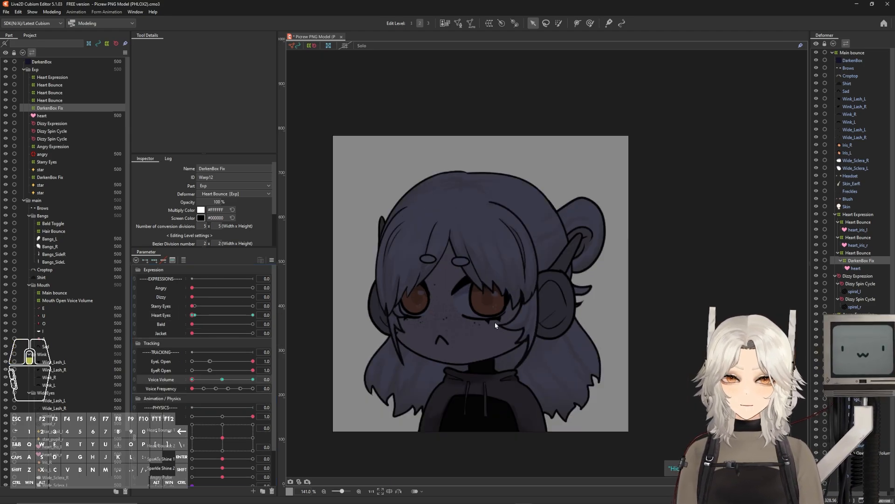
{"action": "left_click_drag", "start_coordinate": [439, 338], "coordinate": [478, 309]}
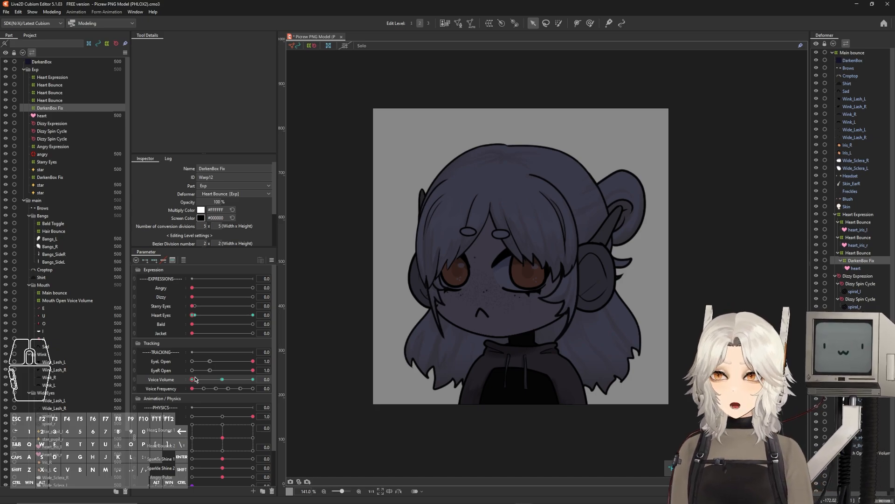
{"action": "scroll", "coordinate": [518, 331], "scroll_direction": "down", "scroll_amount": 2}
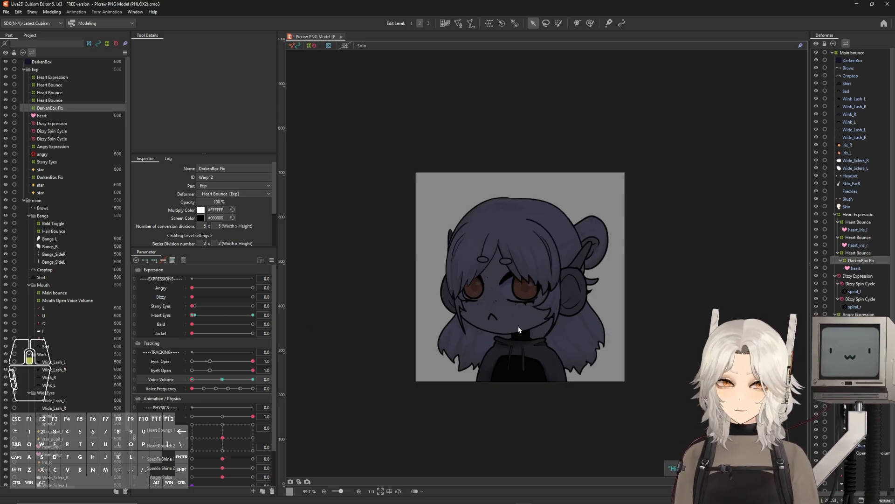
{"action": "scroll", "coordinate": [519, 329], "scroll_direction": "up", "scroll_amount": 2}
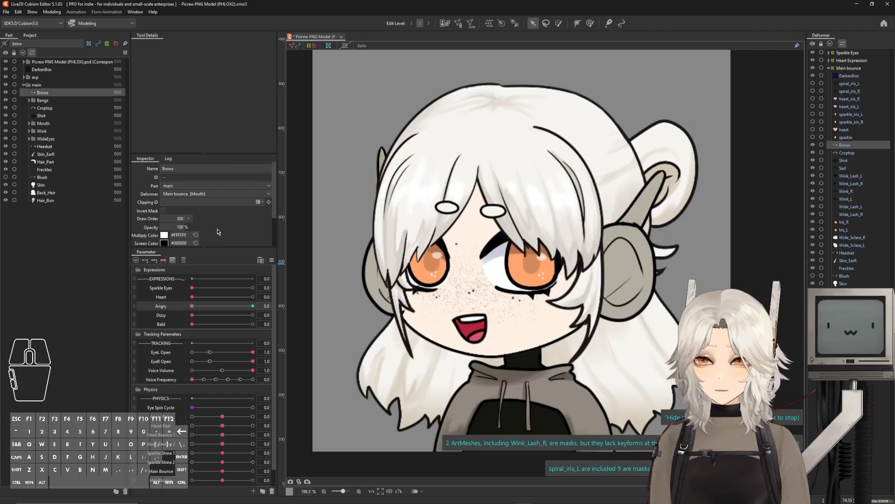
Open the physics settings, raise Voice Volume to 1.0 in the preview, and add a physics group named Heart Bounce.
{"action": "left_click", "coordinate": [52, 12]}
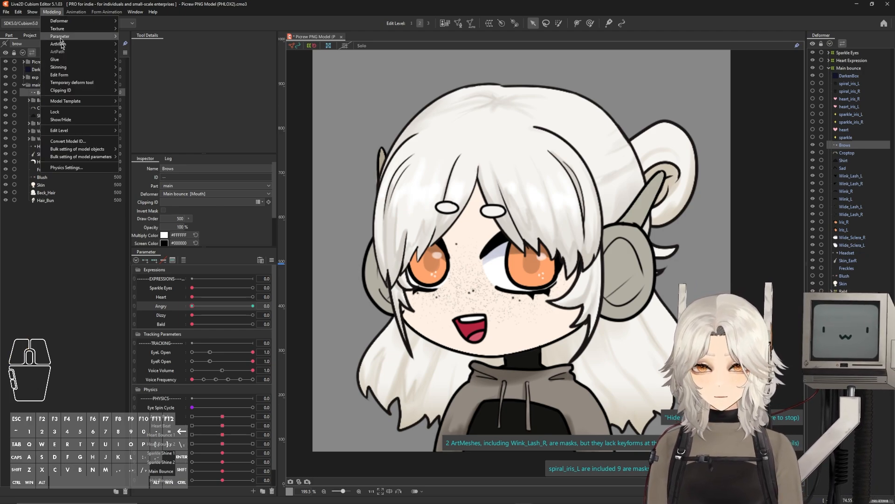
{"action": "left_click", "coordinate": [69, 167]}
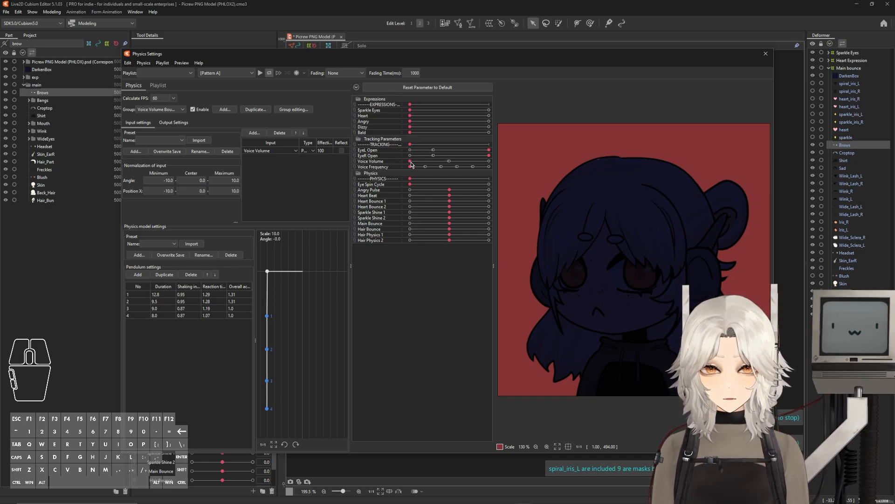
{"action": "left_click_drag", "start_coordinate": [411, 162], "coordinate": [488, 161]}
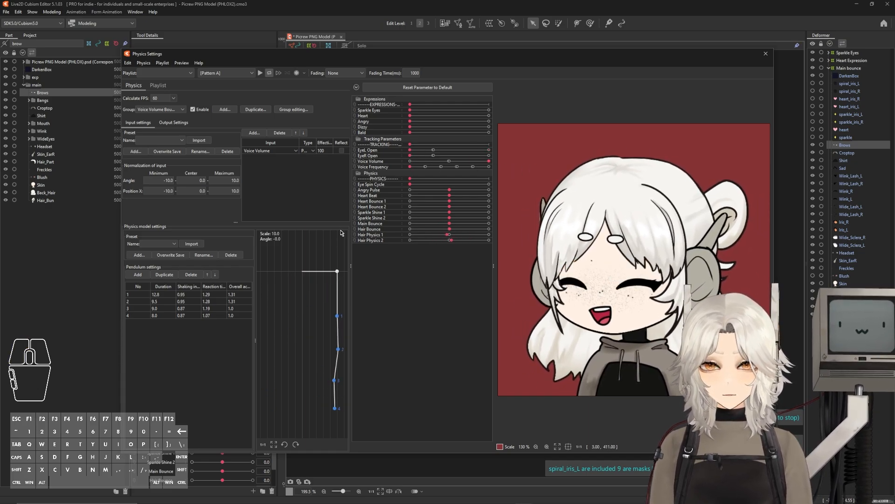
{"action": "left_click", "coordinate": [217, 111]}
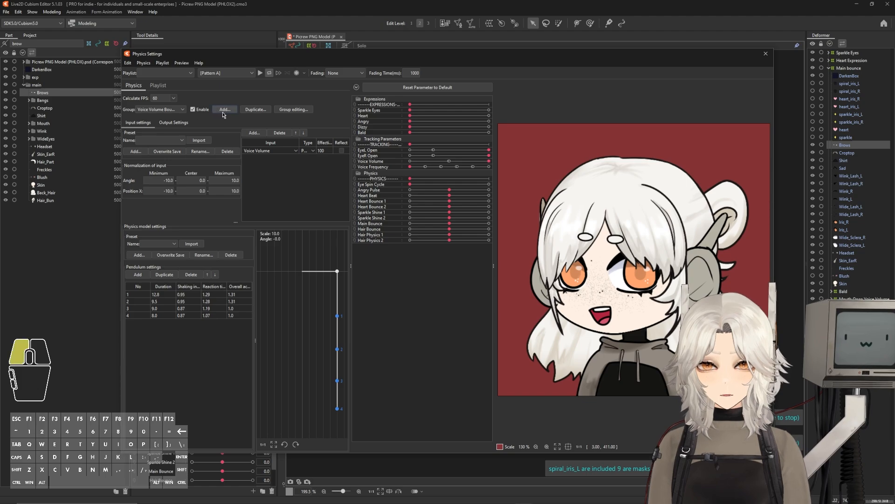
{"action": "type", "text": "Heart Bounce"}
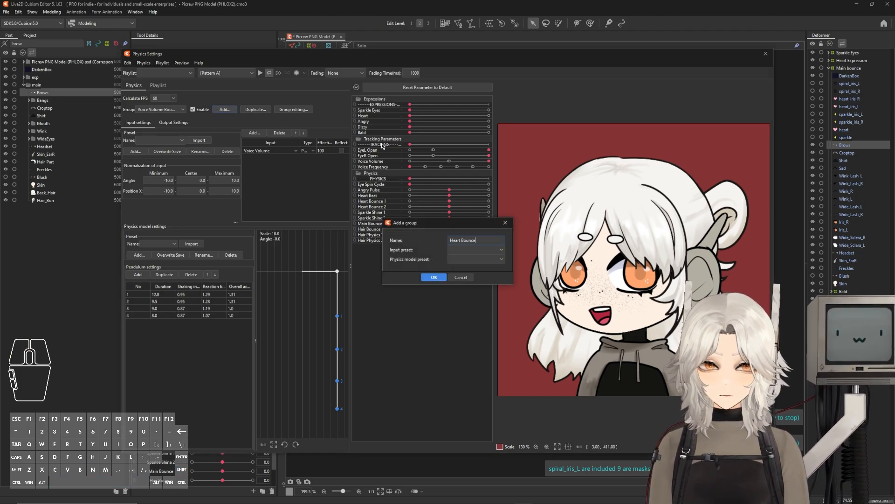
{"action": "key", "text": "Return"}
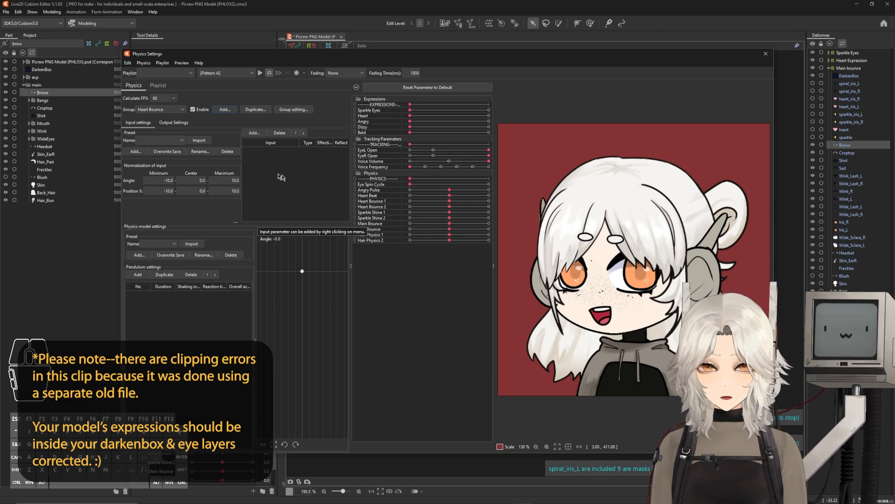
Assign Heart Beat as the position input of the Heart Bounce group, and add two pendulums to it.
{"action": "left_click", "coordinate": [255, 134]}
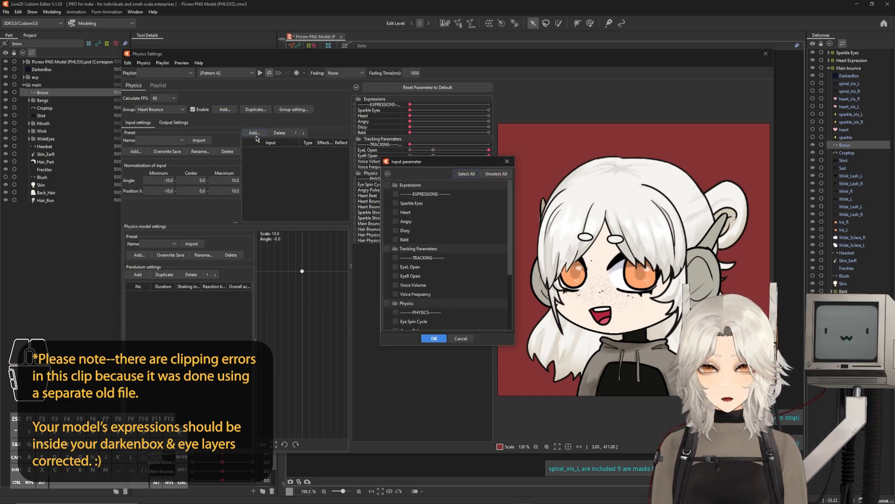
{"action": "scroll", "coordinate": [420, 247], "scroll_direction": "down", "scroll_amount": 3}
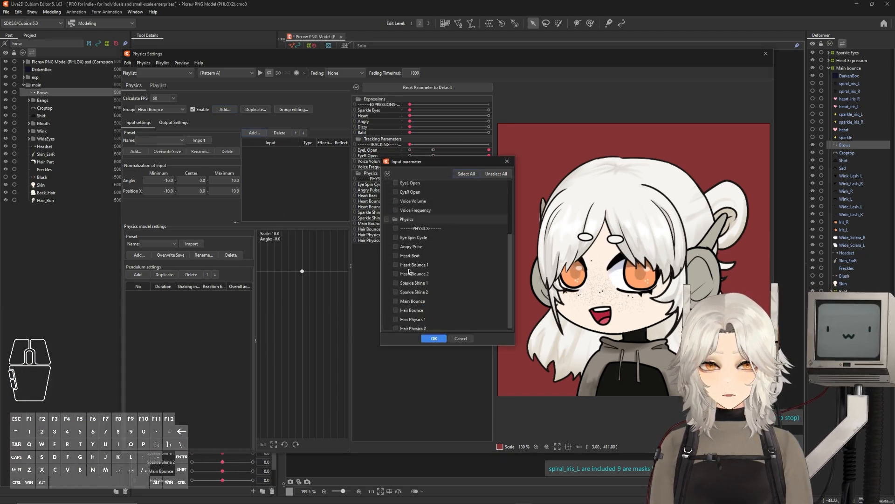
{"action": "left_click", "coordinate": [397, 256]}
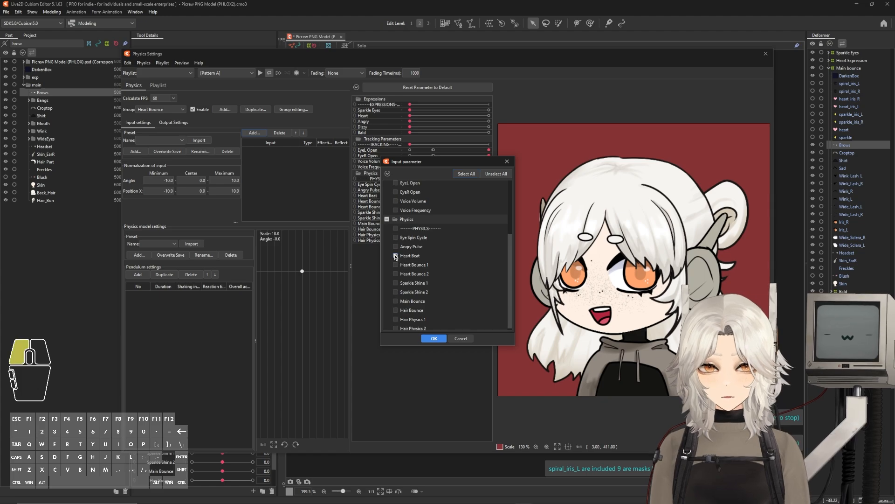
{"action": "left_click", "coordinate": [430, 339]}
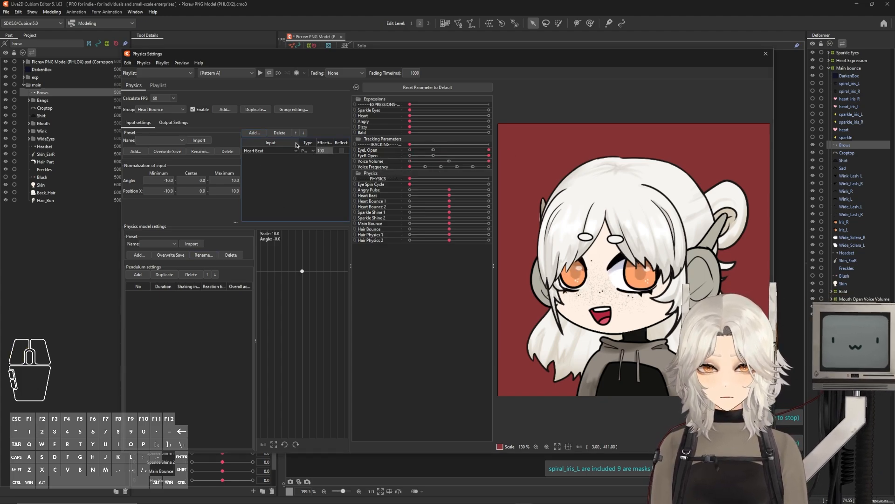
{"action": "left_click_drag", "start_coordinate": [299, 144], "coordinate": [284, 143]}
{"action": "left_click", "coordinate": [138, 276]}
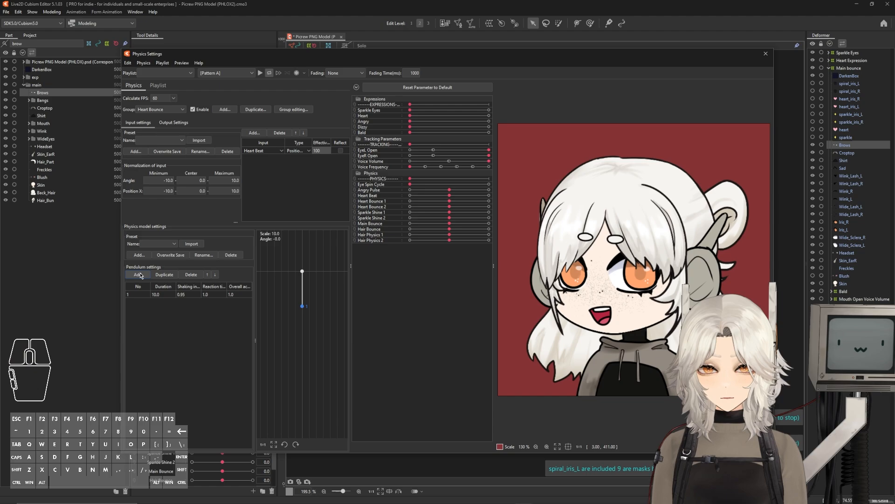
{"action": "left_click", "coordinate": [138, 276]}
Add Heart Bounce 1 on pendulum 1 and Heart Bounce 2 on pendulum 2 as the group's outputs.
{"action": "left_click", "coordinate": [174, 122]}
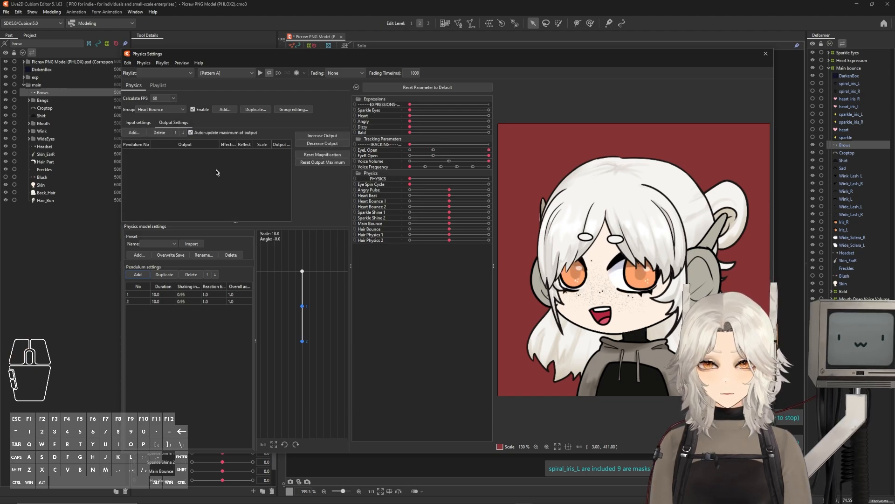
{"action": "right_click", "coordinate": [190, 169]}
{"action": "scroll", "coordinate": [438, 247], "scroll_direction": "down", "scroll_amount": 3}
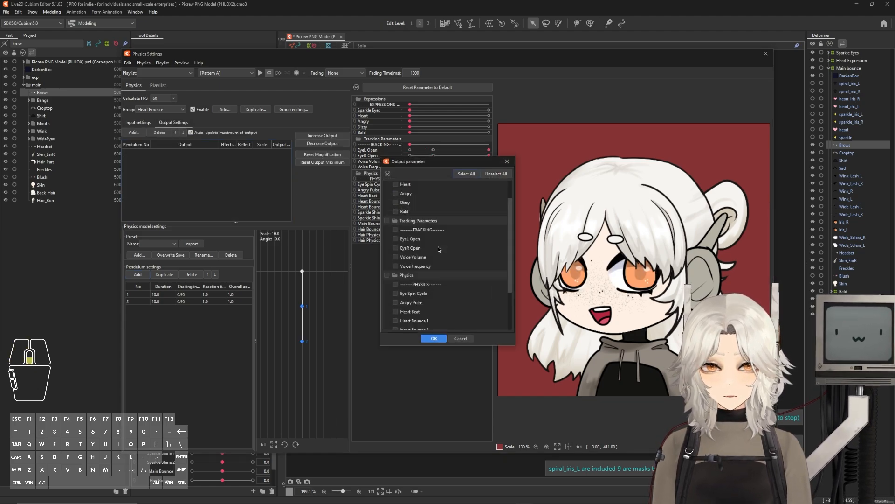
{"action": "left_click", "coordinate": [434, 338]}
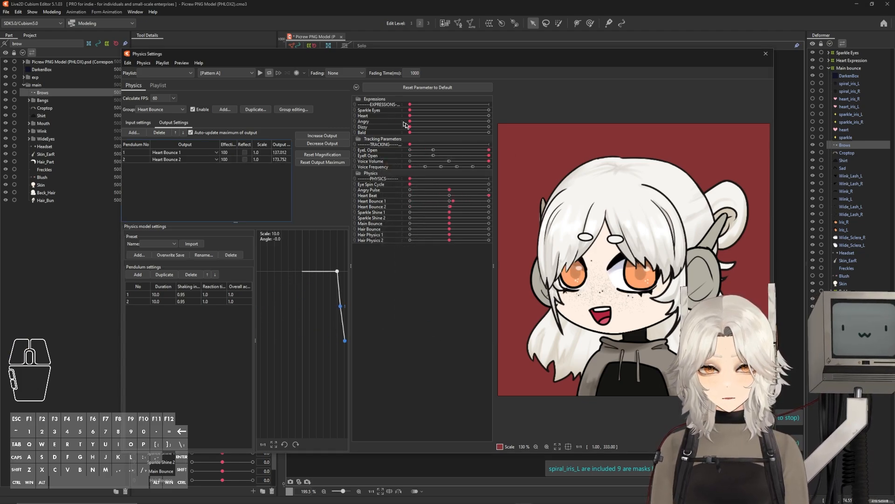
Set Heart to 1.0 in the preview, and swing Heart Beat to test the heart's bounce, returning it to center.
{"action": "left_click_drag", "start_coordinate": [410, 115], "coordinate": [520, 135]}
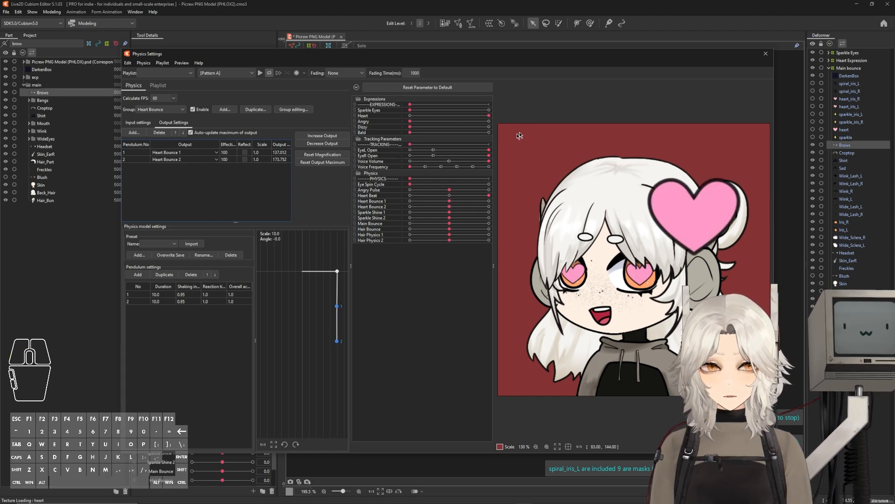
{"action": "left_click_drag", "start_coordinate": [468, 197], "coordinate": [449, 201]}
{"action": "right_click", "coordinate": [459, 199]}
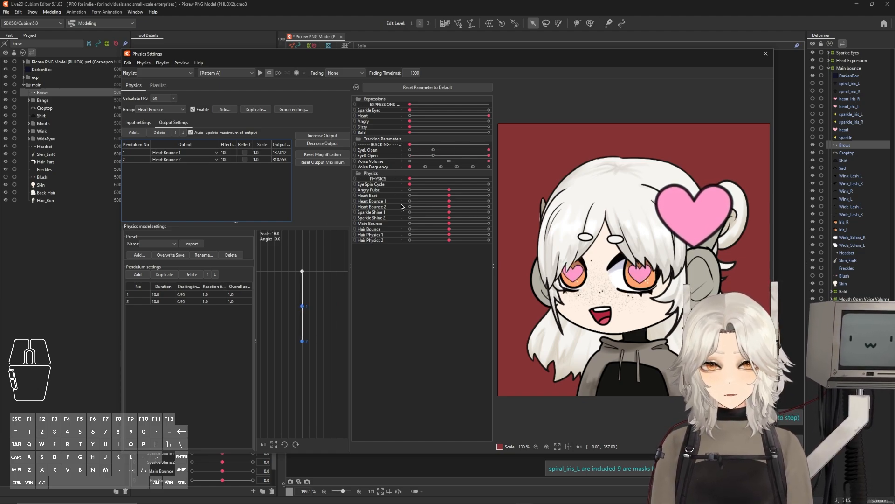
Add Heart Beat as an output on pendulum 4 of the Voice Volume Bounce group.
{"action": "left_click", "coordinate": [168, 110]}
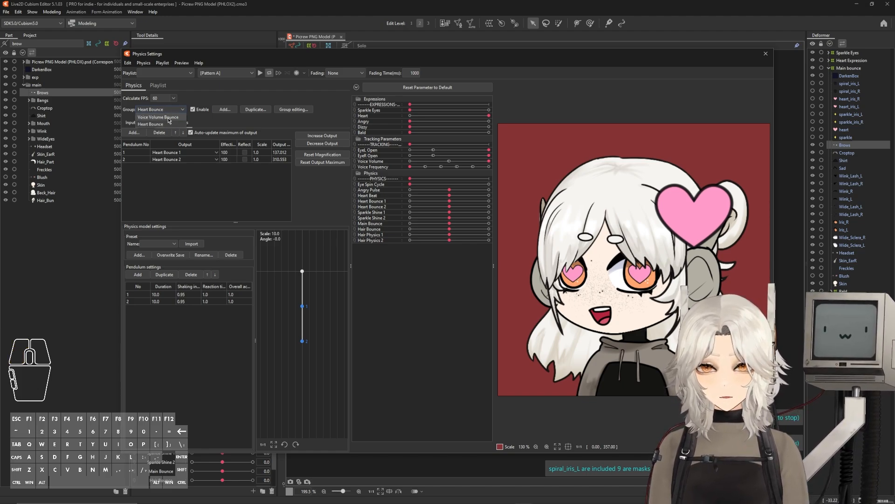
{"action": "left_click", "coordinate": [169, 118]}
{"action": "right_click", "coordinate": [164, 201]}
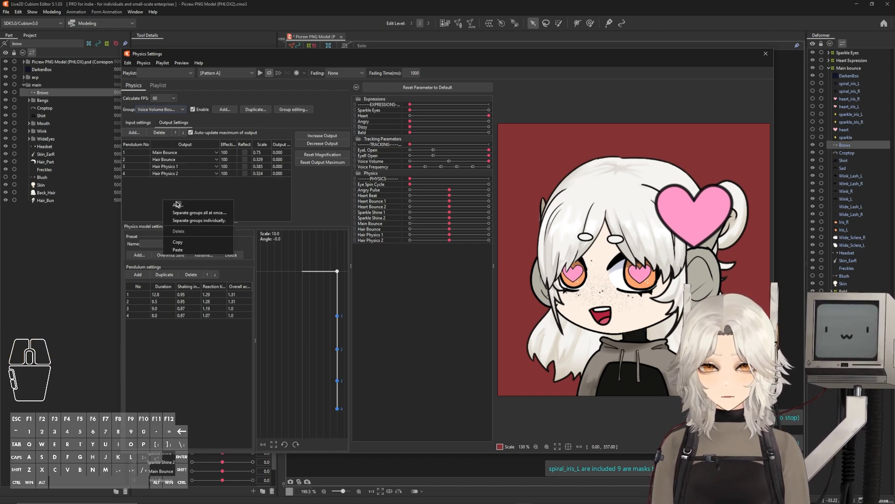
{"action": "left_click", "coordinate": [187, 206]}
{"action": "scroll", "coordinate": [398, 289], "scroll_direction": "down", "scroll_amount": 2}
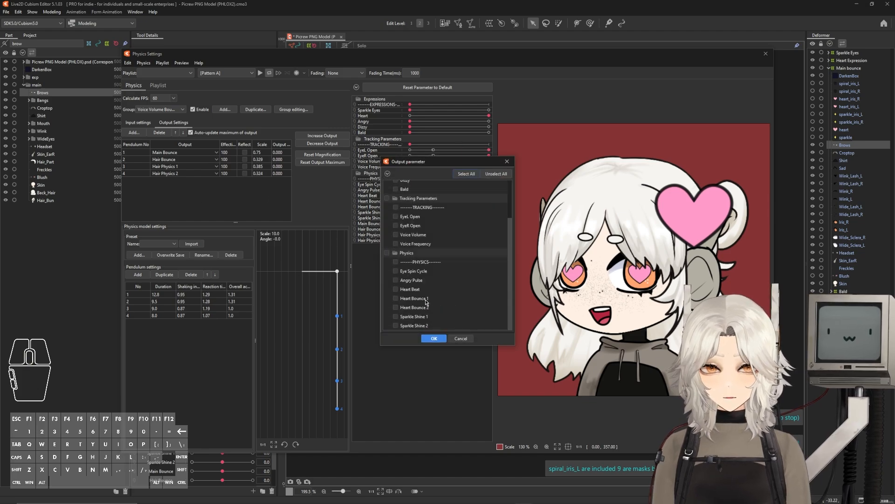
{"action": "left_click", "coordinate": [396, 289]}
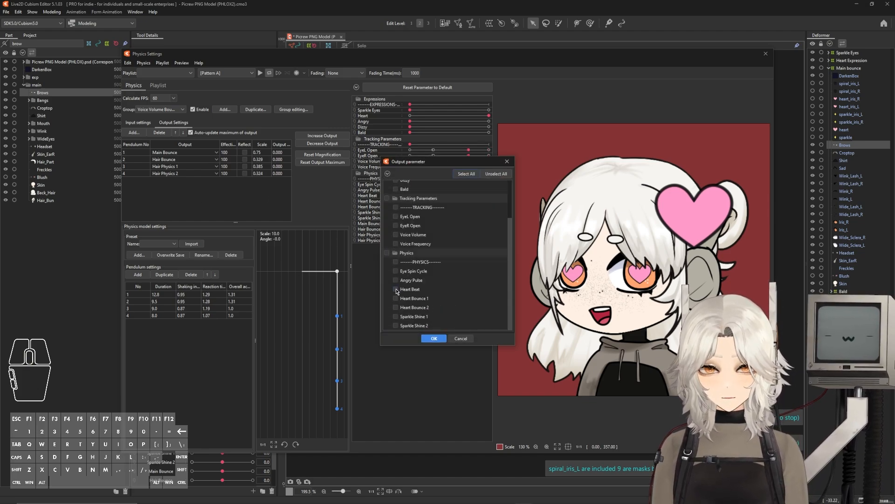
{"action": "left_click", "coordinate": [434, 338]}
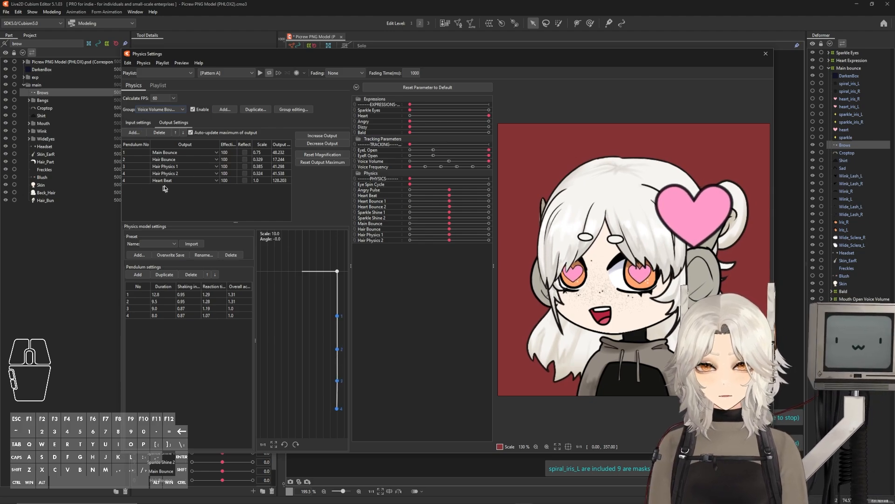
Review the settings of the Voice Volume Bounce and Heart Bounce groups, and test the heart's bounce by swinging Voice Volume.
{"action": "left_click", "coordinate": [138, 122]}
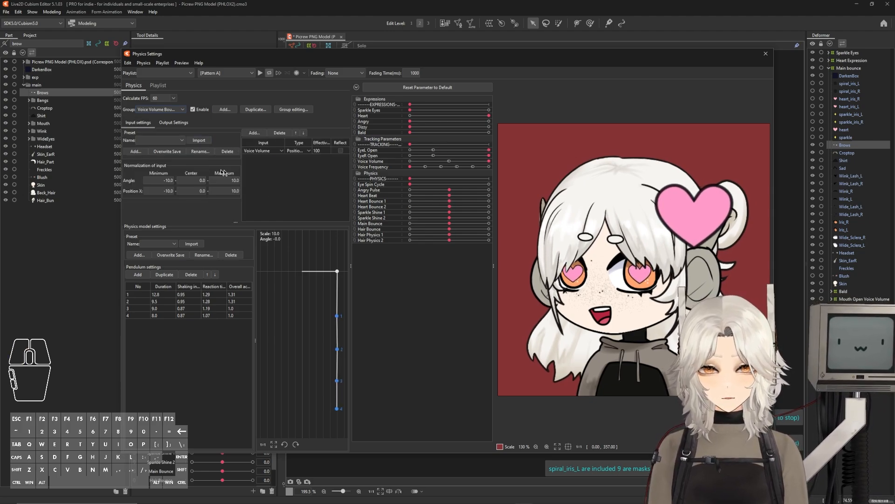
{"action": "left_click", "coordinate": [173, 122]}
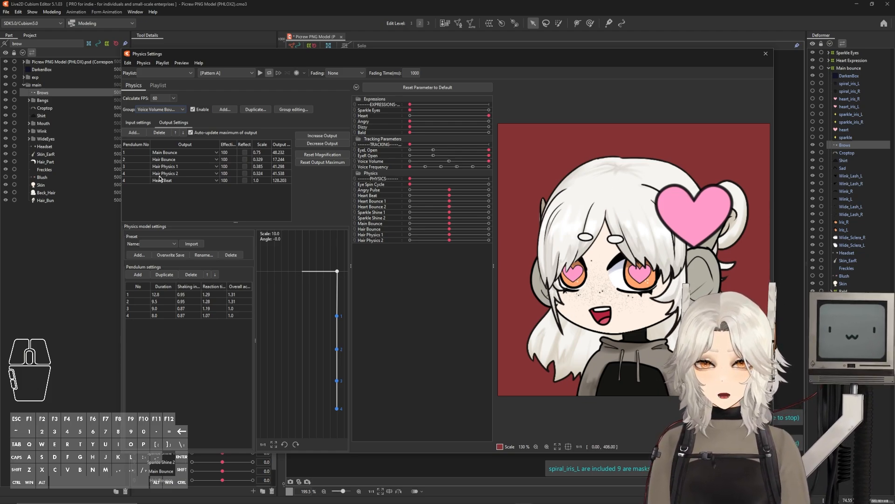
{"action": "left_click", "coordinate": [166, 110]}
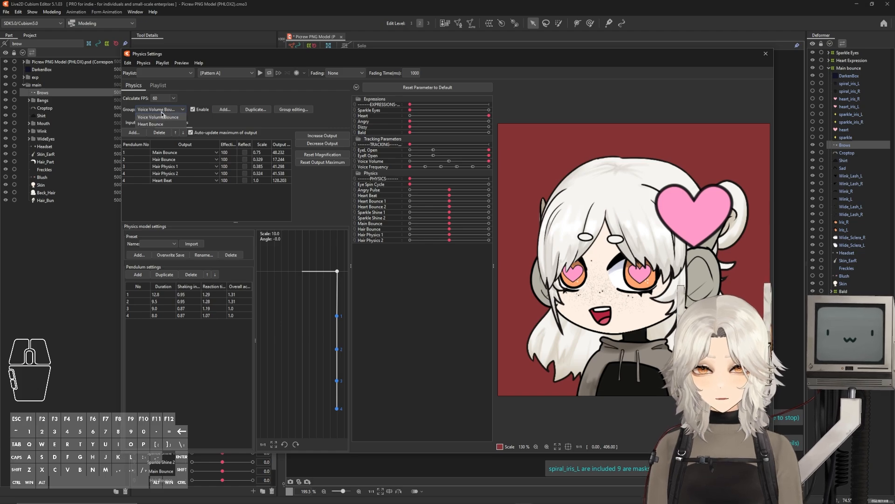
{"action": "left_click", "coordinate": [164, 124]}
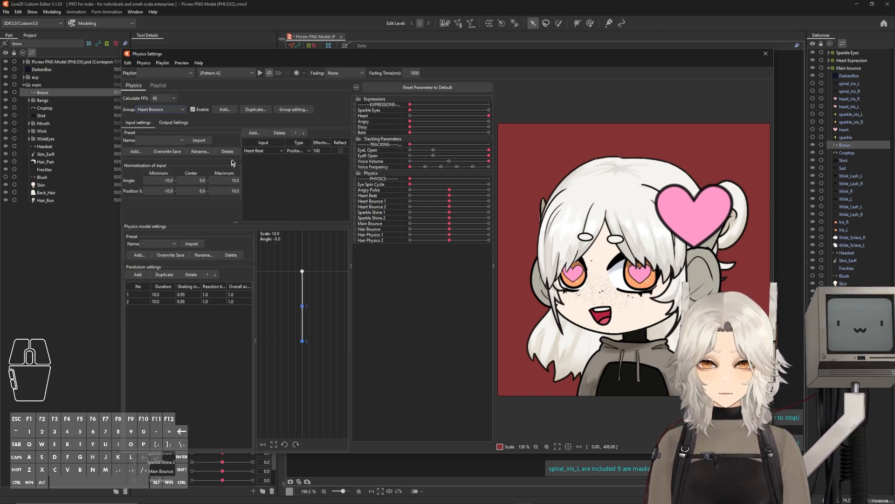
{"action": "left_click", "coordinate": [181, 122]}
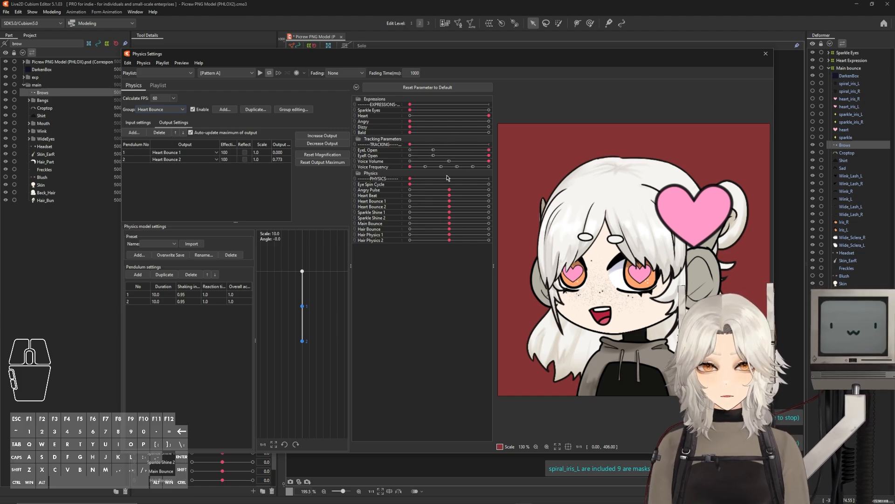
{"action": "mouse_move", "coordinate": [422, 161]}
{"action": "left_mouse_down"}
{"action": "mouse_move", "coordinate": [506, 161]}
{"action": "mouse_move", "coordinate": [408, 163]}
{"action": "left_mouse_up"}
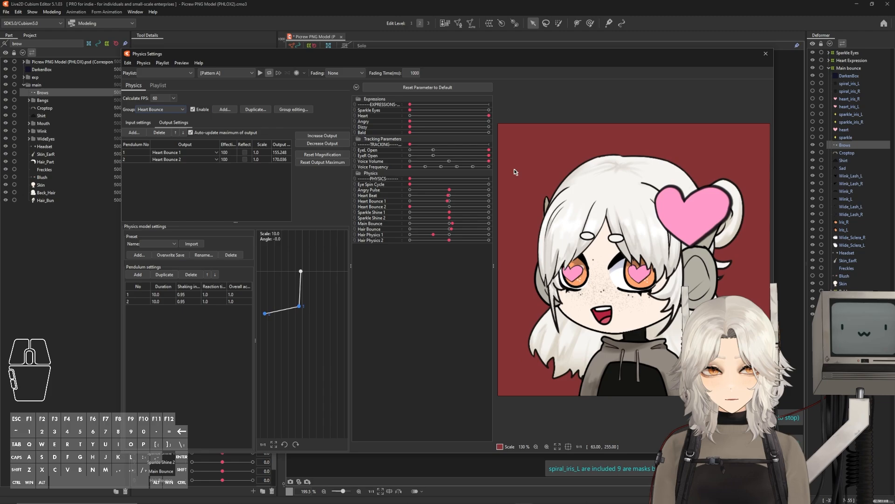
Adjust all of the Heart Bounce group's output magnifications to fit the parameter range.
{"action": "left_click", "coordinate": [168, 111]}
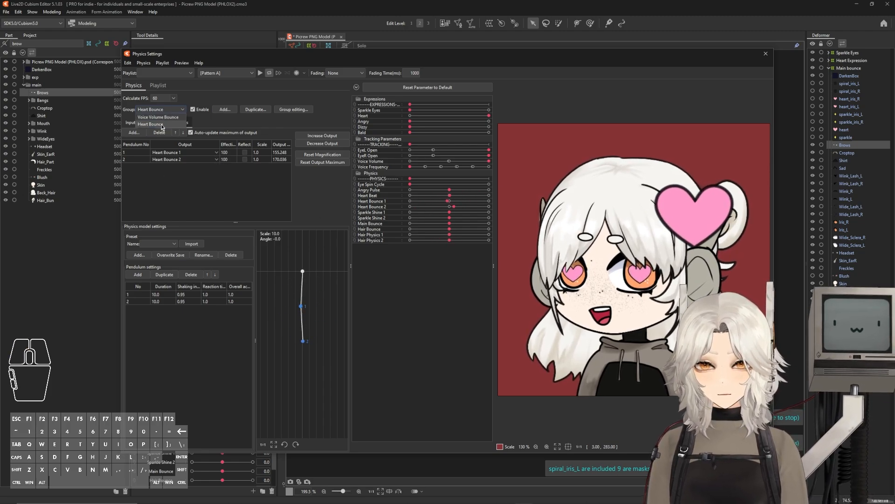
{"action": "left_click", "coordinate": [206, 170]}
{"action": "left_click", "coordinate": [345, 162]}
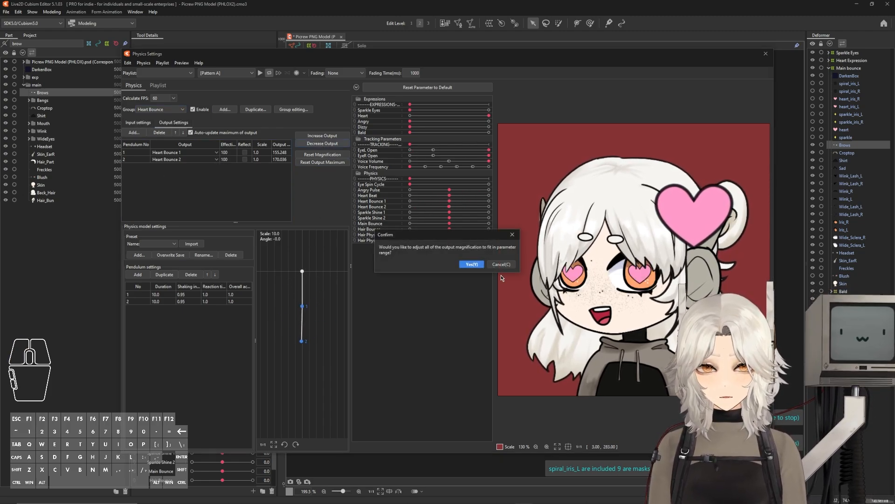
{"action": "left_click", "coordinate": [472, 263]}
Set the two Heart Bounce pendulums' durations to 15.8 and 16.3 and their shaking influence to 0.93 and 0.88, testing with Voice Volume.
{"action": "left_click_drag", "start_coordinate": [154, 295], "coordinate": [170, 295]}
{"action": "left_click_drag", "start_coordinate": [156, 301], "coordinate": [183, 301]}
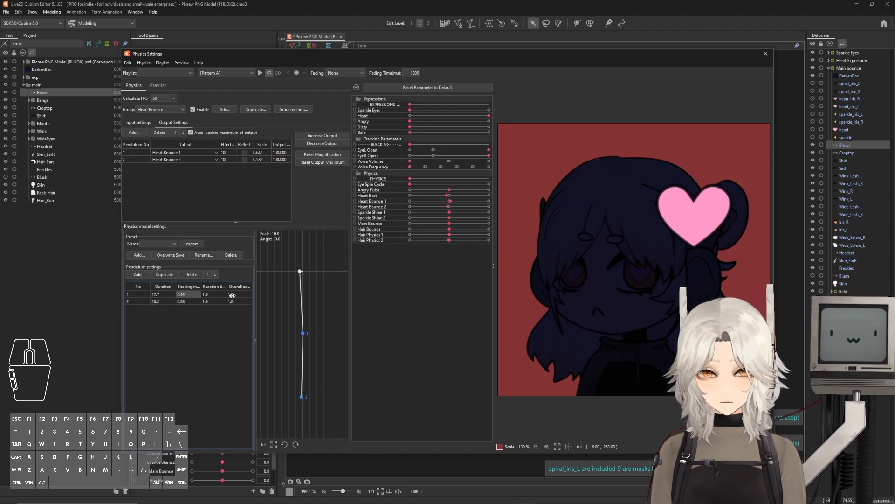
{"action": "mouse_move", "coordinate": [165, 294]}
{"action": "left_mouse_down"}
{"action": "mouse_move", "coordinate": [155, 294]}
{"action": "mouse_move", "coordinate": [161, 301]}
{"action": "left_mouse_up"}
{"action": "left_click_drag", "start_coordinate": [163, 294], "coordinate": [157, 295]}
{"action": "left_click_drag", "start_coordinate": [410, 161], "coordinate": [368, 165]}
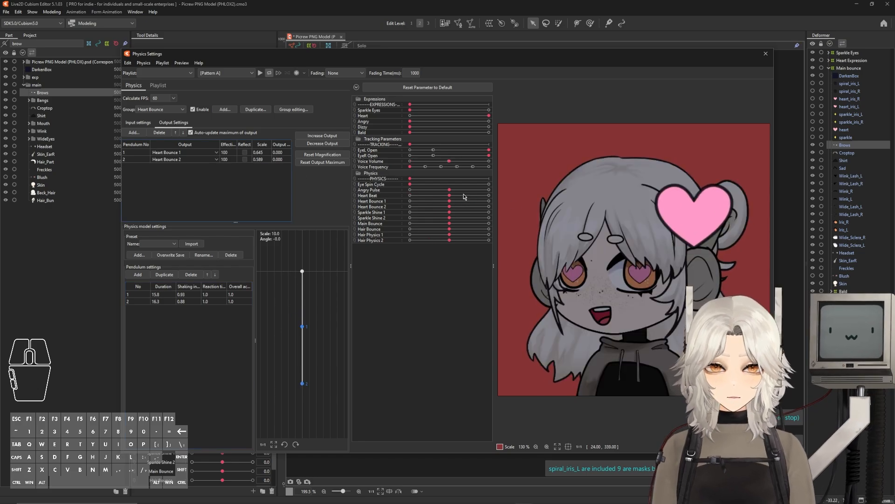
Return to the outputs of the Voice Volume Bounce group, and set Heart to 0 in the preview.
{"action": "left_click", "coordinate": [160, 109]}
{"action": "left_click", "coordinate": [154, 122]}
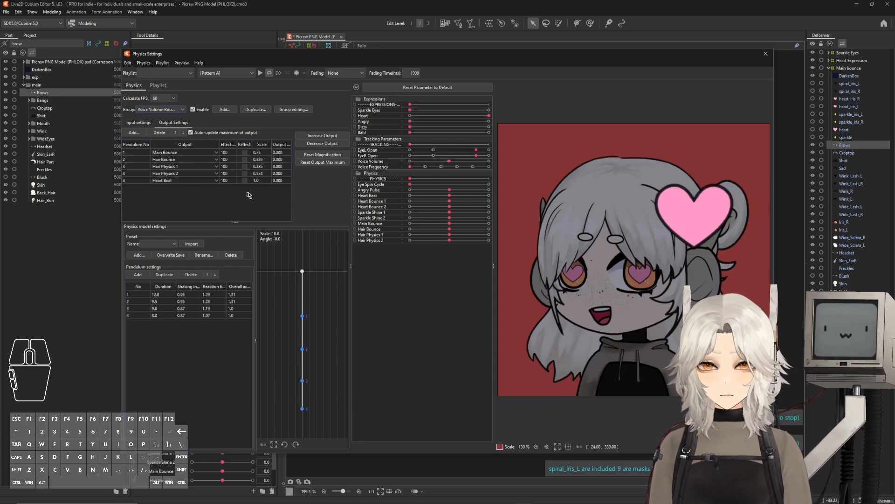
{"action": "left_click", "coordinate": [278, 196]}
{"action": "left_click", "coordinate": [410, 116]}
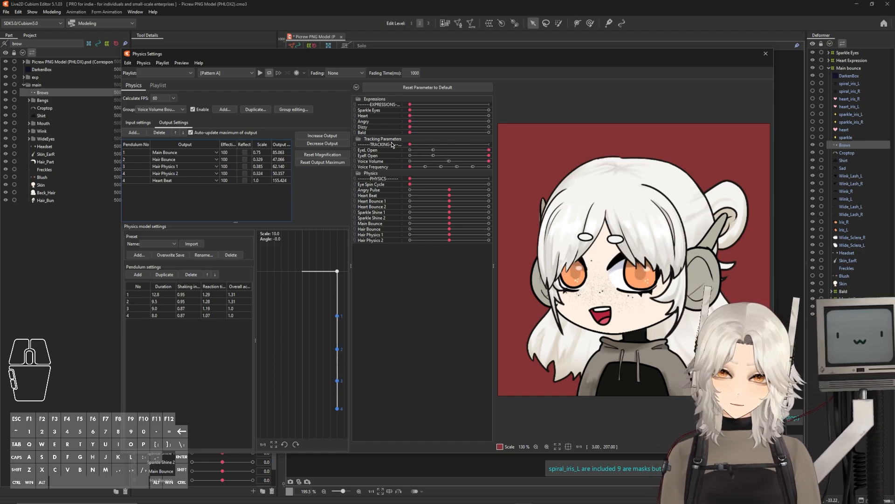
Lower the Heart Beat output's scale to 0.776 in the Voice Volume Bounce group.
{"action": "left_click_drag", "start_coordinate": [261, 180], "coordinate": [300, 198]}
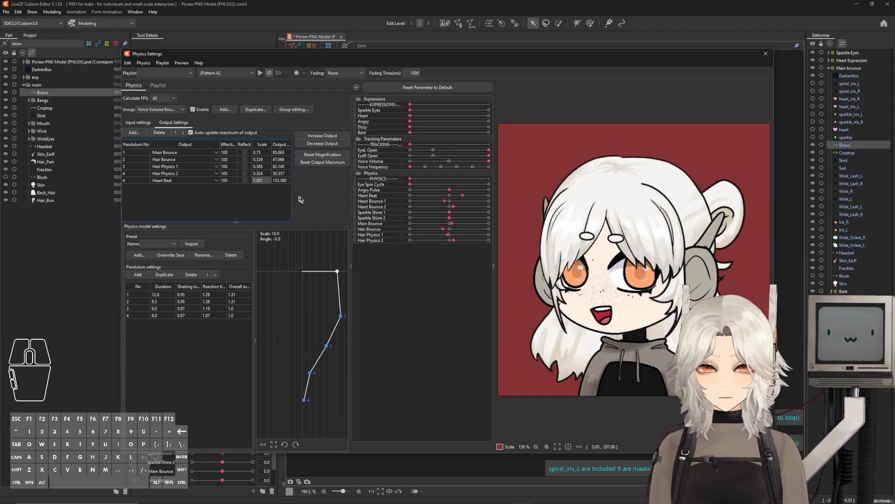
{"action": "left_click", "coordinate": [259, 180]}
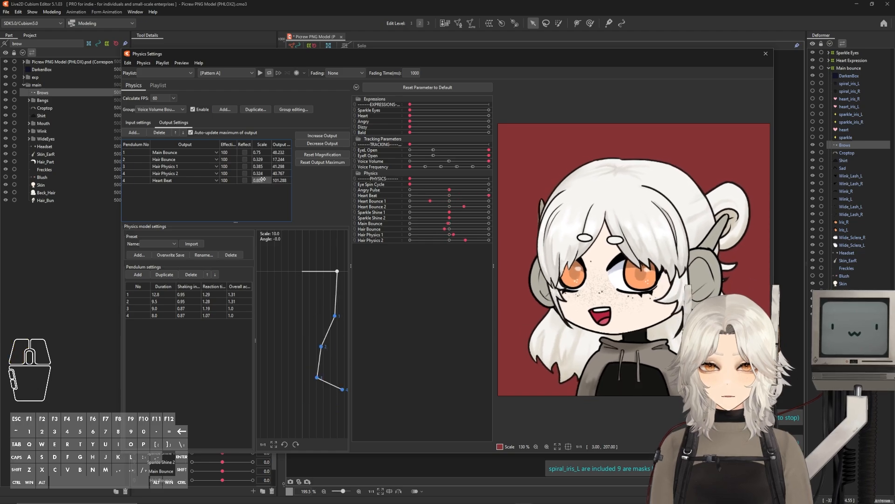
{"action": "left_click_drag", "start_coordinate": [257, 182], "coordinate": [247, 183]}
{"action": "left_click_drag", "start_coordinate": [259, 181], "coordinate": [247, 181]}
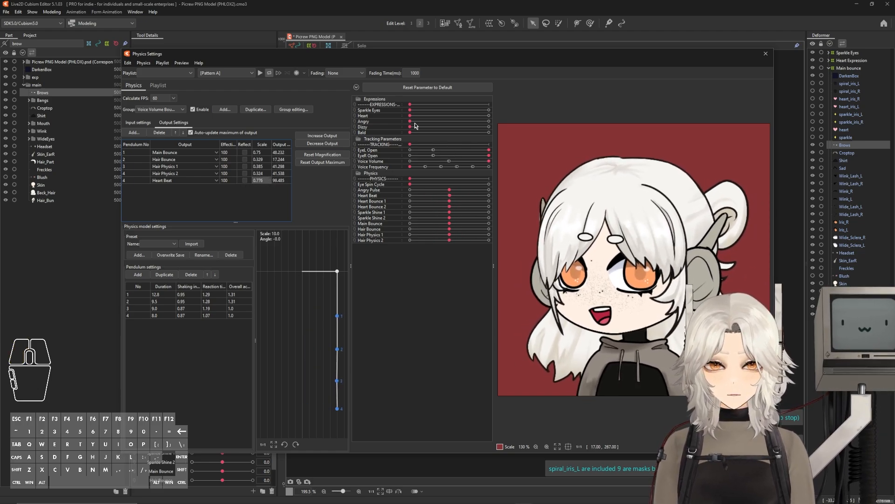
Set Heart to 1.0 in the preview and the Heart Beat output's scale to 0.389, testing the bounce with Voice Volume.
{"action": "mouse_move", "coordinate": [415, 161]}
{"action": "left_mouse_down"}
{"action": "mouse_move", "coordinate": [445, 161]}
{"action": "mouse_move", "coordinate": [410, 161]}
{"action": "left_mouse_up"}
{"action": "left_click_drag", "start_coordinate": [410, 115], "coordinate": [489, 116]}
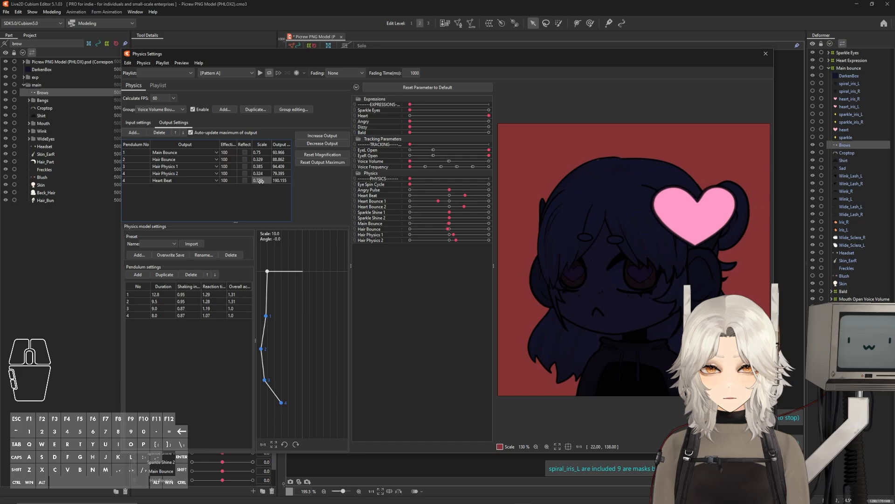
{"action": "mouse_move", "coordinate": [260, 180]}
{"action": "left_mouse_down"}
{"action": "mouse_move", "coordinate": [234, 180]}
{"action": "mouse_move", "coordinate": [251, 180]}
{"action": "left_mouse_up"}
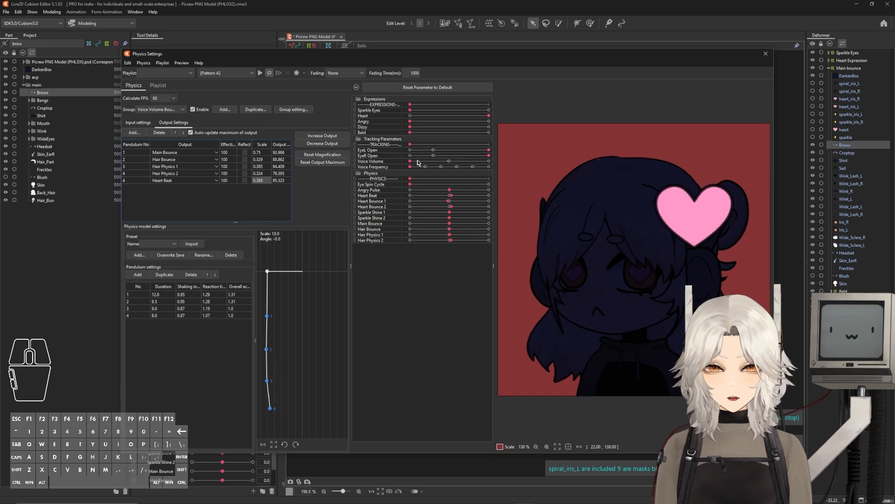
{"action": "left_click", "coordinate": [411, 161]}
{"action": "left_click_drag", "start_coordinate": [410, 161], "coordinate": [405, 178]}
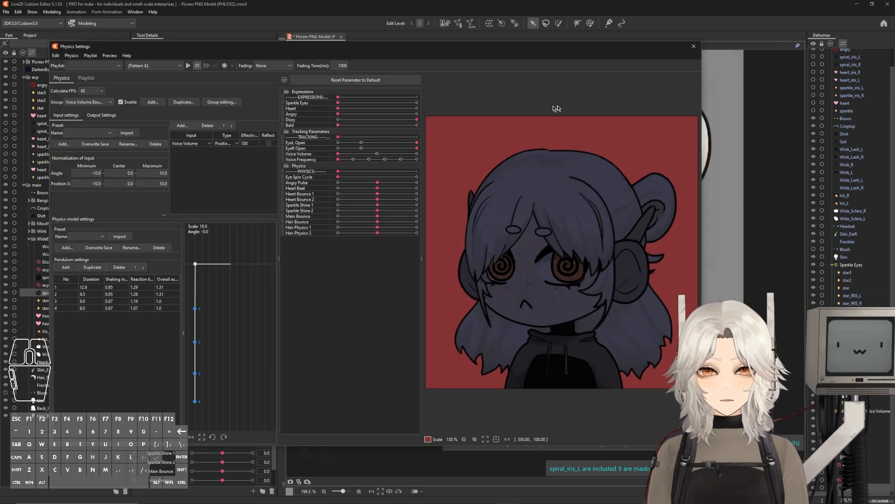
Close the physics settings, and create a new animation with SDK (Unity) as its target version.
{"action": "left_click", "coordinate": [694, 47]}
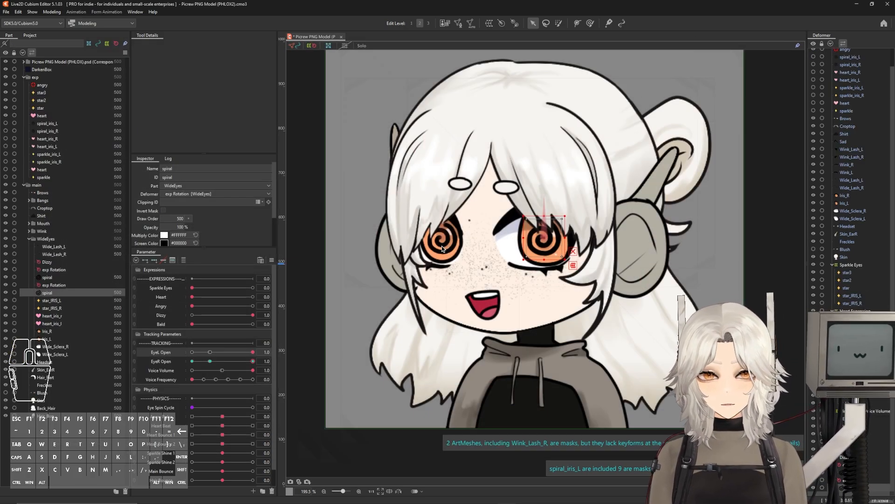
{"action": "left_click_drag", "start_coordinate": [441, 245], "coordinate": [487, 243]}
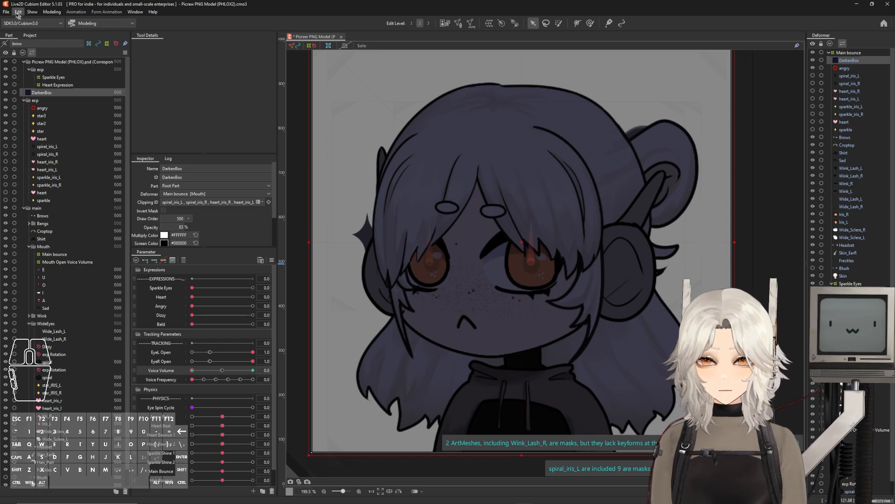
{"action": "left_click", "coordinate": [7, 12]}
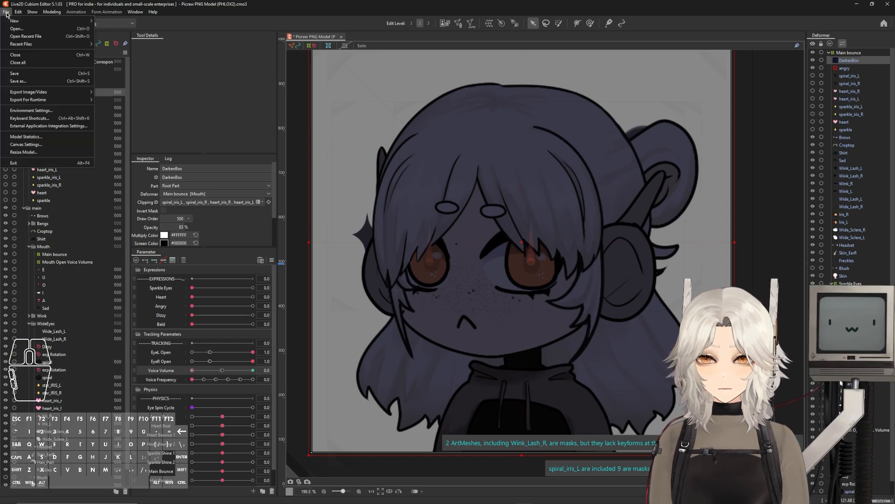
{"action": "mouse_move", "coordinate": [14, 21]}
{"action": "left_click", "coordinate": [130, 29]}
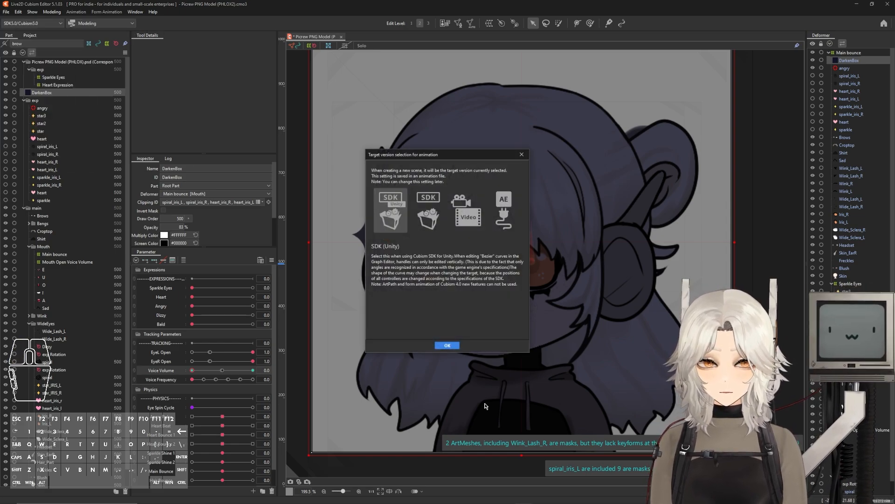
{"action": "left_click", "coordinate": [448, 346]}
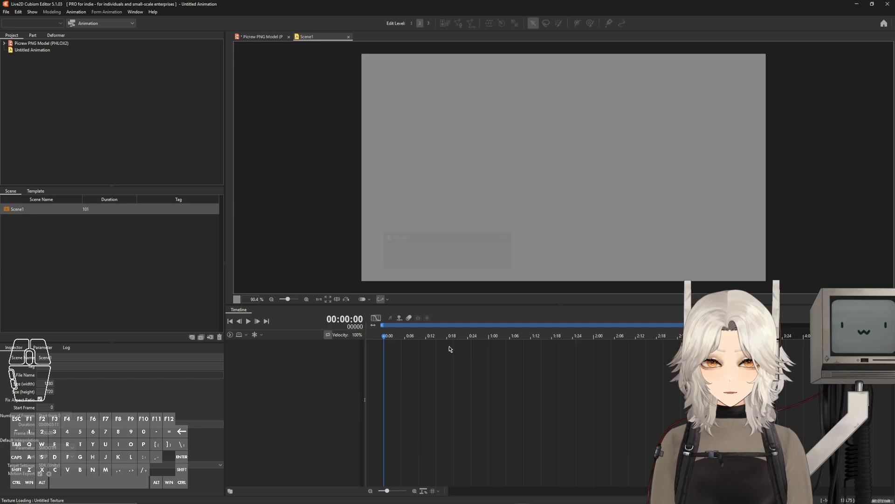
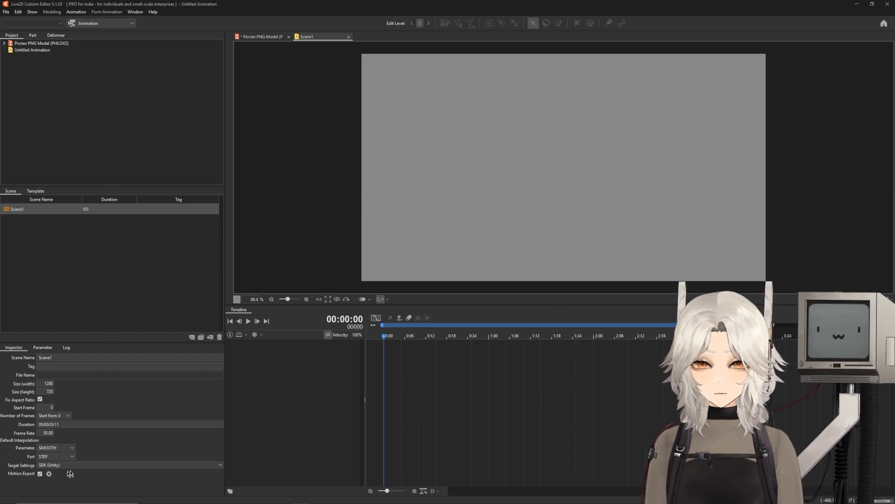
Set the new scene's frame rate to 60 and its width to 1920 with fixed aspect ratio, and name it Idle_Animation.
{"action": "double_click", "coordinate": [48, 433]}
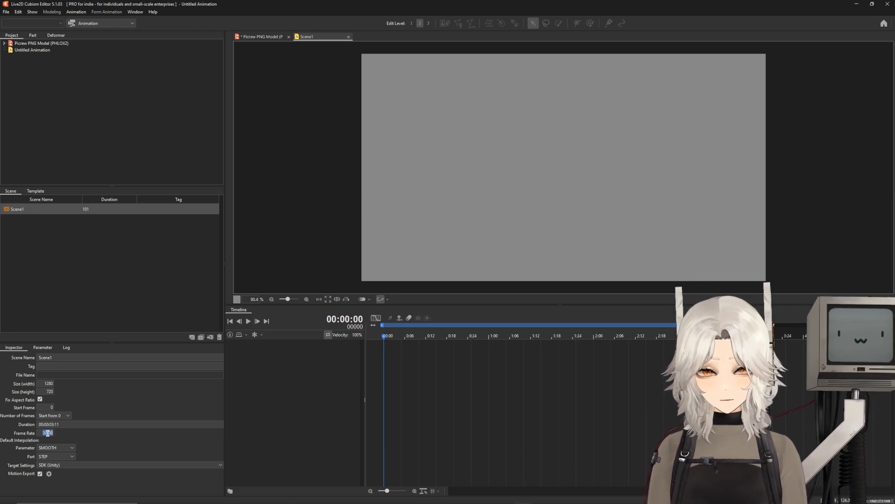
{"action": "type", "text": "60"}
{"action": "key", "text": "Return"}
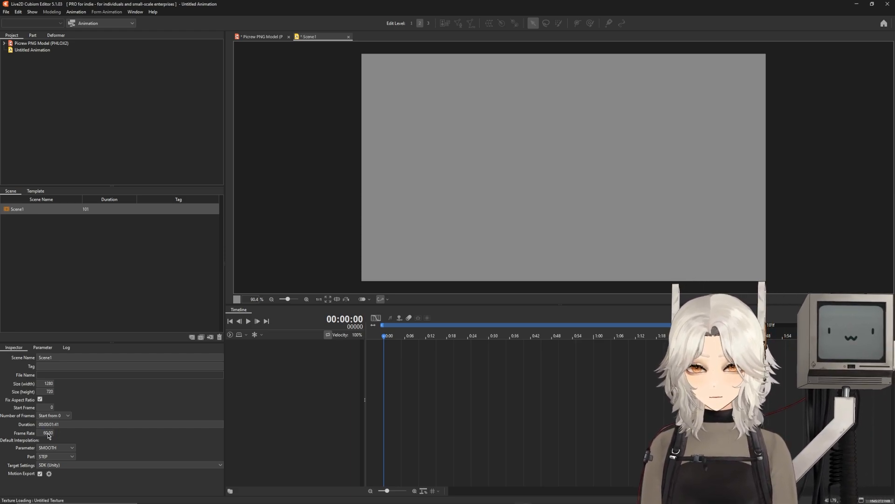
{"action": "double_click", "coordinate": [46, 384]}
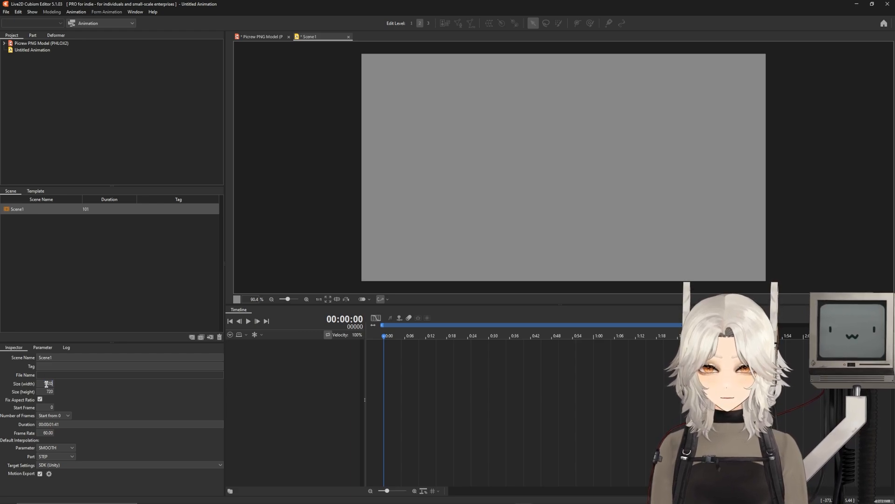
{"action": "type", "text": "1920"}
{"action": "key", "text": "Return"}
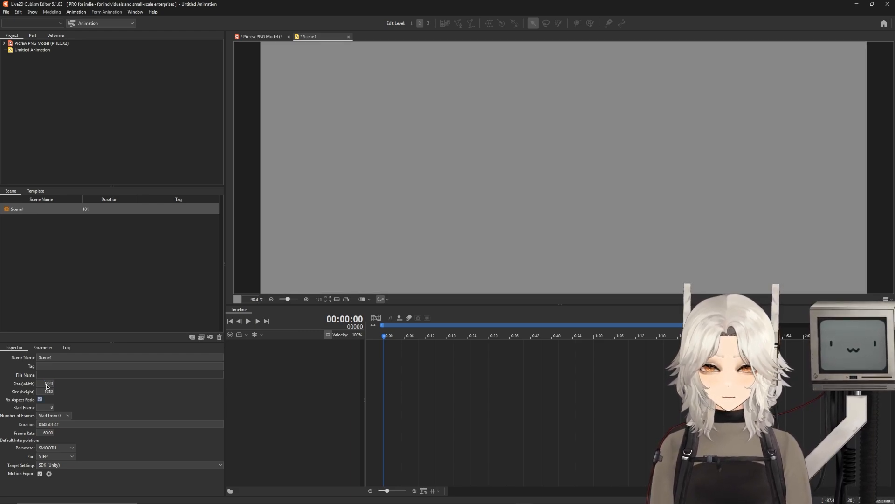
{"action": "scroll", "coordinate": [464, 224], "scroll_direction": "down", "scroll_amount": 3}
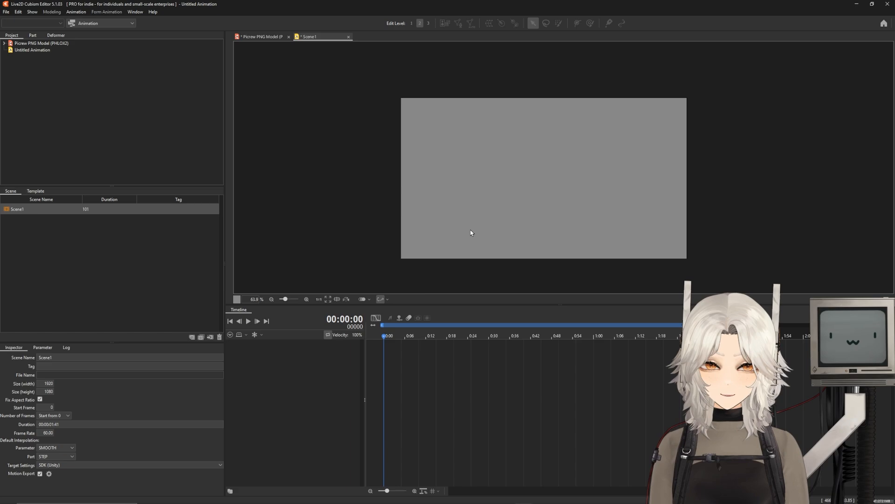
{"action": "scroll", "coordinate": [507, 212], "scroll_direction": "up", "scroll_amount": 2}
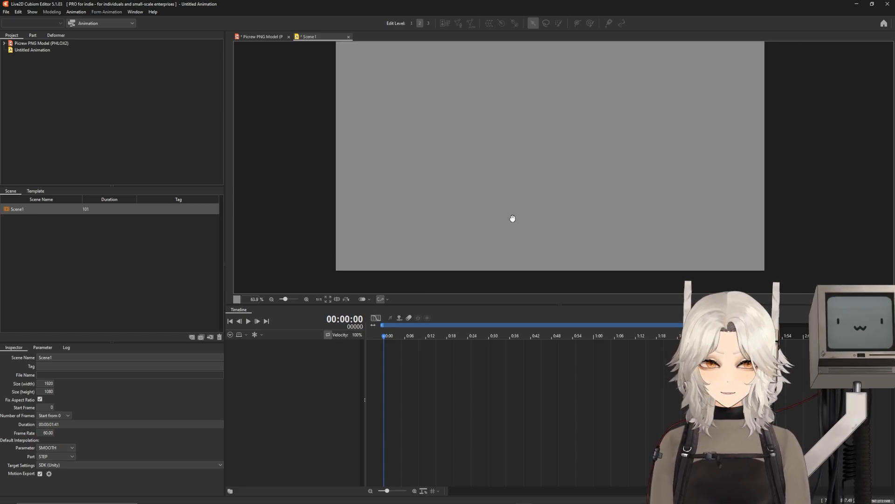
{"action": "double_click", "coordinate": [68, 357]}
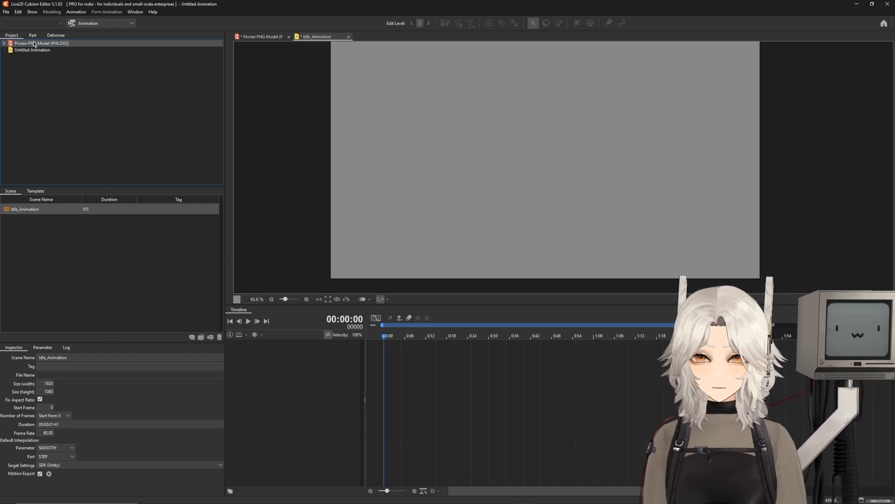
Place the Picrew PNG Model (PHLOX2) in the Idle_Animation scene, and enlarge it until the character about fills the frame's height.
{"action": "left_click_drag", "start_coordinate": [548, 164], "coordinate": [567, 158]}
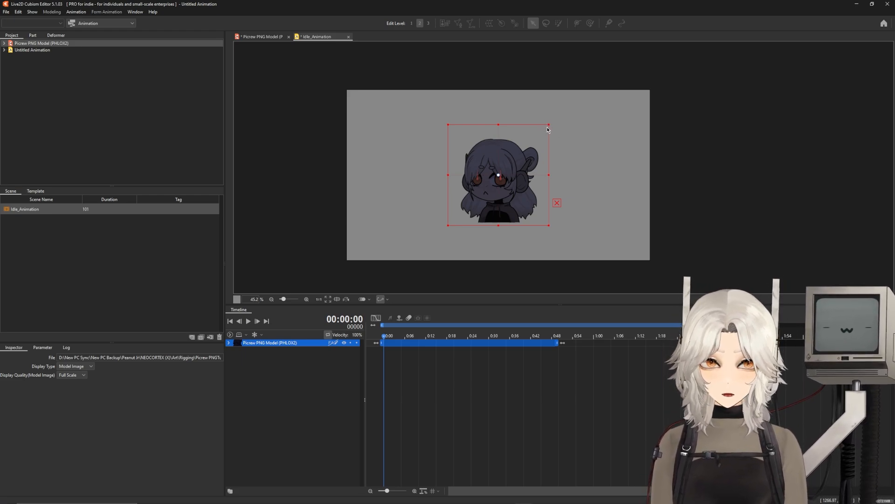
{"action": "left_click_drag", "start_coordinate": [549, 125], "coordinate": [596, 78]}
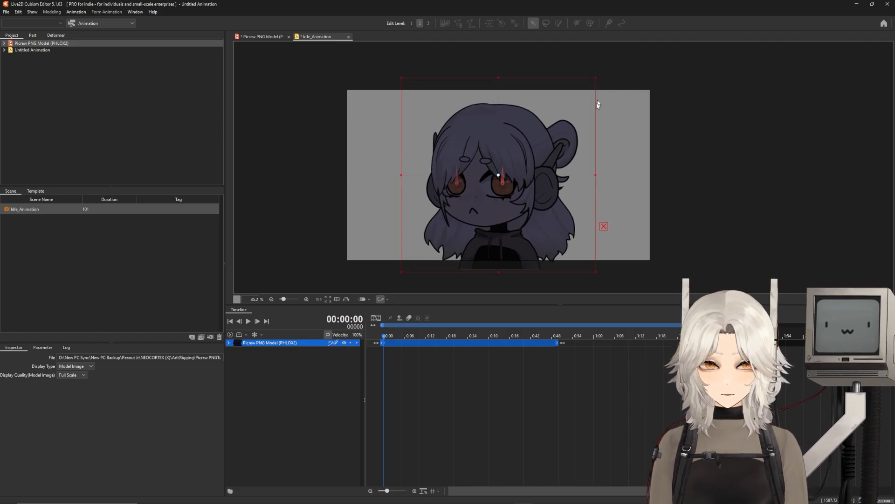
{"action": "scroll", "coordinate": [546, 167], "scroll_direction": "up", "scroll_amount": 2}
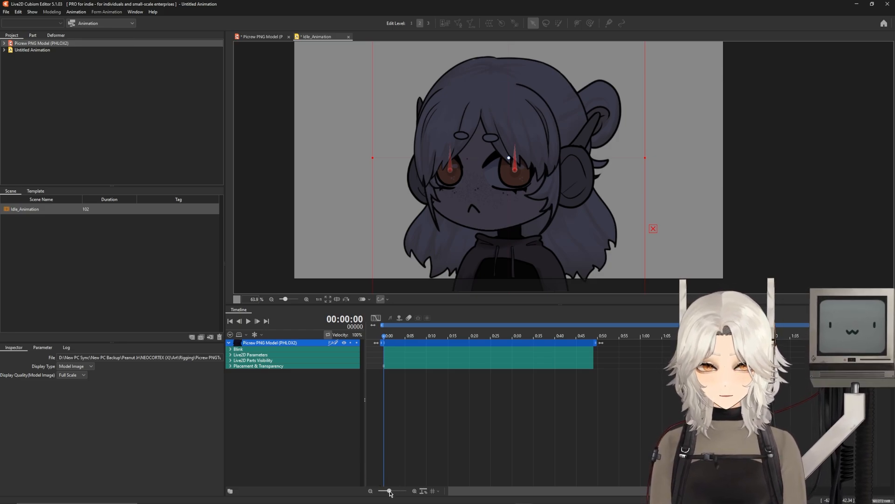
{"action": "left_click_drag", "start_coordinate": [390, 491], "coordinate": [379, 491]}
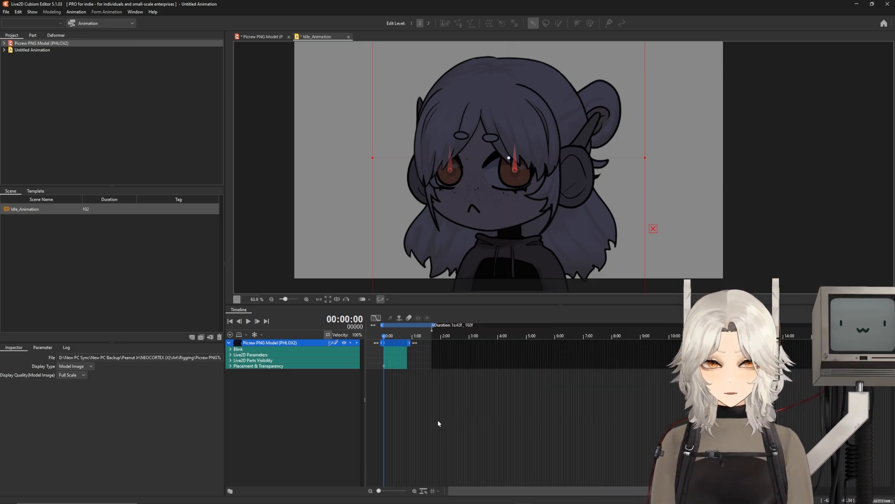
Extend the Idle_Animation scene and the Picrew model's track to a duration of 120 frames (2 seconds).
{"action": "left_click", "coordinate": [433, 332]}
{"action": "left_click_drag", "start_coordinate": [433, 325], "coordinate": [440, 326]}
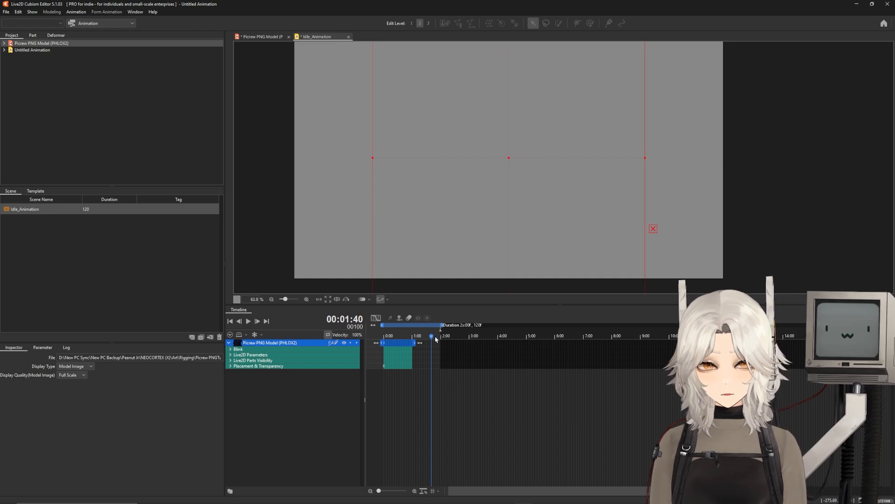
{"action": "mouse_move", "coordinate": [437, 339]}
{"action": "left_mouse_down"}
{"action": "mouse_move", "coordinate": [390, 334]}
{"action": "mouse_move", "coordinate": [437, 343]}
{"action": "left_mouse_up"}
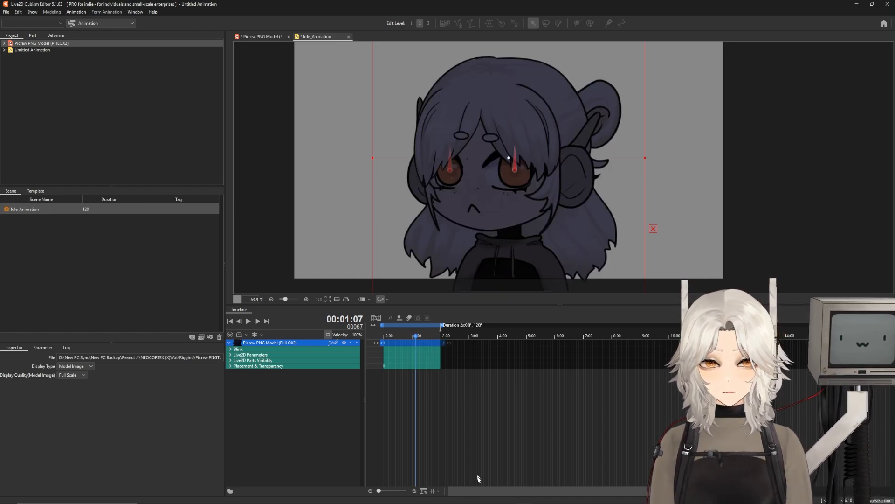
Expand the Live2D parameters and key Voice Volume and Sparkle Eyes at 1.0 on frame 0.
{"action": "left_click_drag", "start_coordinate": [379, 490], "coordinate": [383, 491]}
{"action": "left_click_drag", "start_coordinate": [503, 491], "coordinate": [446, 491]}
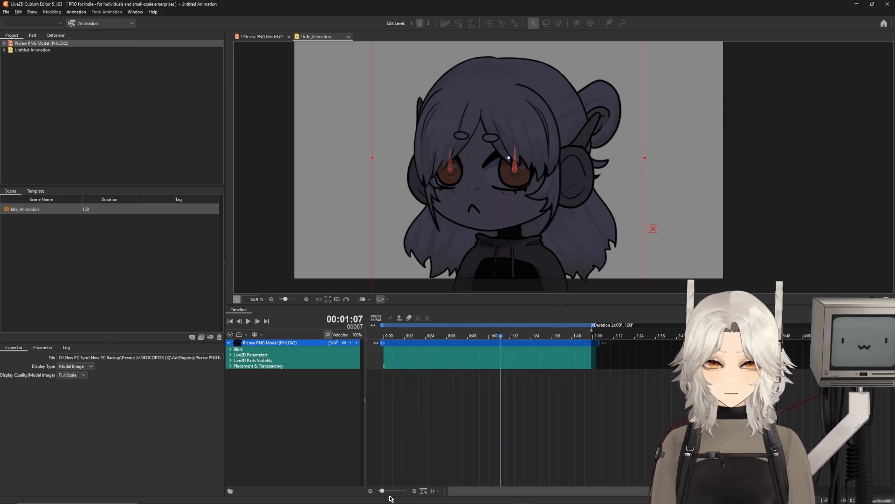
{"action": "left_click_drag", "start_coordinate": [382, 490], "coordinate": [385, 490]}
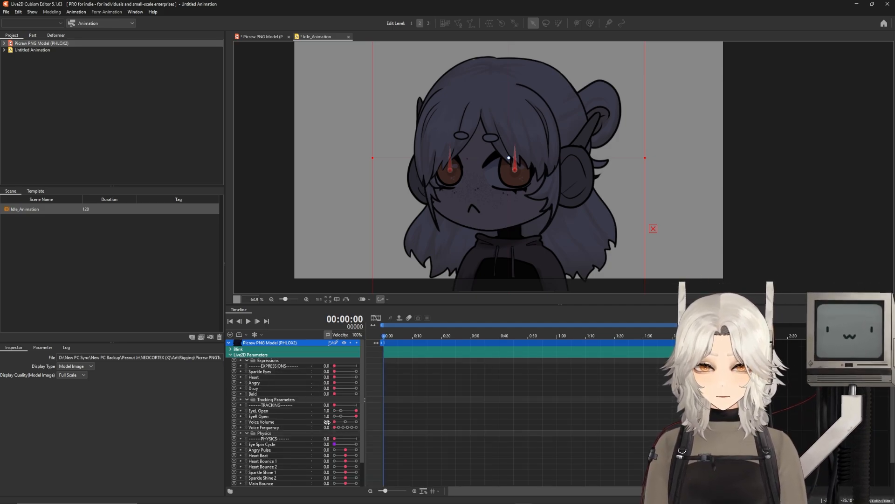
{"action": "left_click_drag", "start_coordinate": [334, 423], "coordinate": [370, 422]}
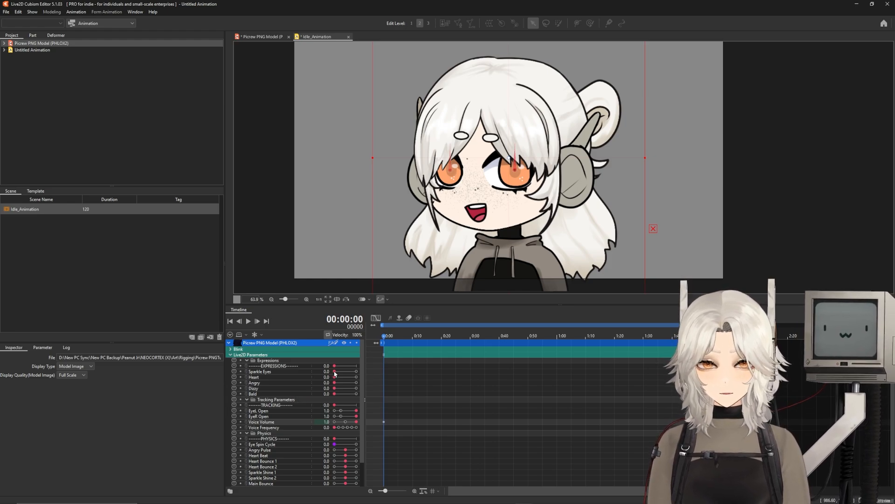
{"action": "left_click_drag", "start_coordinate": [335, 371], "coordinate": [371, 373]}
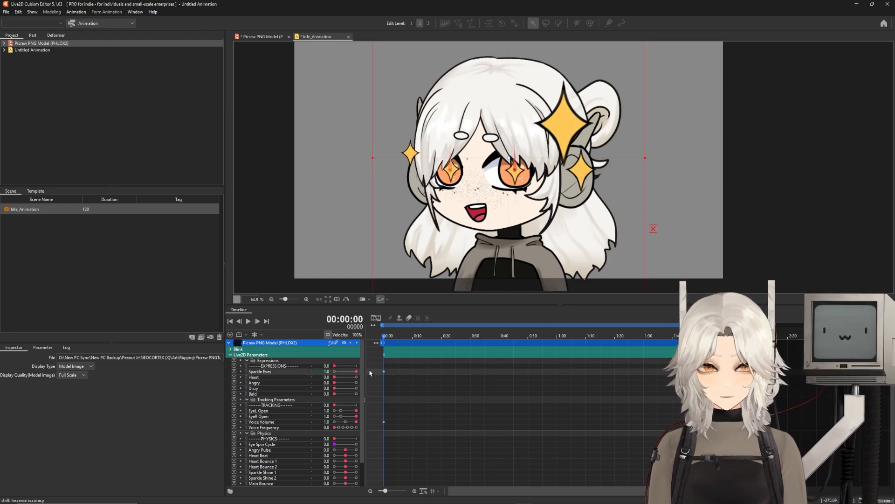
Keyframe Sparkle Shine 1 every 20 frames from frame 0 to 60, with values 0, 1, 0 and -1.
{"action": "scroll", "coordinate": [320, 437], "scroll_direction": "down", "scroll_amount": 2}
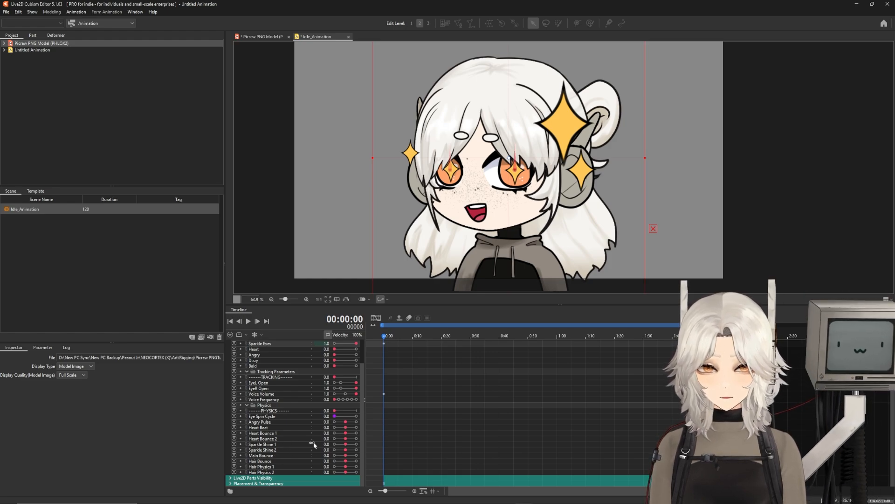
{"action": "left_click", "coordinate": [276, 444]}
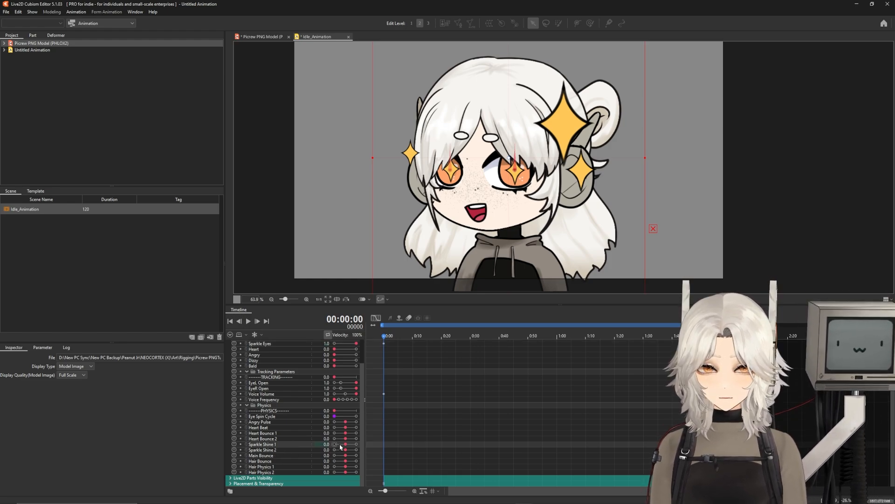
{"action": "left_click", "coordinate": [444, 336]}
{"action": "left_click_drag", "start_coordinate": [444, 336], "coordinate": [557, 336]}
{"action": "left_click", "coordinate": [356, 444]}
{"action": "left_click", "coordinate": [346, 445]}
{"action": "left_click", "coordinate": [334, 444]}
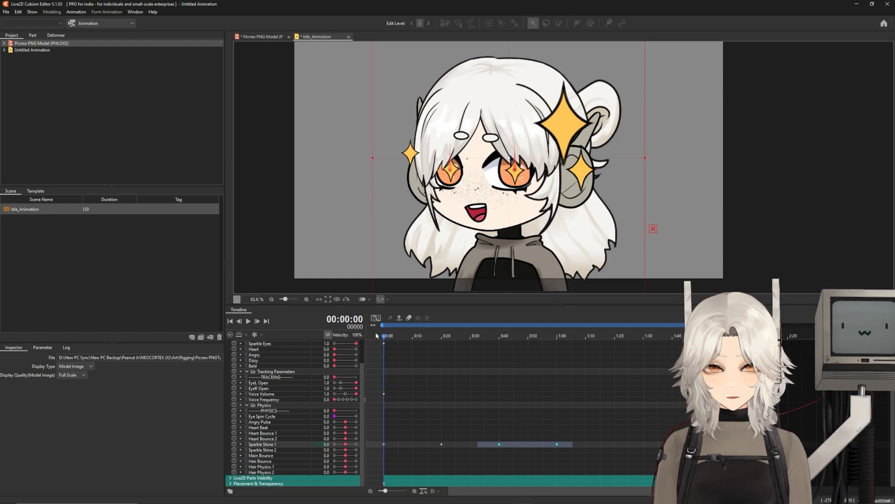
Copy the four Sparkle Shine 1 keyframes and paste them starting at 1:20 to repeat the cycle.
{"action": "left_click_drag", "start_coordinate": [380, 336], "coordinate": [556, 336]}
{"action": "left_click_drag", "start_coordinate": [567, 444], "coordinate": [384, 445]}
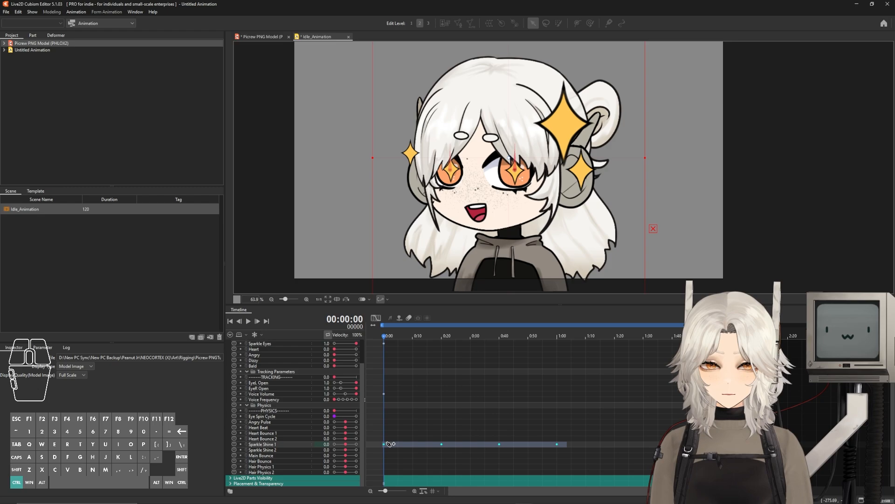
{"action": "left_click_drag", "start_coordinate": [587, 335], "coordinate": [615, 335]}
{"action": "key", "text": "ctrl+v"}
Check the motion up to the scene's end, and compress all Sparkle Shine 1 keyframes with an 85% spacing interval.
{"action": "left_click_drag", "start_coordinate": [550, 494], "coordinate": [622, 478]}
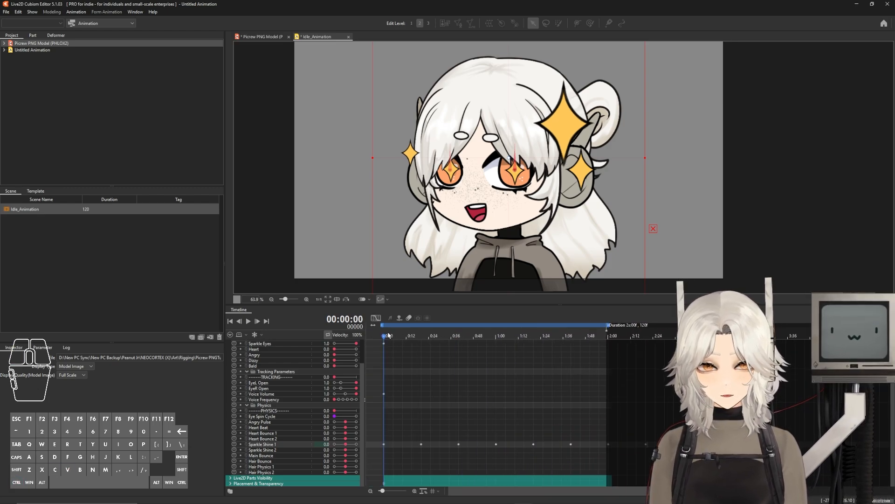
{"action": "left_click", "coordinate": [373, 338]}
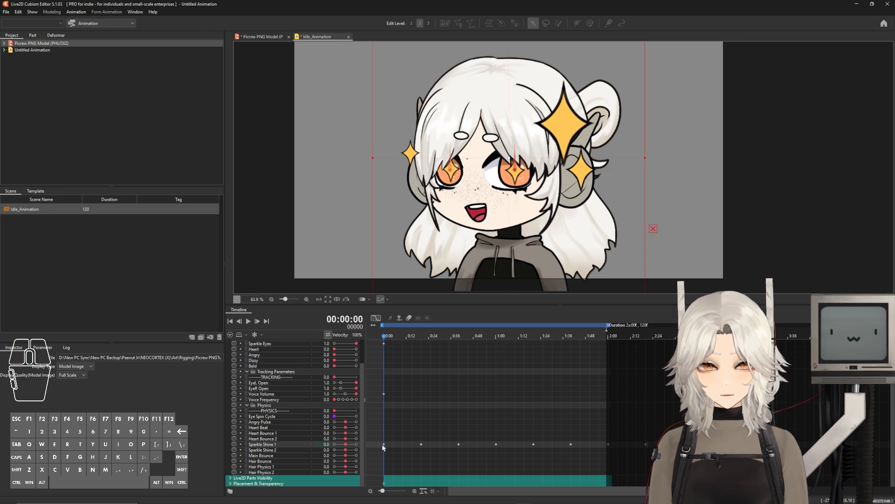
{"action": "left_click_drag", "start_coordinate": [404, 336], "coordinate": [626, 344]}
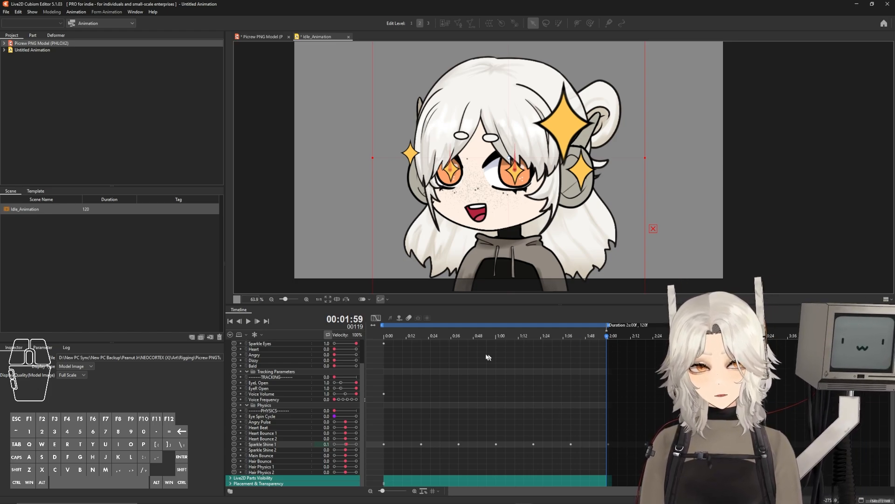
{"action": "left_click_drag", "start_coordinate": [378, 337], "coordinate": [695, 345]}
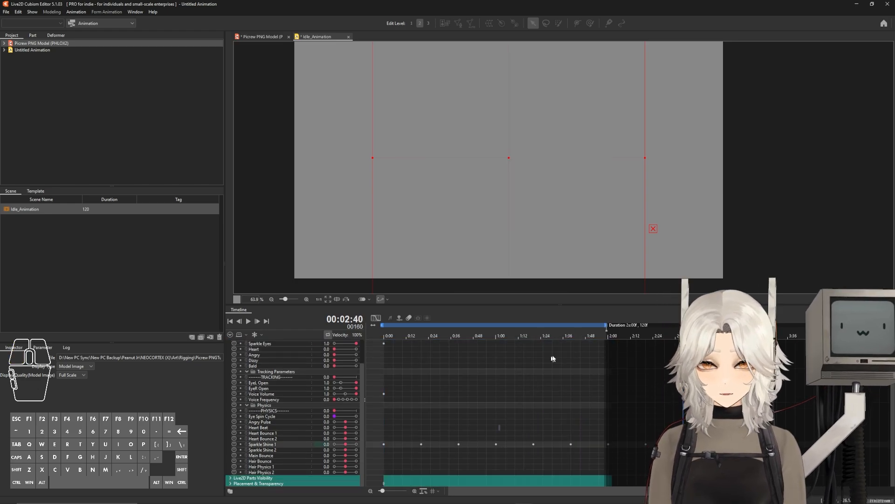
{"action": "left_click", "coordinate": [606, 336]}
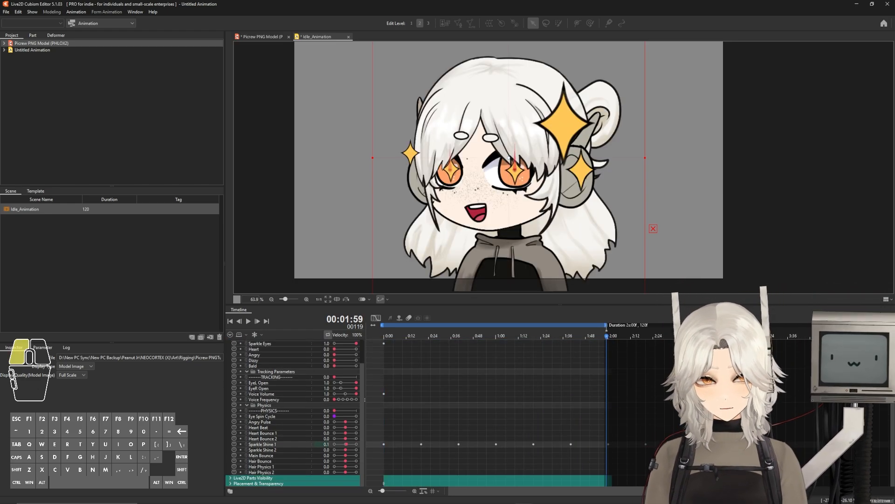
{"action": "left_click_drag", "start_coordinate": [671, 445], "coordinate": [380, 445]}
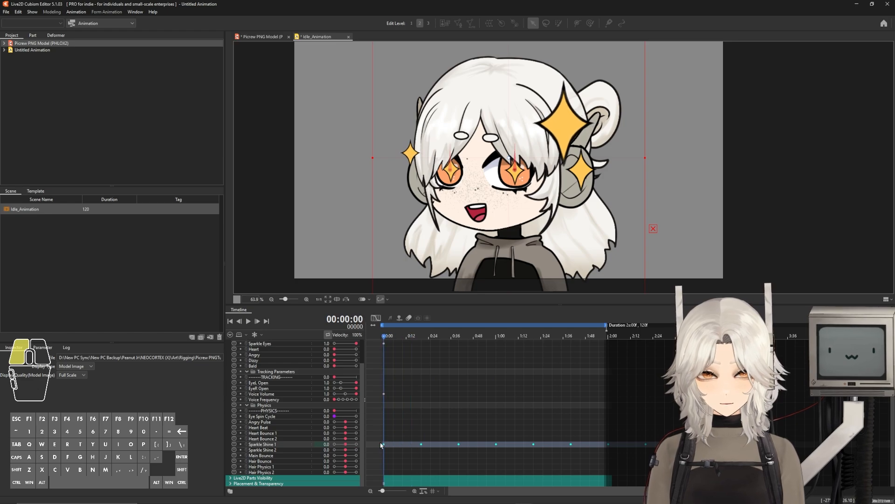
{"action": "left_click", "coordinate": [373, 325]}
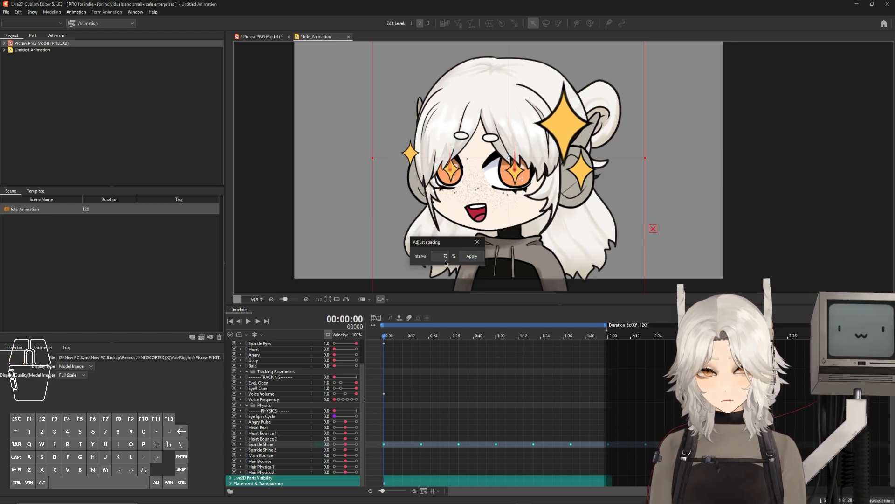
{"action": "left_click_drag", "start_coordinate": [443, 256], "coordinate": [445, 256]}
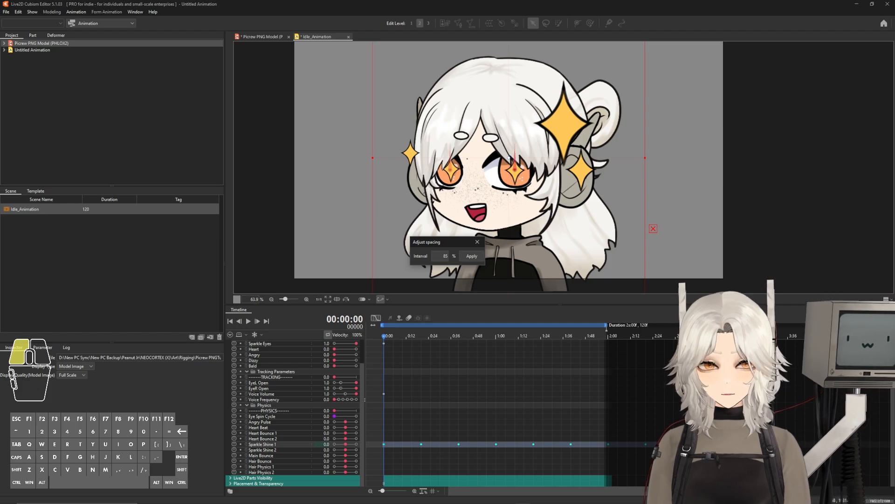
{"action": "left_click_drag", "start_coordinate": [446, 256], "coordinate": [470, 305]}
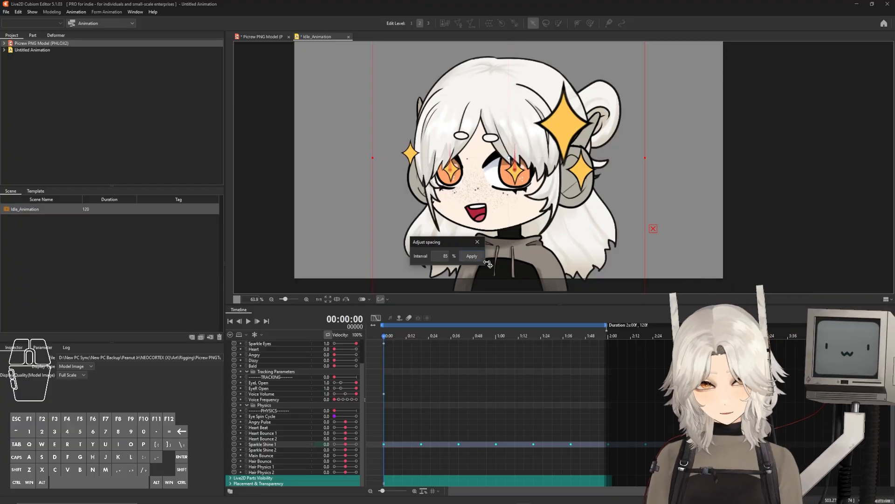
{"action": "left_click", "coordinate": [475, 259]}
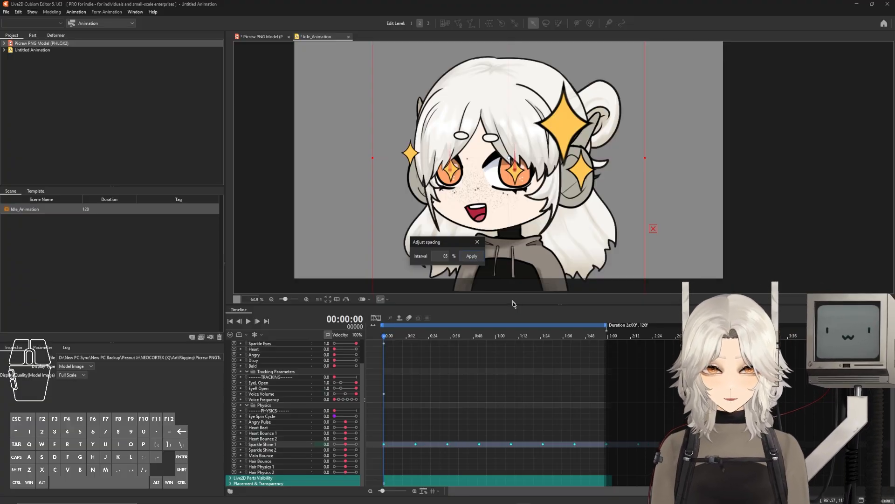
Try applying the 85% spacing to the Sparkle Shine 1 keyframes a second time, and undo it.
{"action": "left_click", "coordinate": [469, 256]}
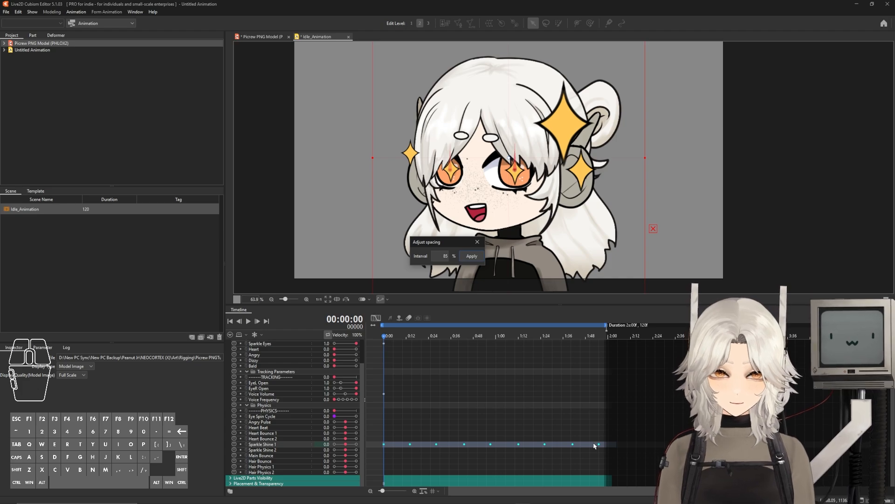
{"action": "key", "text": "ctrl+z"}
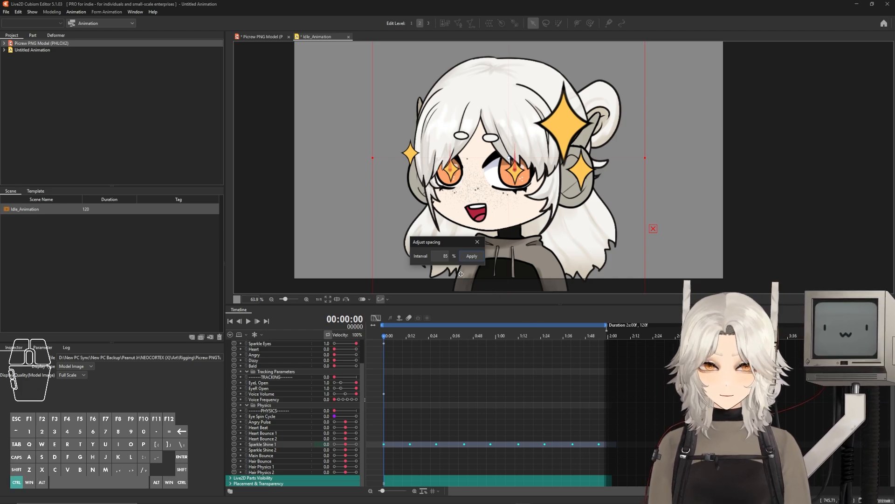
{"action": "left_click", "coordinate": [477, 242]}
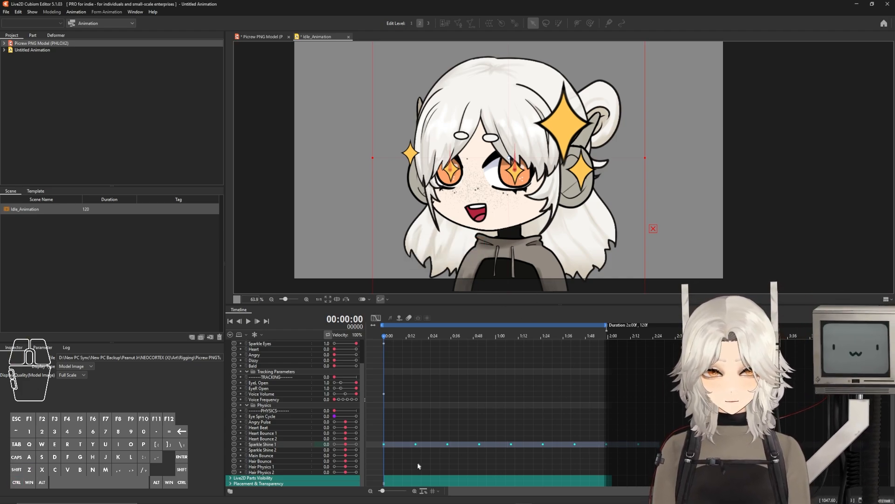
Adjust the spacing of the selected Sparkle Shine 1 keyframes again with an interval of 87%.
{"action": "left_click", "coordinate": [423, 492]}
{"action": "double_click", "coordinate": [441, 255]}
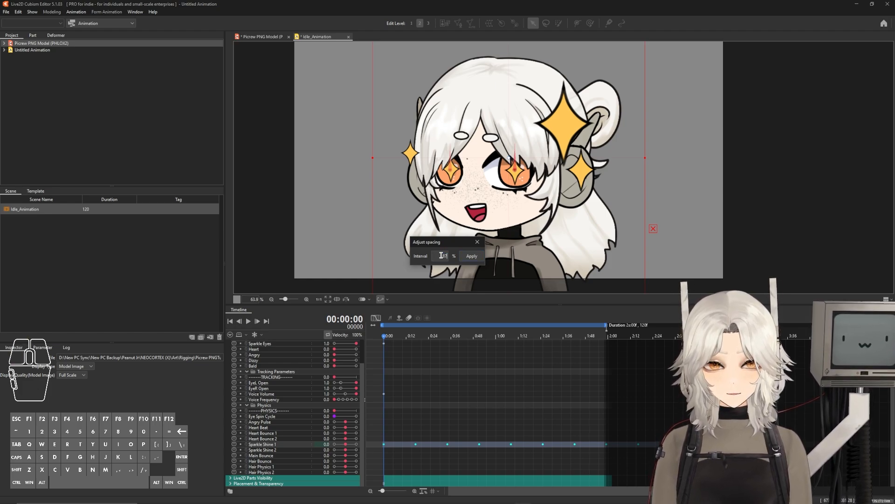
{"action": "left_click", "coordinate": [477, 242]}
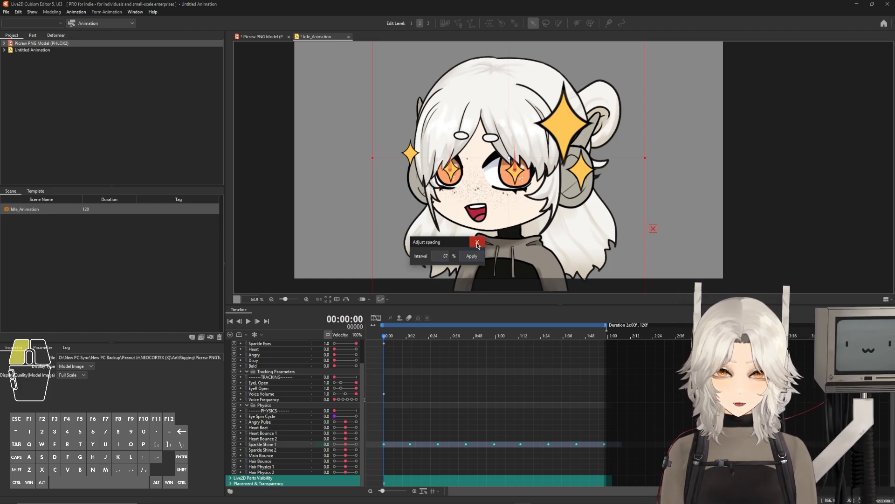
Play back the sparkle animation and display the Sparkle Shine 1 curve in the graph view.
{"action": "left_click_drag", "start_coordinate": [382, 491], "coordinate": [385, 491]}
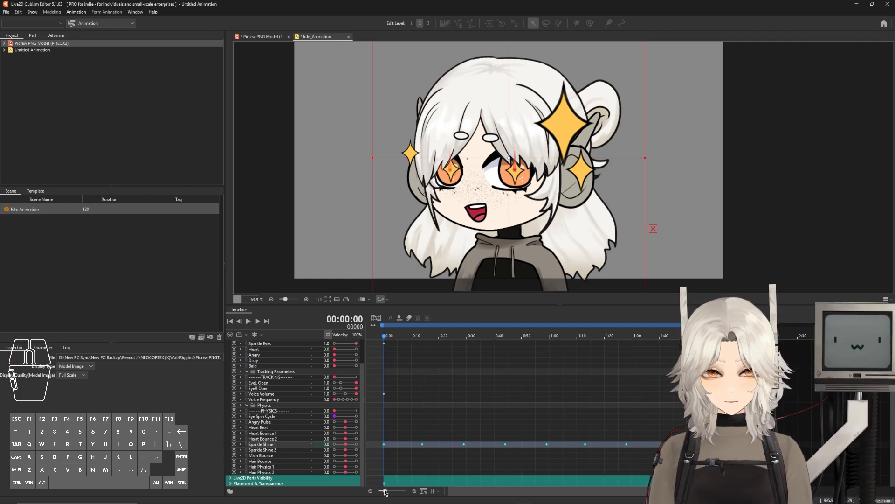
{"action": "left_click_drag", "start_coordinate": [488, 492], "coordinate": [538, 491]}
{"action": "left_click_drag", "start_coordinate": [565, 335], "coordinate": [371, 339]}
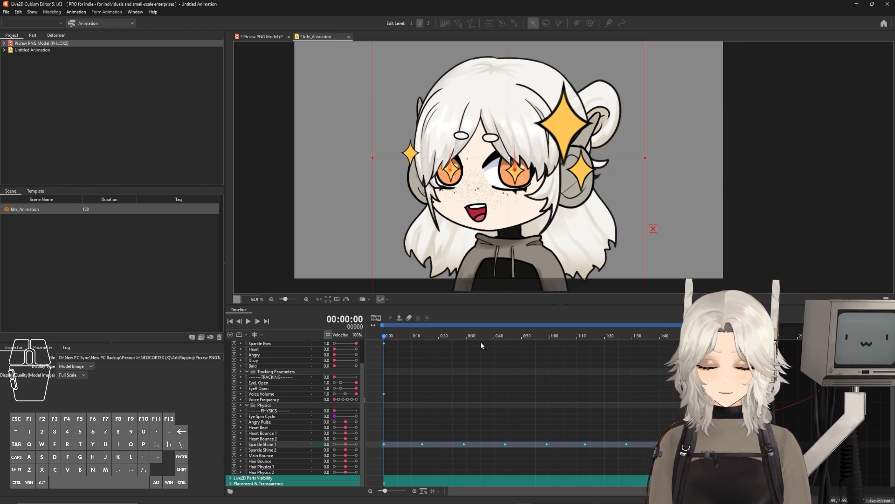
{"action": "left_click_drag", "start_coordinate": [385, 493], "coordinate": [383, 492]}
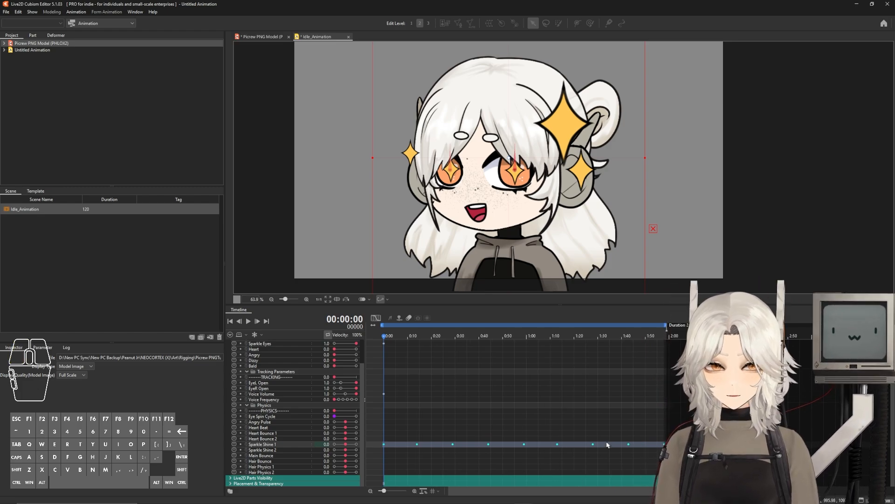
{"action": "left_click", "coordinate": [249, 321]}
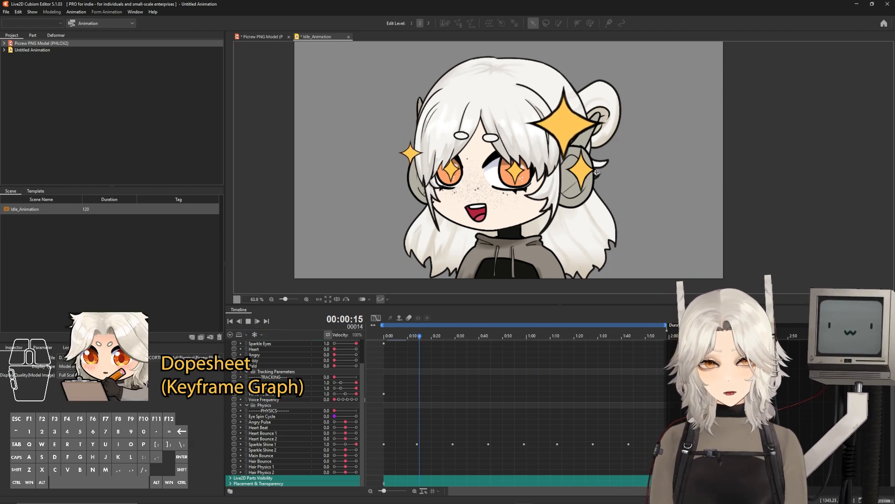
{"action": "left_click", "coordinate": [376, 318]}
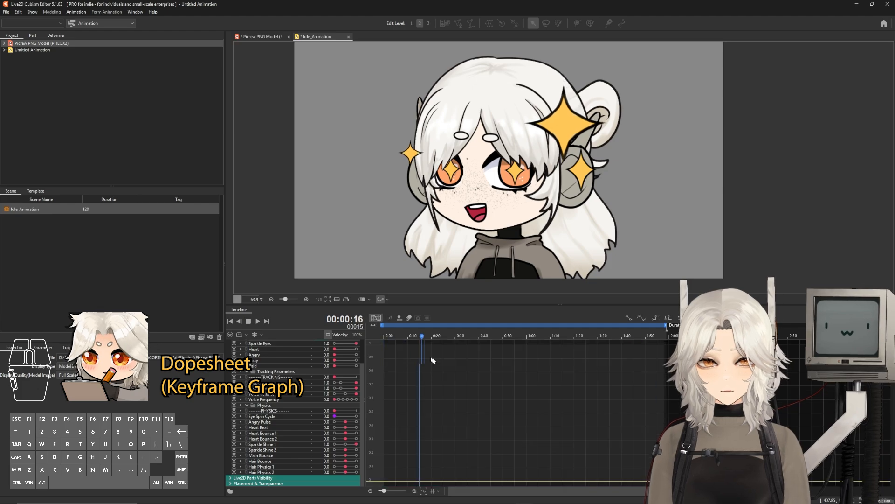
{"action": "left_click", "coordinate": [261, 444]}
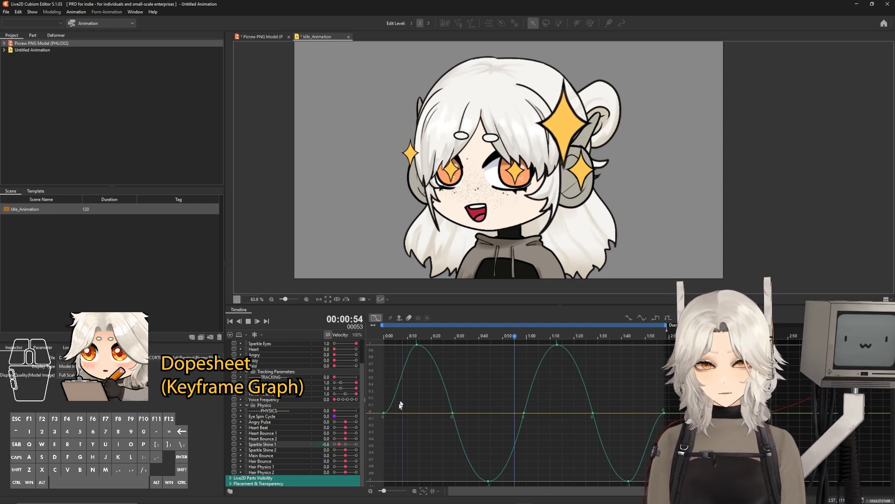
{"action": "left_click", "coordinate": [248, 323]}
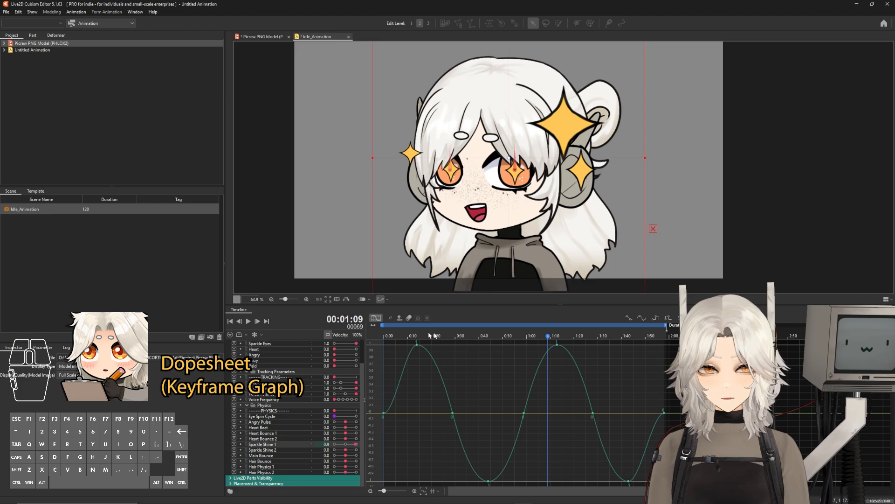
Convert the whole Sparkle Shine 1 curve to linear interpolation and play the animation from the start.
{"action": "left_click_drag", "start_coordinate": [448, 335], "coordinate": [384, 335]}
{"action": "left_click_drag", "start_coordinate": [670, 481], "coordinate": [382, 338]}
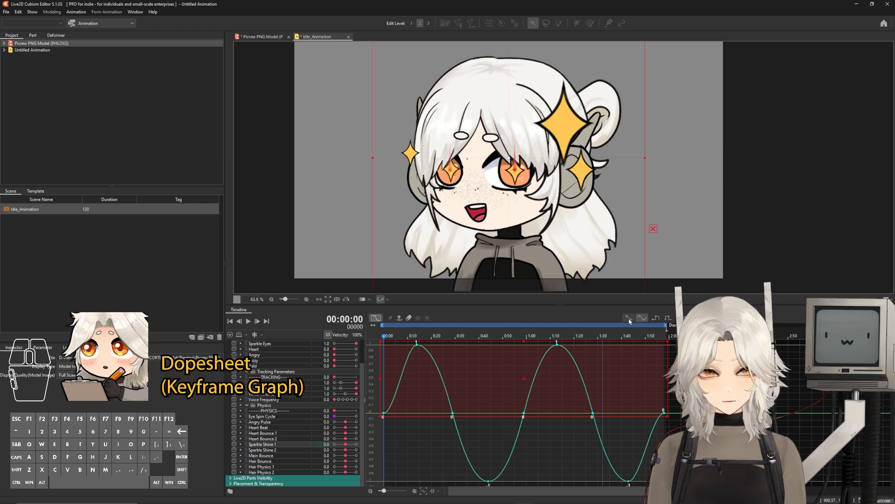
{"action": "left_click", "coordinate": [629, 319]}
{"action": "left_click_drag", "start_coordinate": [369, 339], "coordinate": [644, 337]}
{"action": "left_click", "coordinate": [628, 318]}
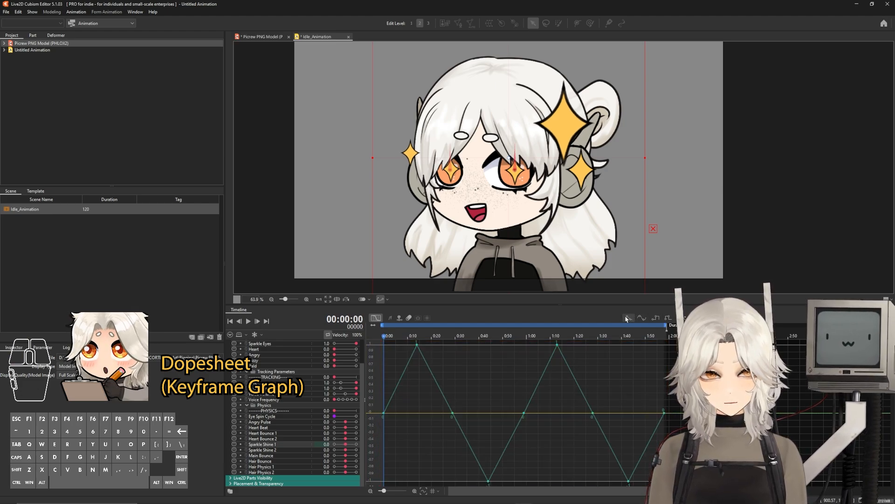
{"action": "left_click", "coordinate": [248, 322]}
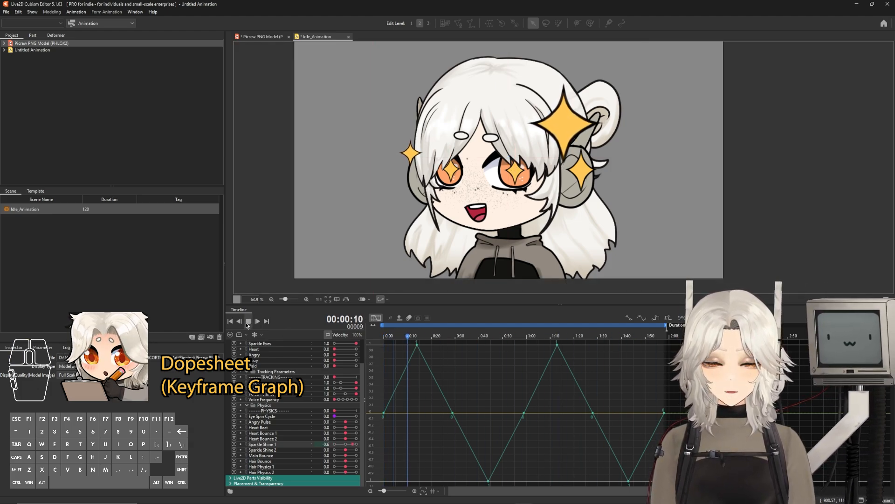
Convert the whole Sparkle Shine 1 curve to step interpolation and play the animation.
{"action": "left_click", "coordinate": [247, 321]}
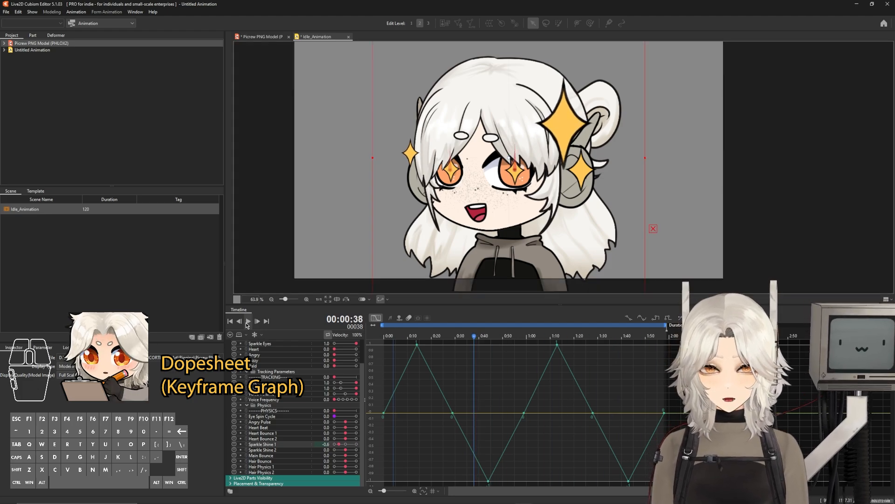
{"action": "left_click", "coordinate": [266, 321]}
{"action": "left_click_drag", "start_coordinate": [667, 484], "coordinate": [383, 340]}
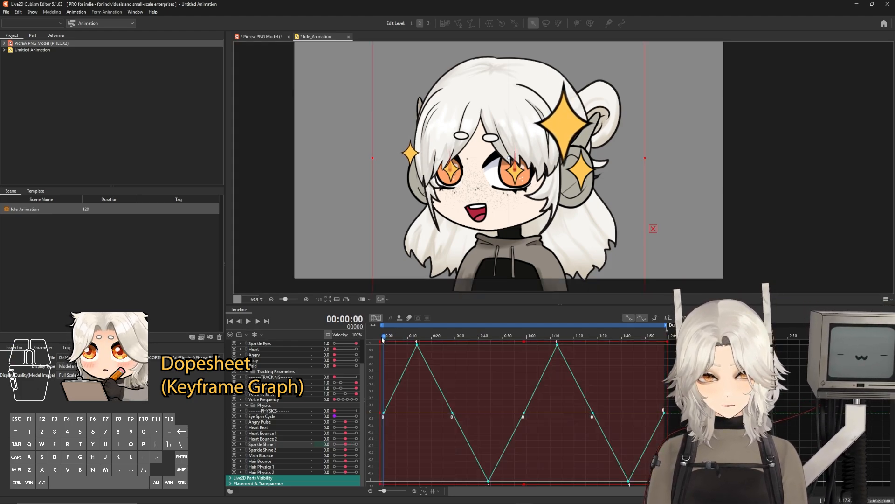
{"action": "left_click", "coordinate": [655, 319]}
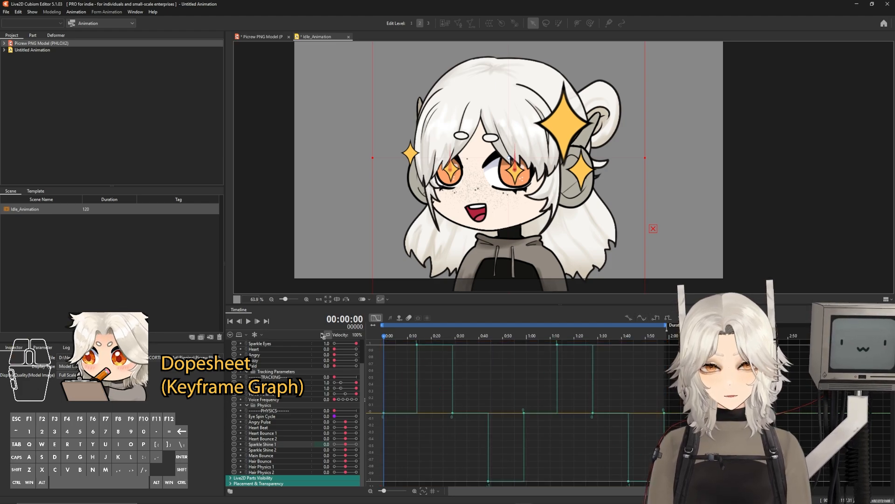
{"action": "left_click", "coordinate": [248, 321]}
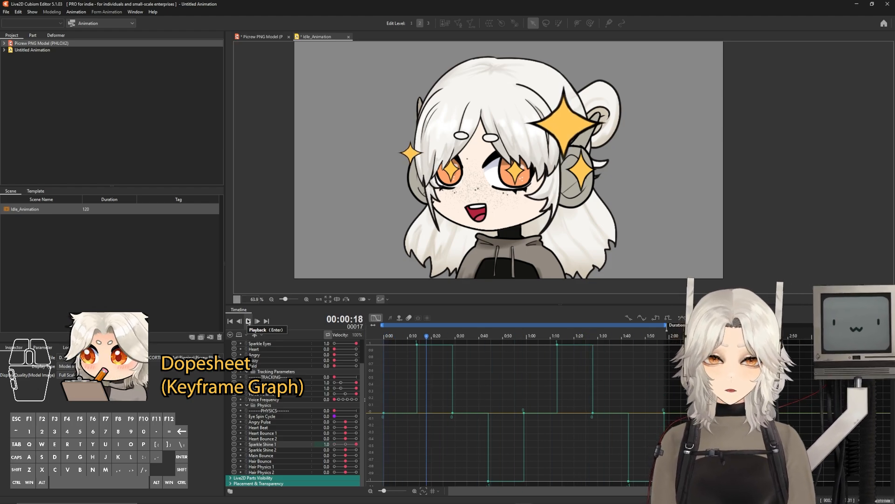
{"action": "left_click", "coordinate": [248, 321]}
Convert the Sparkle Shine 1 curve to smooth interpolation and play back the animation.
{"action": "left_click", "coordinate": [646, 317]}
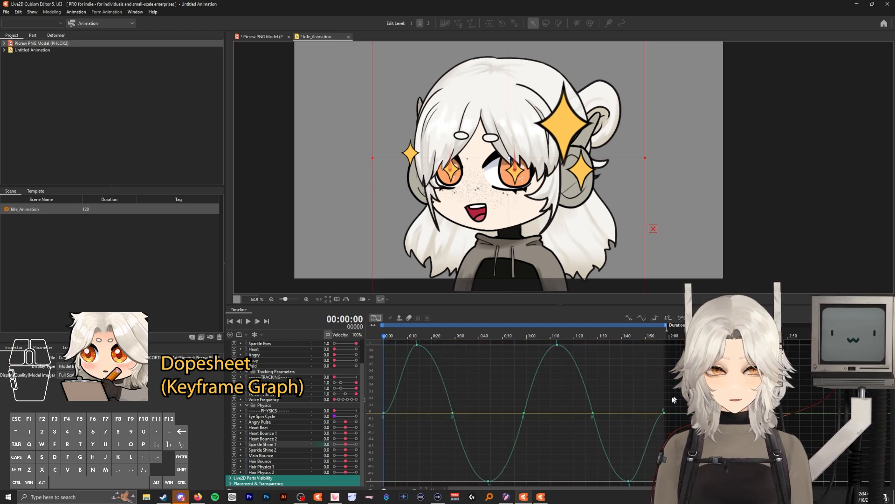
{"action": "left_click", "coordinate": [249, 321]}
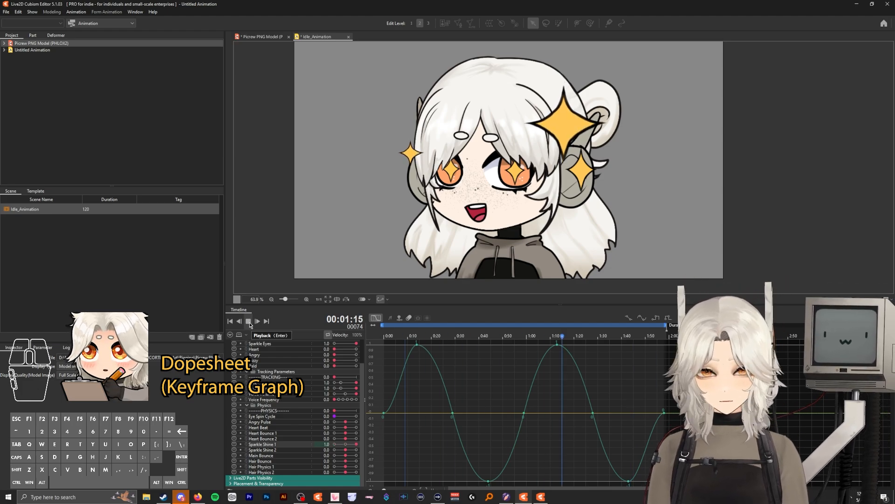
{"action": "left_click", "coordinate": [249, 321]}
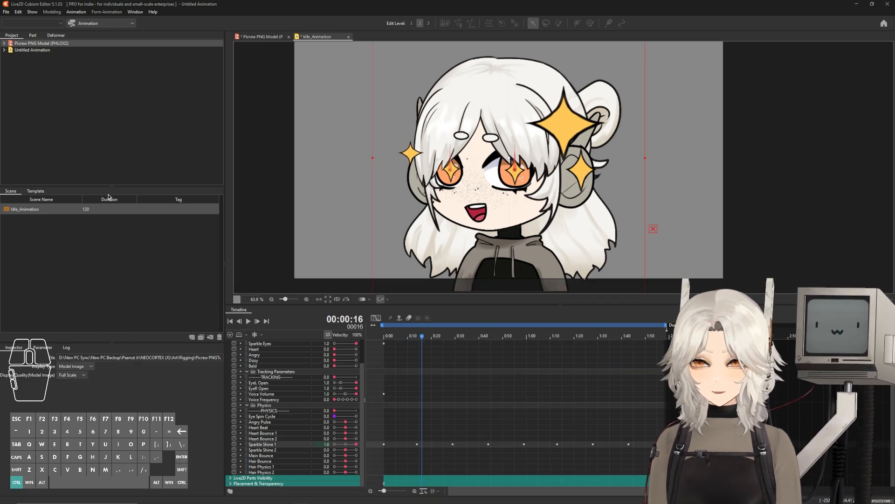
Save the animation project as Idle_animation.can3 in the Shitposts folder.
{"action": "key", "text": "ctrl+s"}
{"action": "left_click", "coordinate": [191, 341]}
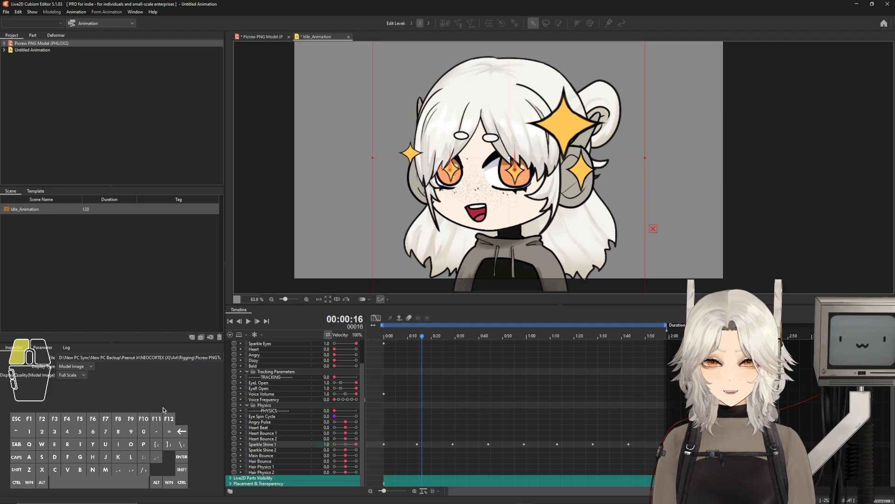
{"action": "key", "text": "ctrl+s"}
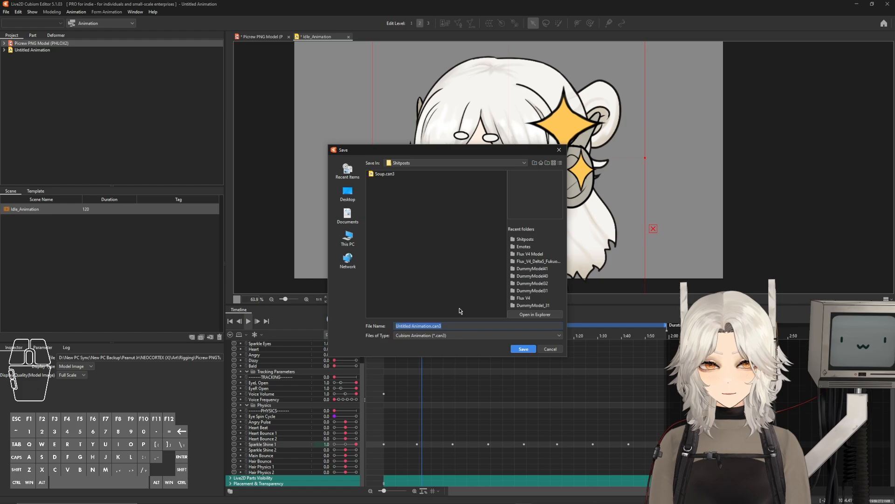
{"action": "left_click", "coordinate": [427, 327]}
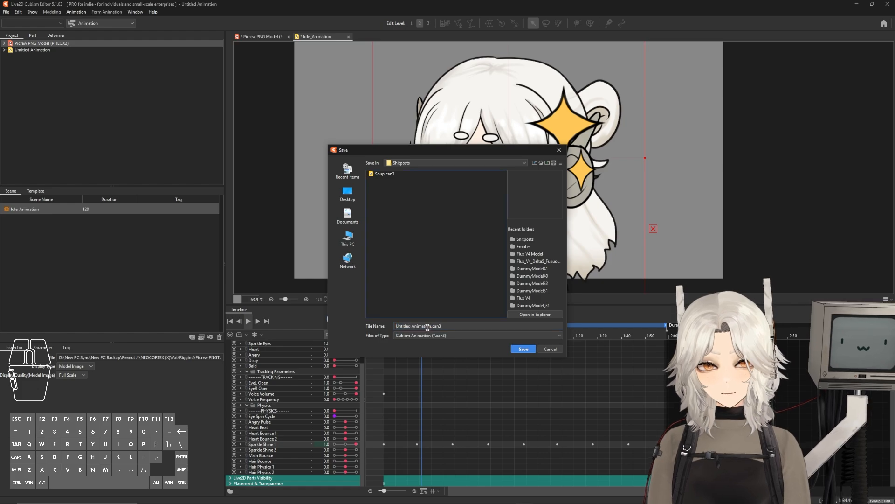
{"action": "left_click_drag", "start_coordinate": [430, 326], "coordinate": [372, 326]}
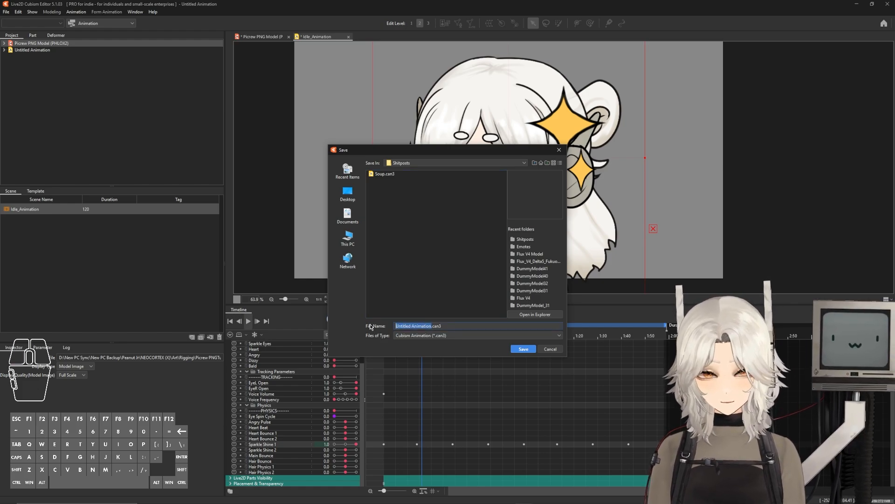
{"action": "type", "text": "Idle"}
{"action": "key", "text": "BackSpace"}
{"action": "key", "text": "BackSpace"}
{"action": "type", "text": "le_"}
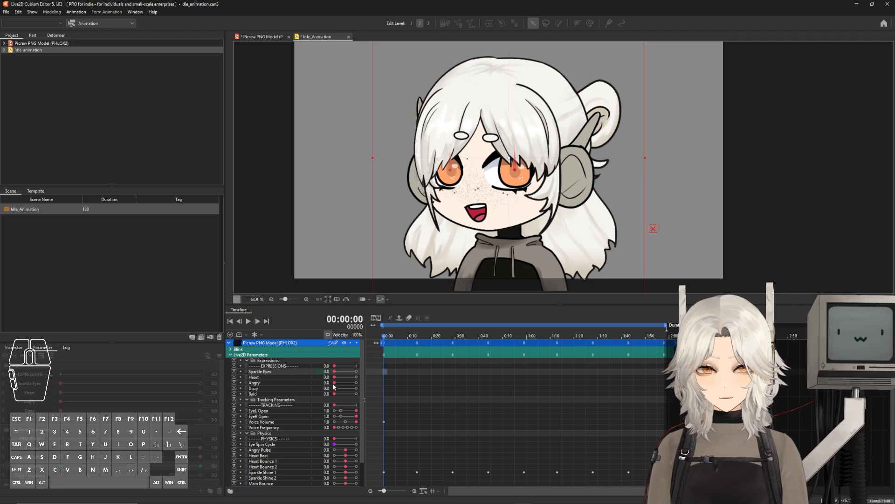
At frame 0, set the Angry expression to 1.0 and keyframe Angry Pulse at 0.0.
{"action": "left_click_drag", "start_coordinate": [334, 386], "coordinate": [356, 383]}
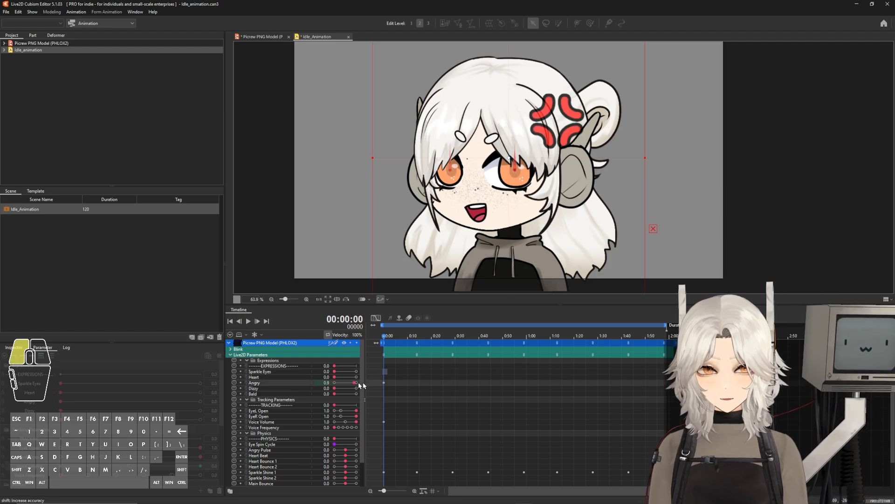
{"action": "scroll", "coordinate": [325, 423], "scroll_direction": "down", "scroll_amount": 2}
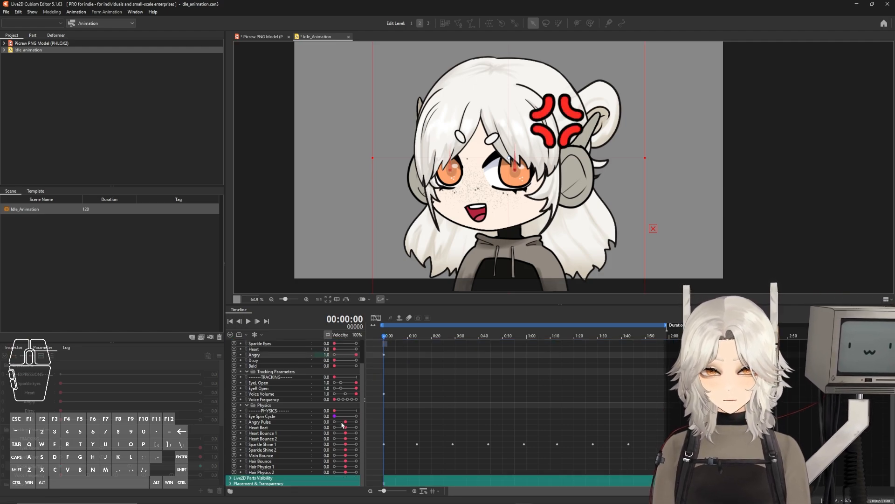
{"action": "left_click_drag", "start_coordinate": [345, 423], "coordinate": [311, 428]}
{"action": "right_click", "coordinate": [346, 422]}
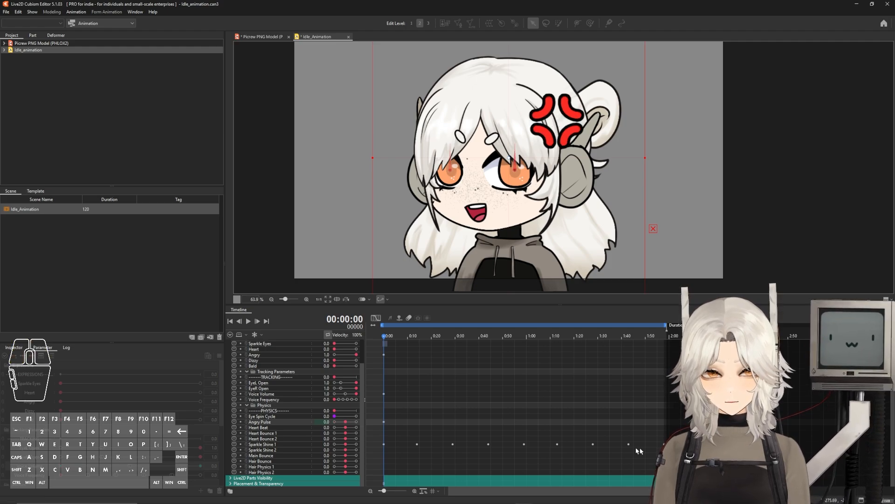
Select all Sparkle Shine 1 keyframes from the end of the timeline to frame 0 and copy them.
{"action": "left_click", "coordinate": [667, 444]}
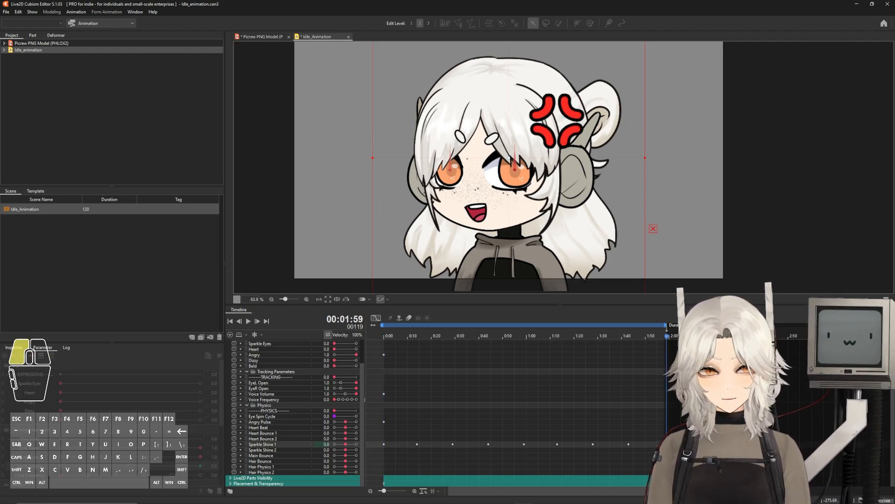
{"action": "left_click_drag", "start_coordinate": [667, 444], "coordinate": [385, 446]}
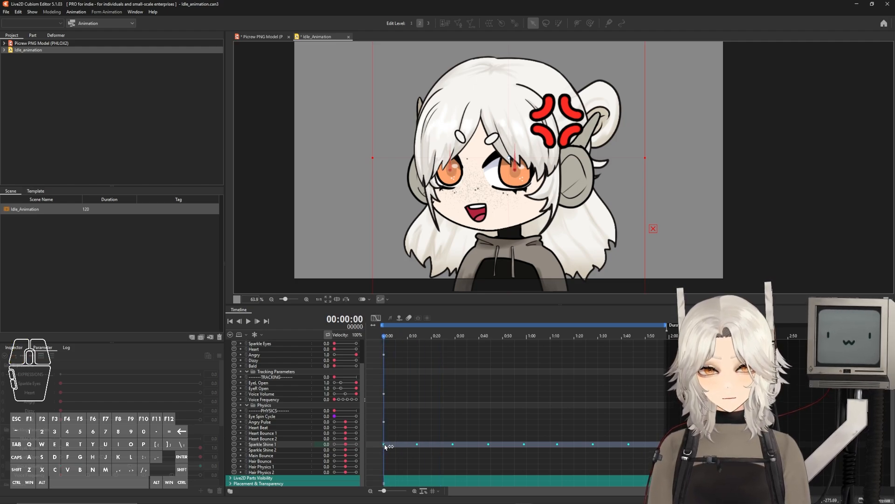
{"action": "key", "text": "ctrl+c"}
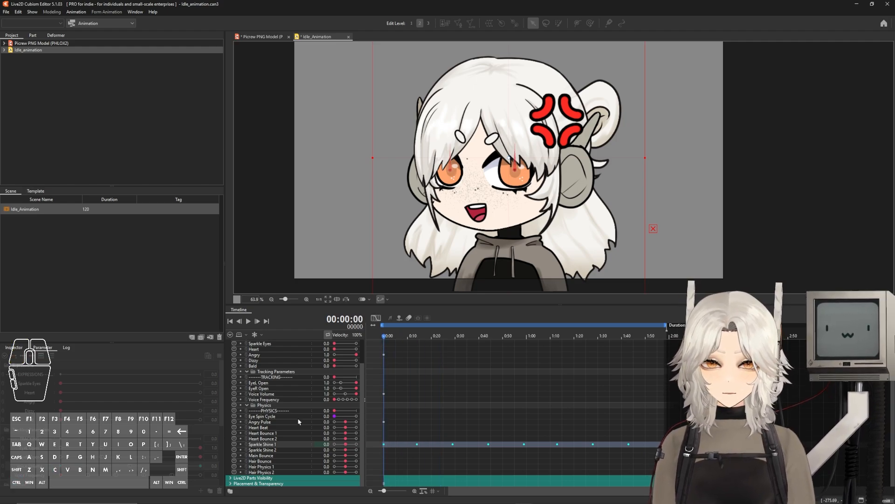
{"action": "left_click", "coordinate": [269, 422]}
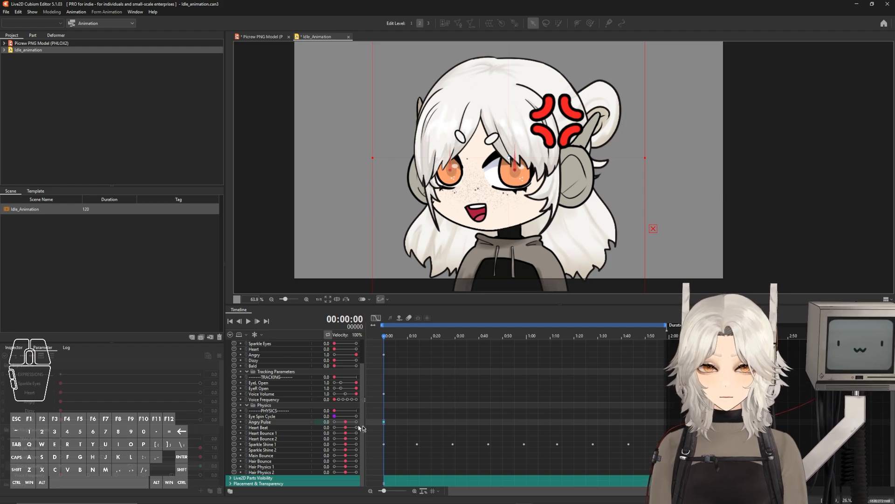
{"action": "left_click", "coordinate": [669, 424]}
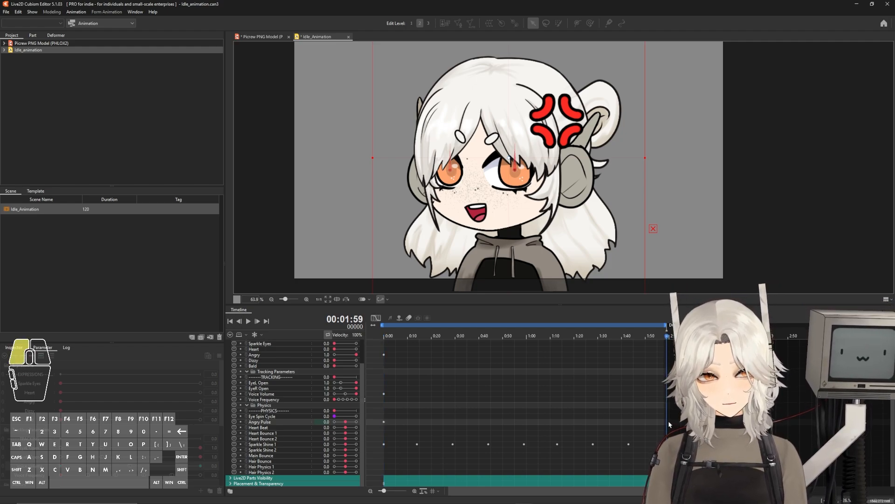
{"action": "left_click_drag", "start_coordinate": [404, 335], "coordinate": [369, 337]}
{"action": "left_click", "coordinate": [385, 423]}
{"action": "left_click", "coordinate": [384, 422]}
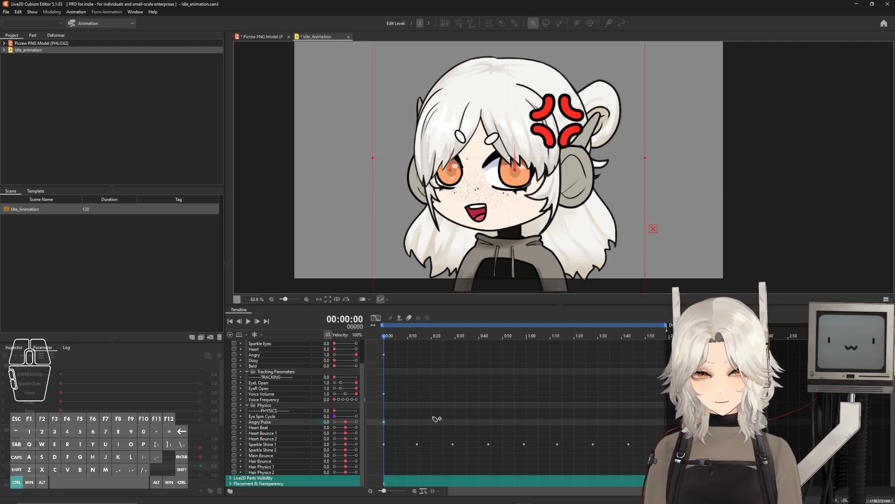
{"action": "key", "text": "ctrl+z"}
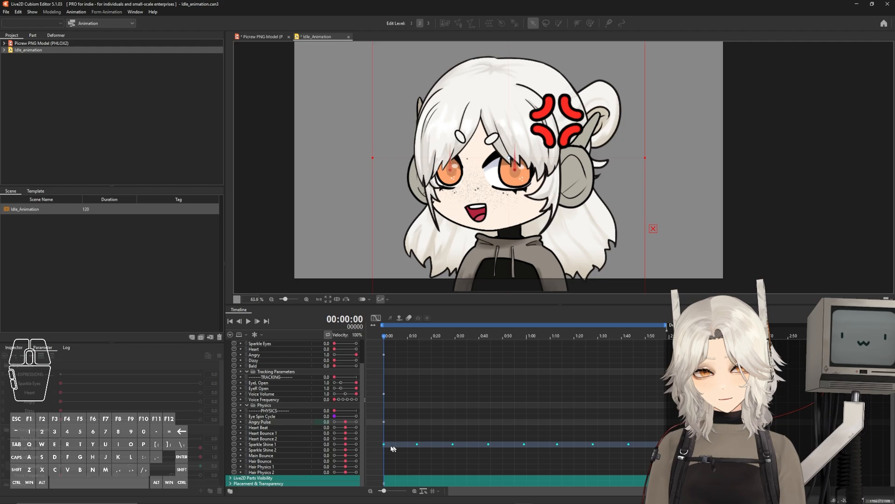
{"action": "key", "text": "ctrl+z"}
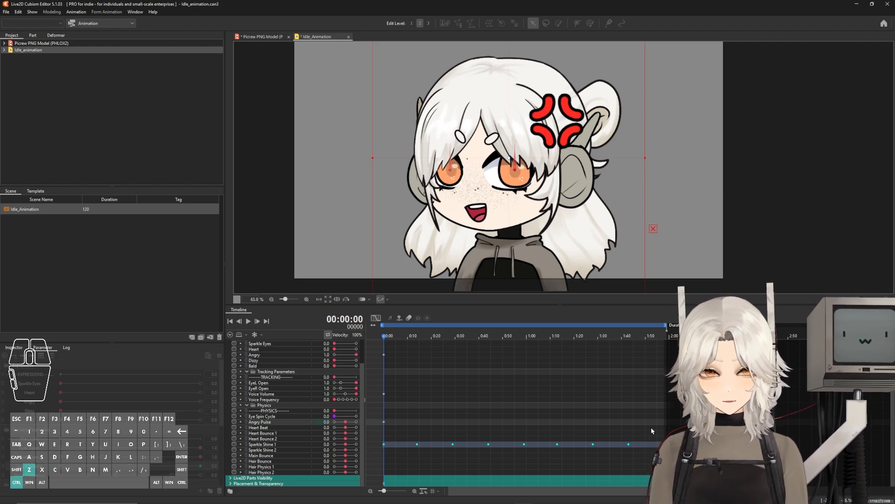
Select the Angry Pulse row across the full duration and paste the copied Sparkle Shine 1 keyframes to the selected row.
{"action": "left_click", "coordinate": [429, 426]}
{"action": "left_click", "coordinate": [672, 424]}
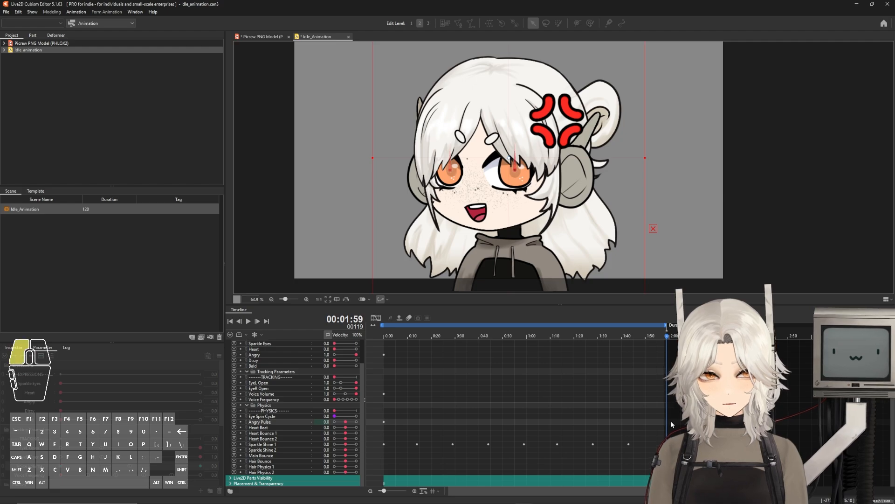
{"action": "left_click_drag", "start_coordinate": [671, 424], "coordinate": [386, 425]}
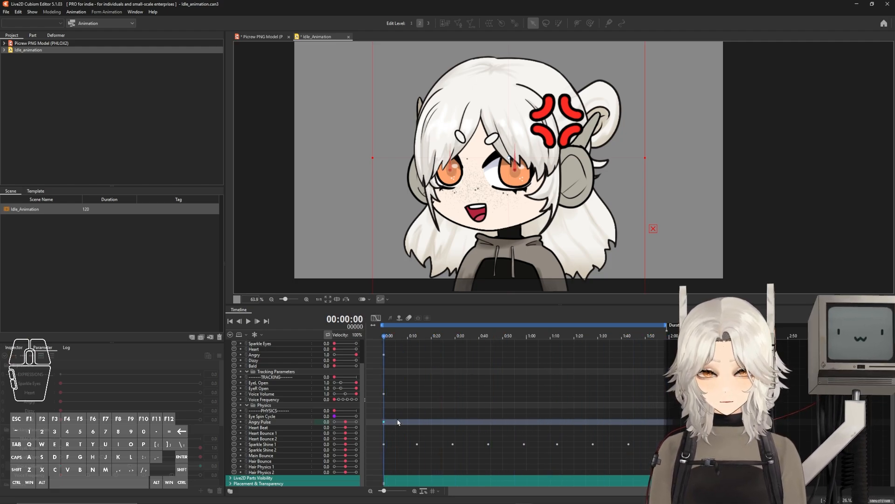
{"action": "right_click", "coordinate": [385, 422]}
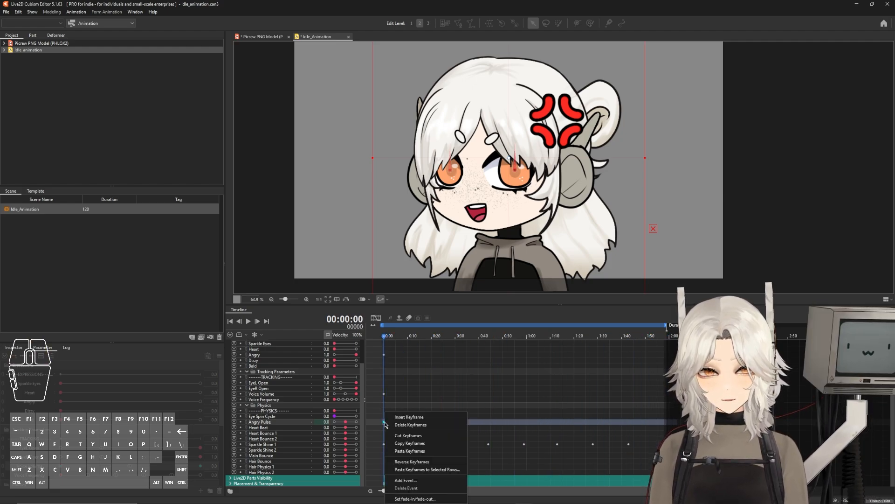
{"action": "left_click", "coordinate": [423, 469]}
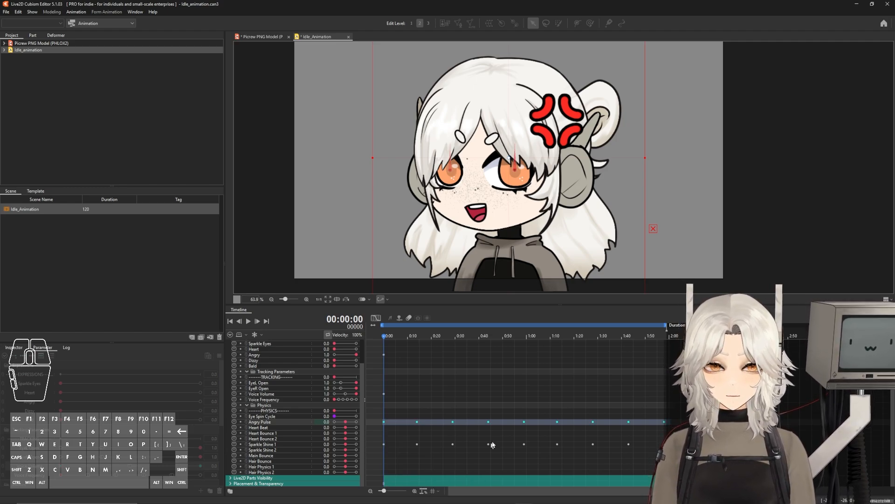
Play the animation from the start to check the Angry Pulse motion.
{"action": "mouse_move", "coordinate": [390, 336]}
{"action": "left_mouse_down"}
{"action": "mouse_move", "coordinate": [401, 336]}
{"action": "mouse_move", "coordinate": [385, 336]}
{"action": "left_mouse_up"}
{"action": "left_click", "coordinate": [248, 321]}
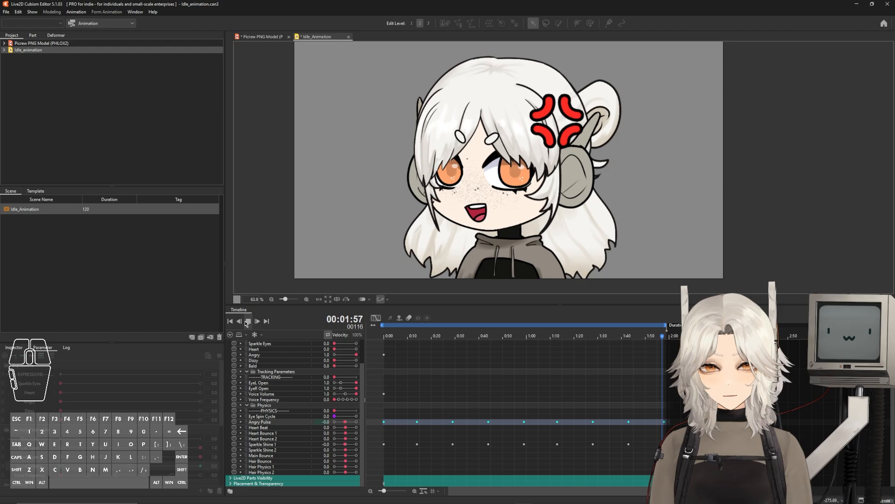
{"action": "left_click", "coordinate": [247, 321]}
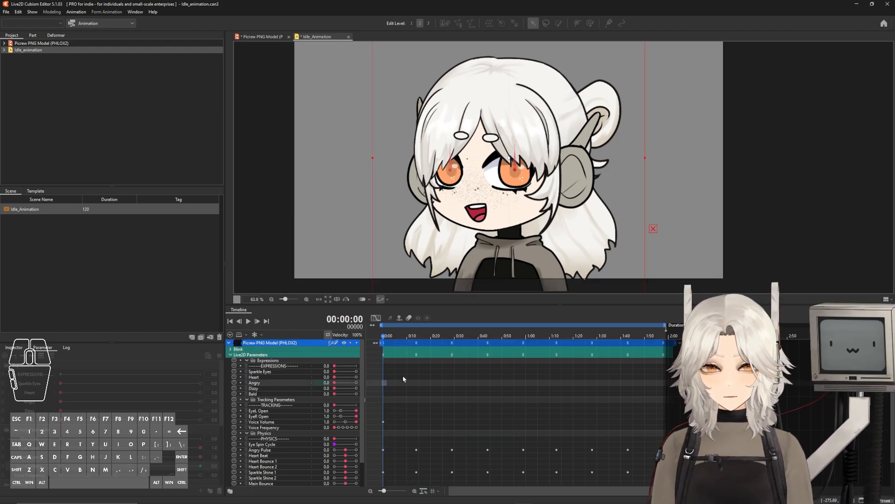
Set the Dizzy expression to 1.0 at frame 0.
{"action": "left_click", "coordinate": [409, 388]}
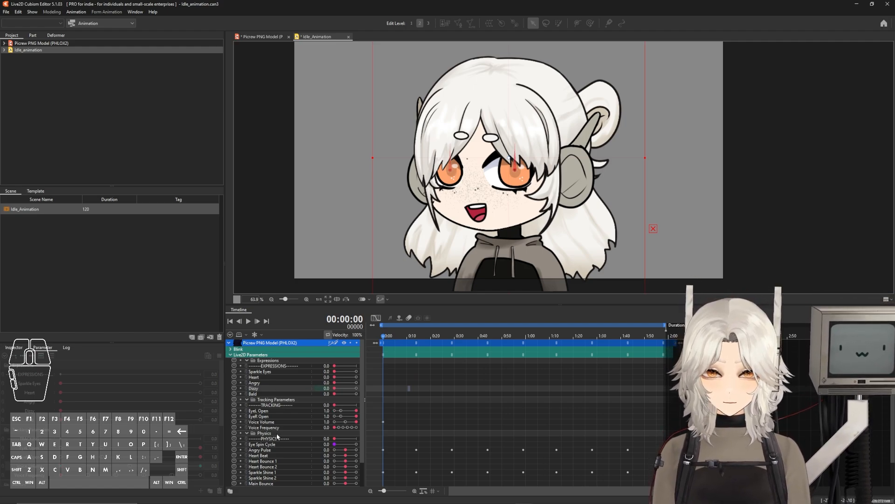
{"action": "left_click_drag", "start_coordinate": [335, 388], "coordinate": [362, 388]}
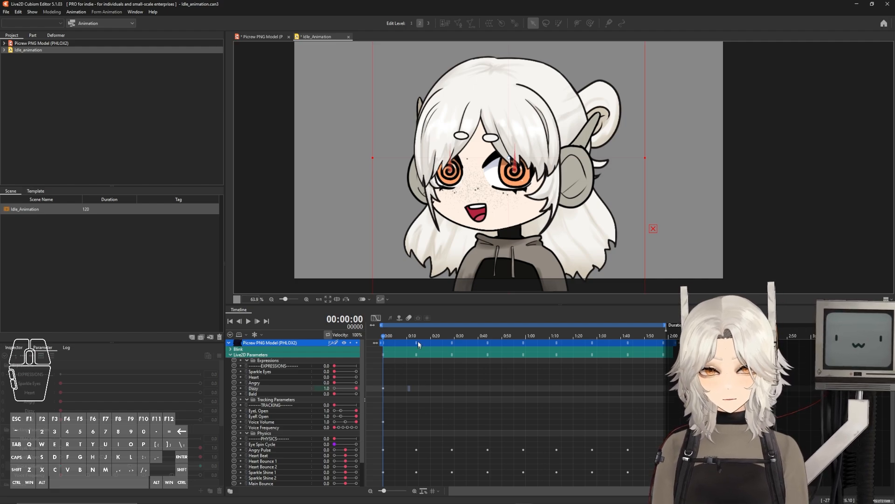
{"action": "scroll", "coordinate": [457, 429], "scroll_direction": "down", "scroll_amount": 2}
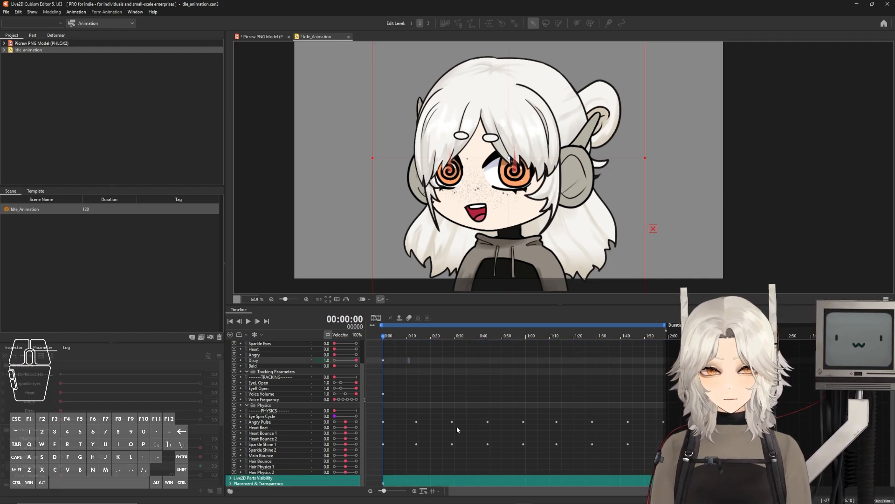
Keyframe Eye Spin Cycle at 0.0 on frame 0 and at its maximum on frame 30.
{"action": "left_click", "coordinate": [334, 416]}
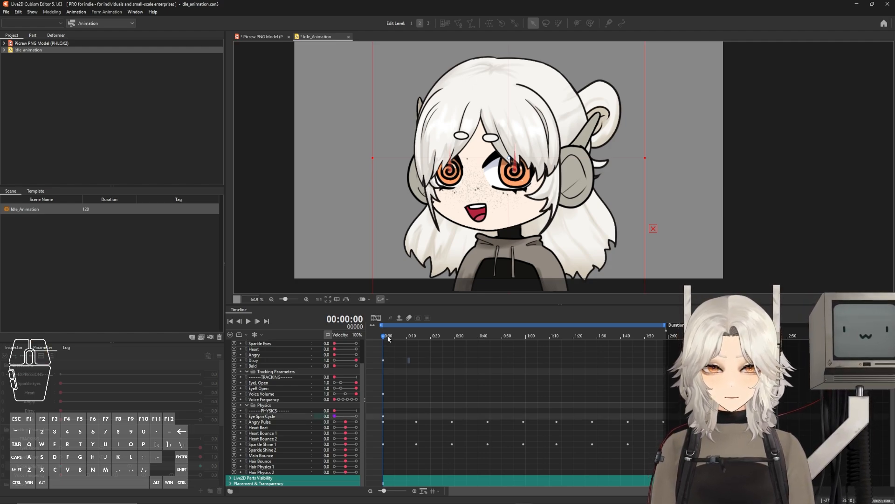
{"action": "left_click_drag", "start_coordinate": [388, 338], "coordinate": [455, 338]}
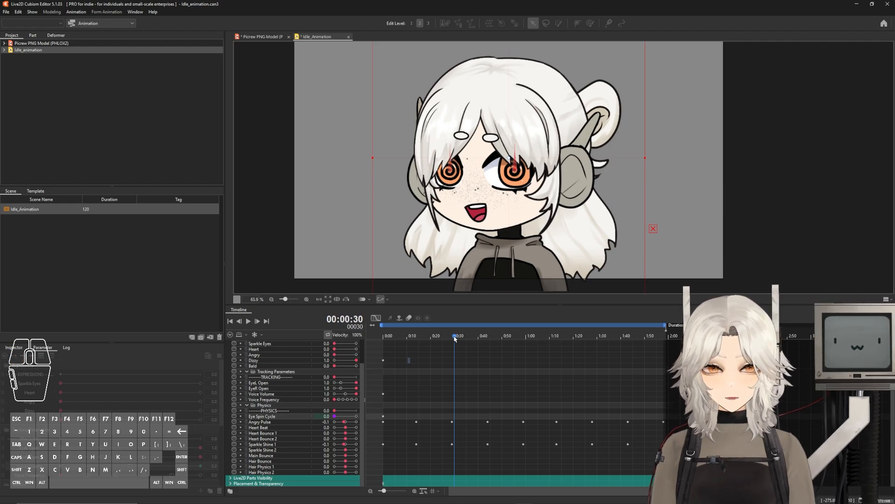
{"action": "left_click", "coordinate": [357, 417]}
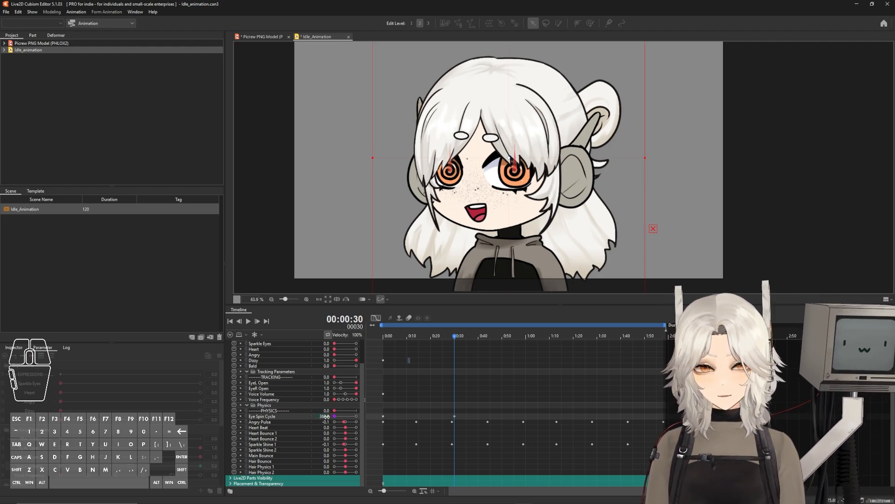
Continue the Eye Spin Cycle keyframes with 720.0 at frame 60, another at frame 90, and 1440.0 at frame 118.
{"action": "left_click_drag", "start_coordinate": [453, 337], "coordinate": [526, 336]}
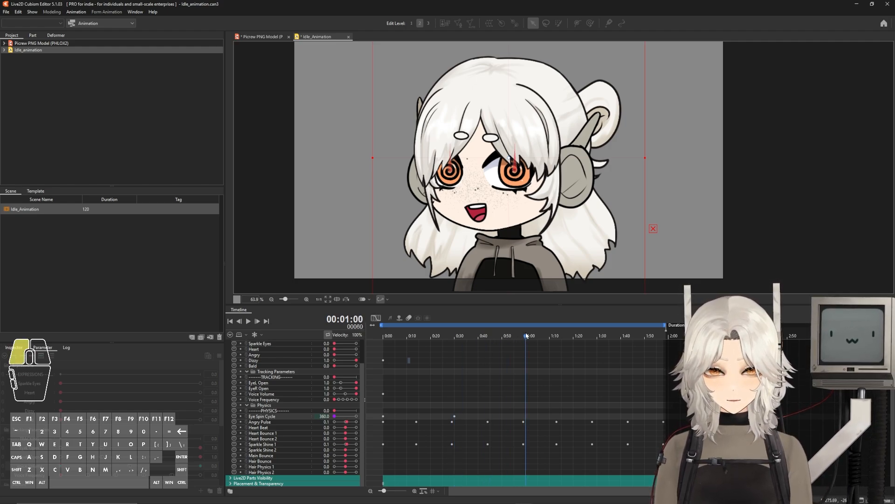
{"action": "left_click", "coordinate": [357, 417]}
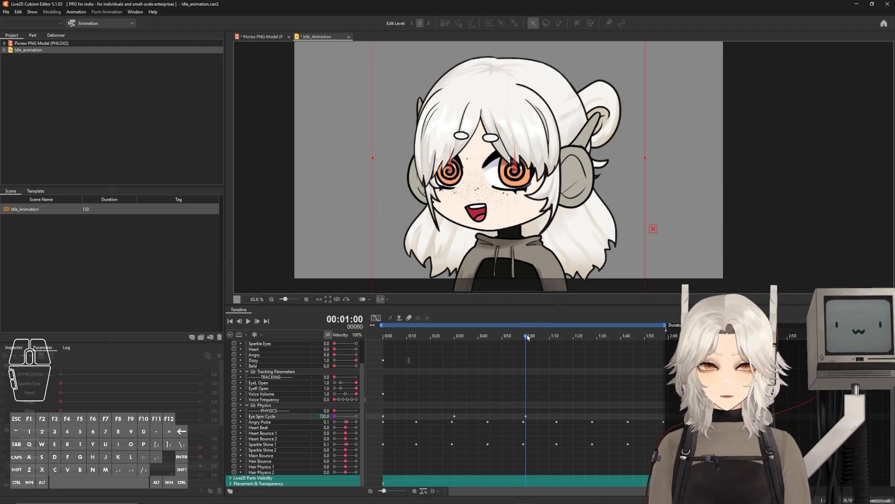
{"action": "left_click_drag", "start_coordinate": [527, 336], "coordinate": [665, 332]}
{"action": "right_click", "coordinate": [356, 416]}
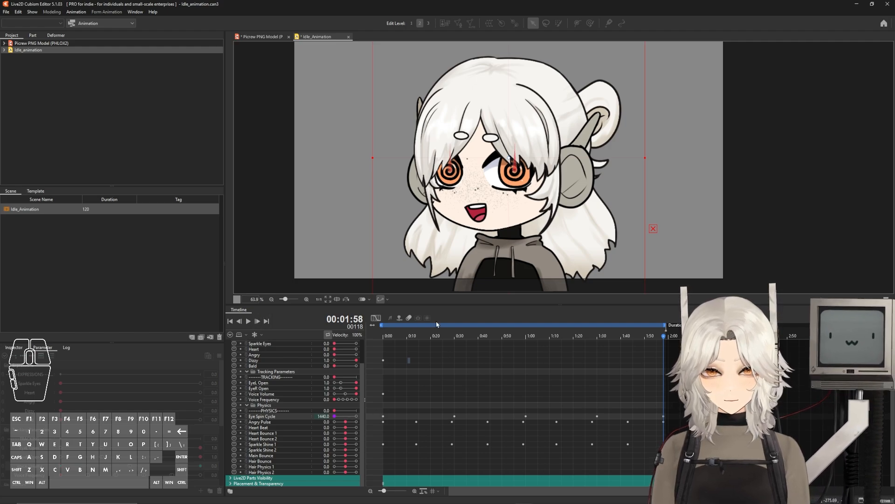
Play the animation to check the continuous eye-spin motion, and stop playback.
{"action": "left_click_drag", "start_coordinate": [524, 335], "coordinate": [536, 335]}
{"action": "left_click", "coordinate": [248, 322]}
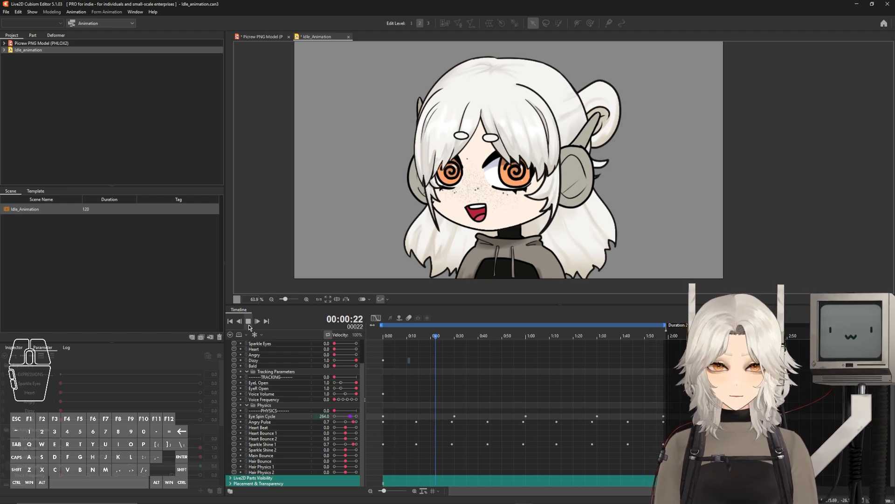
{"action": "left_click", "coordinate": [248, 321]}
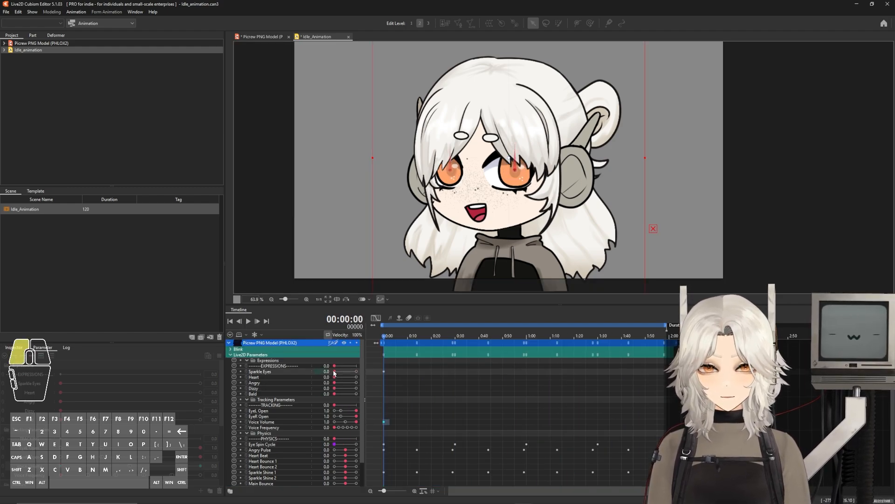
Set Sparkle Eyes to 1.0 at frame 0 and copy all Sparkle Shine 1 keyframes onto the Sparkle Shine 2 row.
{"action": "left_click_drag", "start_coordinate": [334, 372], "coordinate": [438, 378]}
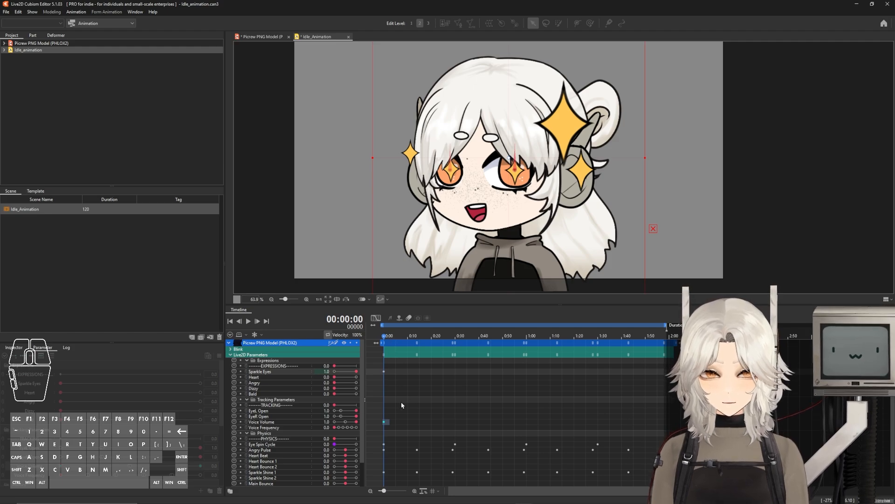
{"action": "scroll", "coordinate": [488, 441], "scroll_direction": "down", "scroll_amount": 2}
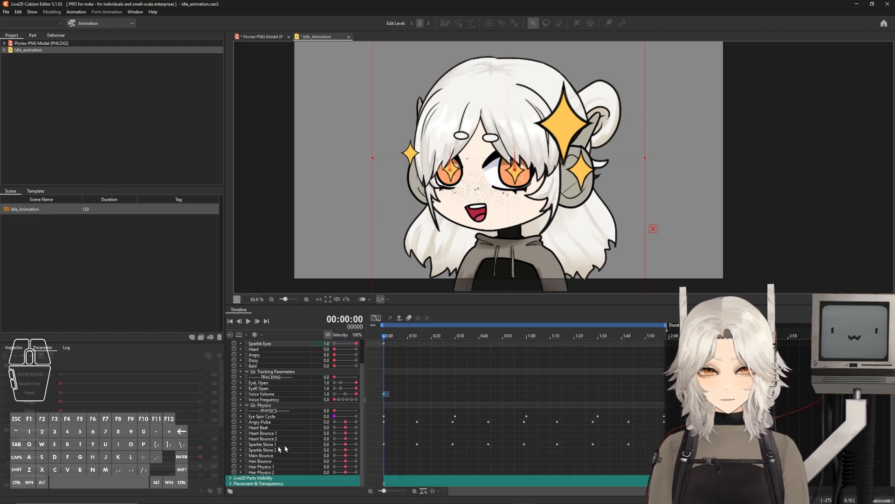
{"action": "left_click_drag", "start_coordinate": [665, 444], "coordinate": [380, 444]}
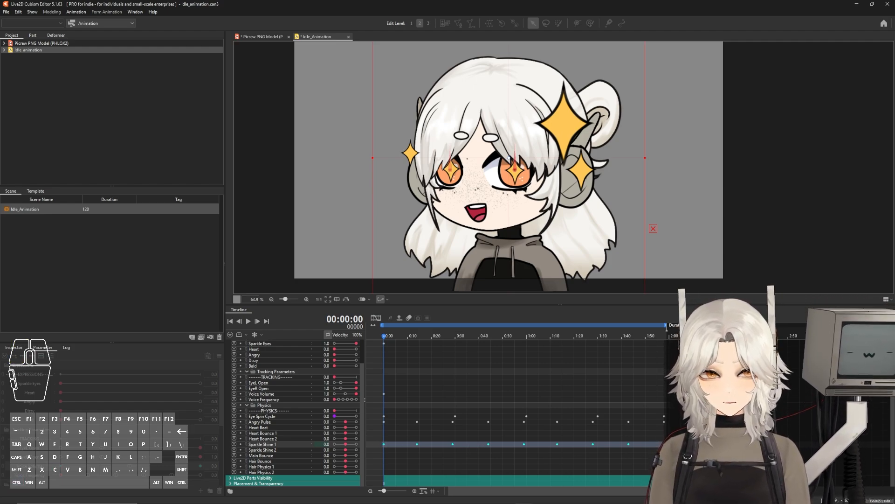
{"action": "left_click_drag", "start_coordinate": [664, 449], "coordinate": [378, 452]}
{"action": "right_click", "coordinate": [389, 454]}
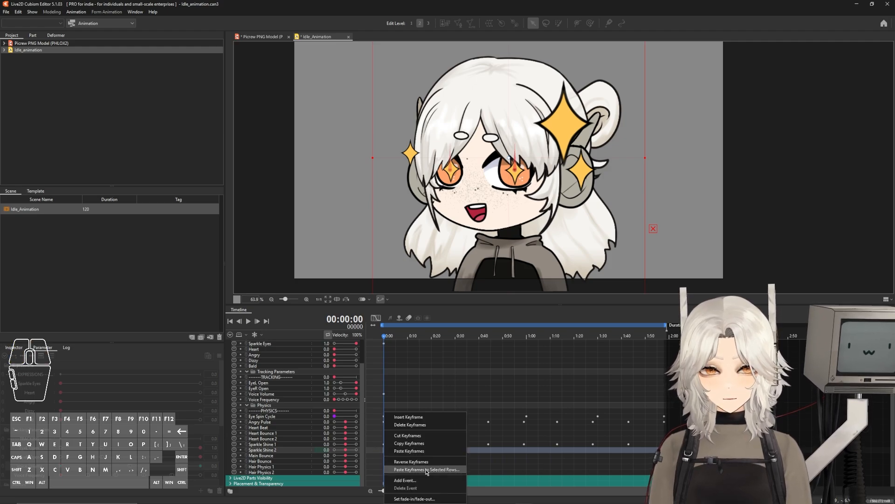
{"action": "left_click", "coordinate": [429, 473]}
Play the animation to check the motion of both sparkle shine parameters, and stop playback.
{"action": "left_click", "coordinate": [248, 321]}
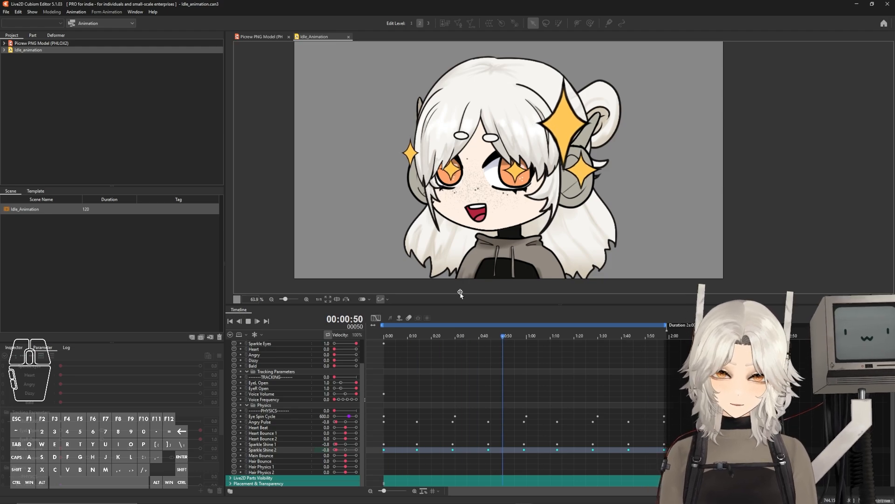
{"action": "left_click", "coordinate": [249, 321]}
Delete the frame 0 keyframes of the Sparkle Eyes and Voice Volume parameters.
{"action": "scroll", "coordinate": [398, 381], "scroll_direction": "up", "scroll_amount": 2}
{"action": "left_click", "coordinate": [382, 372]}
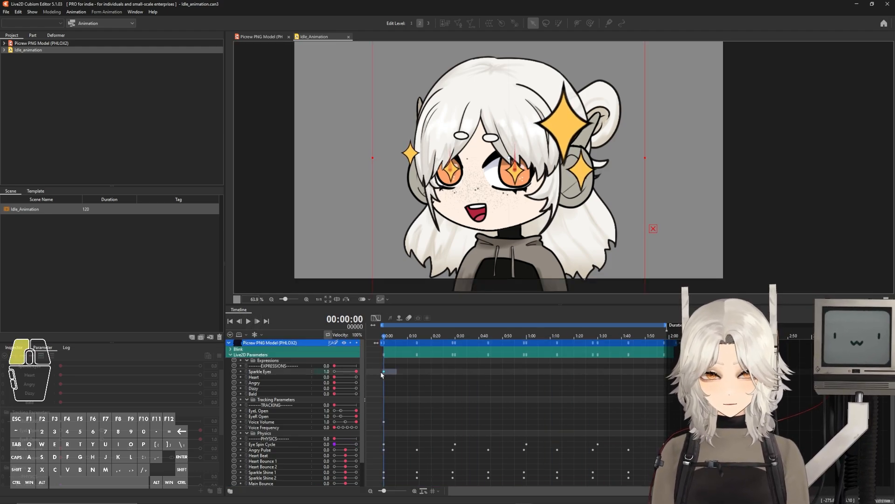
{"action": "key", "text": "Delete"}
{"action": "left_click", "coordinate": [384, 422]}
{"action": "key", "text": "Delete"}
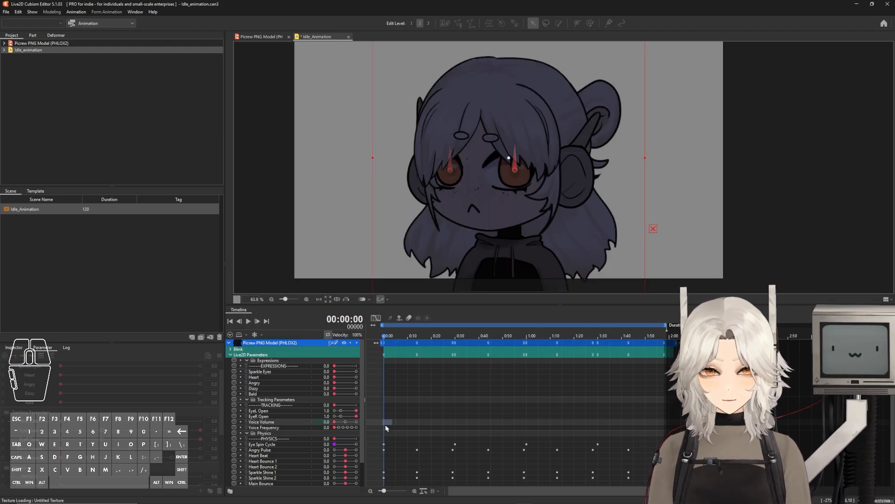
Review the Eye Spin Cycle, Angry Pulse, Sparkle Shine 1 and Sparkle Shine 2 keyframe rows and save the animation.
{"action": "scroll", "coordinate": [414, 398], "scroll_direction": "down", "scroll_amount": 2}
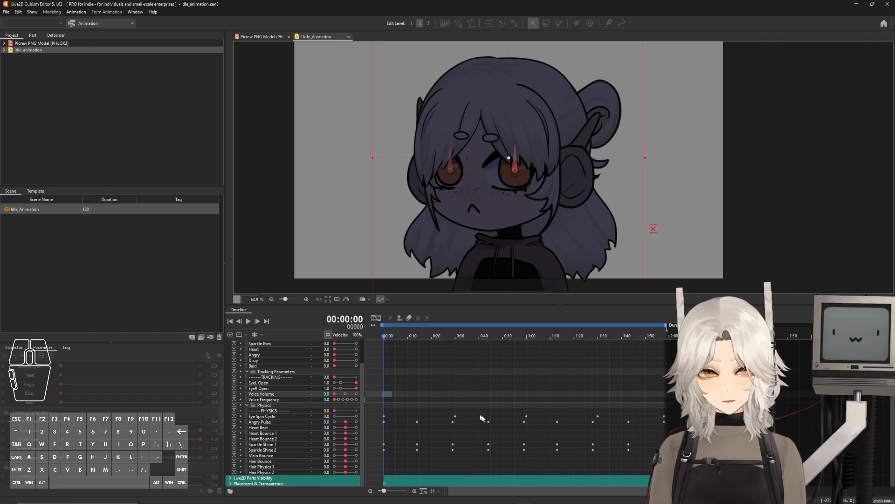
{"action": "left_click", "coordinate": [270, 418]}
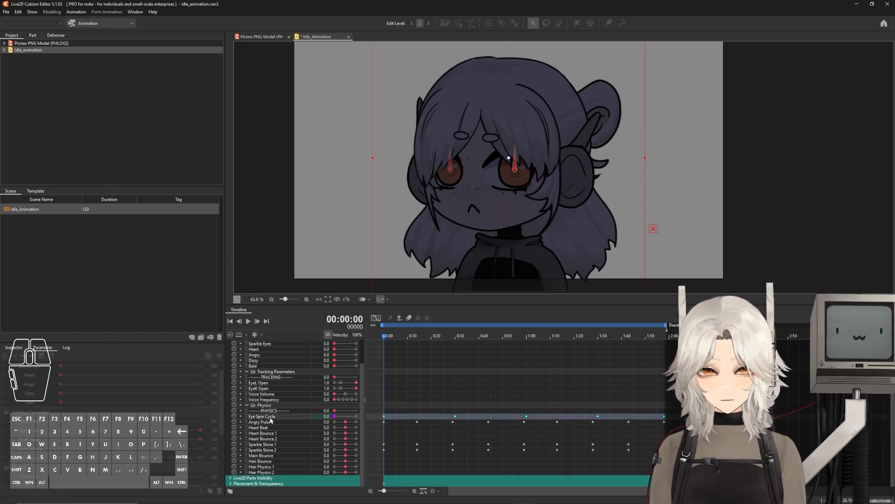
{"action": "left_click", "coordinate": [267, 422]}
{"action": "left_click", "coordinate": [271, 445]}
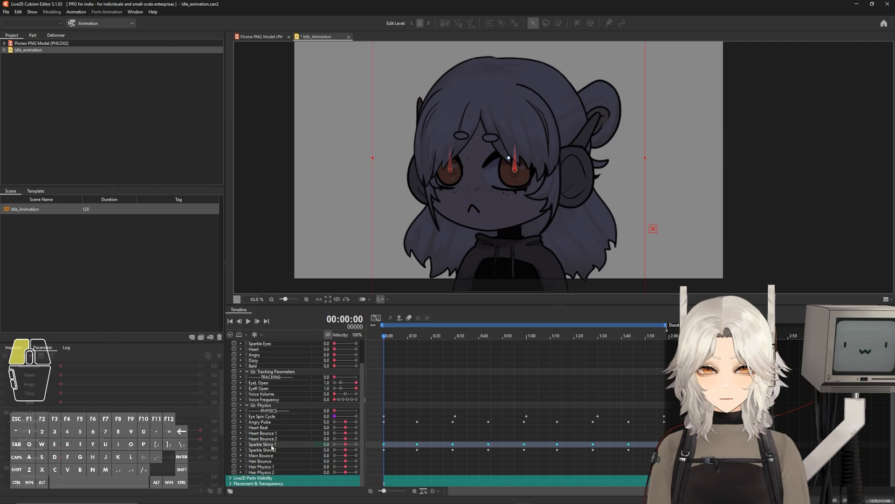
{"action": "left_click", "coordinate": [271, 450]}
{"action": "scroll", "coordinate": [461, 370], "scroll_direction": "up", "scroll_amount": 2}
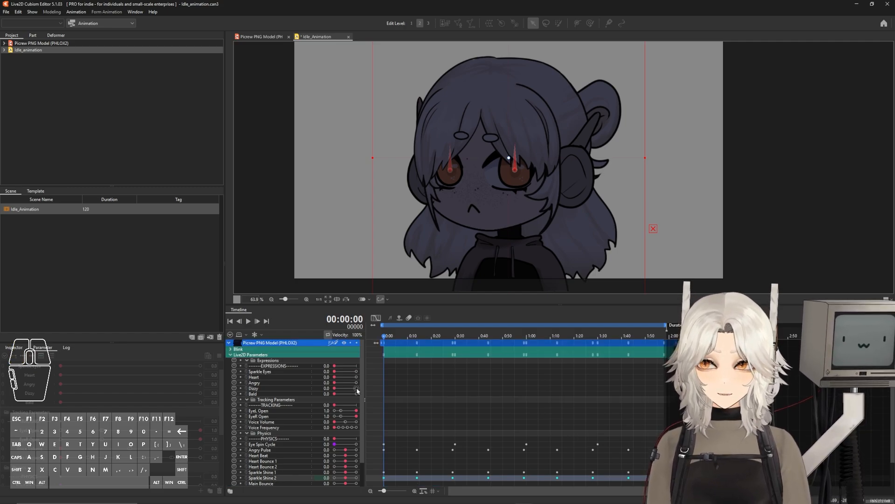
{"action": "key", "text": "ctrl+s"}
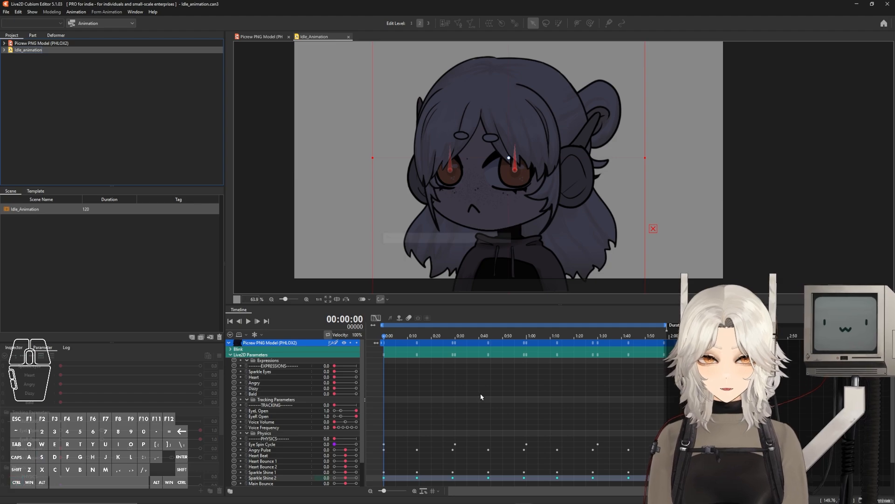